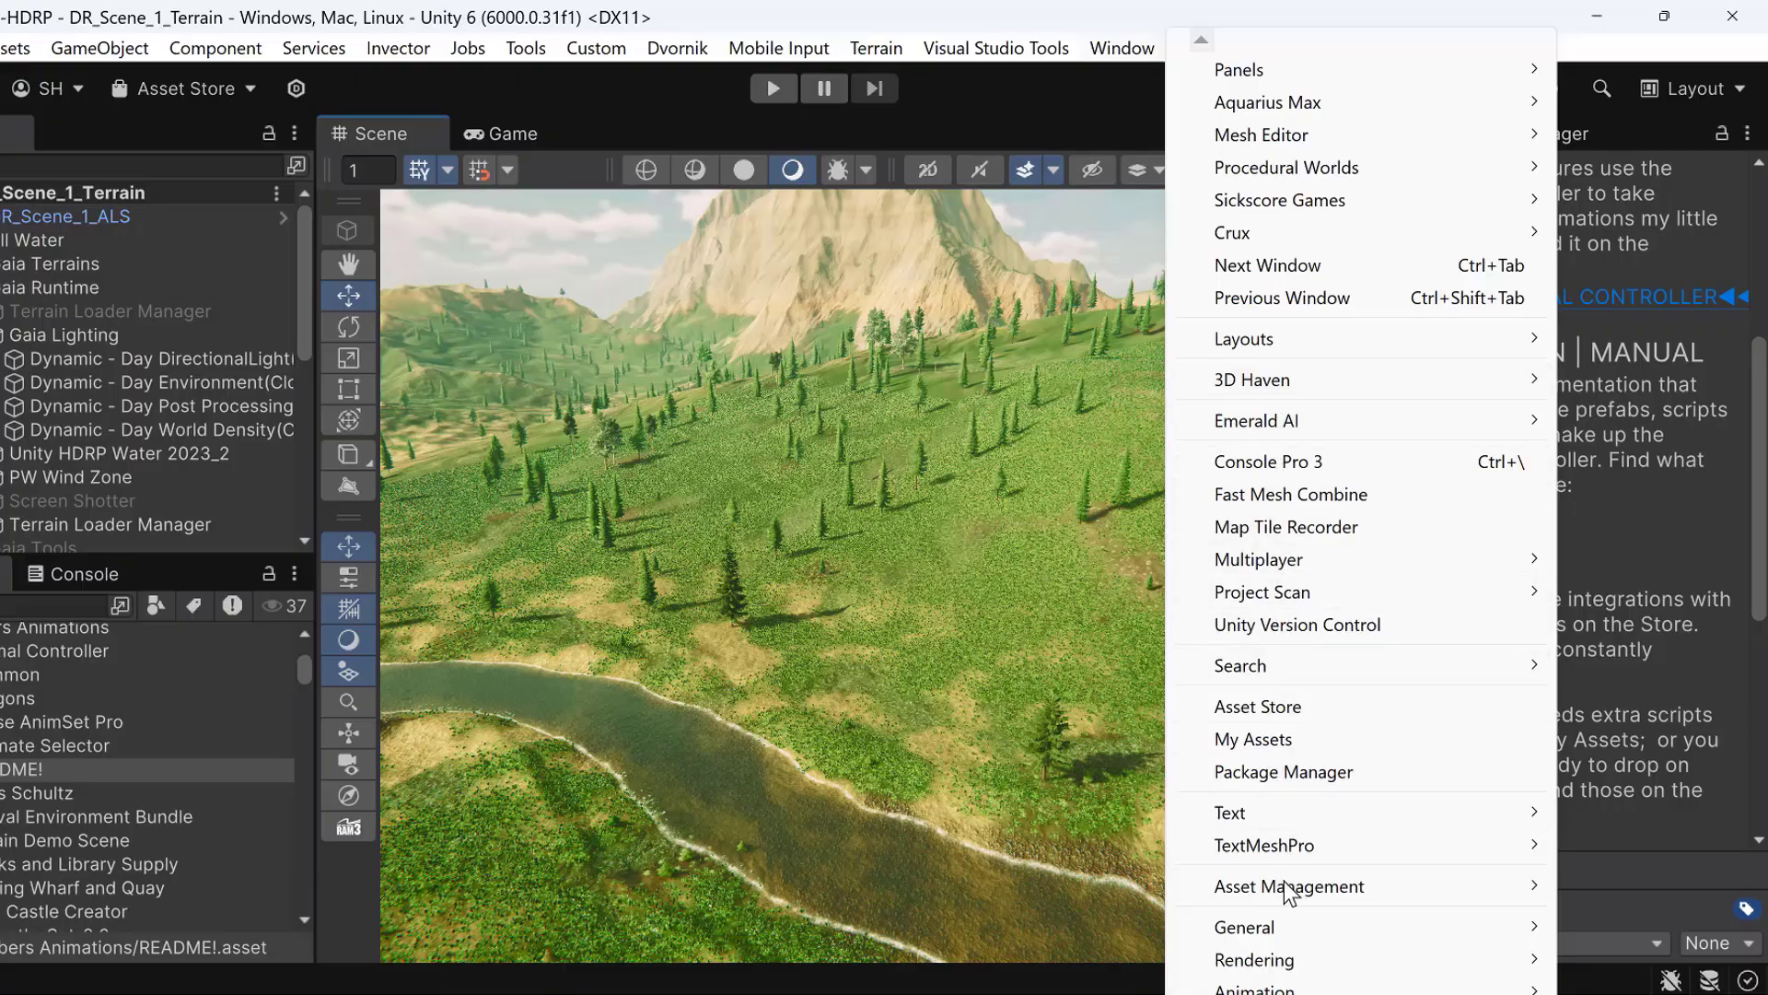
pyautogui.moveTo(1250, 924)
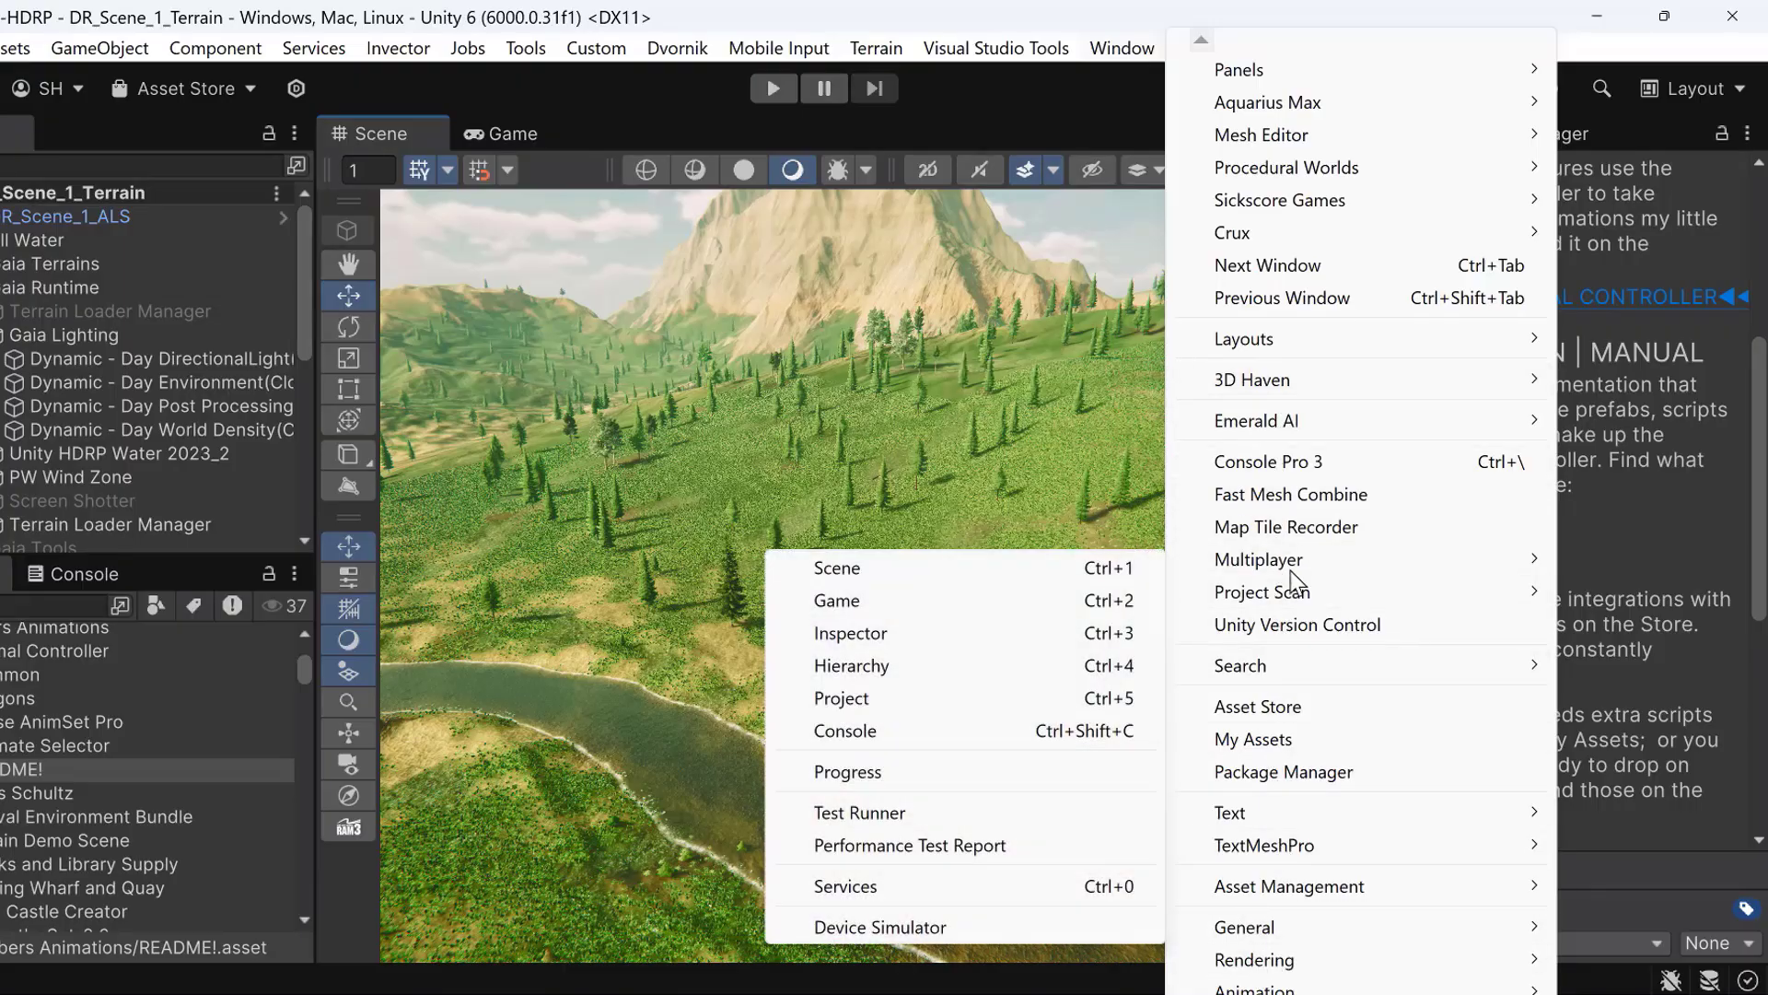
pyautogui.moveTo(949, 51)
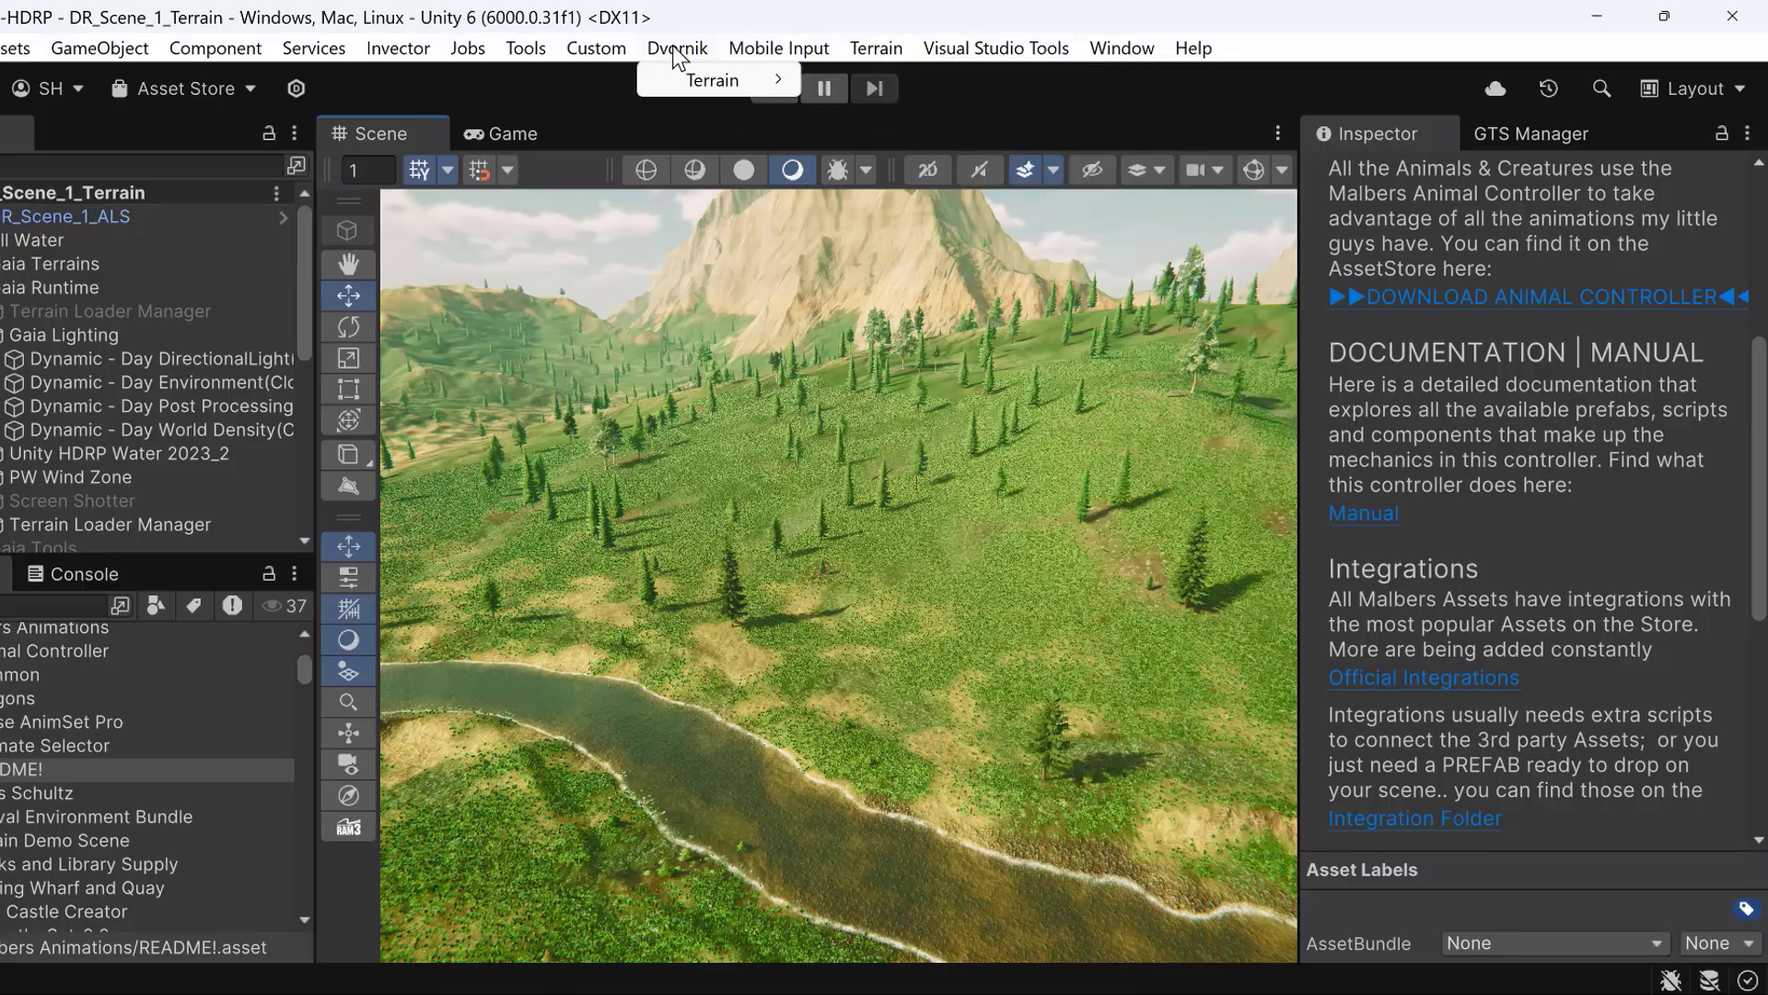
pyautogui.moveTo(513, 58)
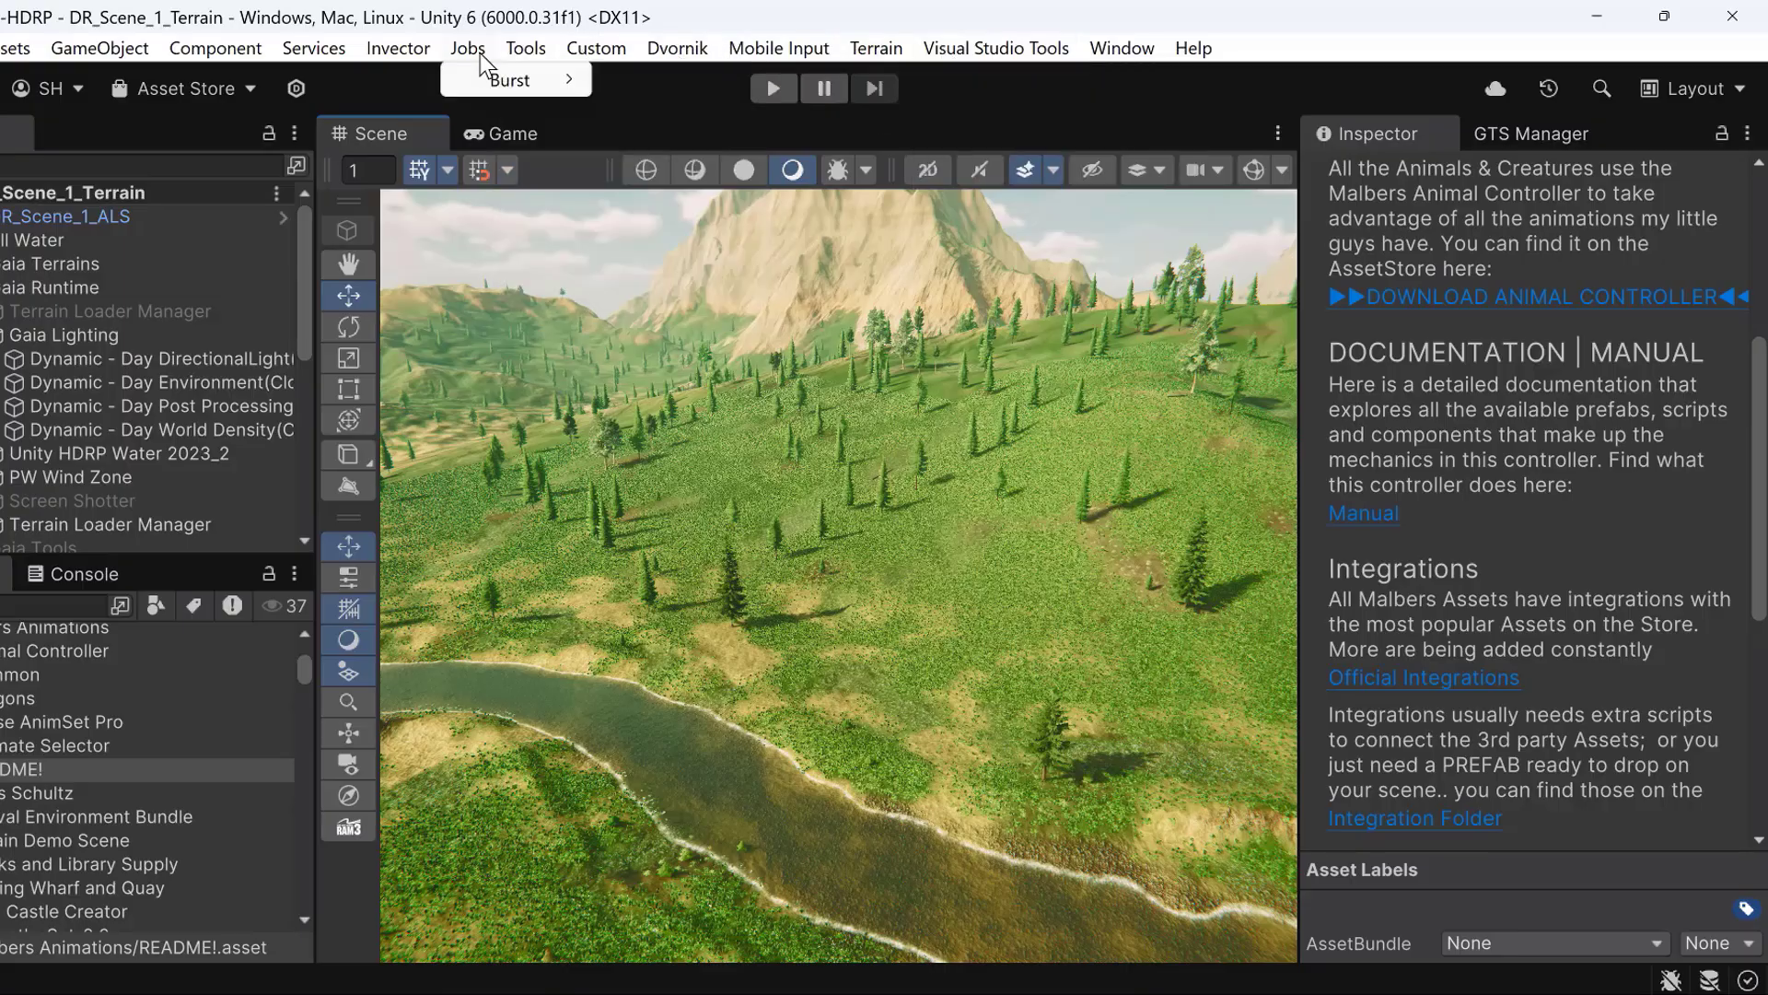
pyautogui.moveTo(410, 57)
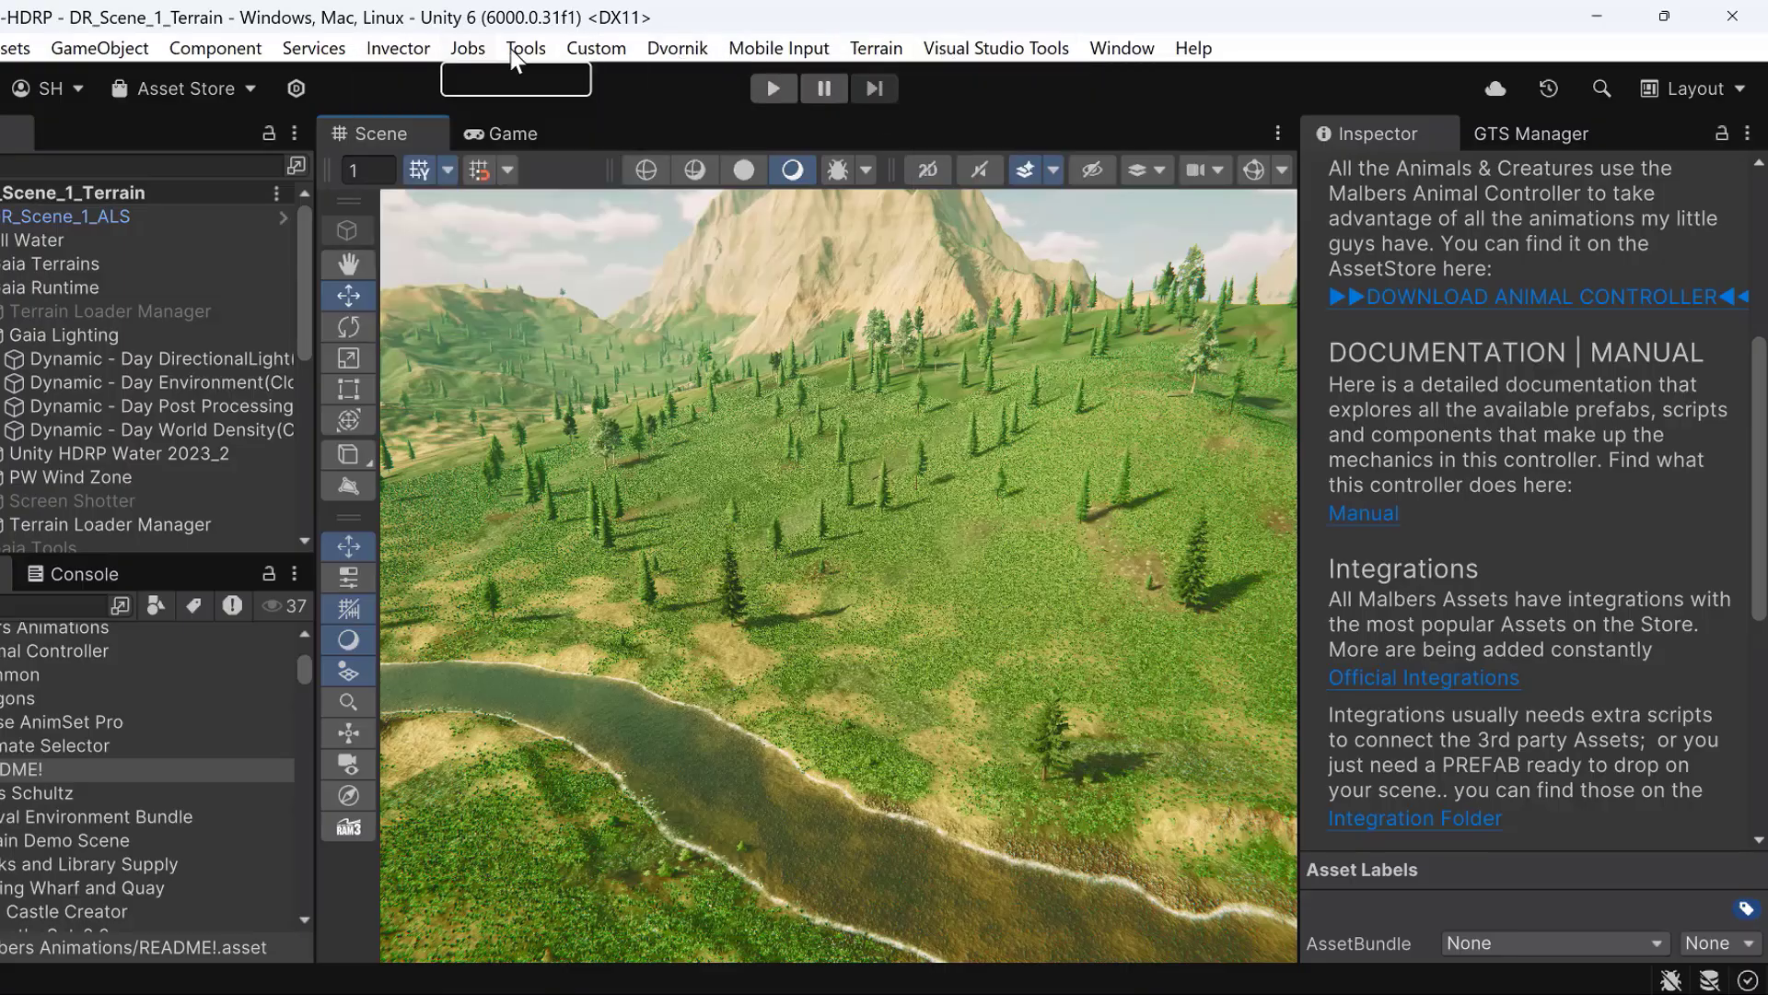
pyautogui.moveTo(1100, 47)
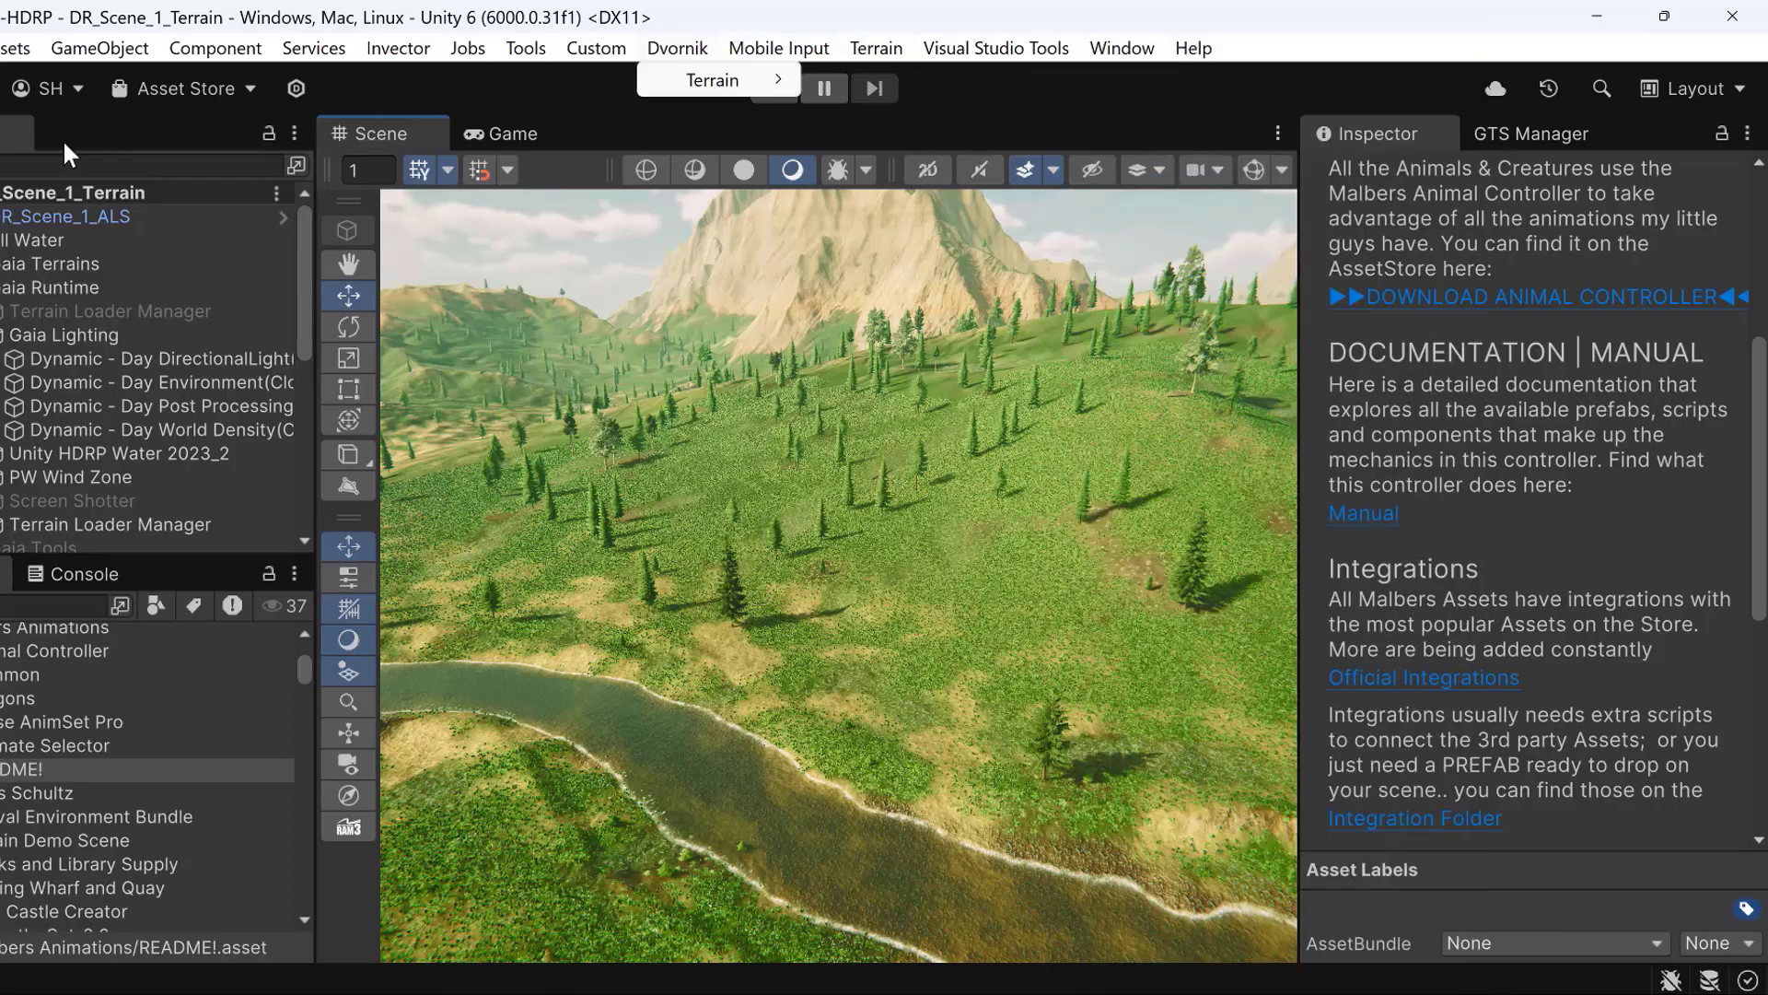
pyautogui.click(122, 151)
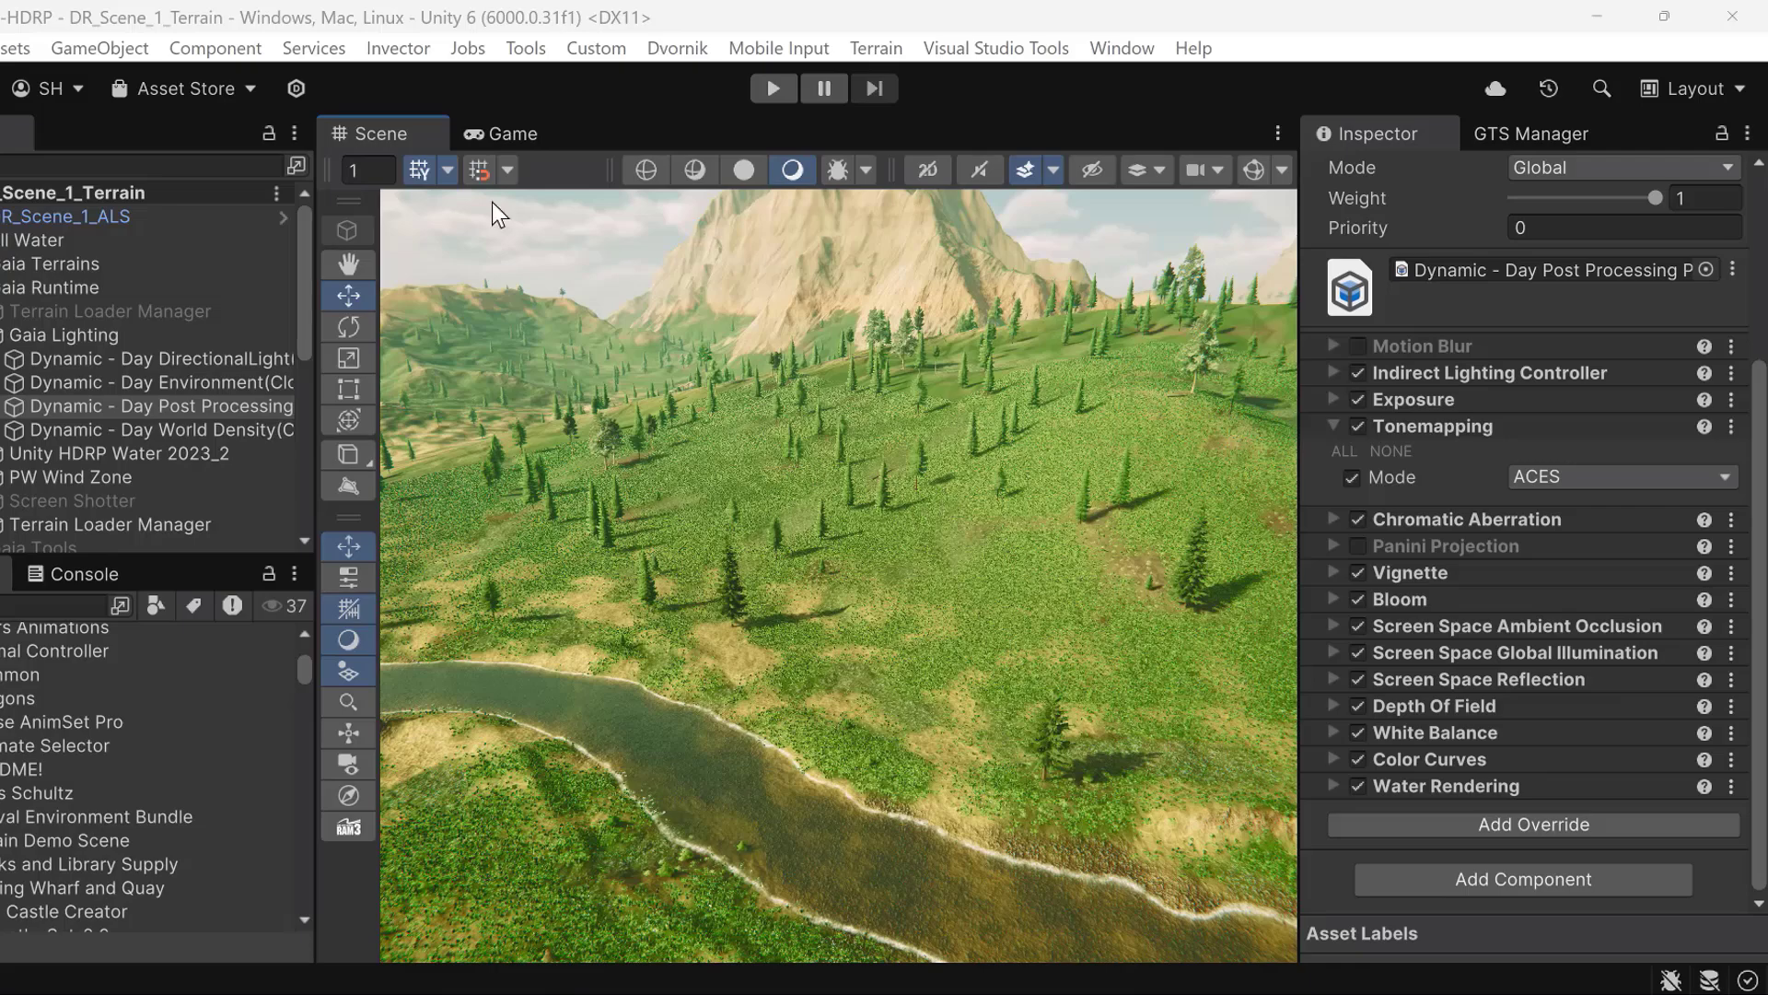
# Step: Open the Package Manager and search My Assets for "Unka"
pyautogui.click(1119, 48)
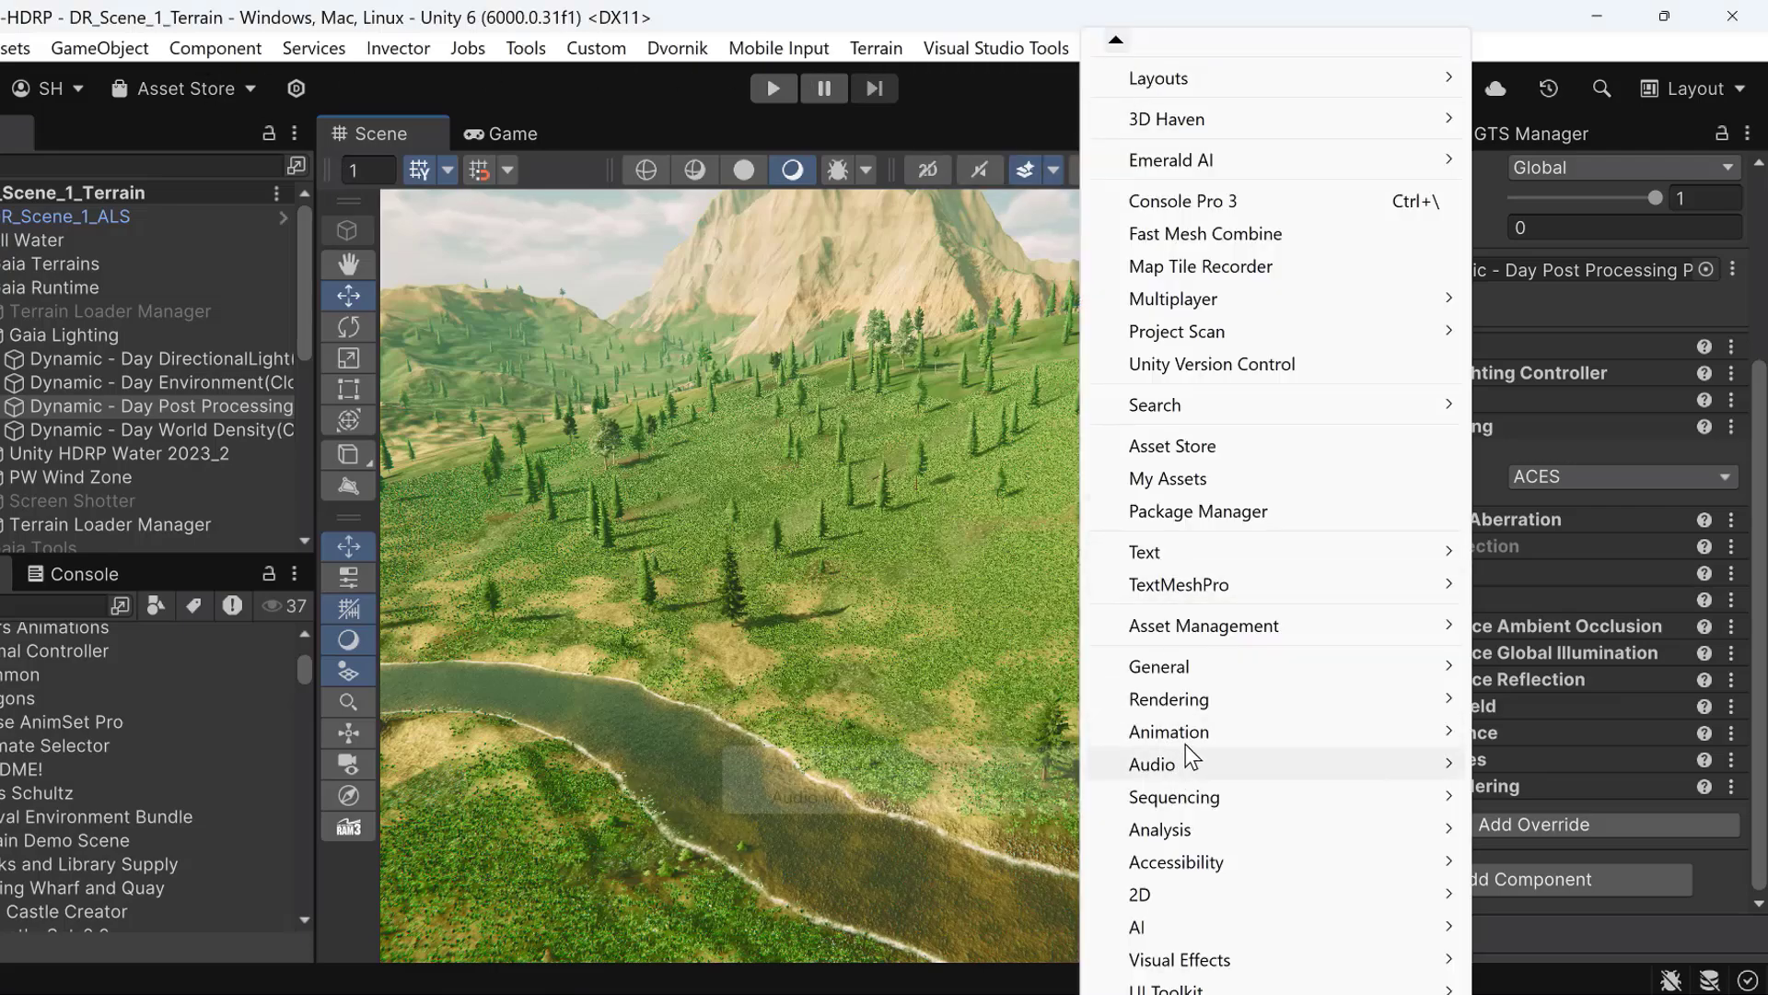
pyautogui.click(1228, 516)
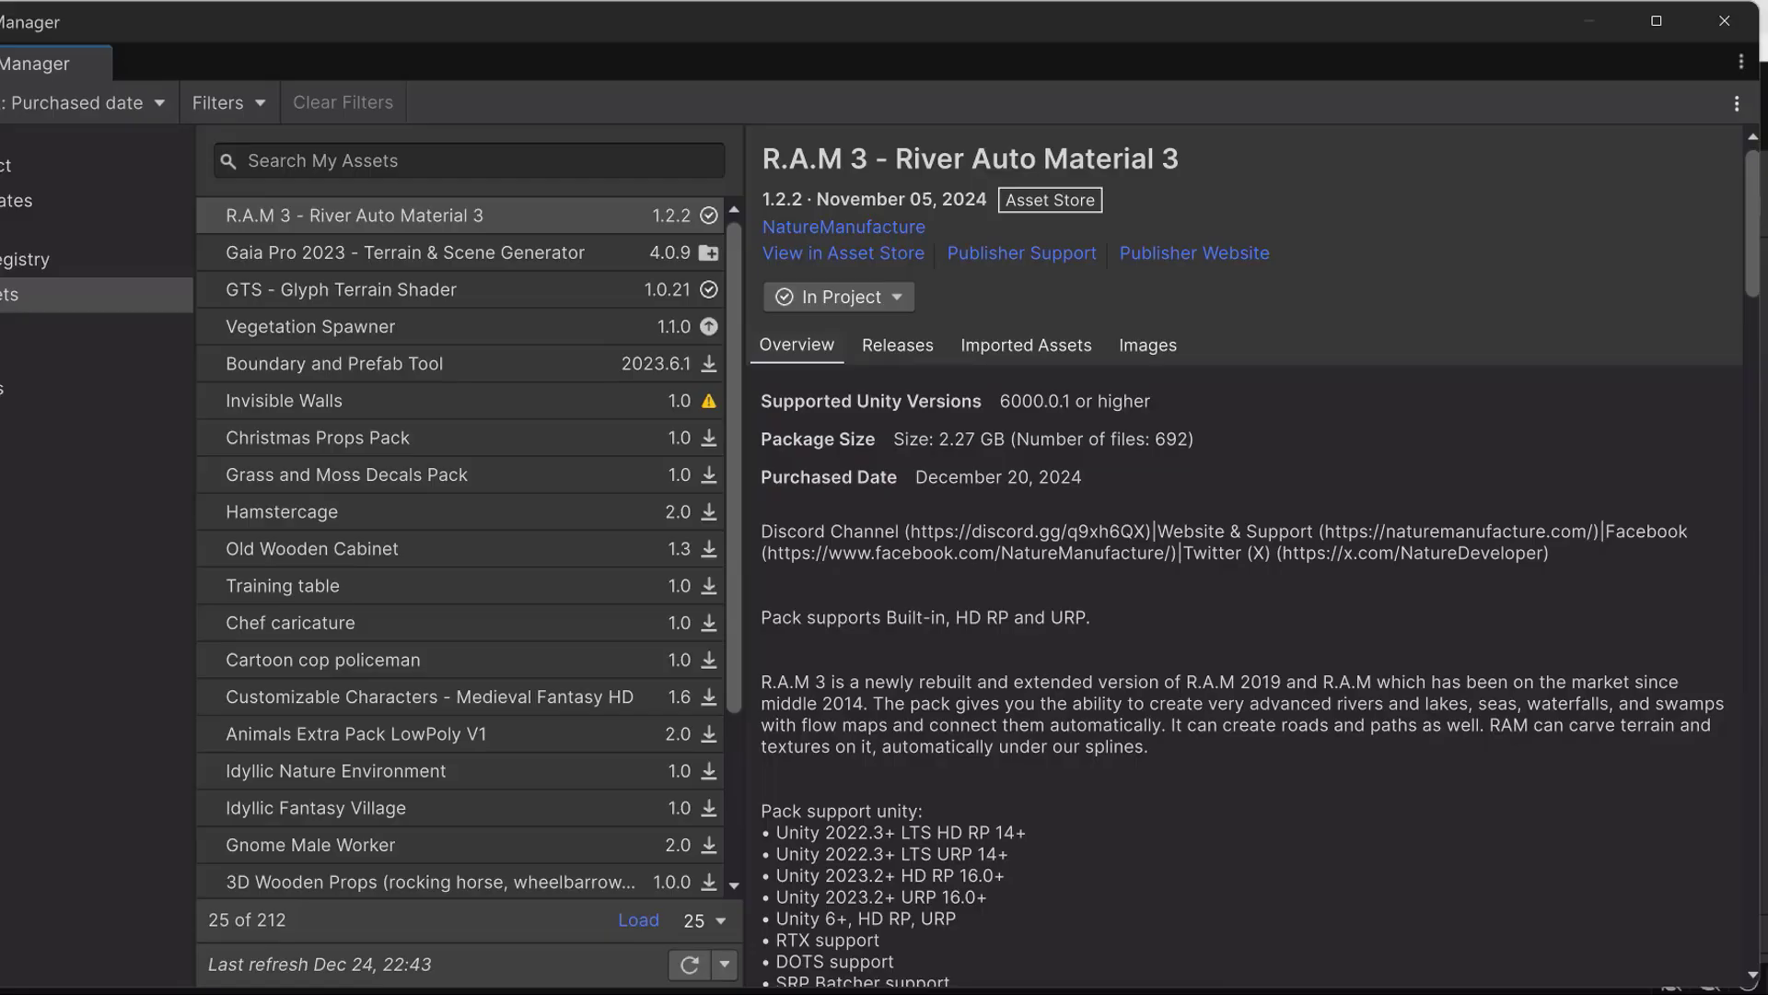
pyautogui.moveTo(2, 155); pyautogui.dragTo(540, 182)
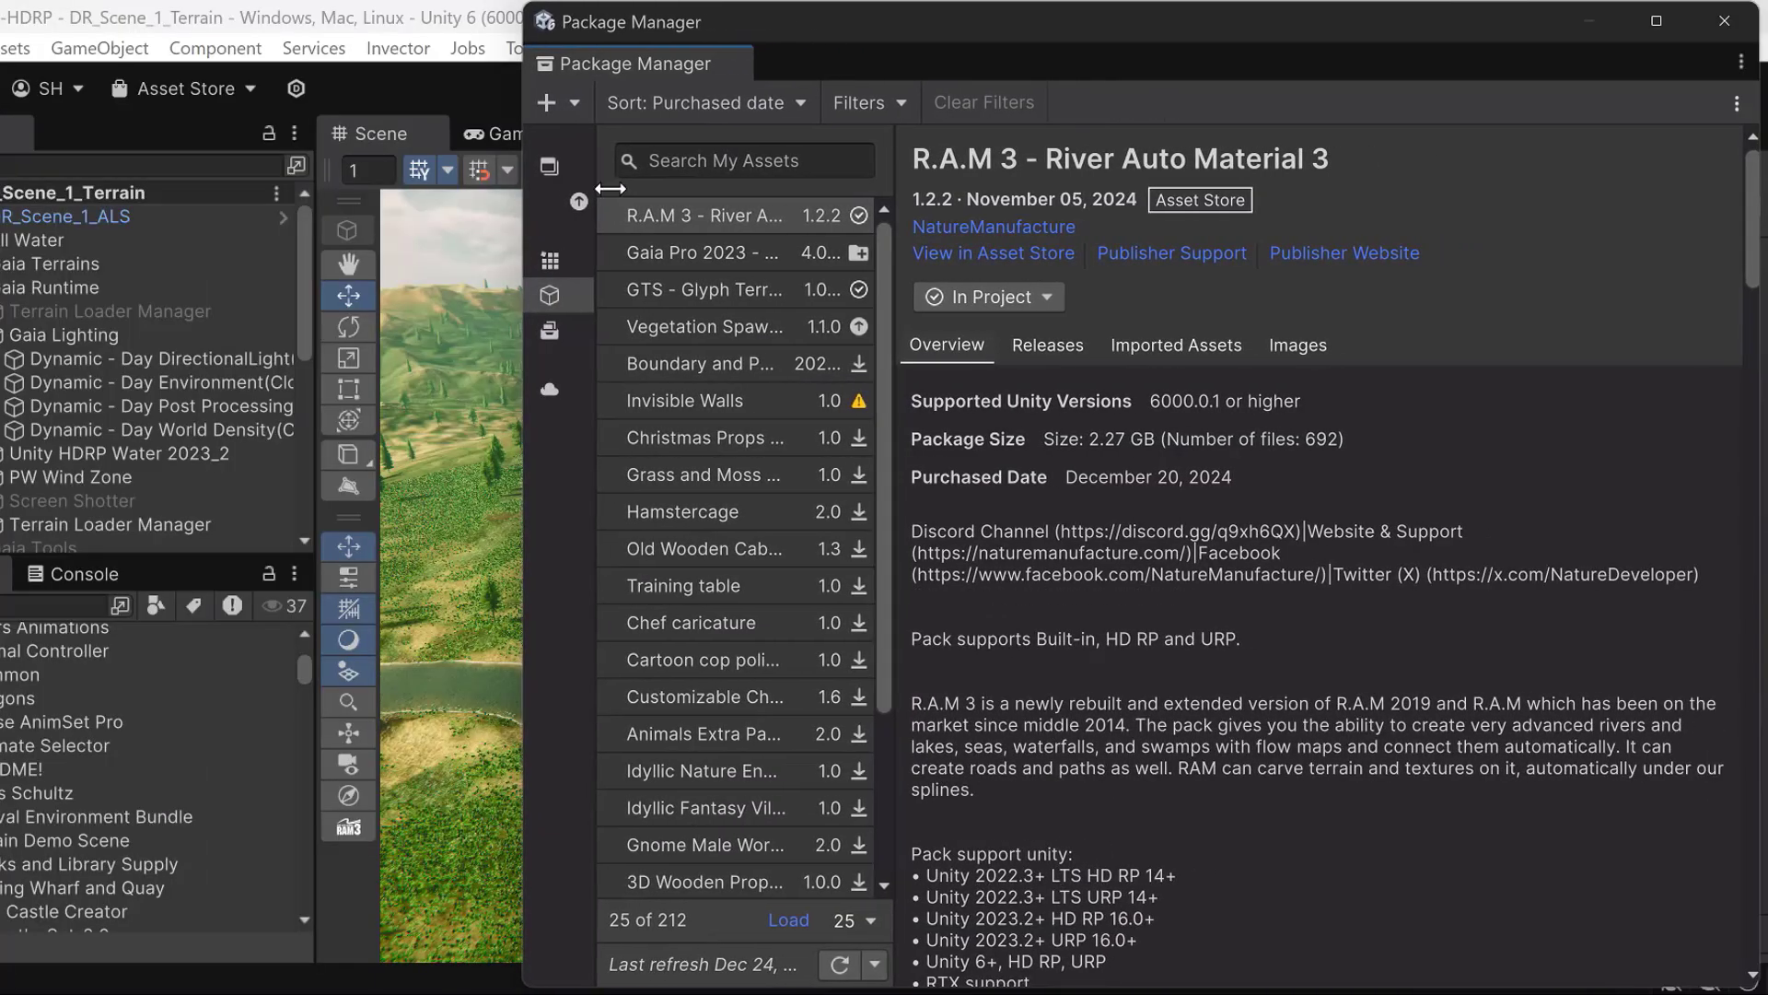
pyautogui.click(705, 161)
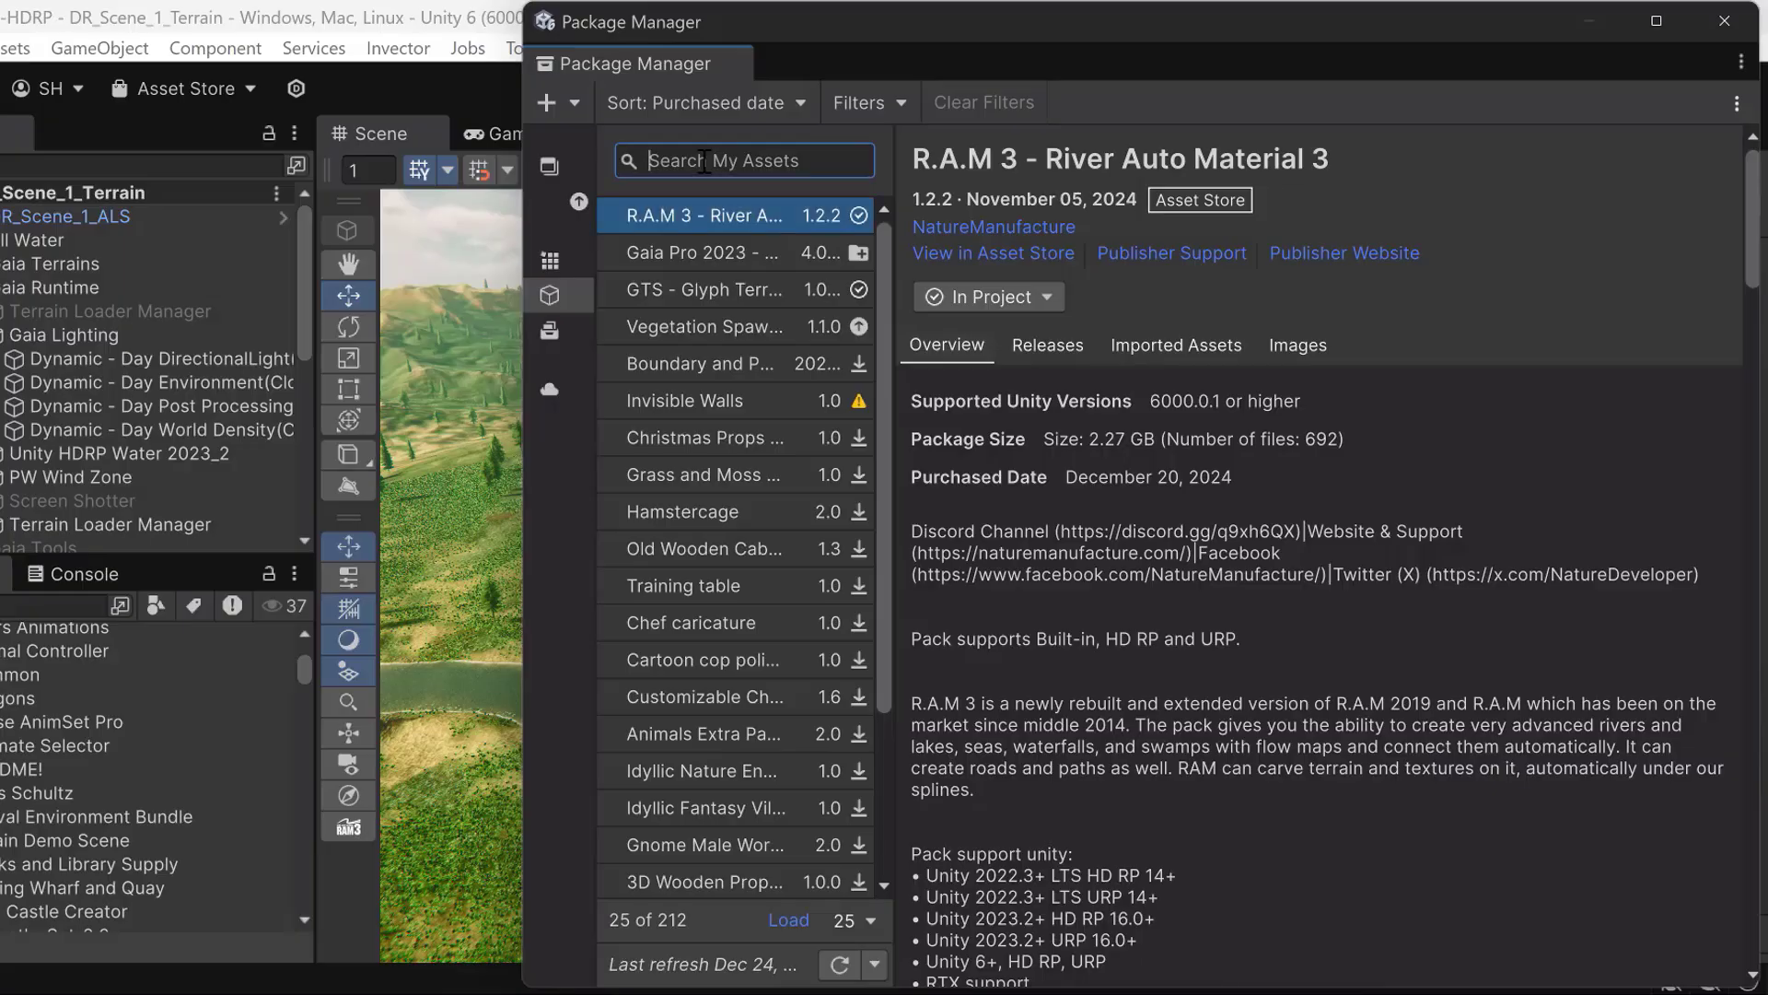
pyautogui.write('Unka')
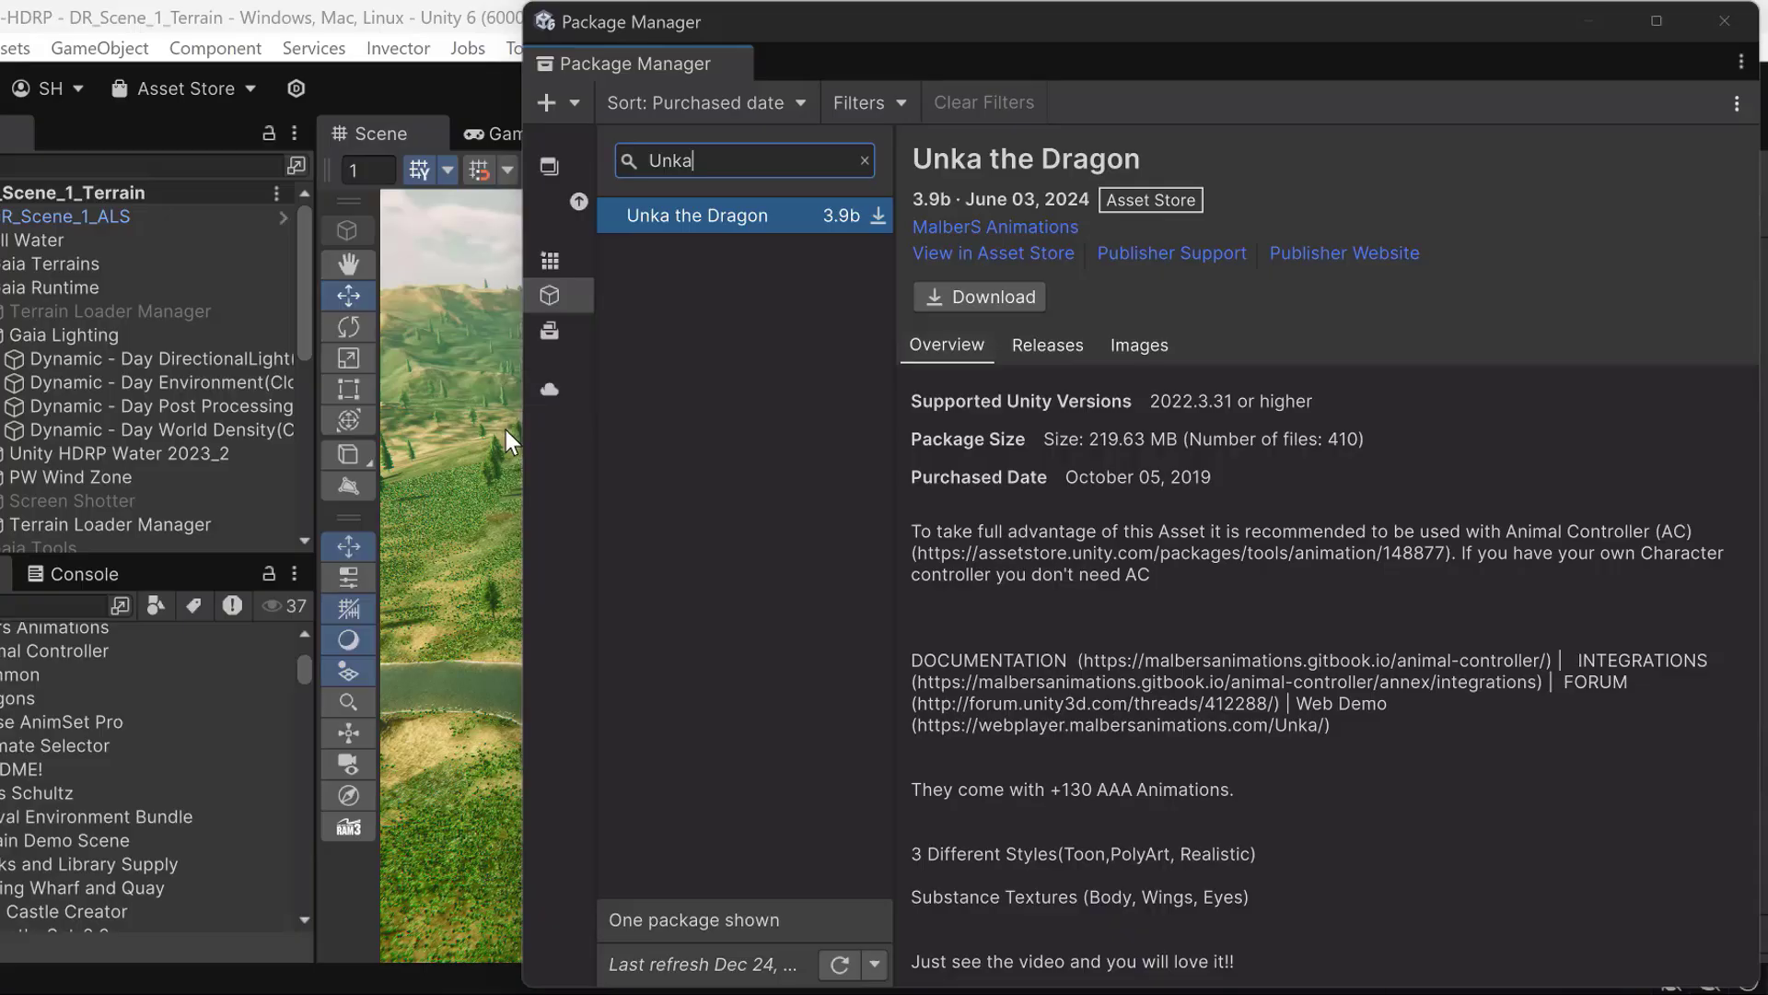
# Step: Search the Built-in packages for "Unka" and check the available sort orders
pyautogui.click(463, 550)
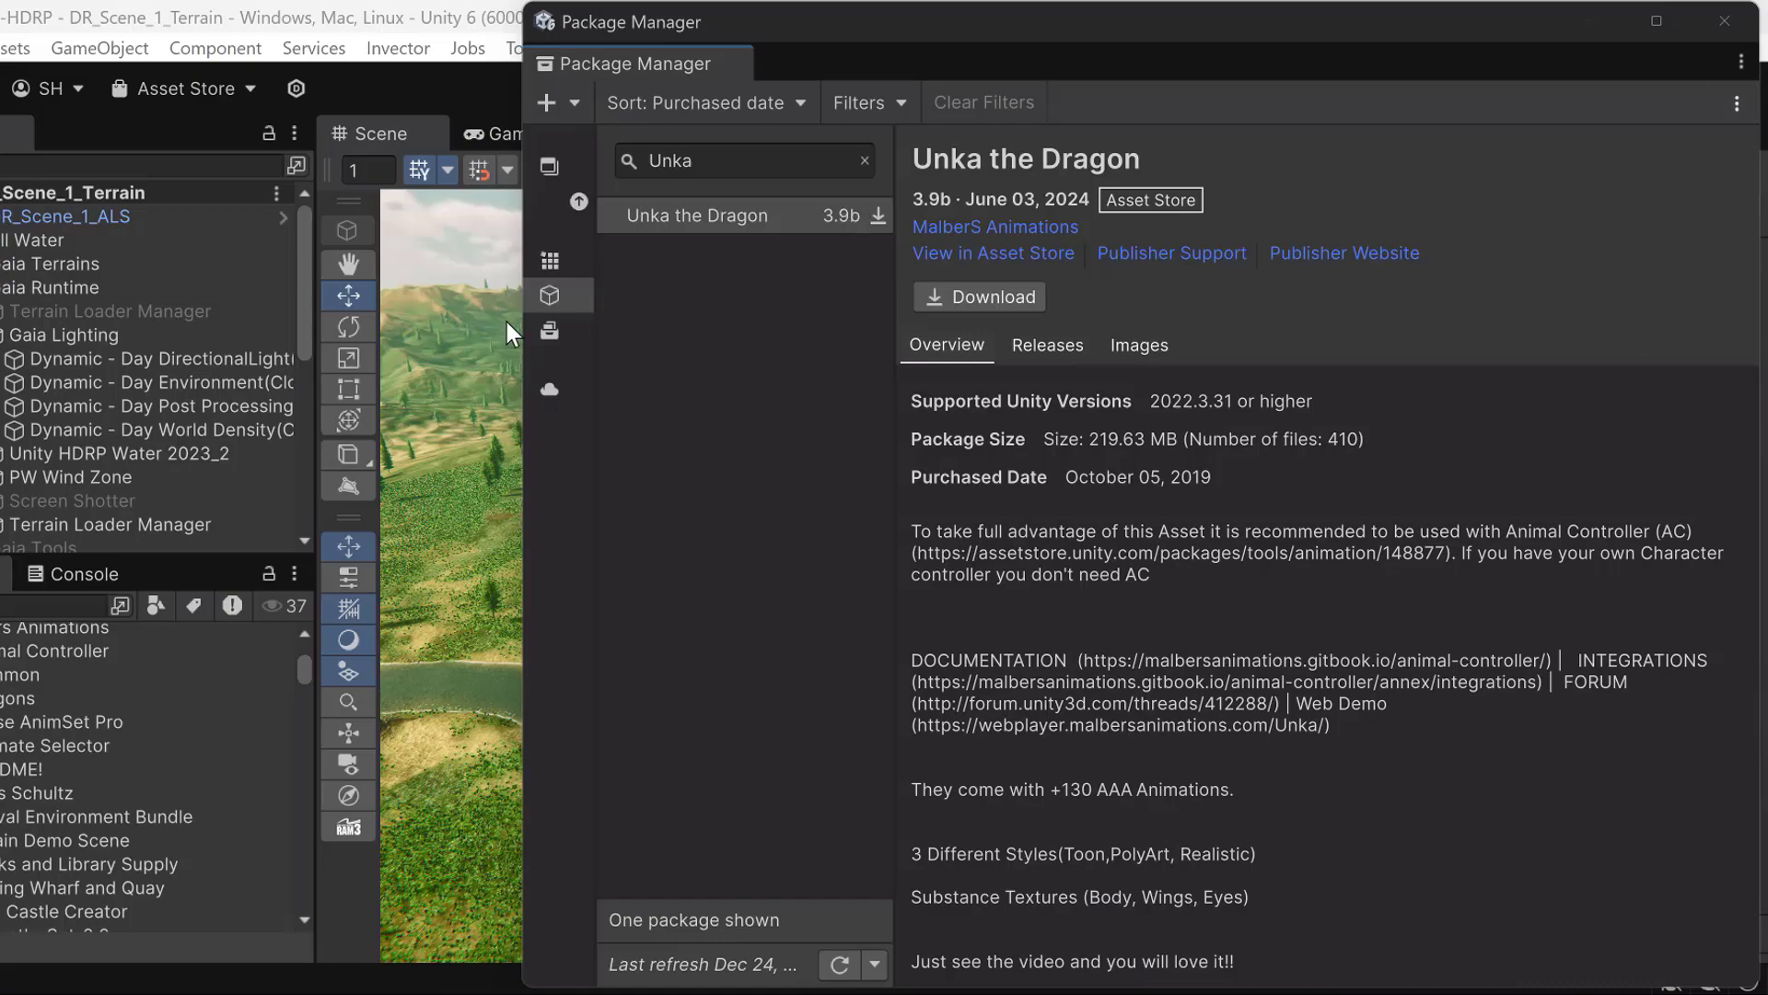
pyautogui.click(532, 327)
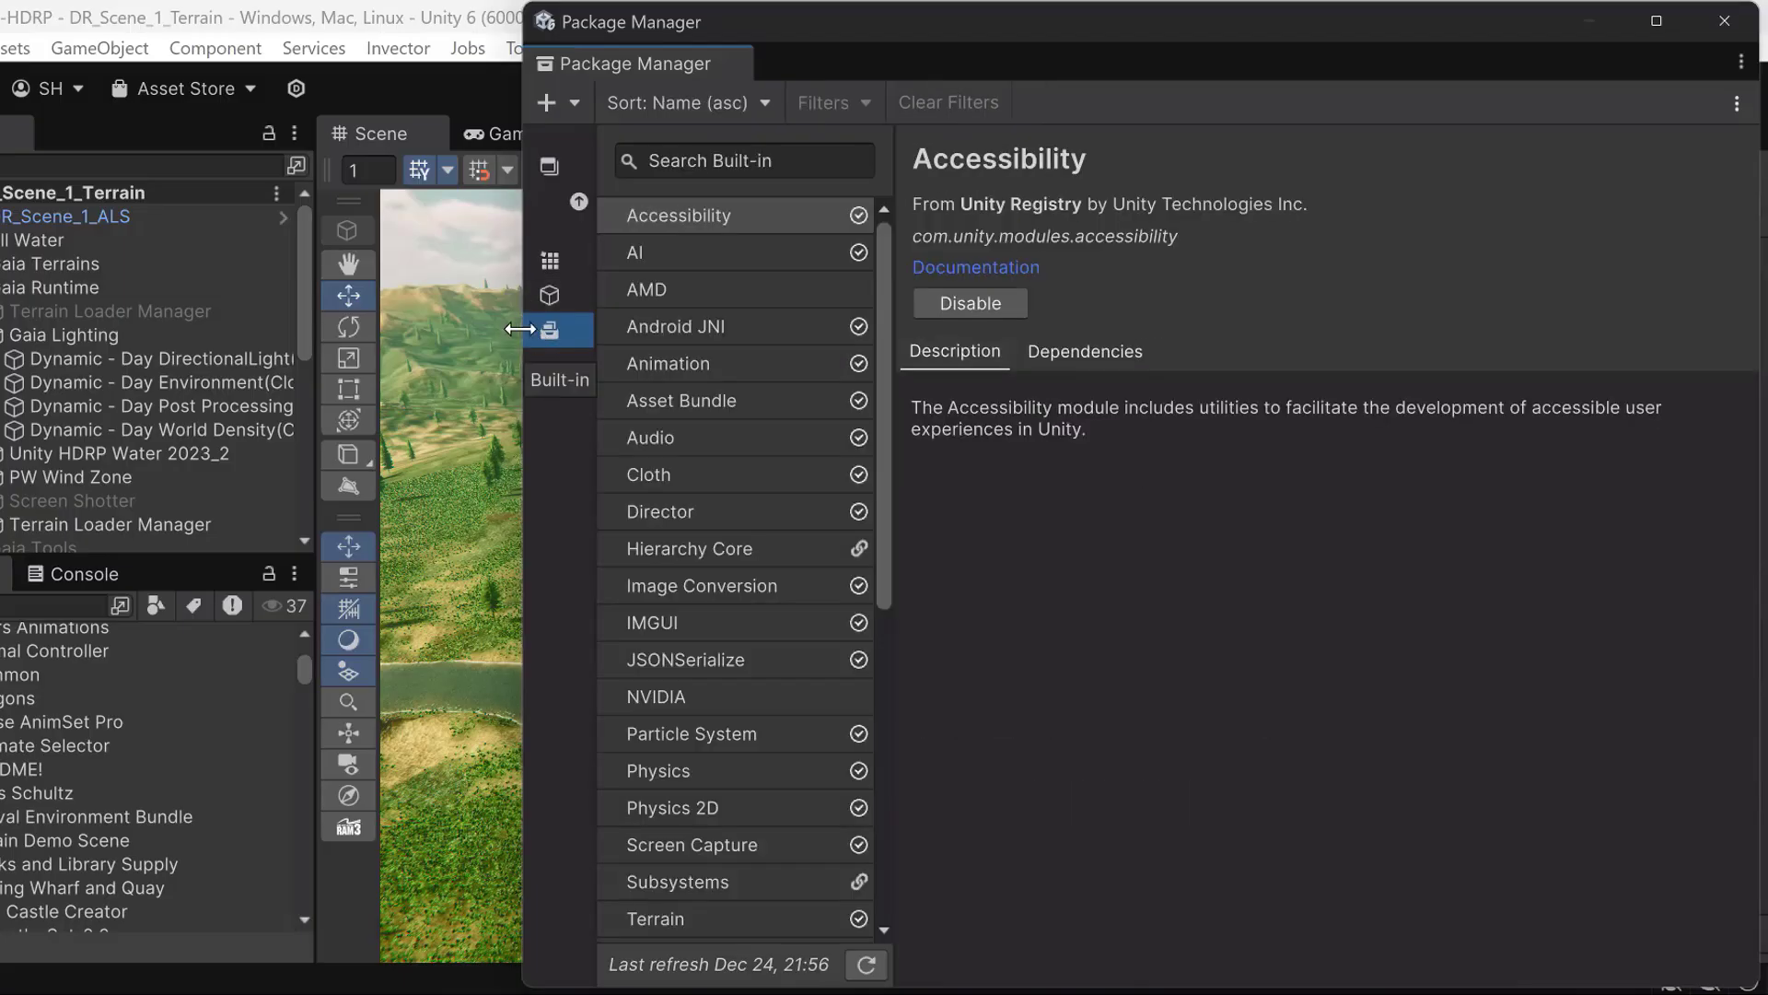
pyautogui.moveTo(521, 328); pyautogui.dragTo(214, 329)
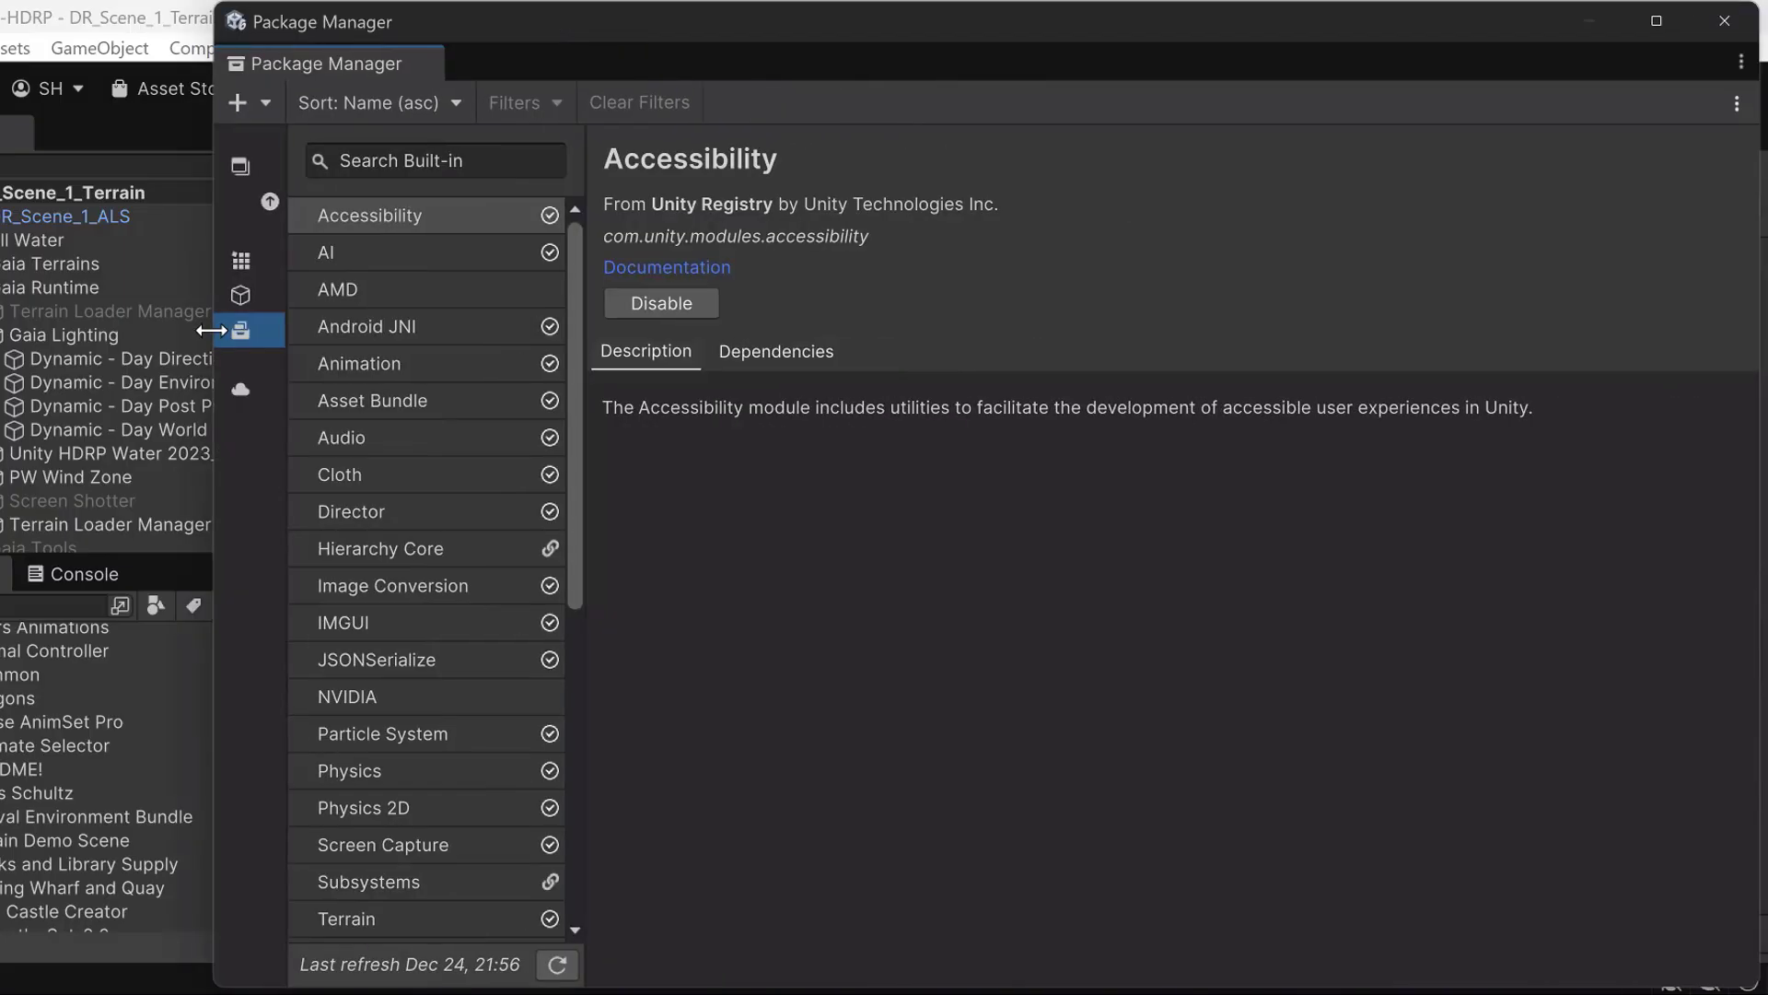
pyautogui.click(375, 161)
pyautogui.write('Unka')
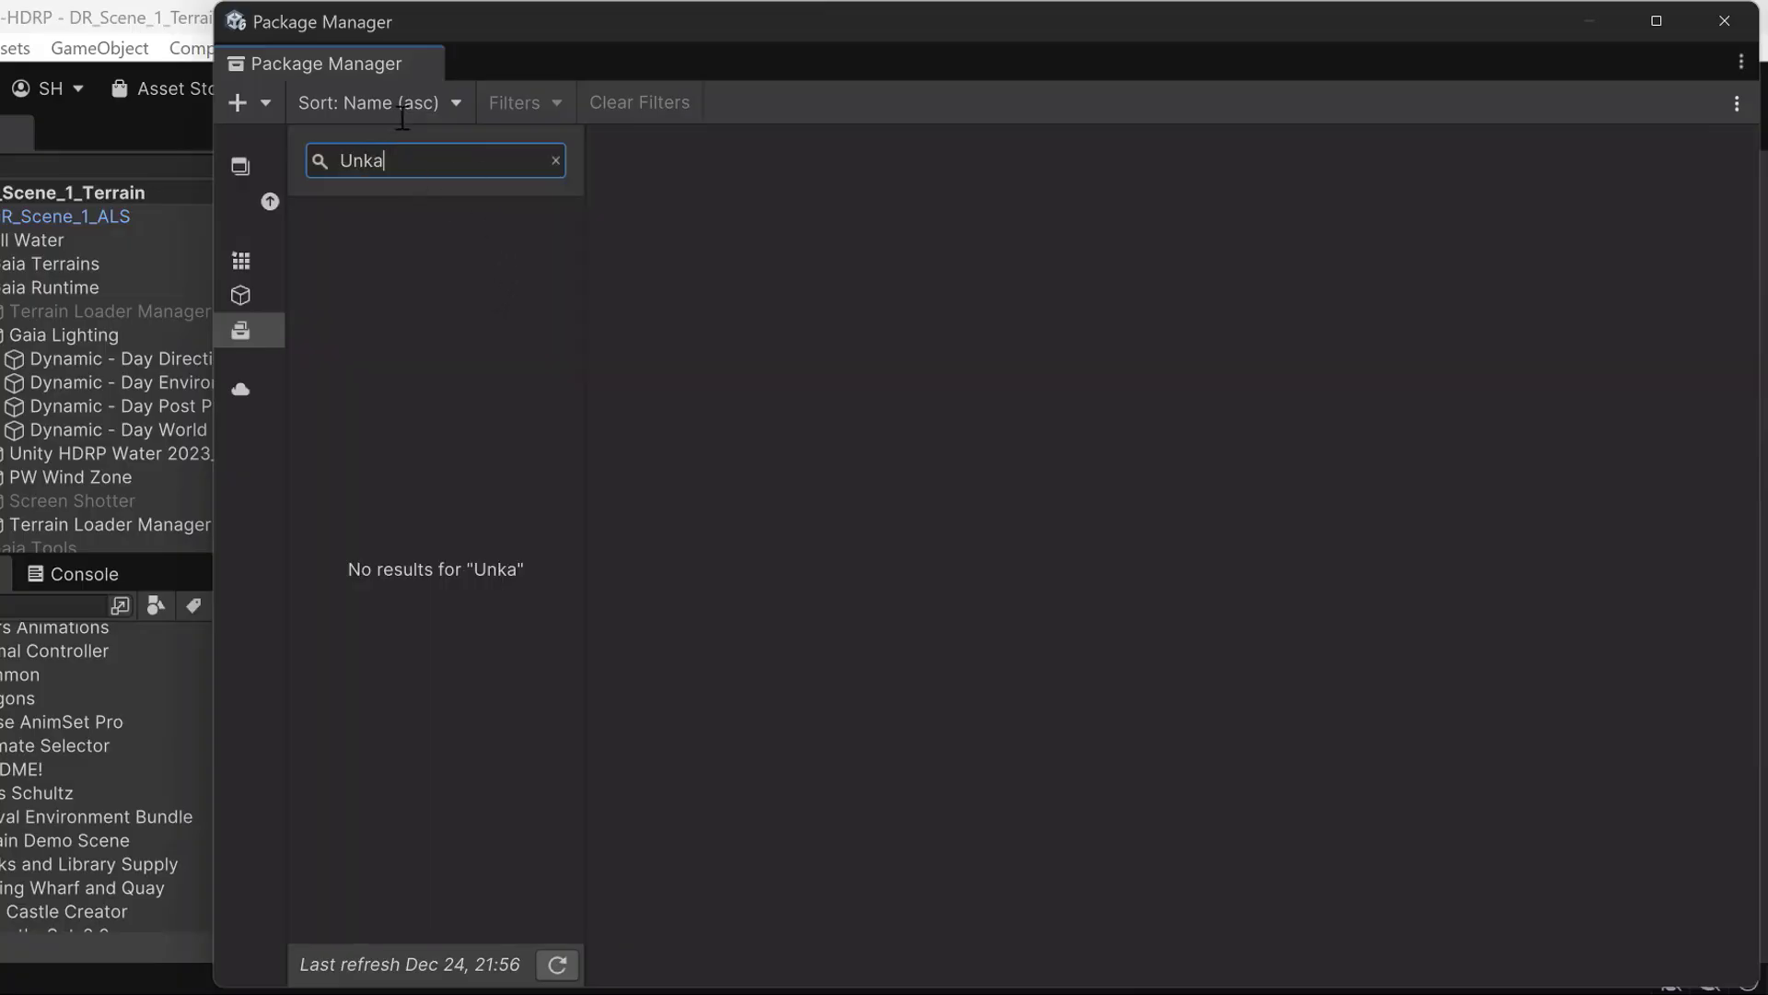
pyautogui.click(425, 102)
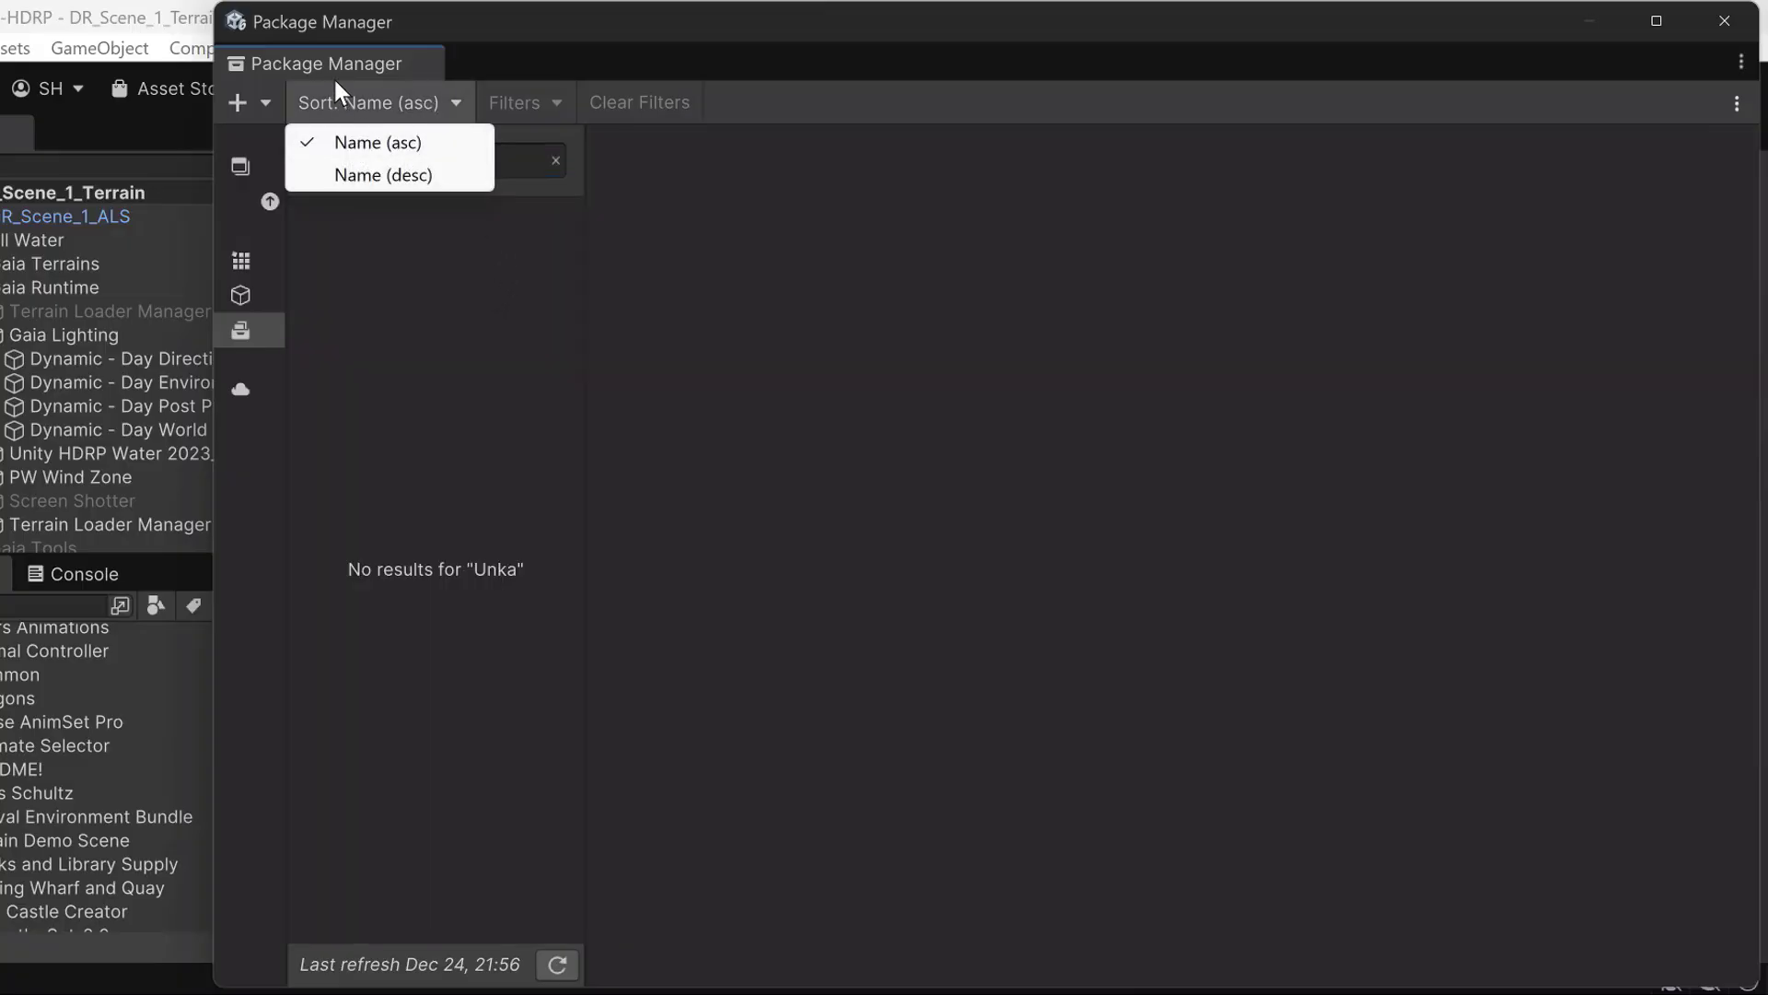
pyautogui.click(754, 271)
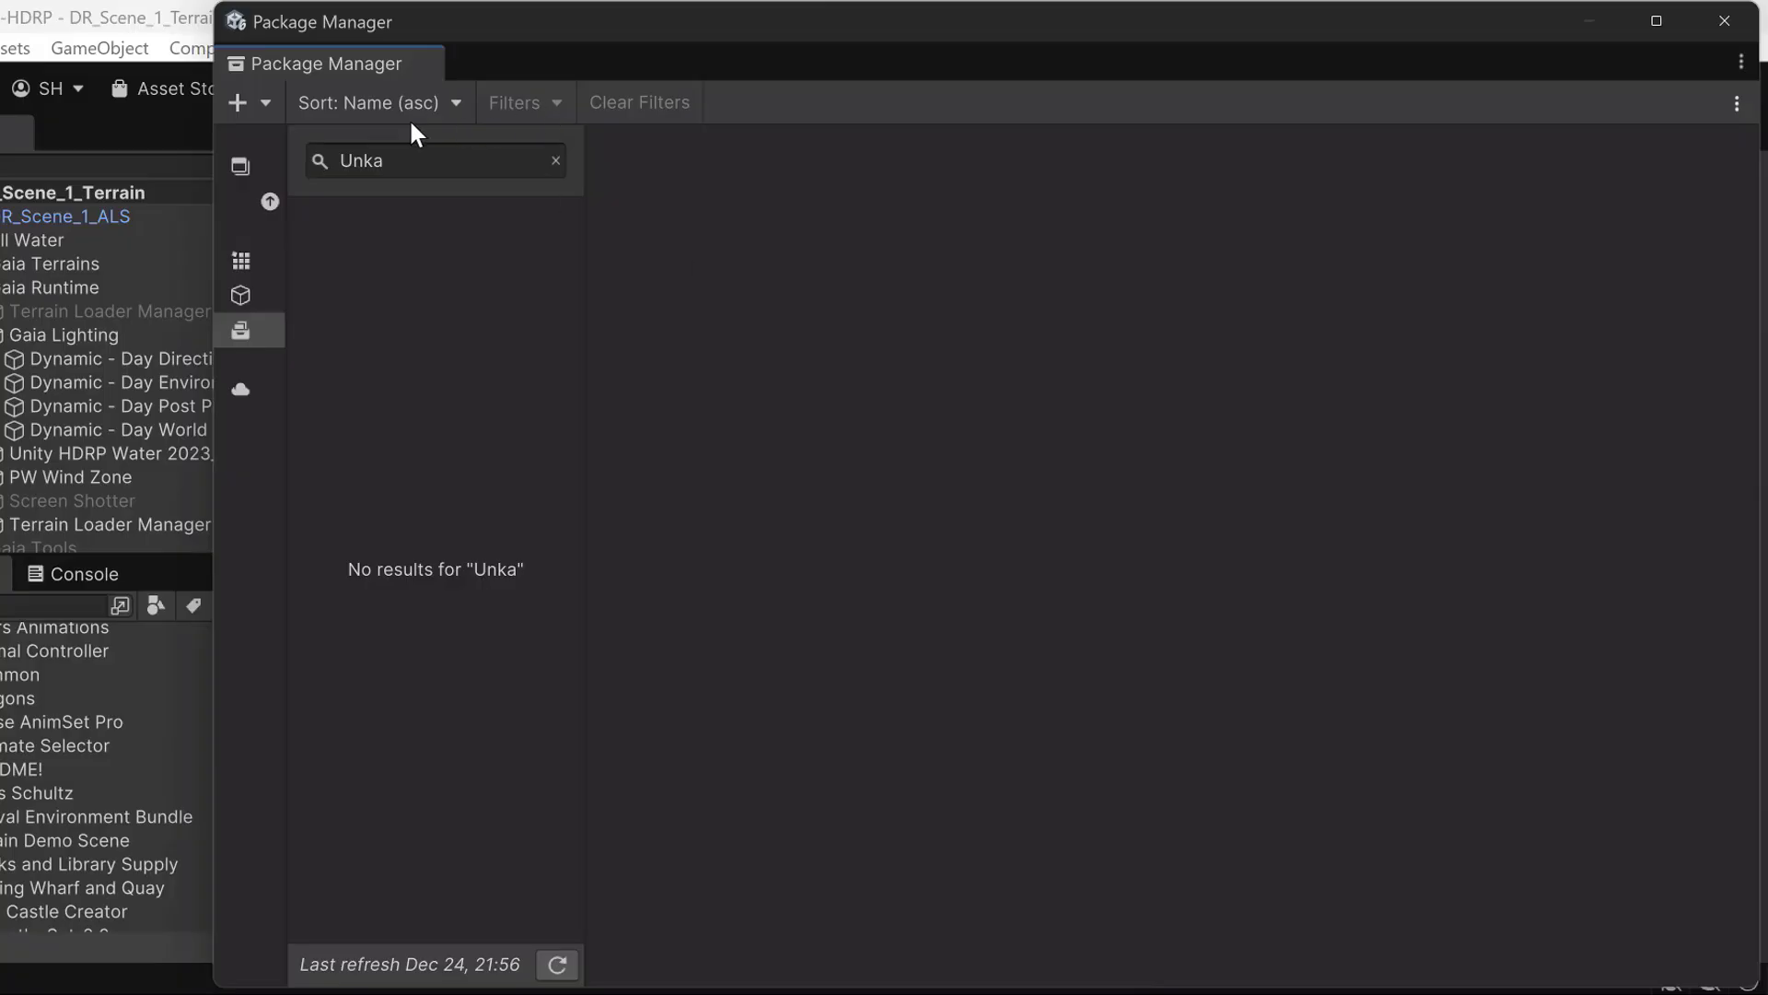
pyautogui.click(447, 102)
pyautogui.click(448, 102)
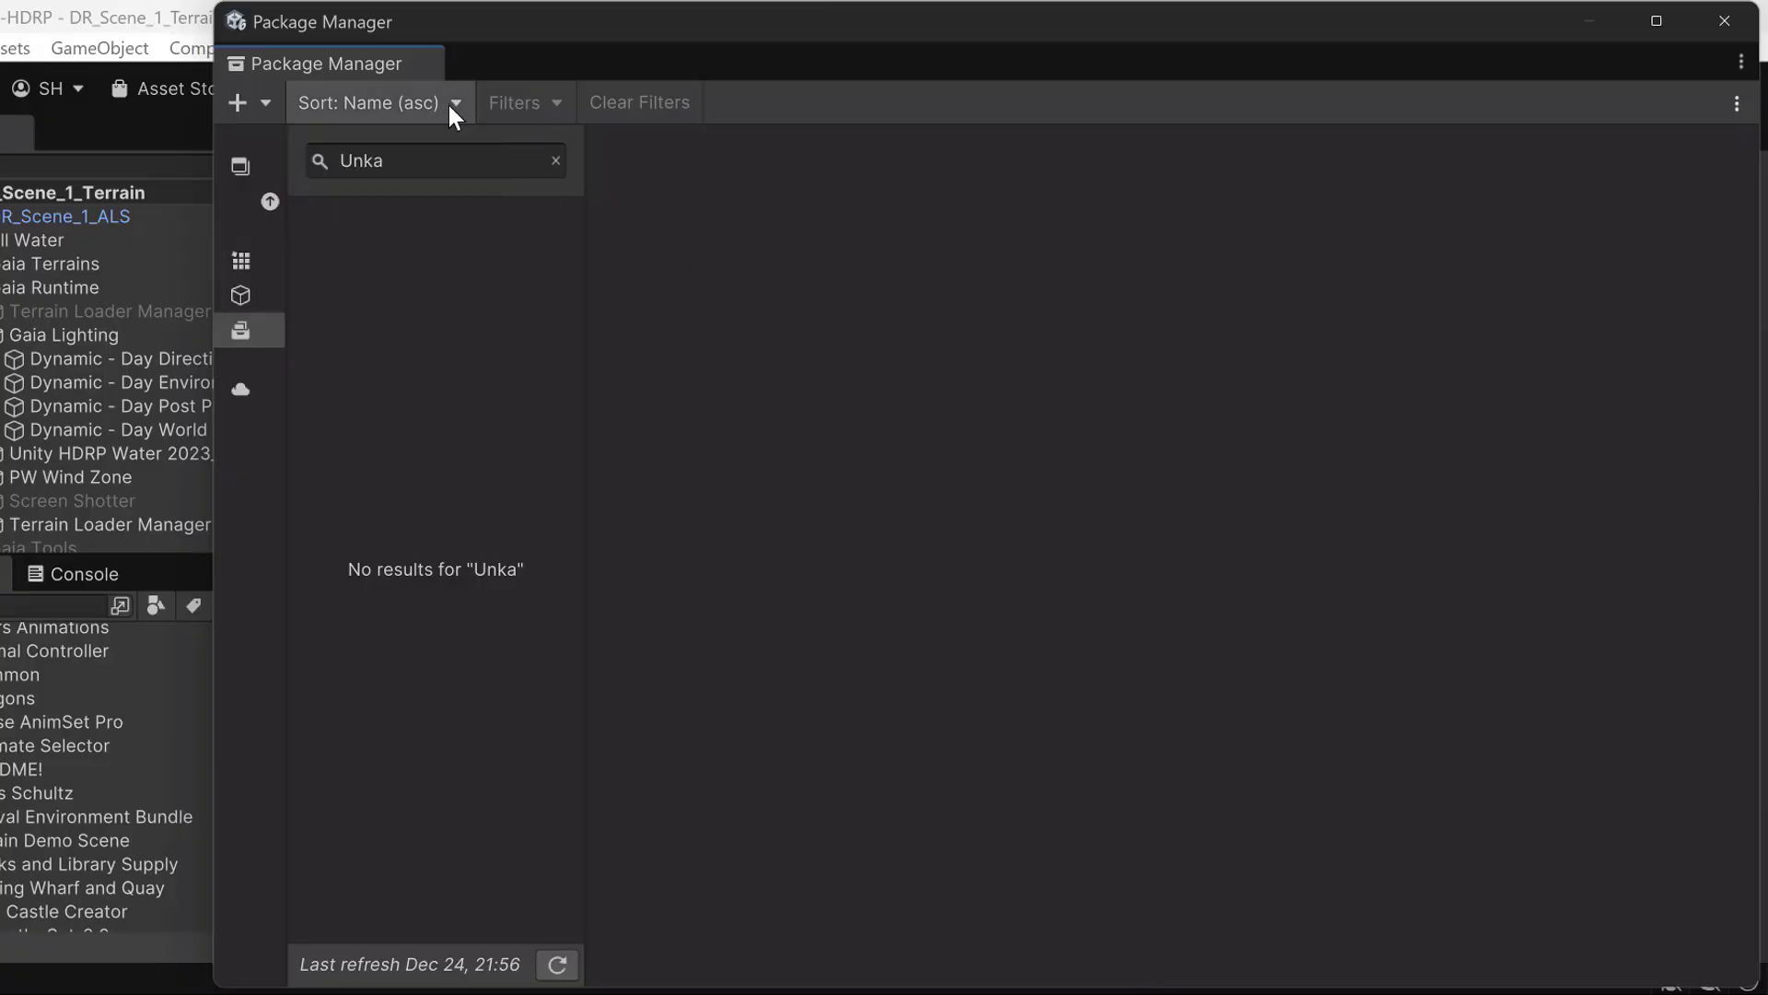
pyautogui.click(449, 105)
pyautogui.click(423, 320)
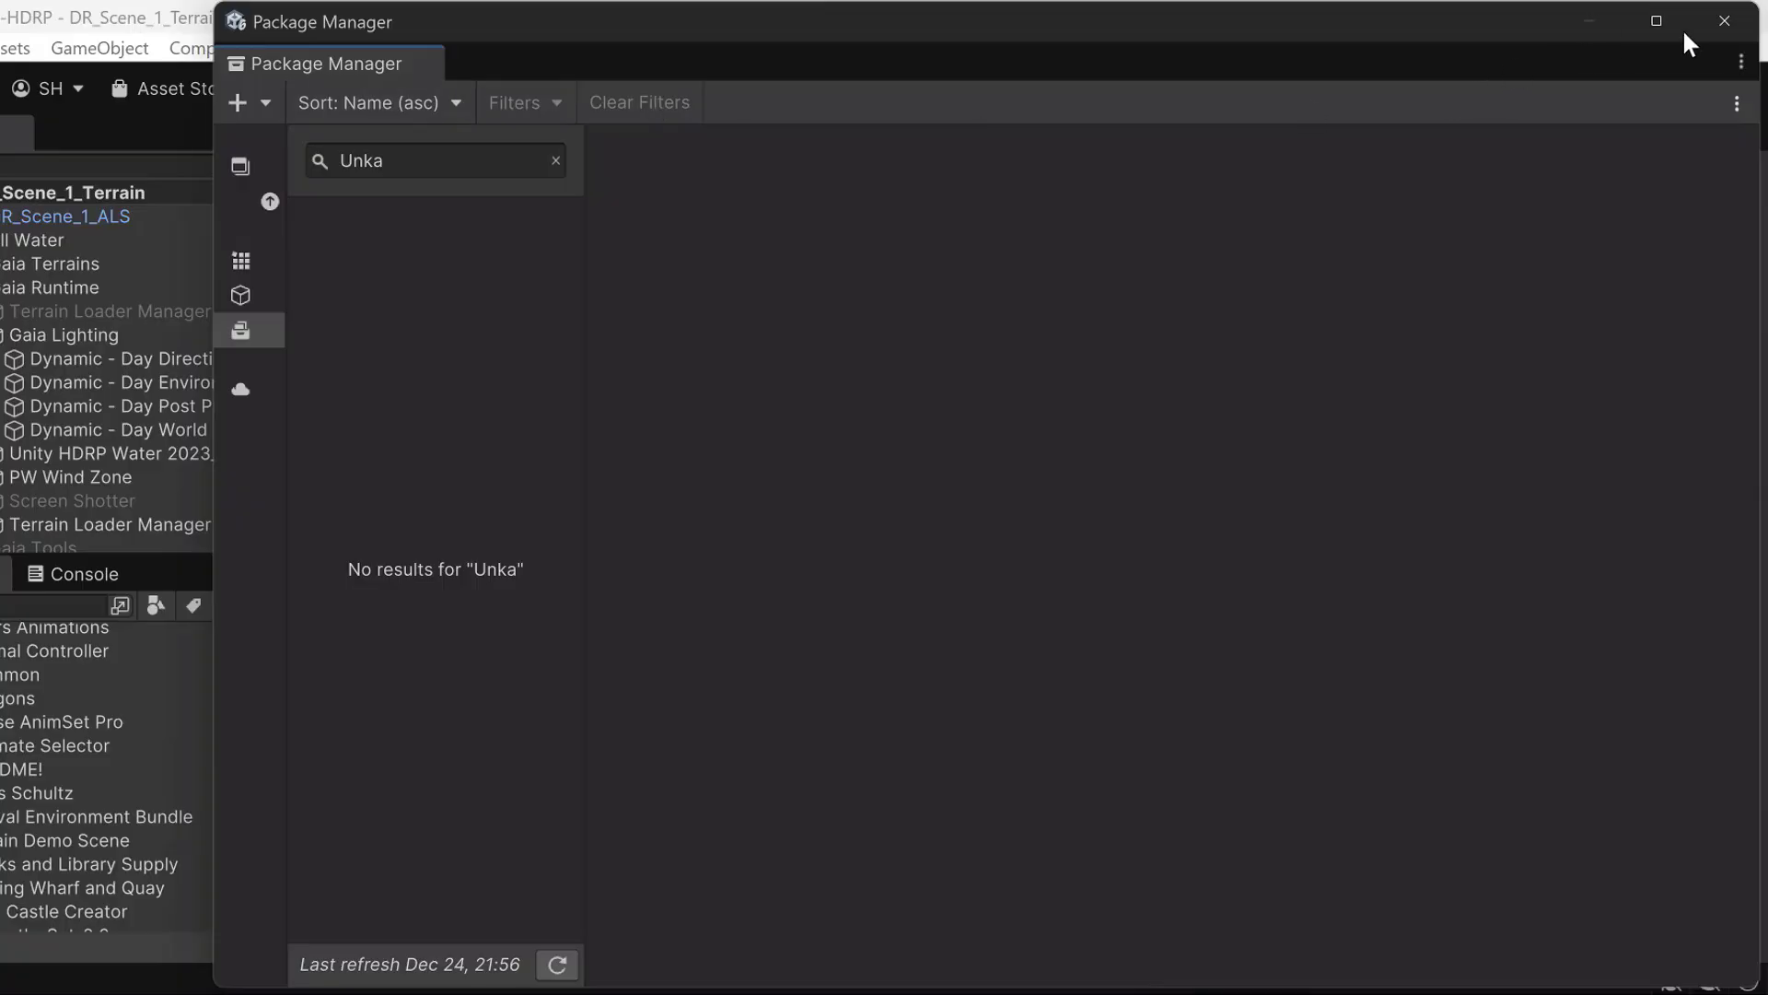
# Step: Maximize the Package Manager and download Unka the Dragon 3.9b from My Assets
pyautogui.click(1657, 25)
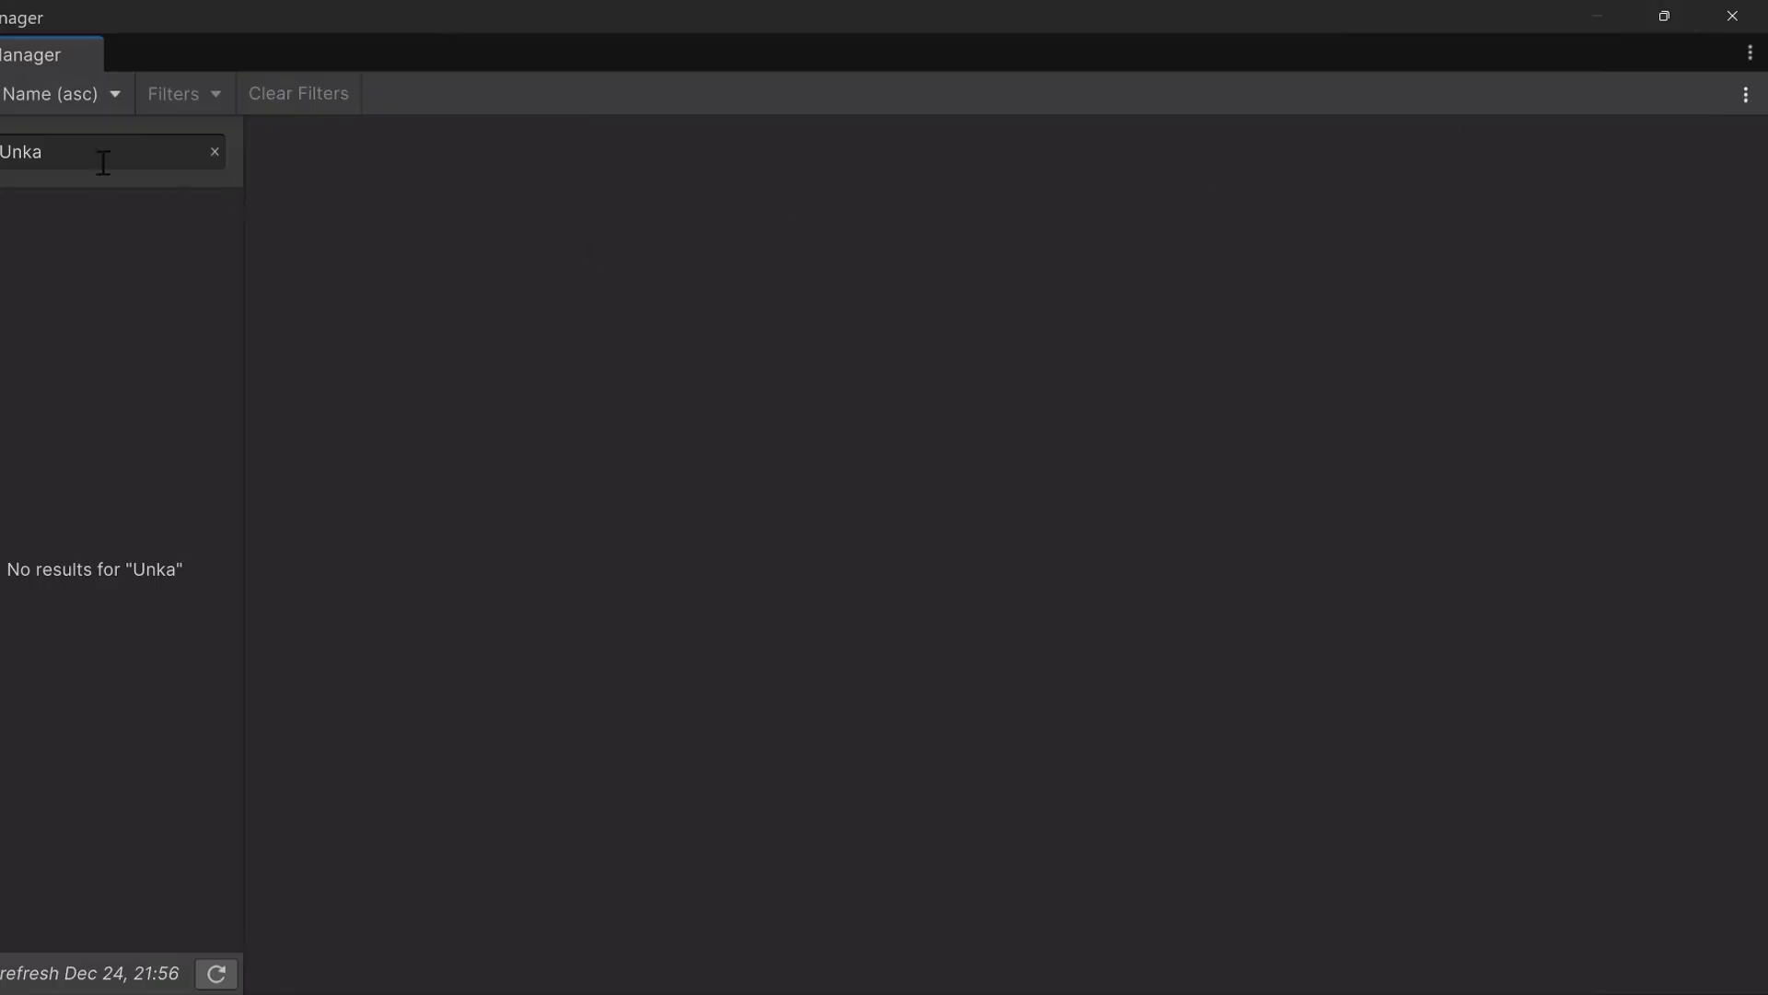
pyautogui.click(0, 221)
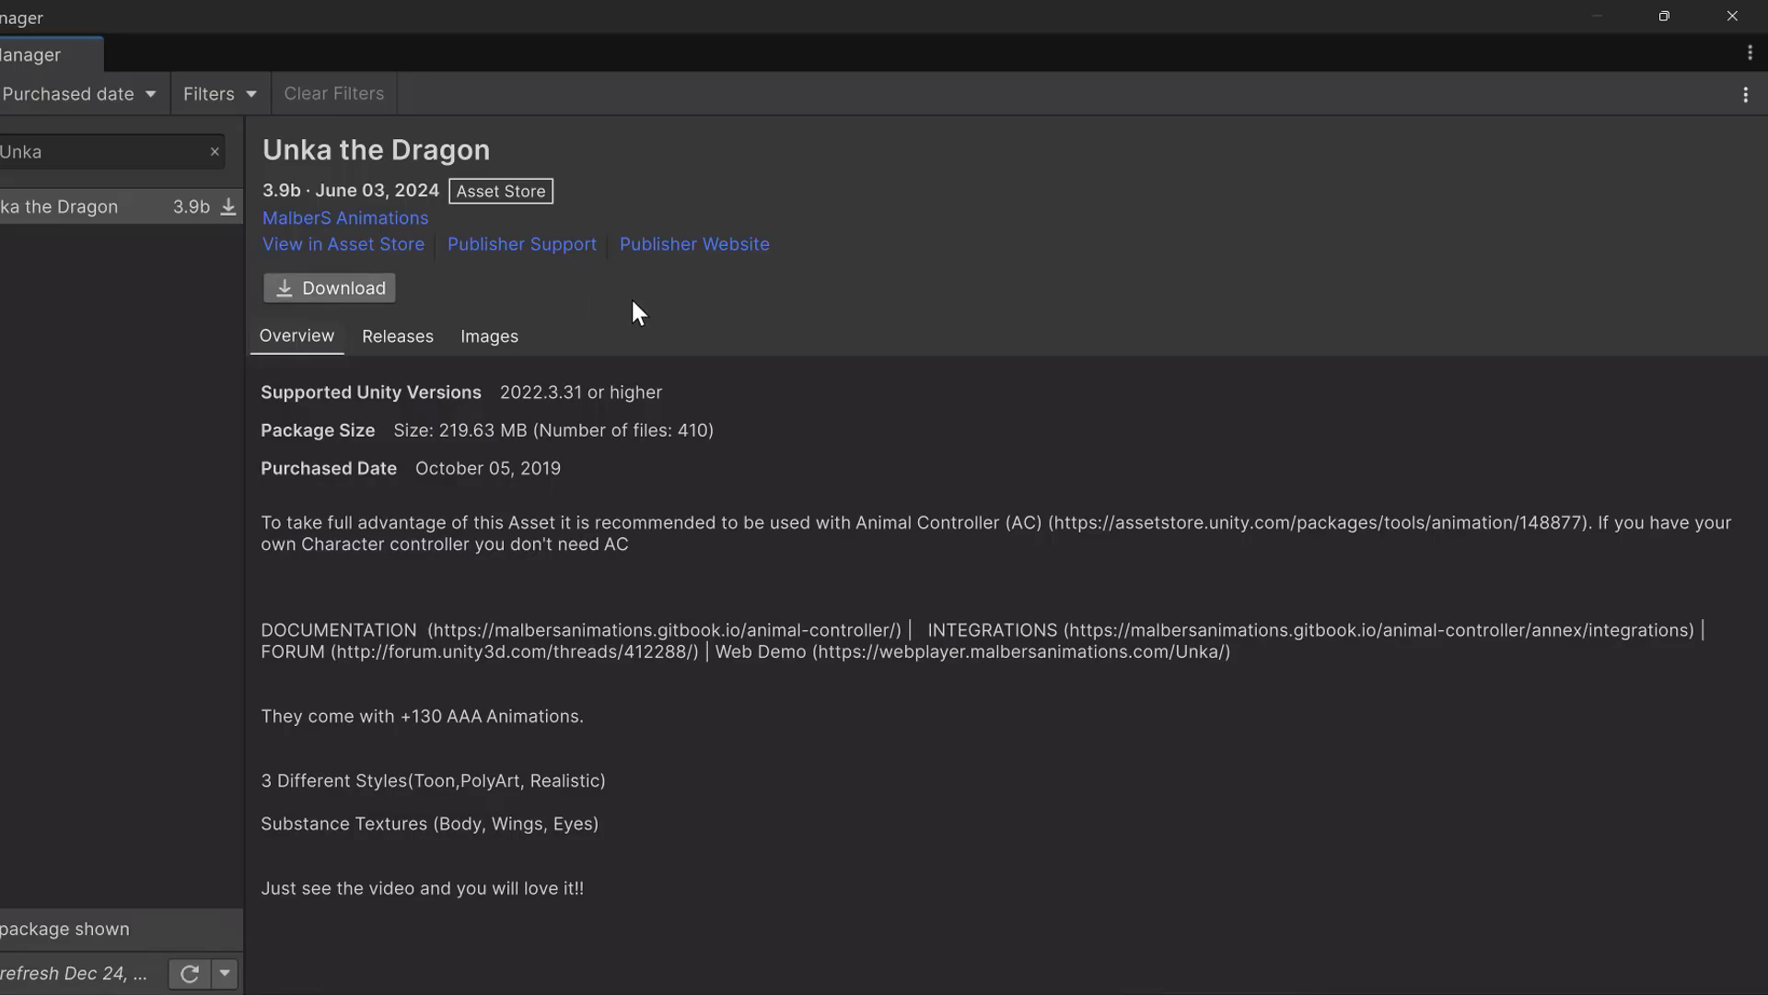
pyautogui.click(350, 287)
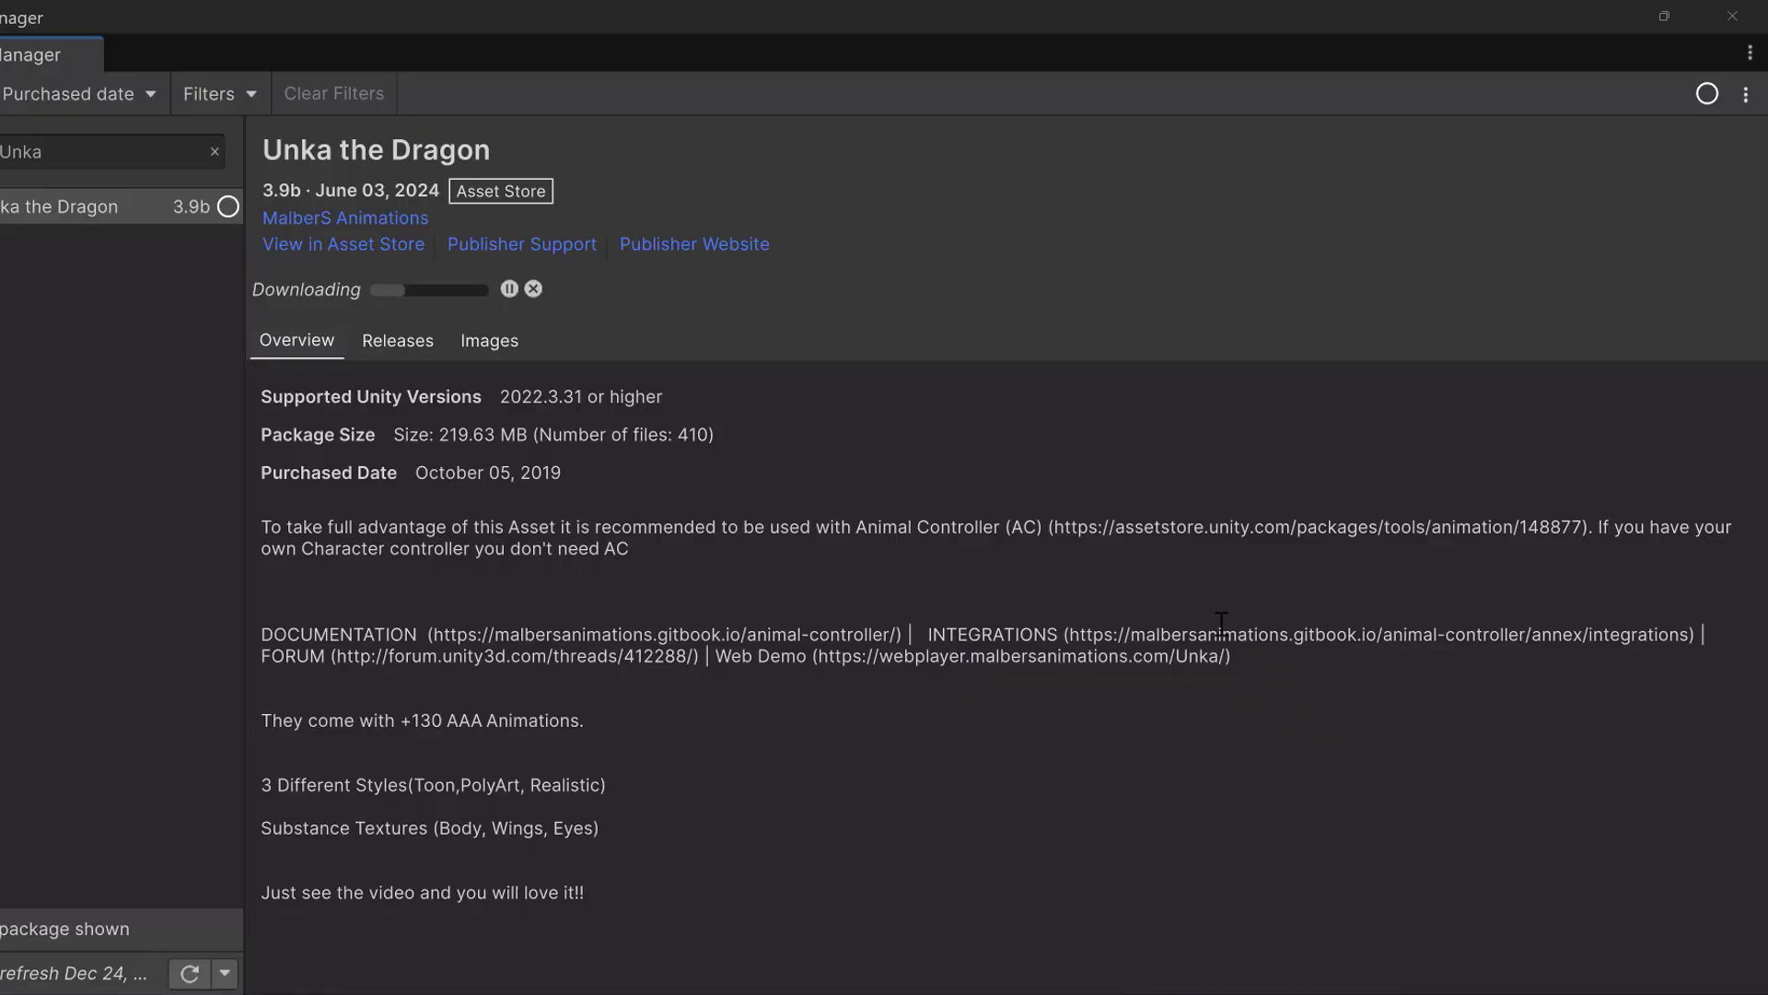
# Step: Copy the Animal Controller recommendation and documentation links from the package overview into Note.txt in Programmer's Notepad, replacing the number on its last line
pyautogui.moveTo(1234, 657); pyautogui.dragTo(239, 492)
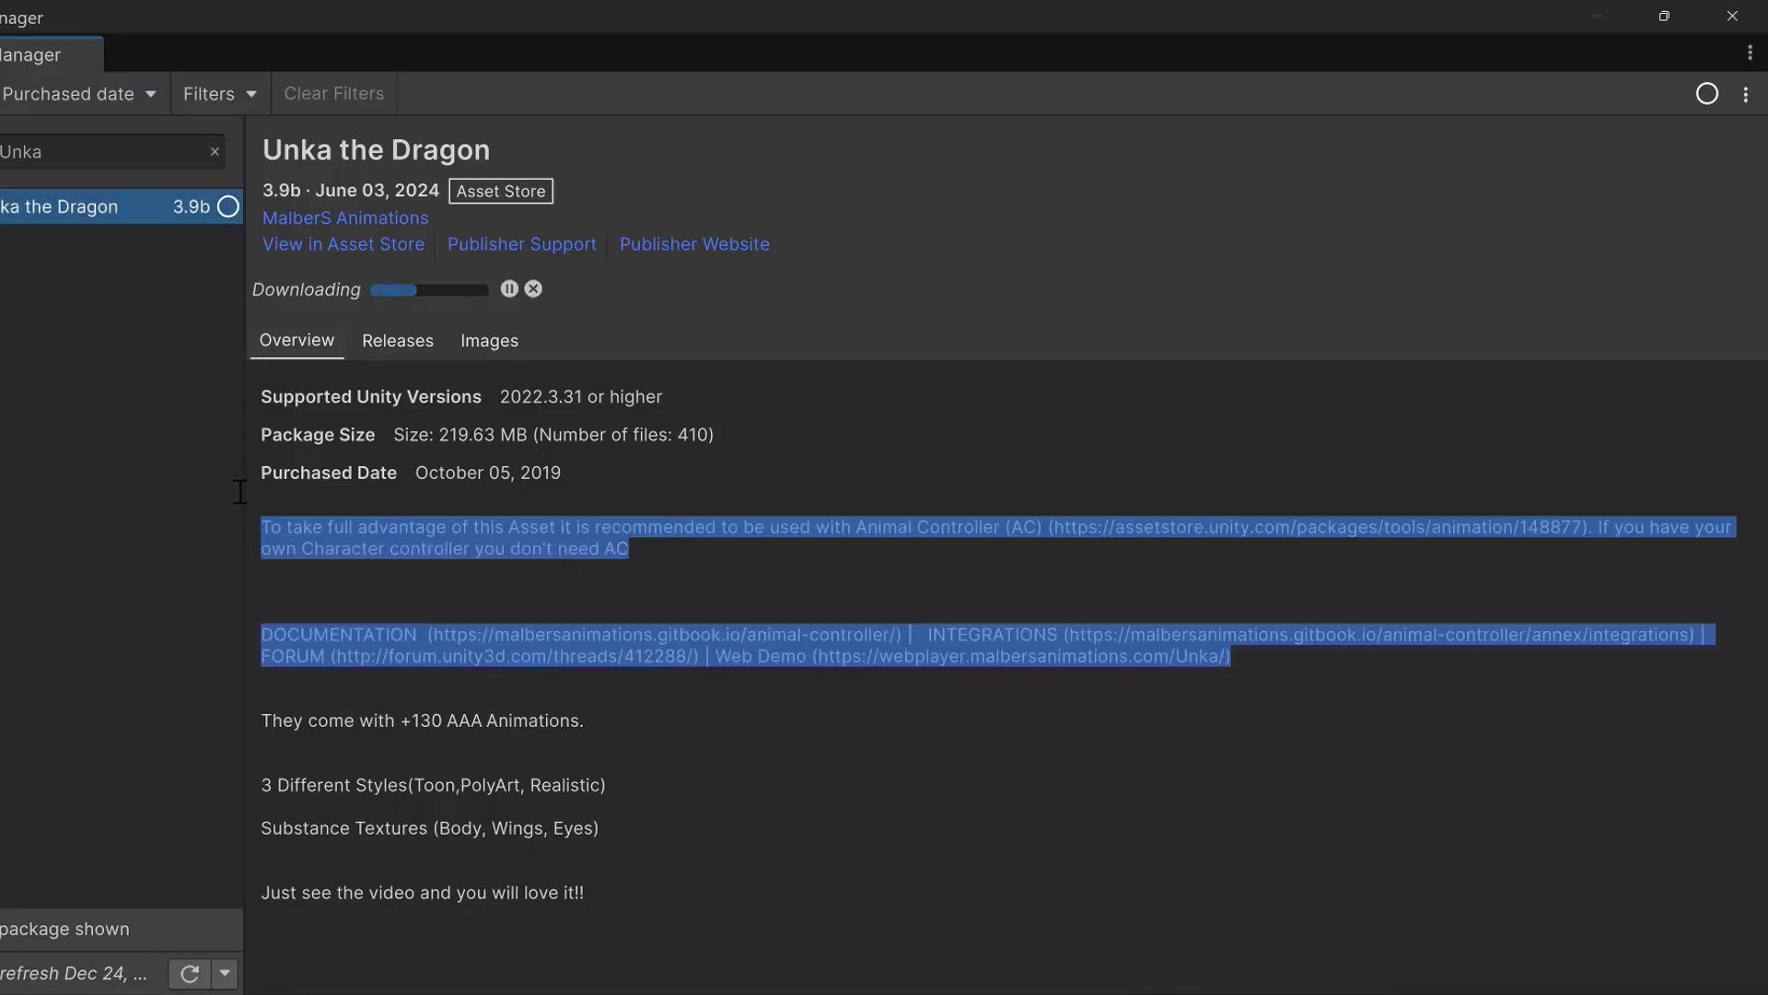
pyautogui.rightClick(429, 537)
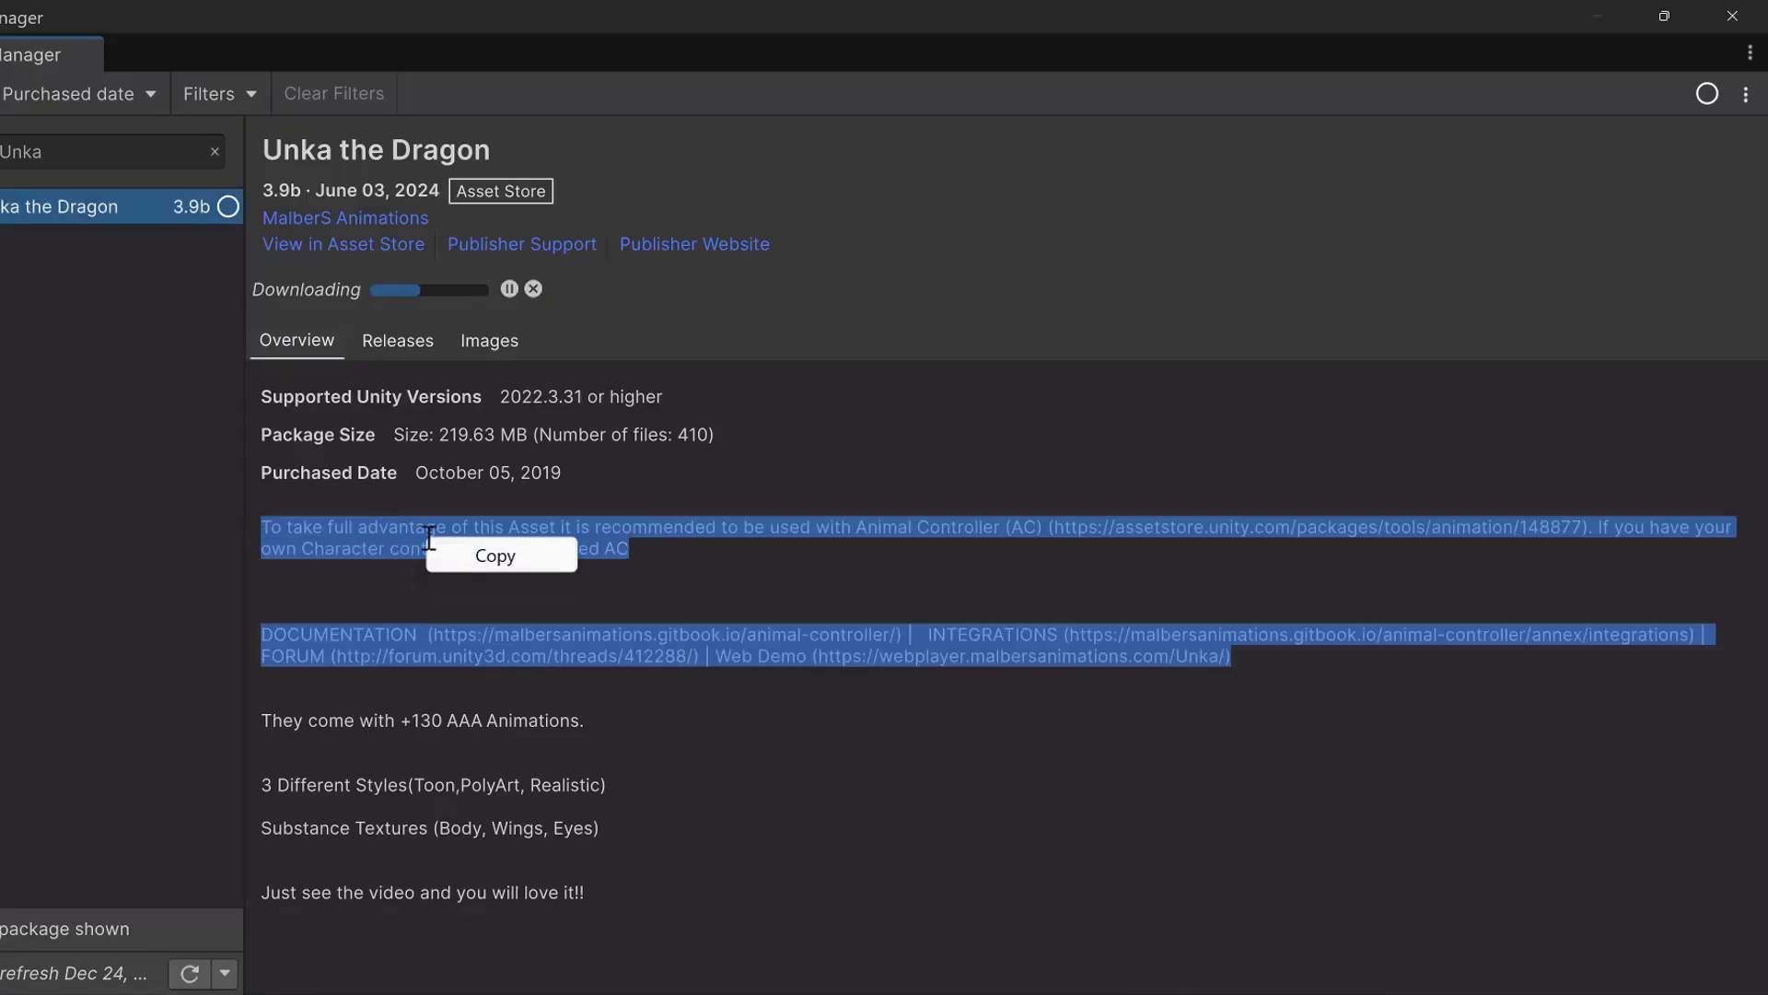
pyautogui.click(489, 550)
pyautogui.hotkey('alt', 'Tab')
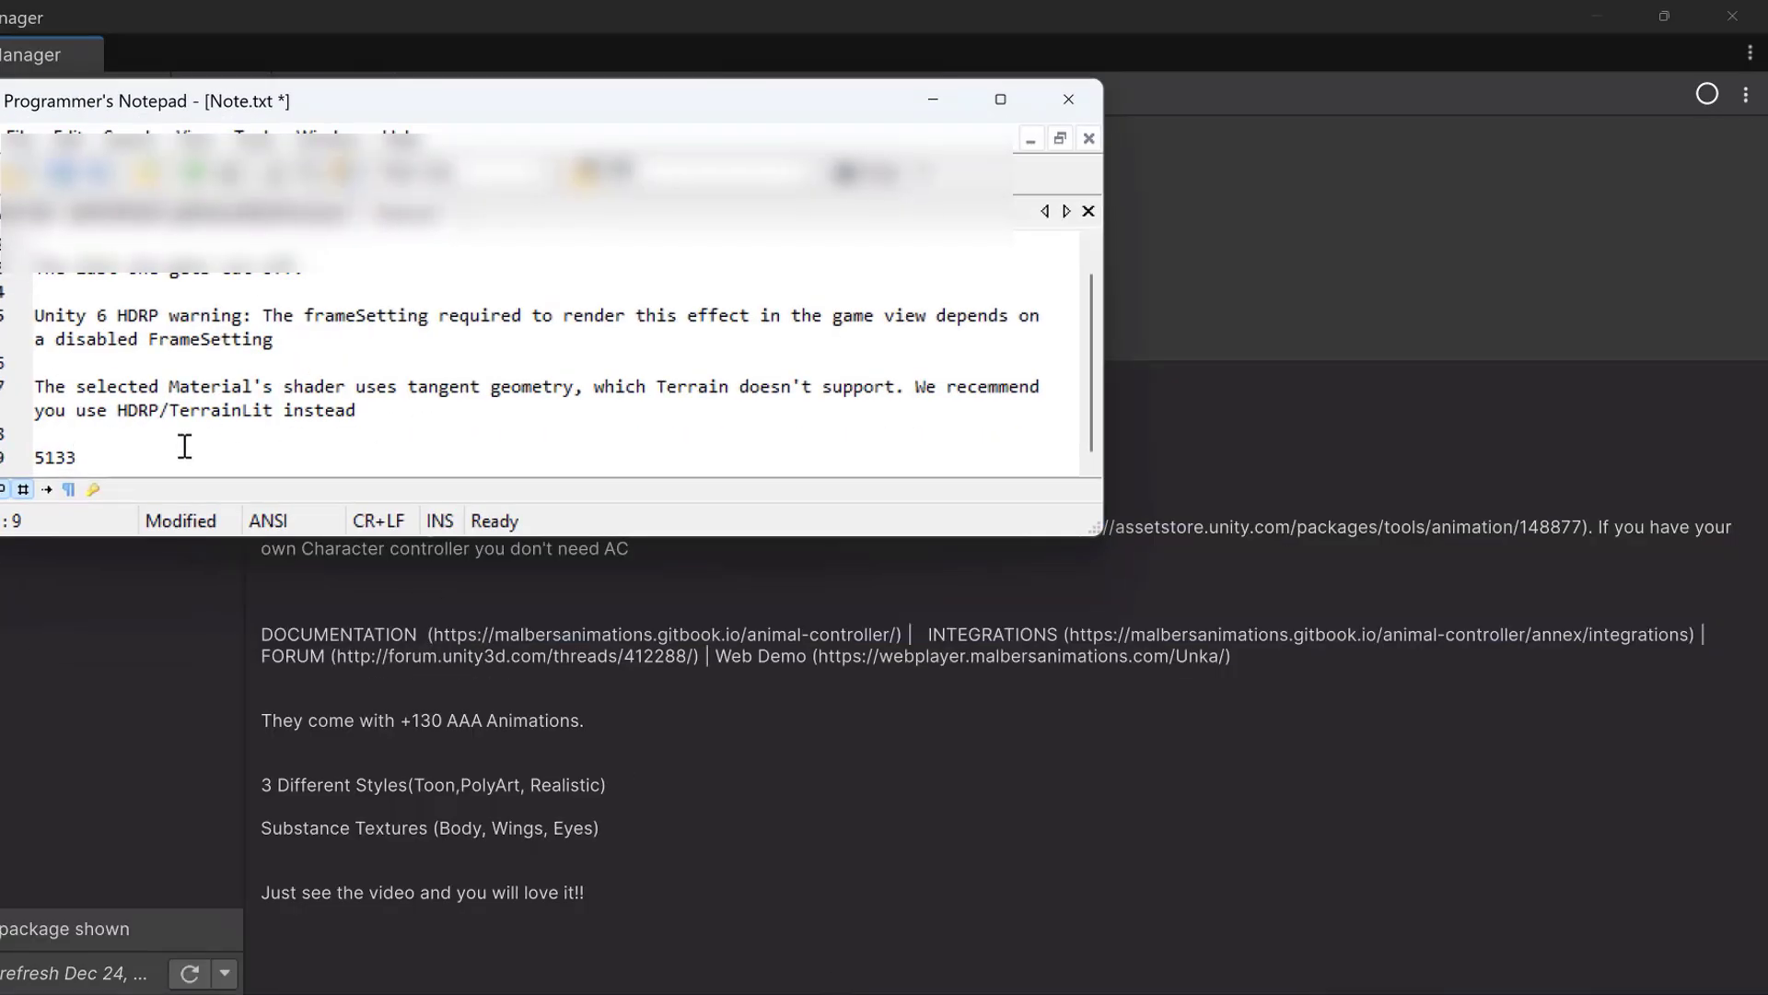
pyautogui.moveTo(100, 453); pyautogui.dragTo(9, 465)
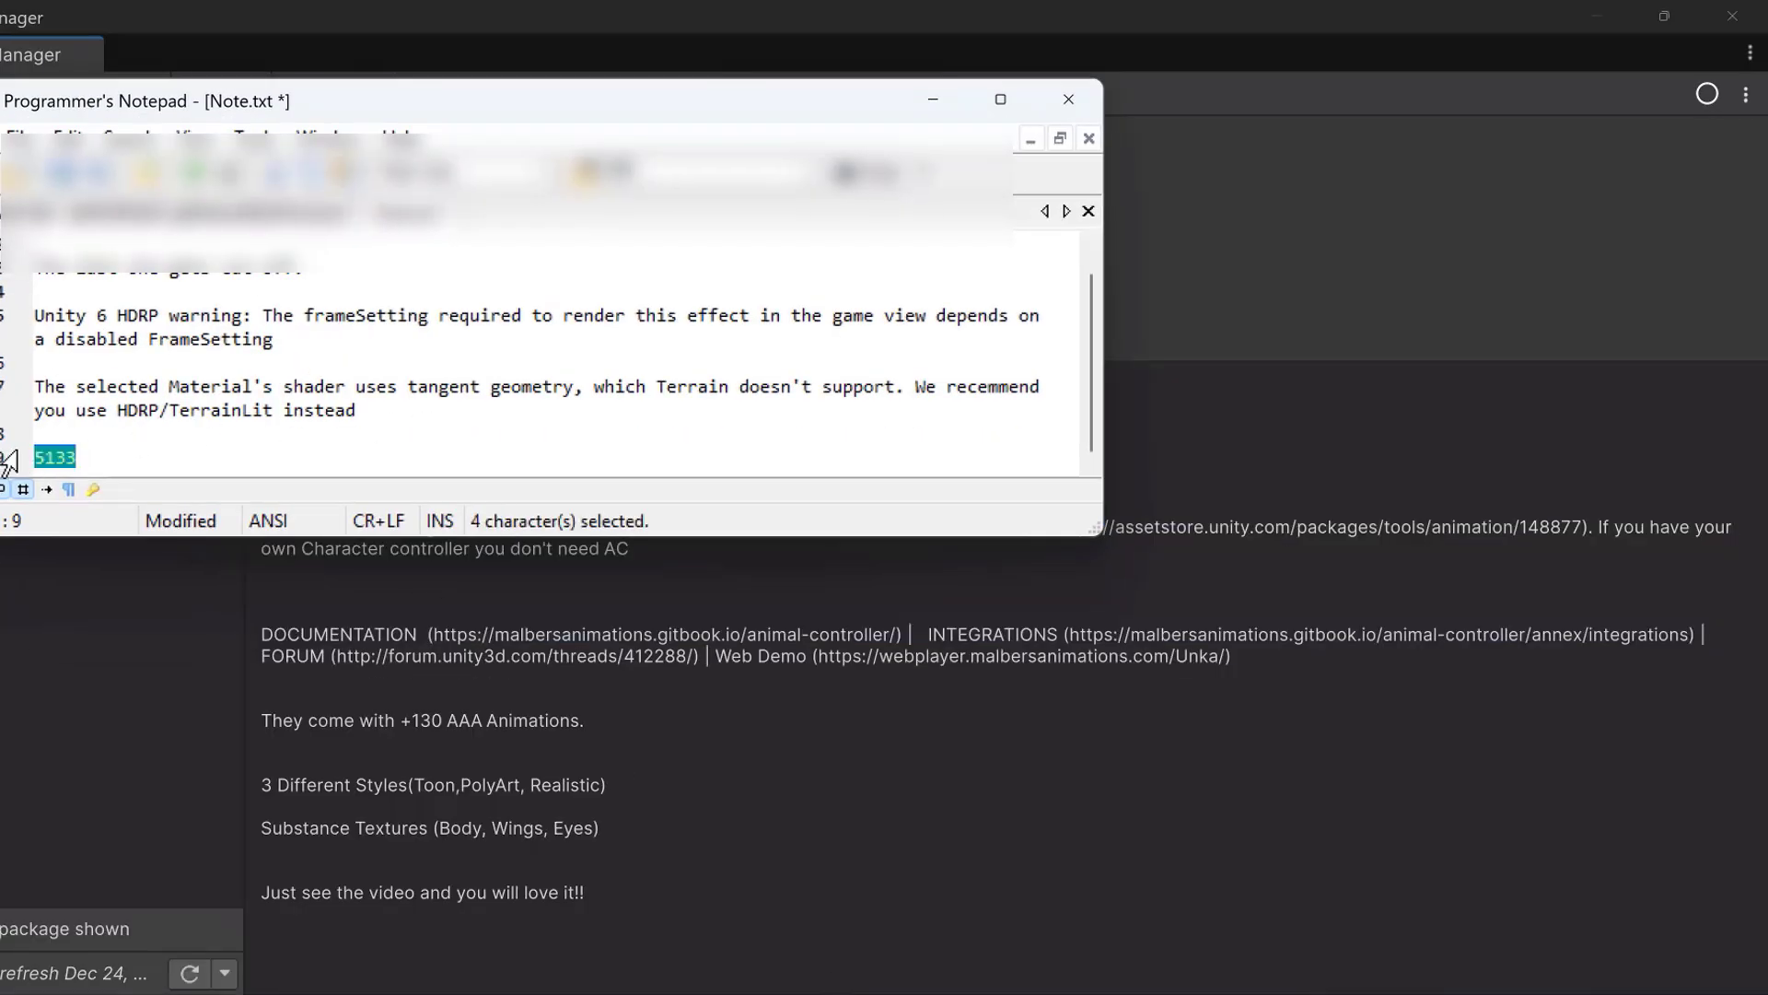
pyautogui.hotkey('ctrl', 'v')
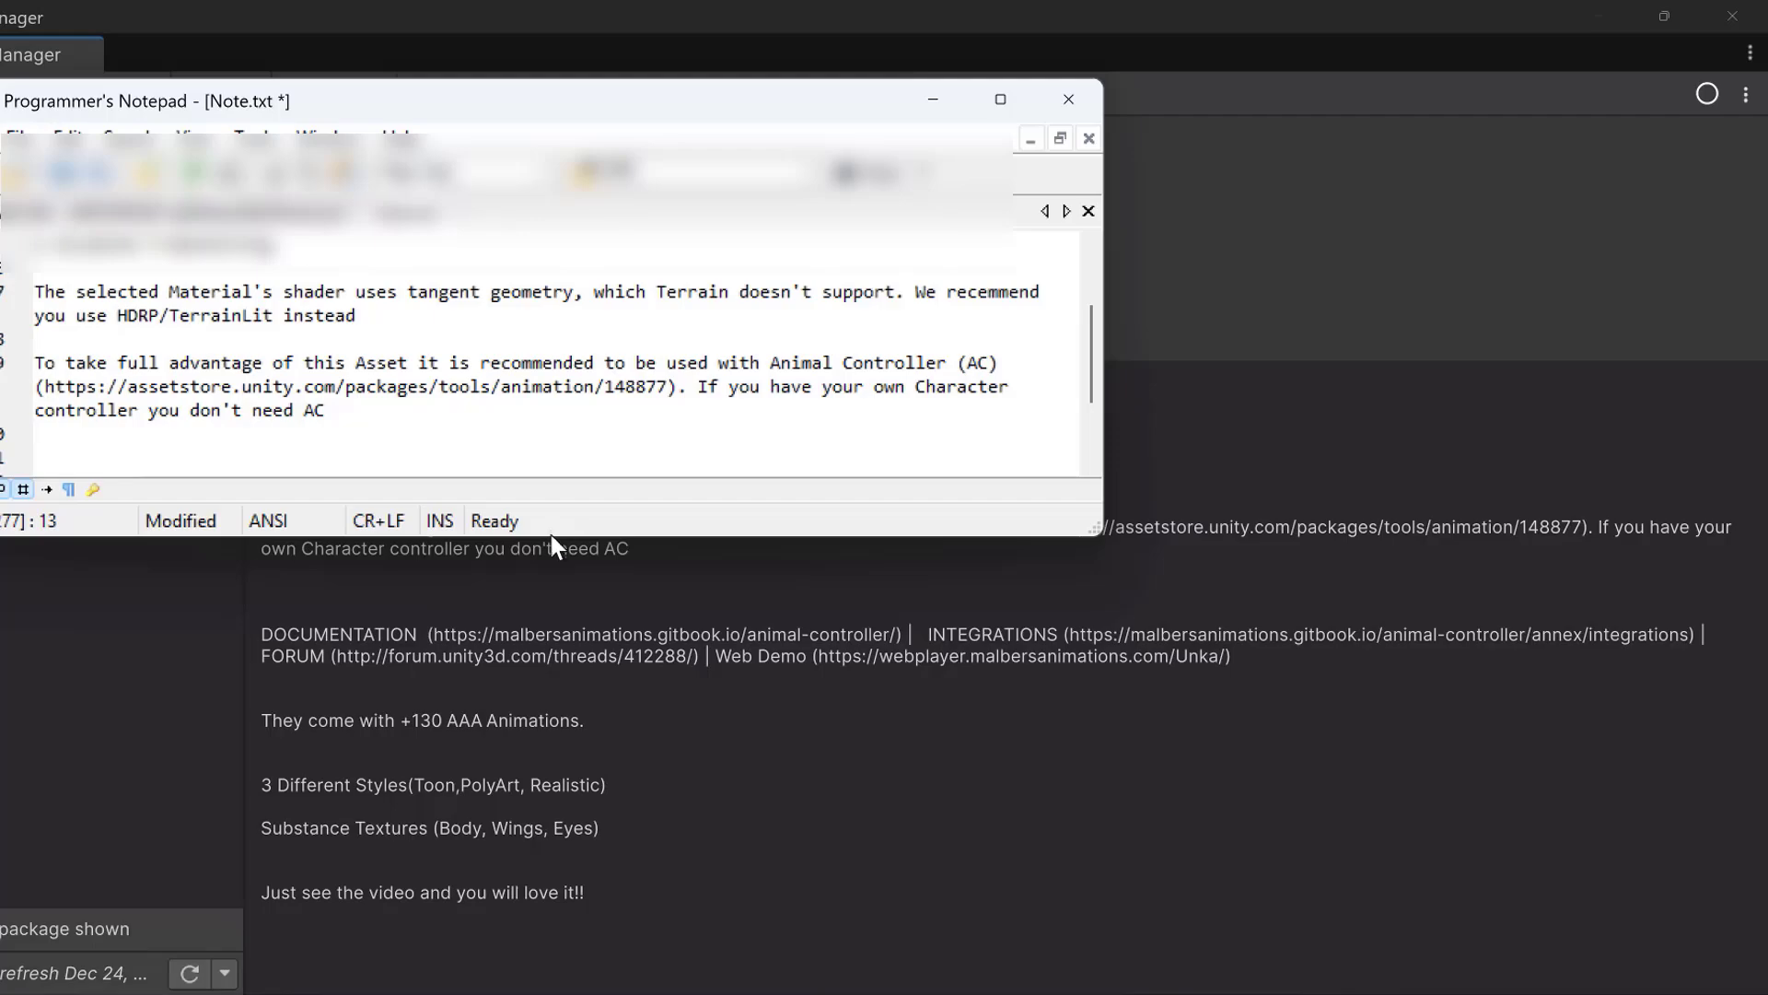
pyautogui.moveTo(550, 536); pyautogui.dragTo(583, 836)
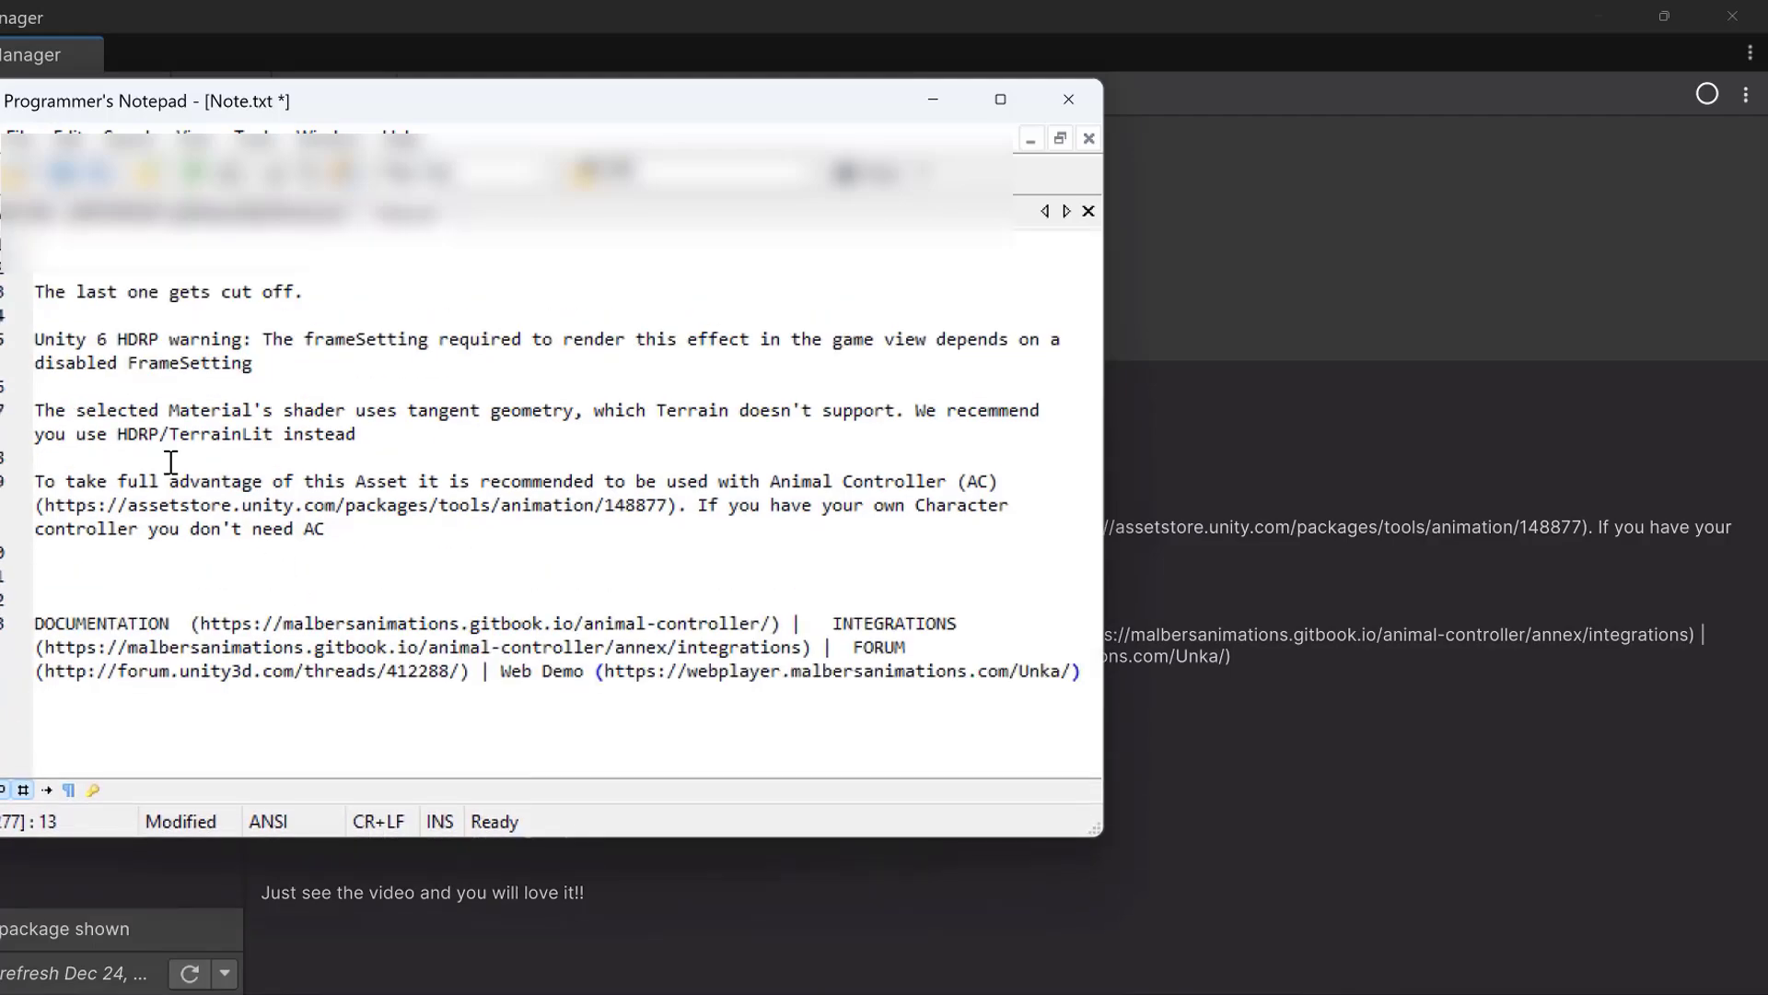
# Step: Add the heading "MALBERS:" underlined with "*********" above the pasted text, save Note.txt and minimize the notepad
pyautogui.click(96, 455)
pyautogui.press('Return')
pyautogui.press('Return')
pyautogui.press('Return')
pyautogui.press('Return')
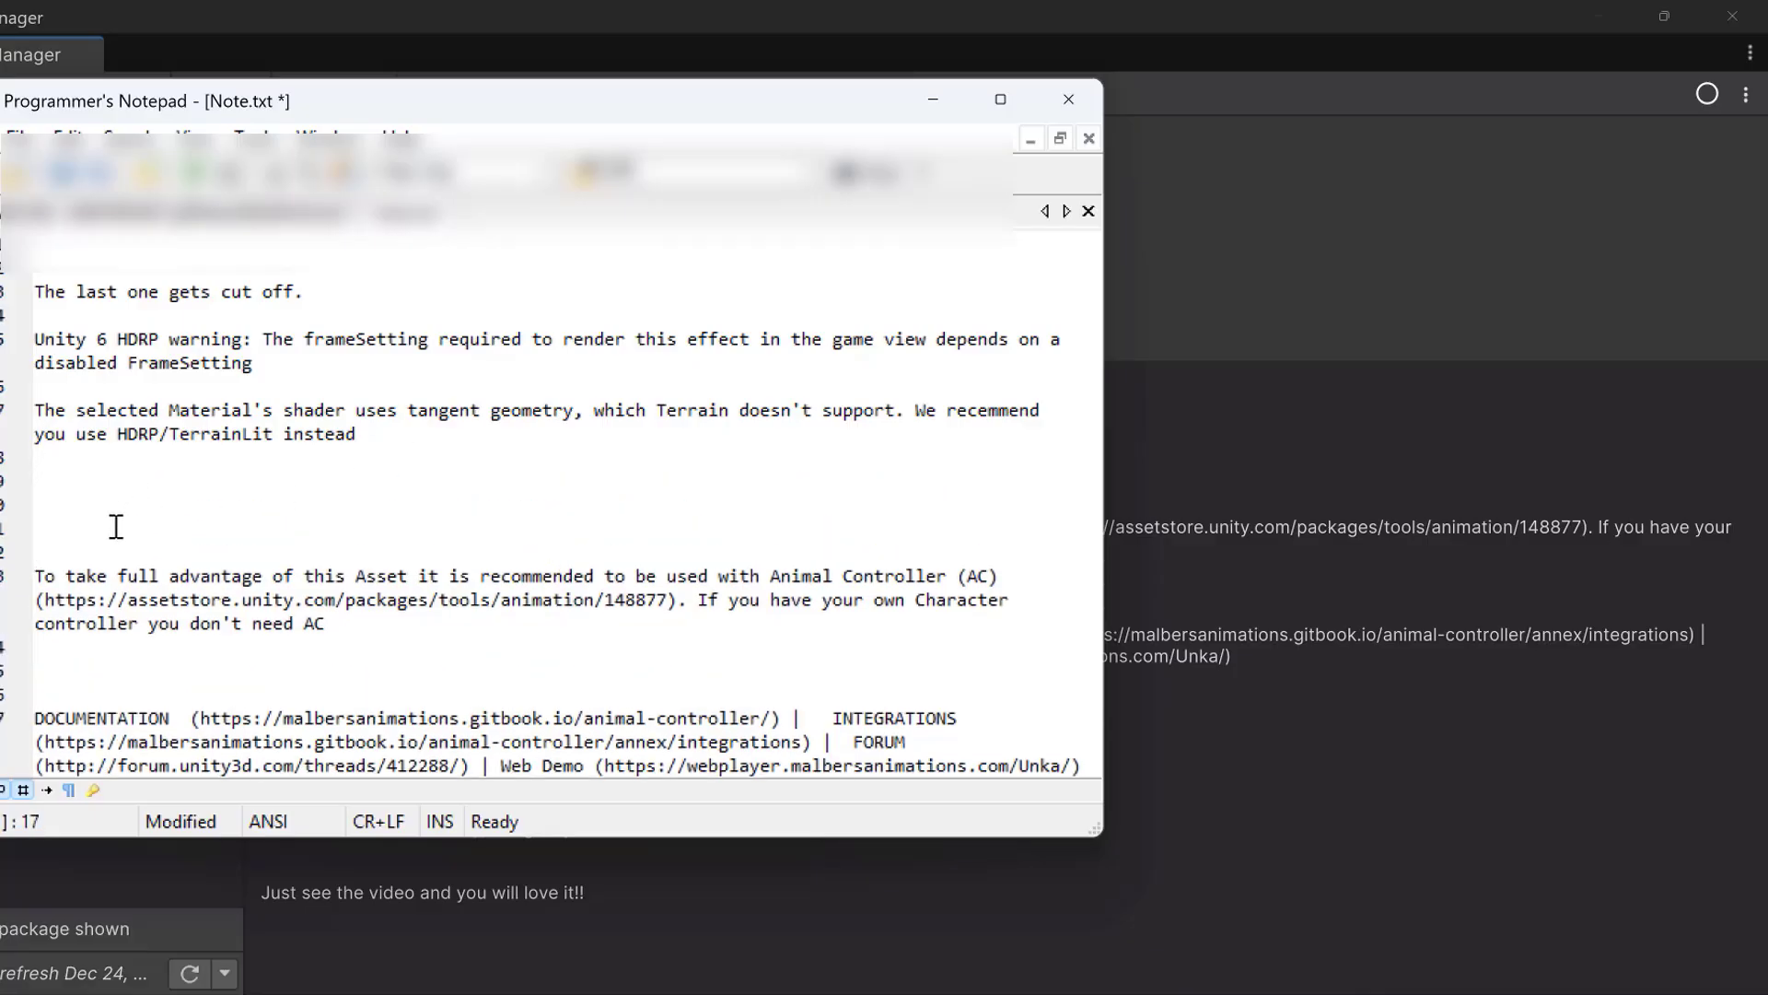
pyautogui.click(116, 527)
pyautogui.write('MALBERS:')
pyautogui.press('Return')
pyautogui.write('*********')
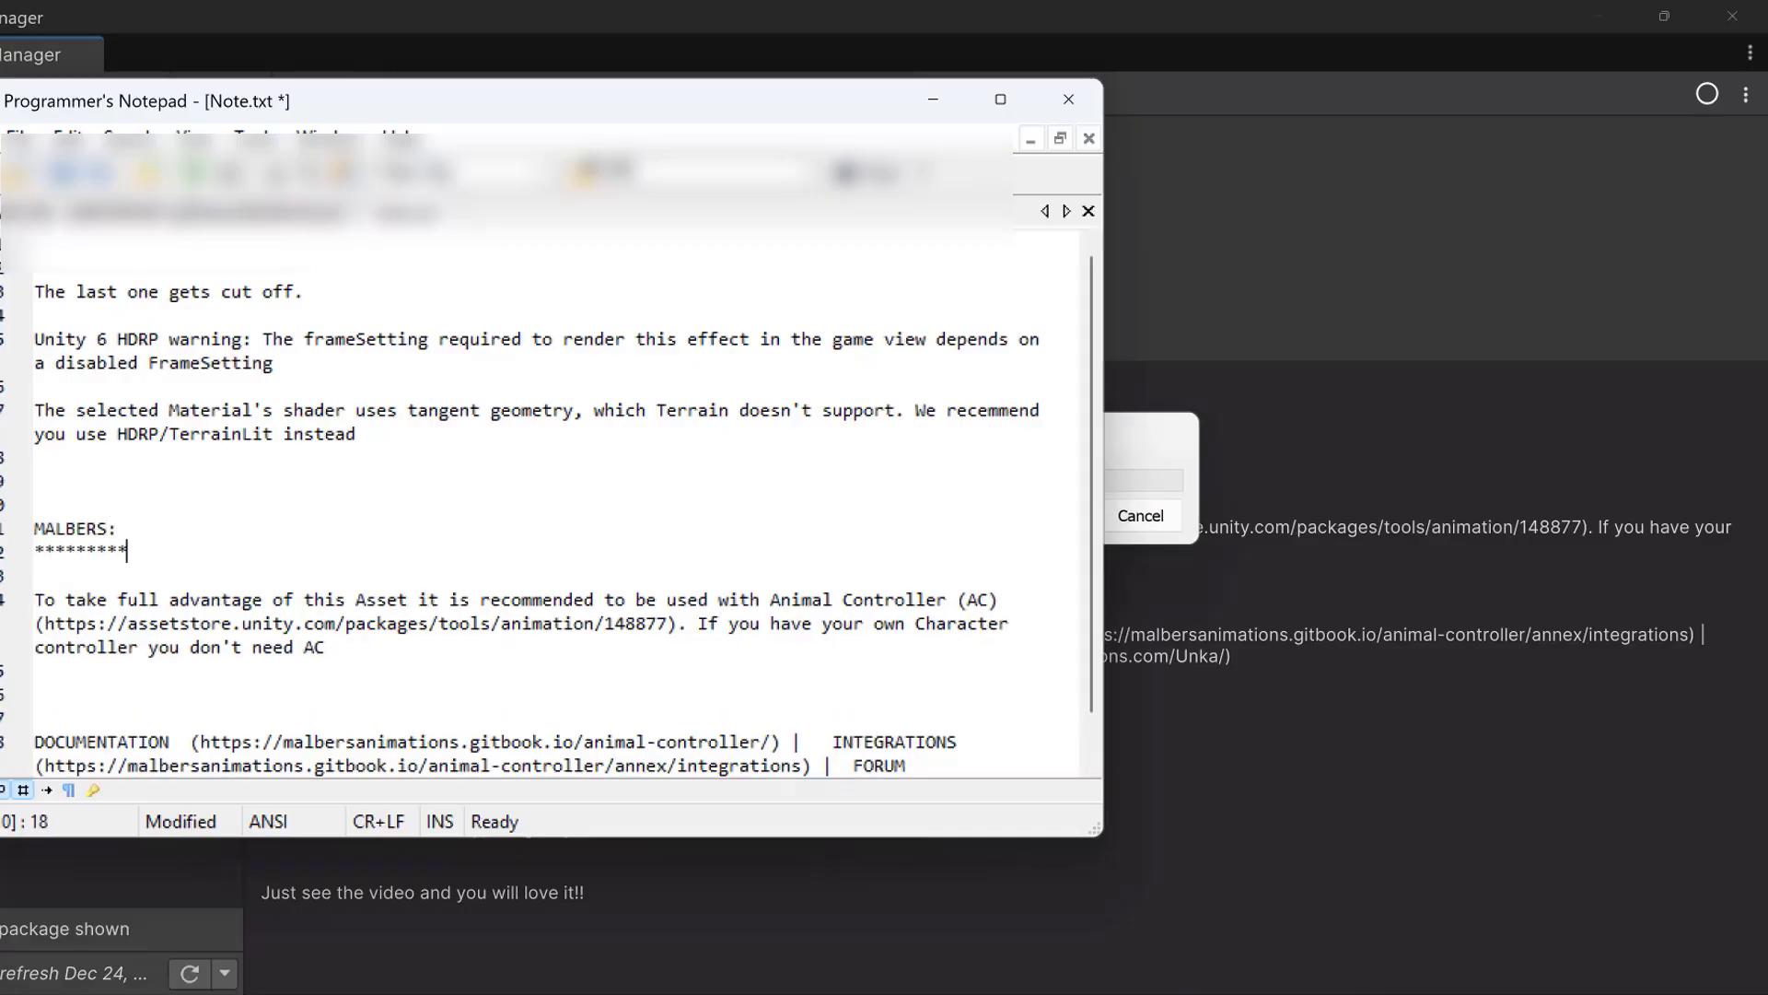
pyautogui.hotkey('ctrl', 's')
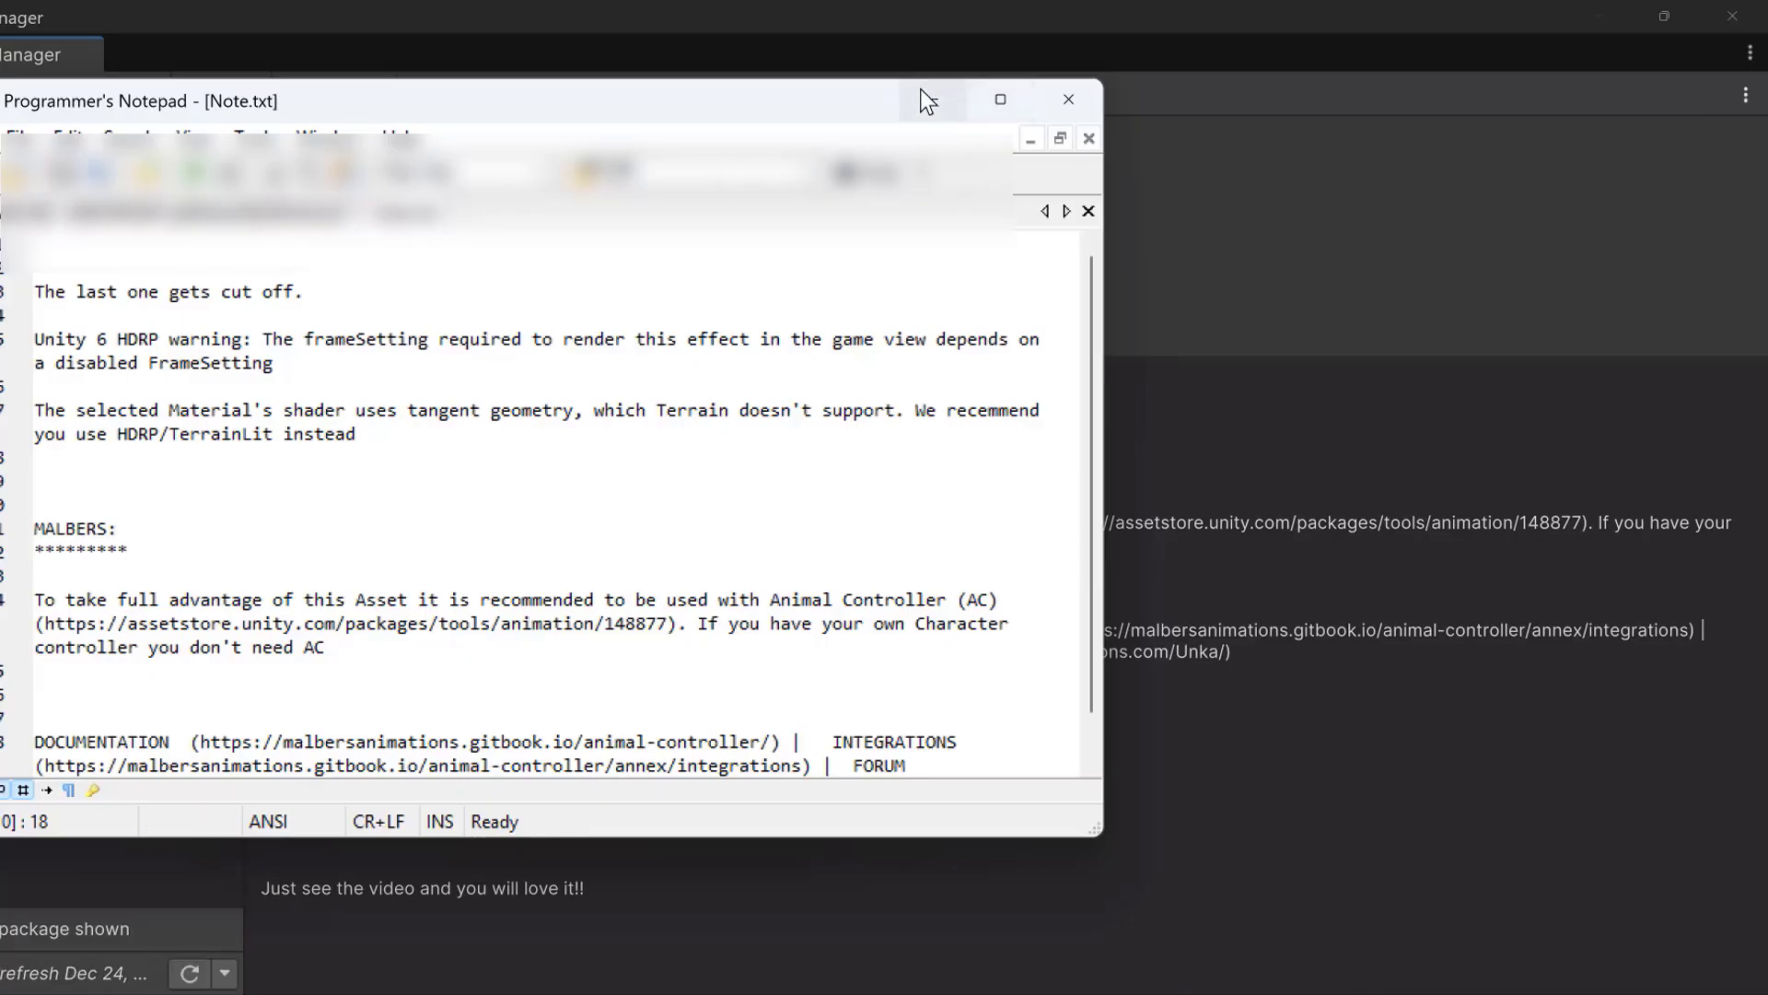
pyautogui.click(942, 101)
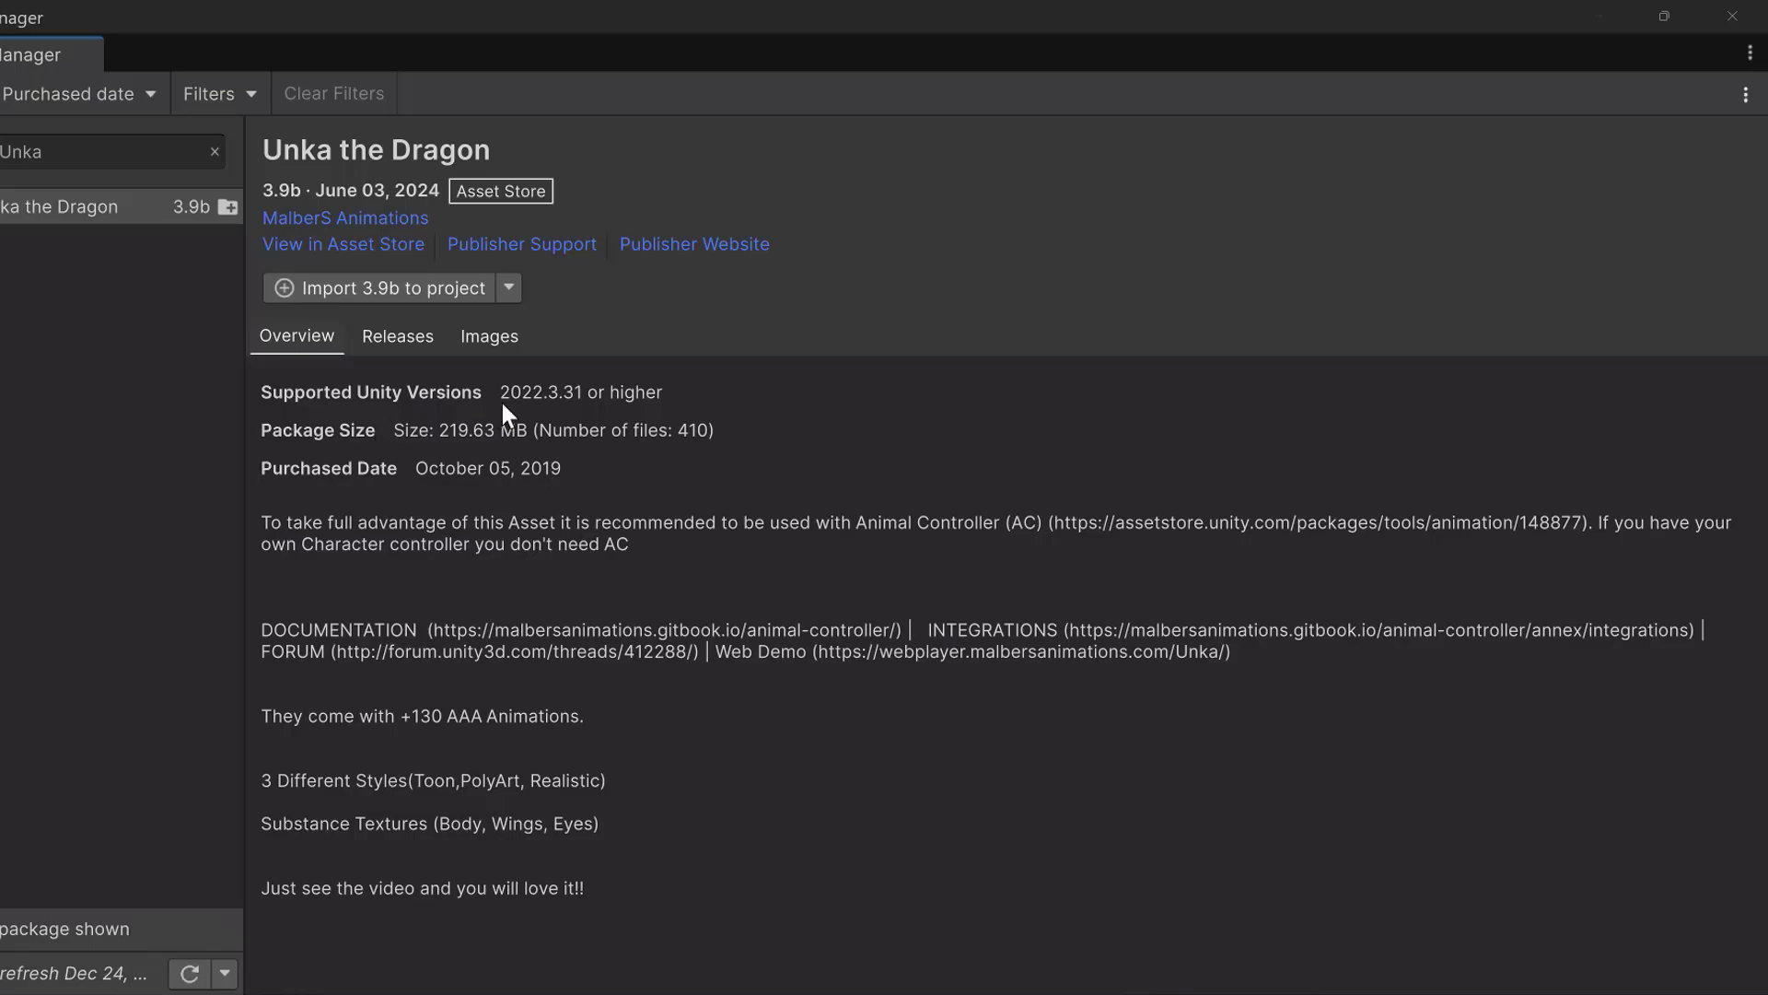
# Step: Re-download Unka the Dragon 3.9b and start importing it into the project
pyautogui.click(509, 288)
pyautogui.click(509, 288)
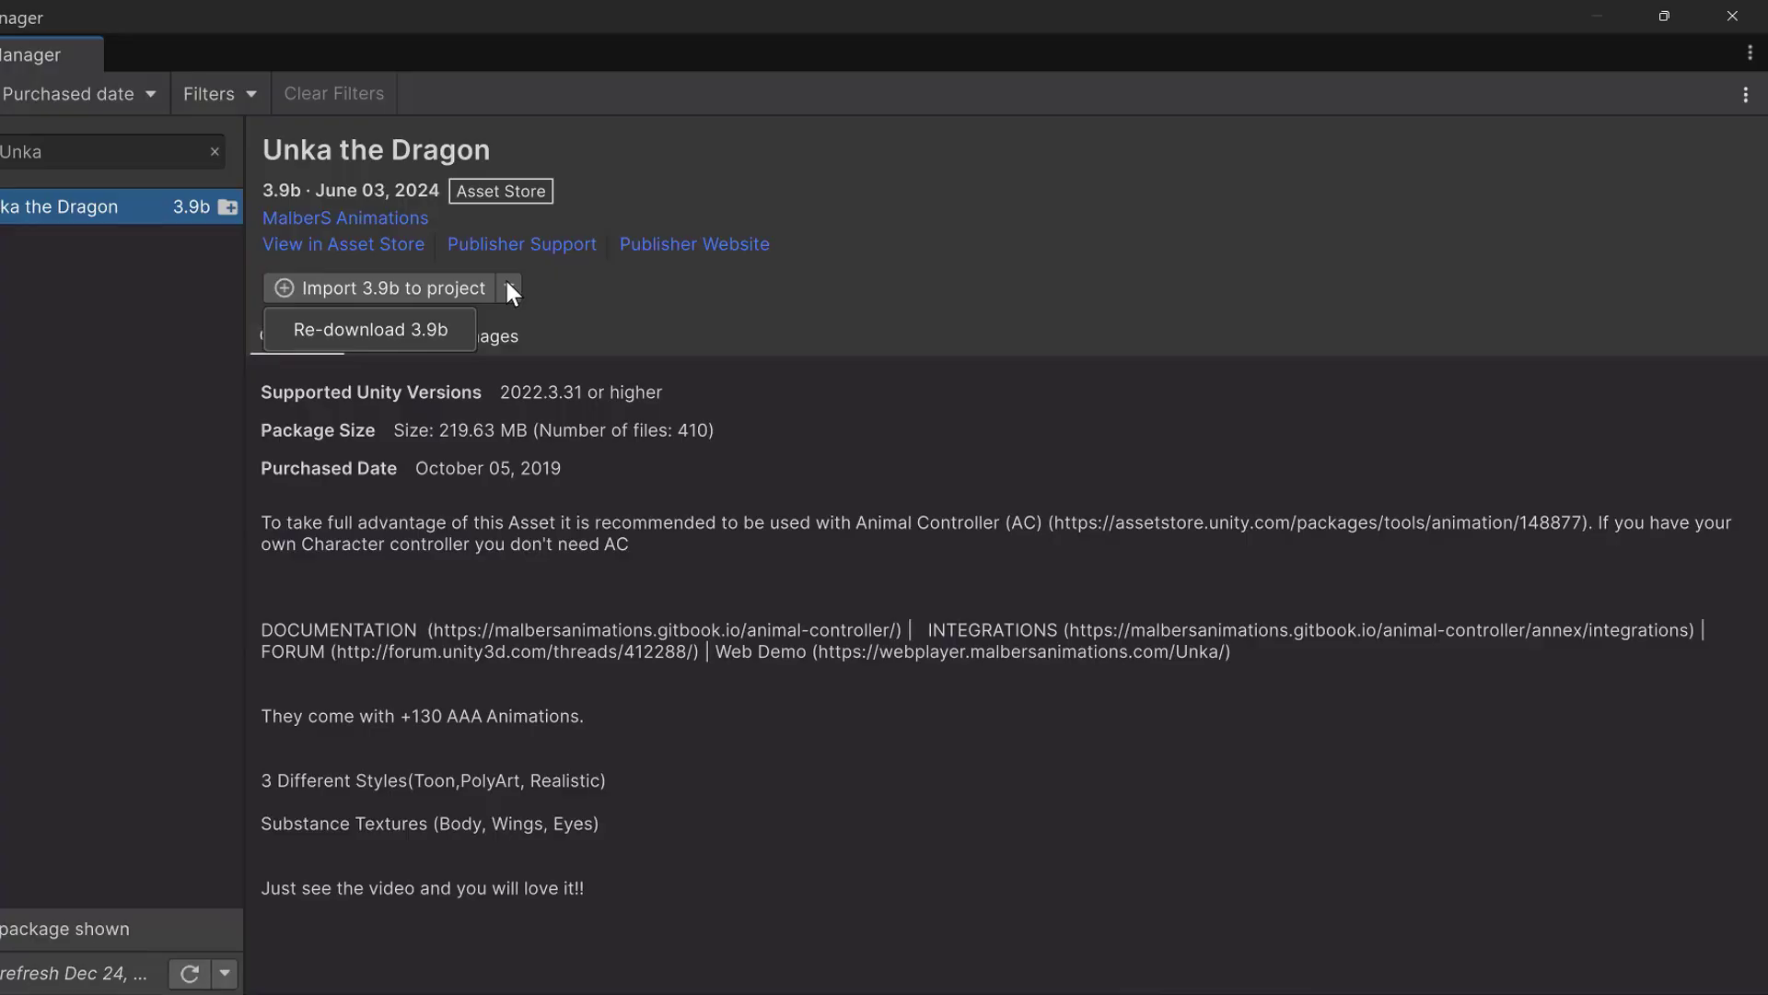
pyautogui.click(348, 330)
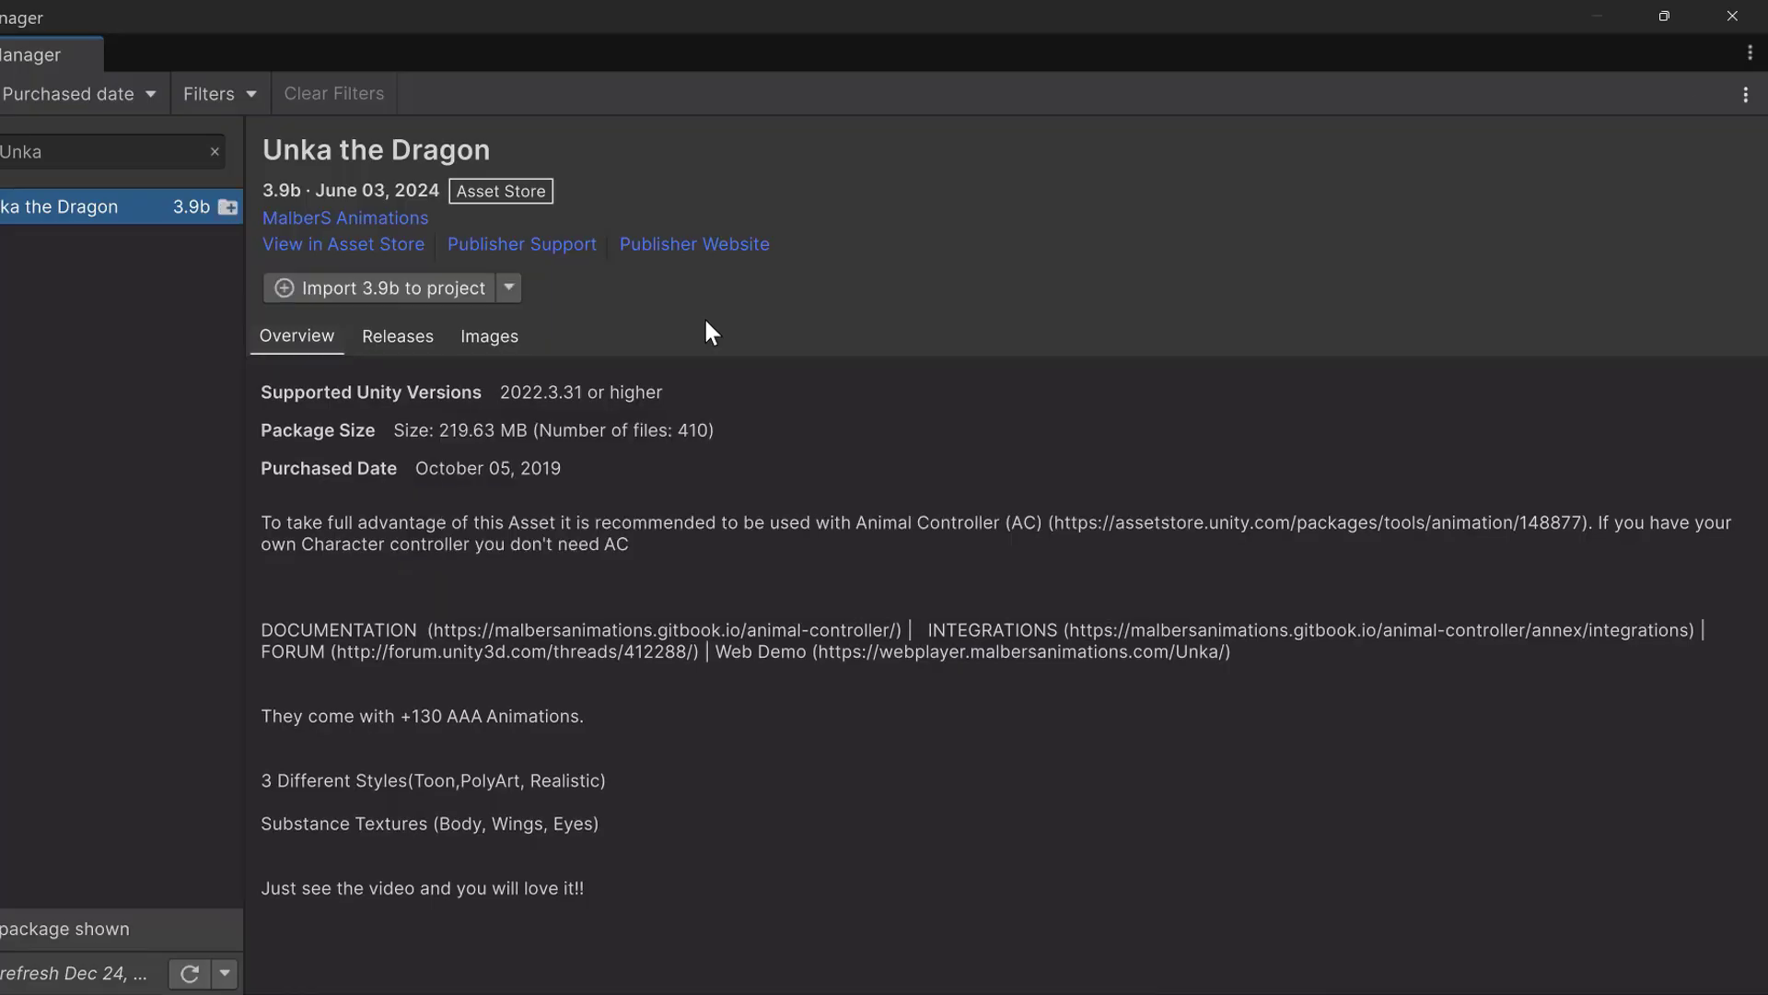
pyautogui.click(418, 285)
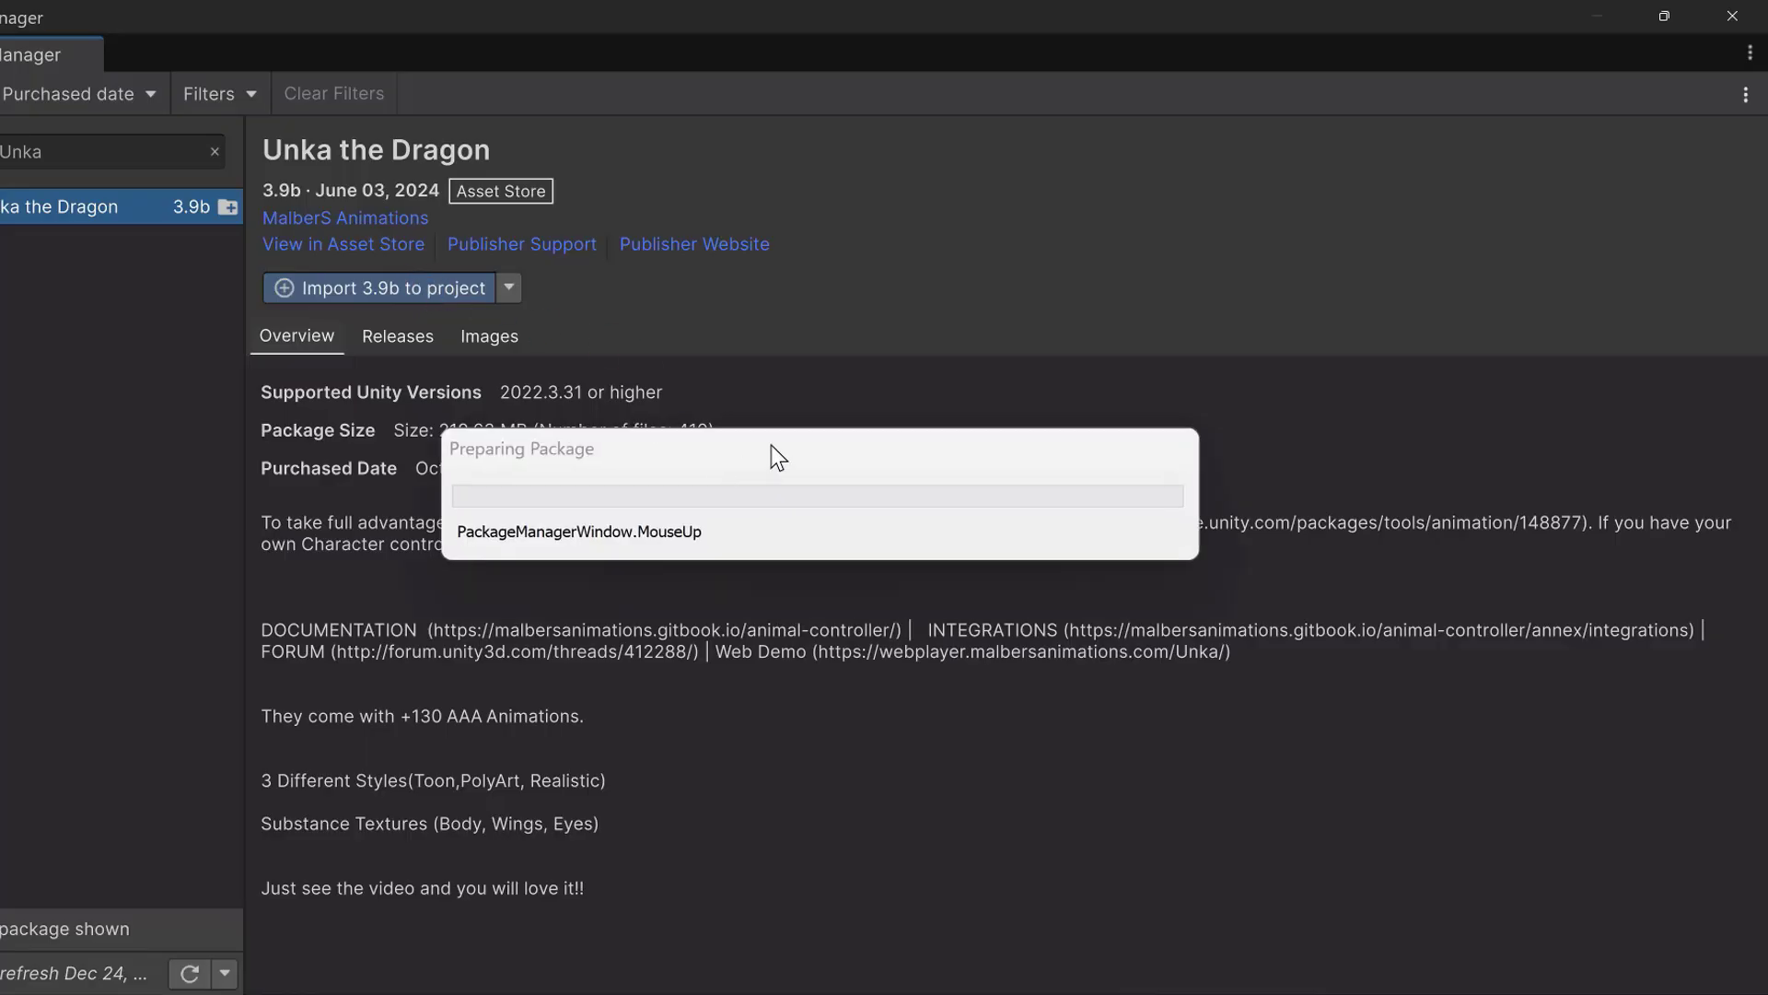
pyautogui.moveTo(771, 445); pyautogui.dragTo(952, 307)
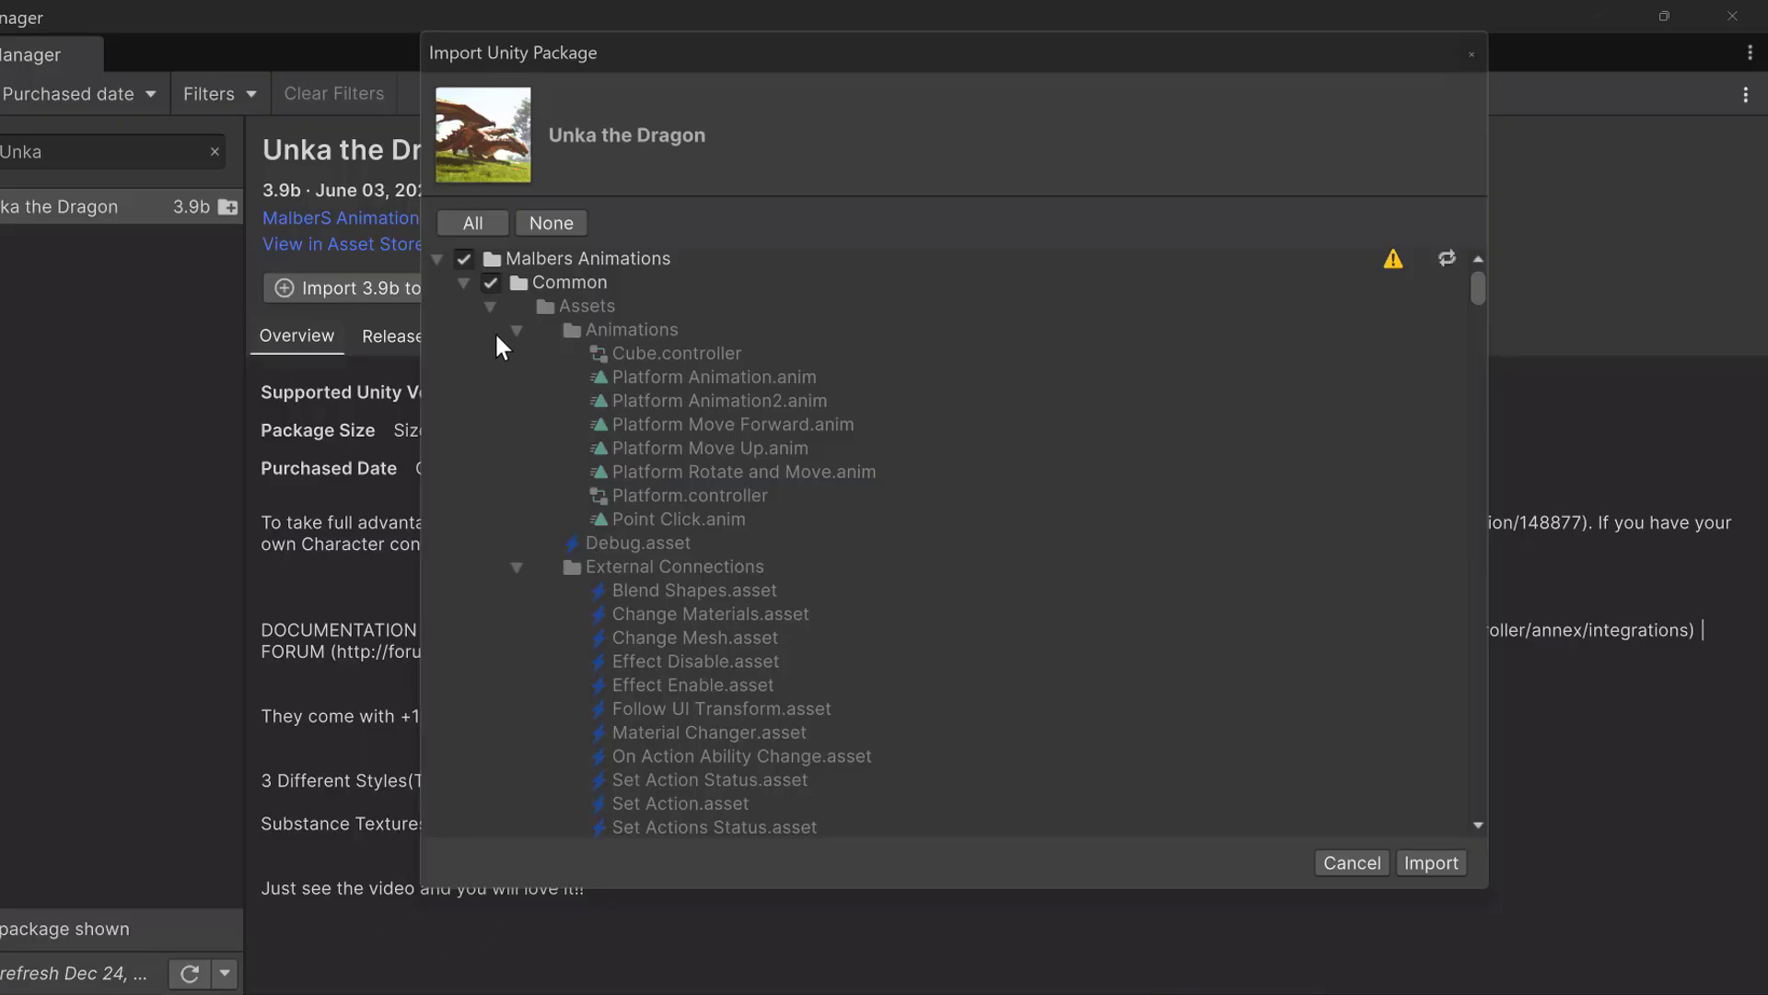
# Step: Review the Unka the Dragon import file list down to Standard Assets, checking which Malbers Animations files are new, changed or flagged
pyautogui.moveTo(1483, 287); pyautogui.dragTo(1478, 311)
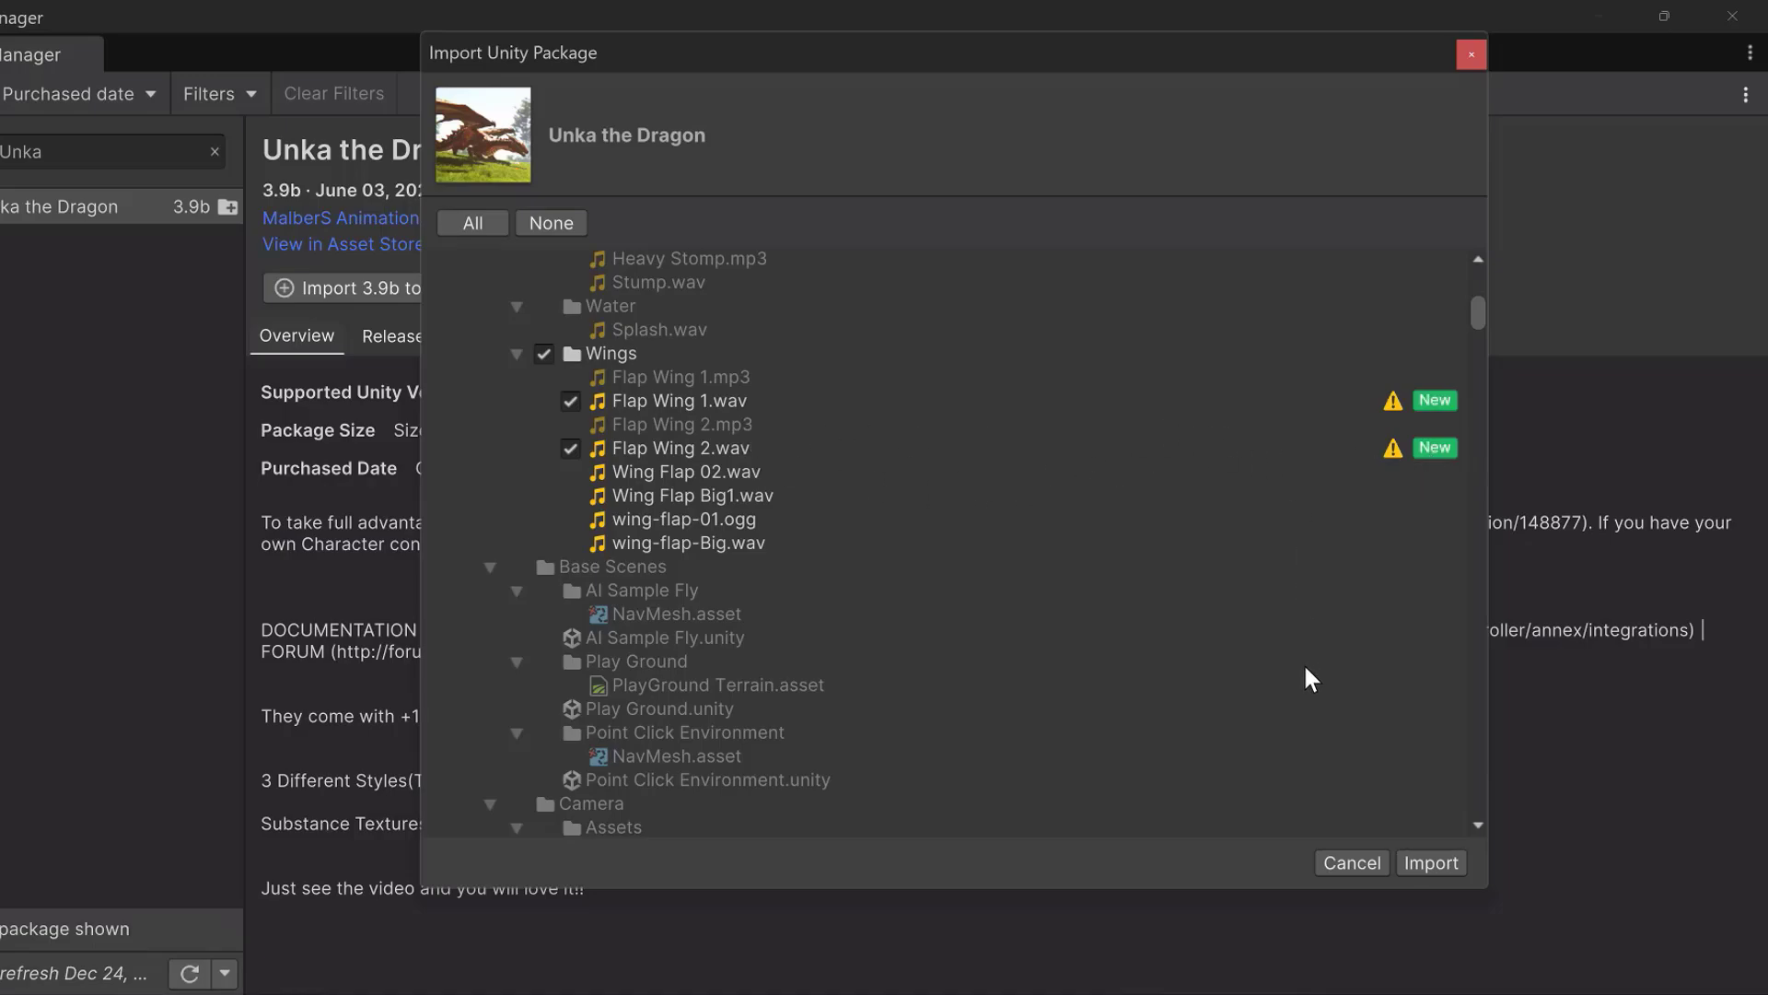
pyautogui.moveTo(1473, 824); pyautogui.dragTo(1473, 824)
pyautogui.scroll(-2, 1473, 755)
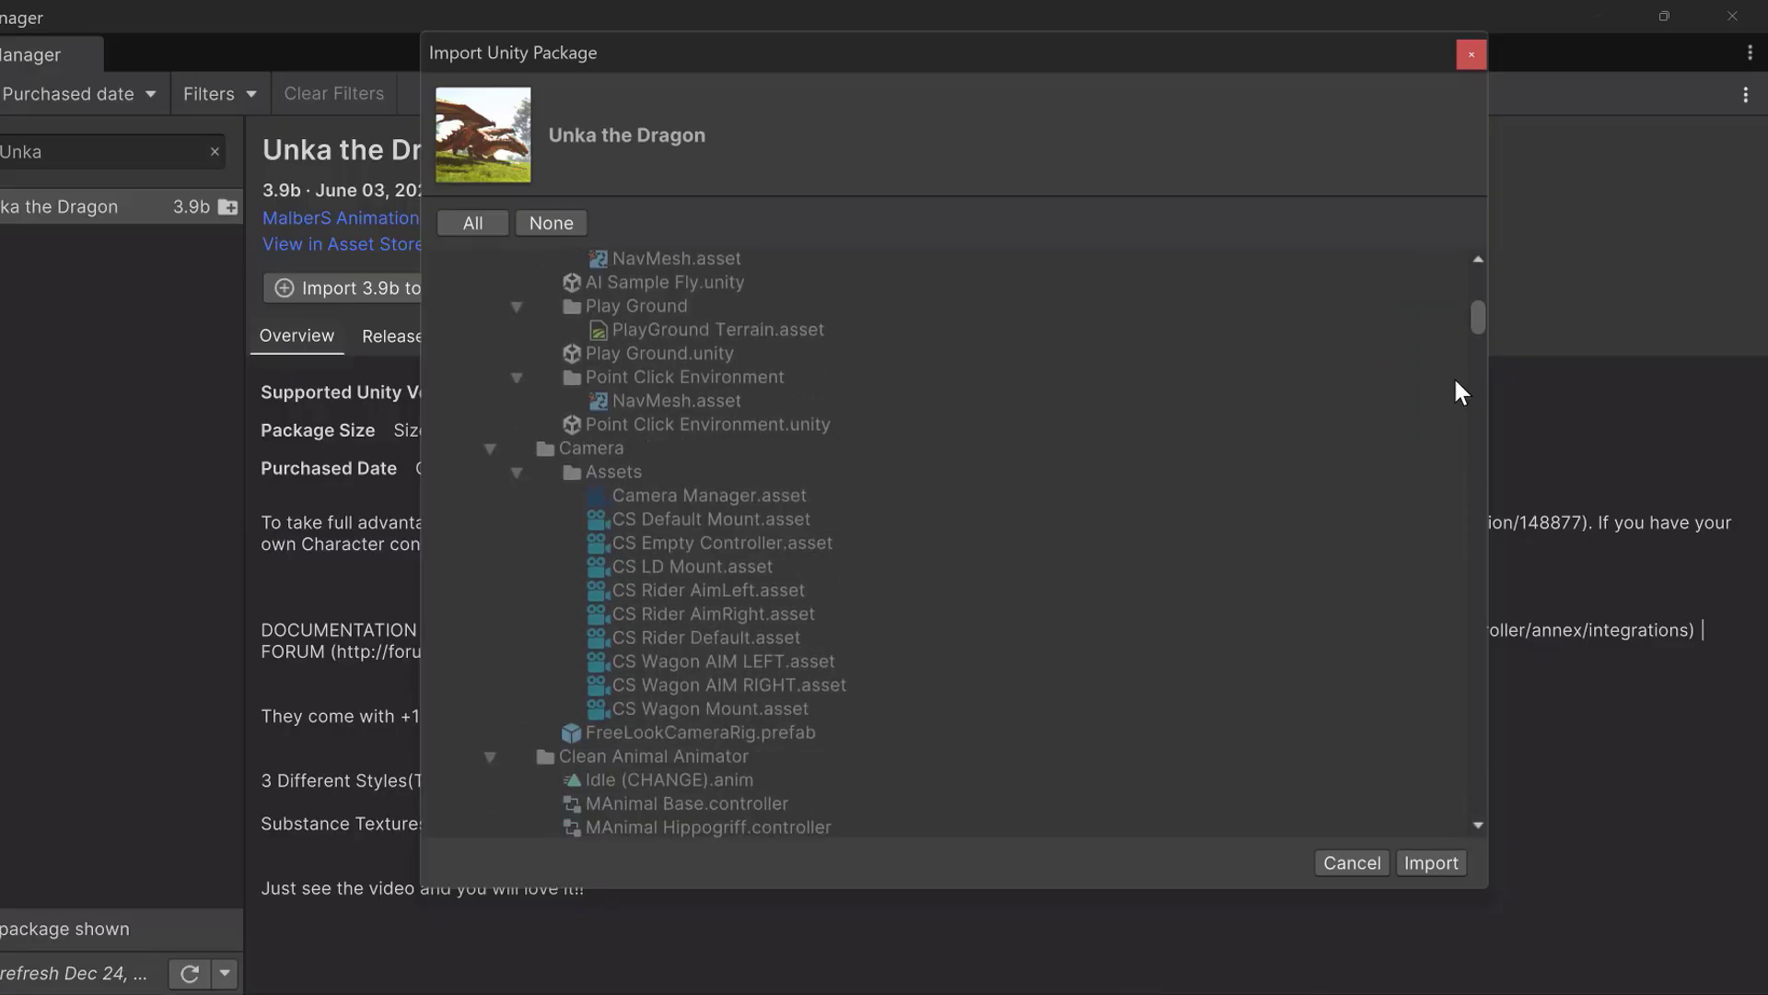
pyautogui.moveTo(1481, 323); pyautogui.dragTo(1481, 350)
pyautogui.scroll(5, 1482, 357)
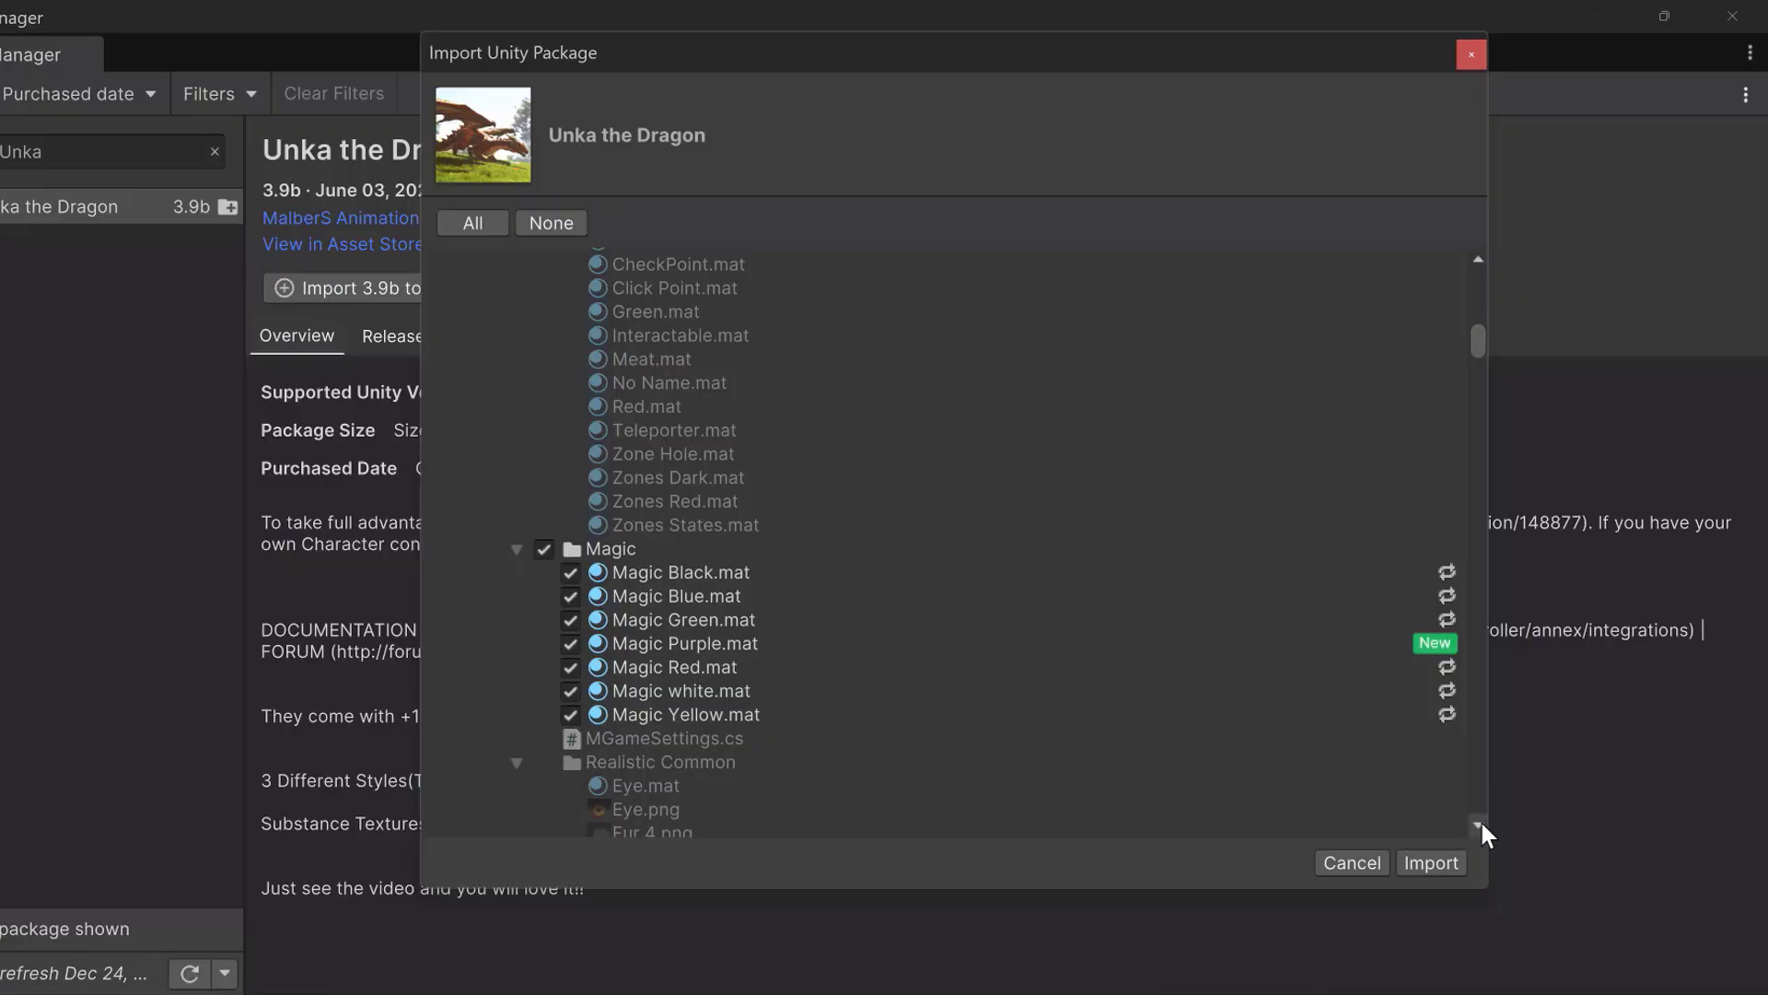
pyautogui.scroll(-5, 1483, 829)
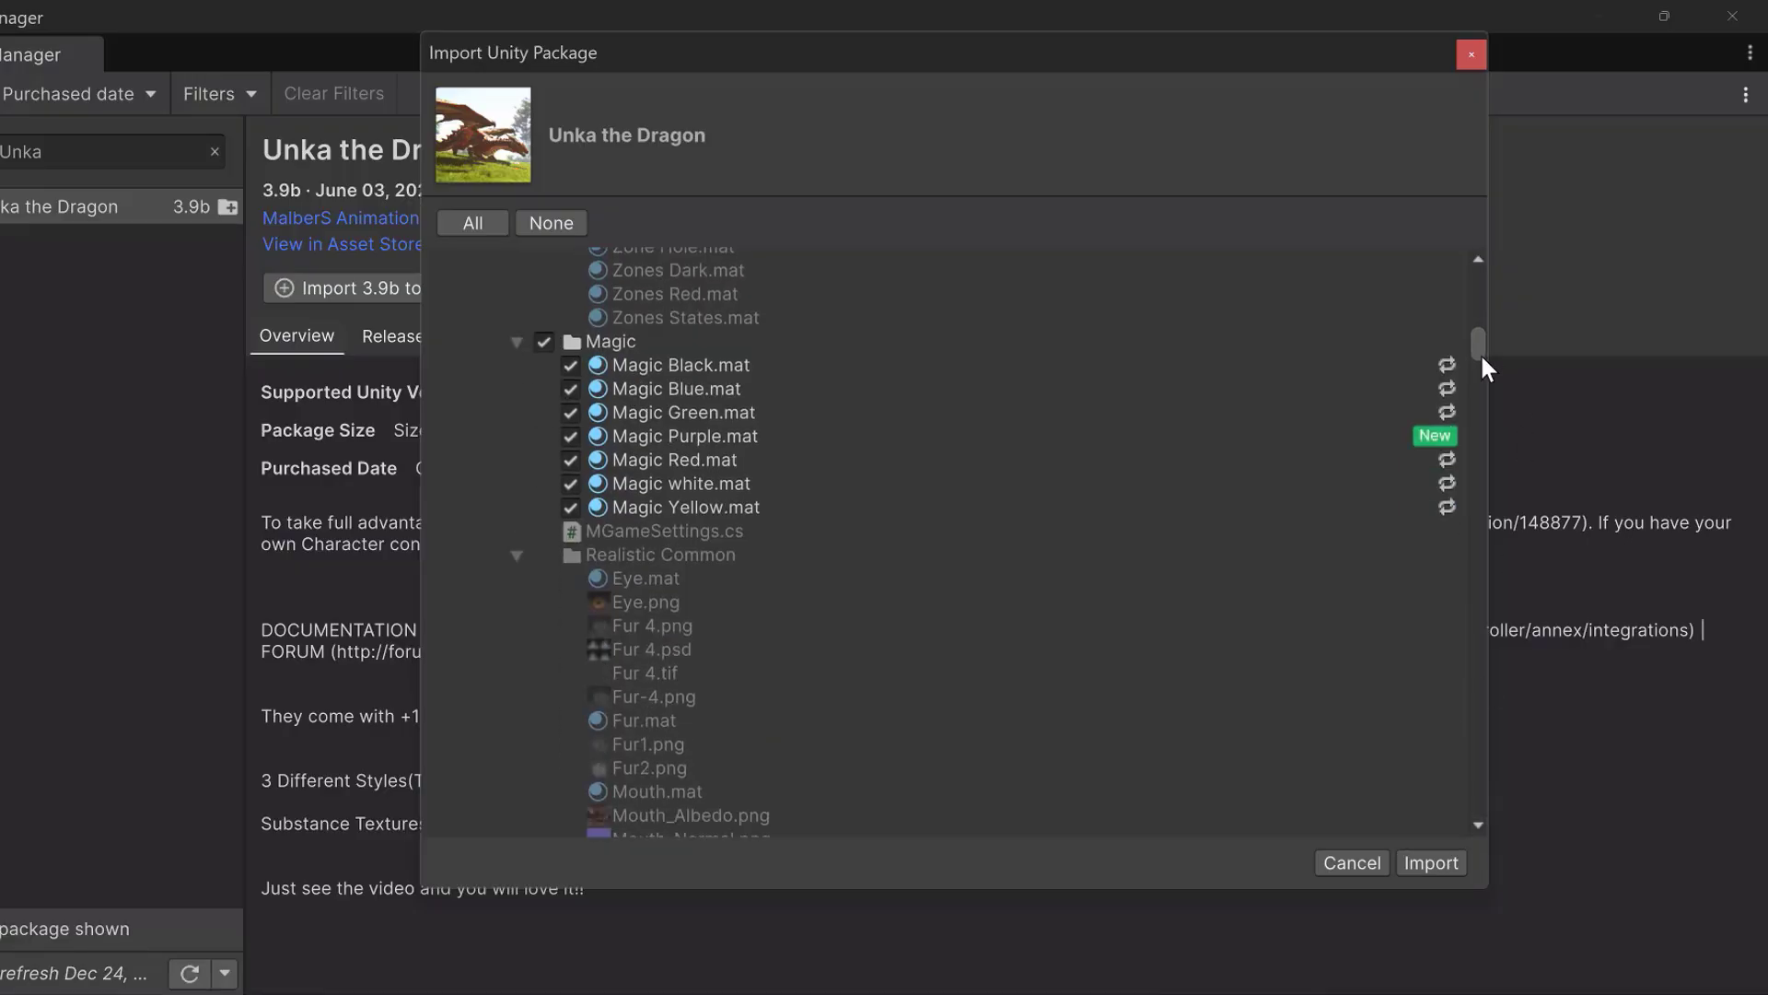
pyautogui.moveTo(1479, 356); pyautogui.dragTo(1472, 364)
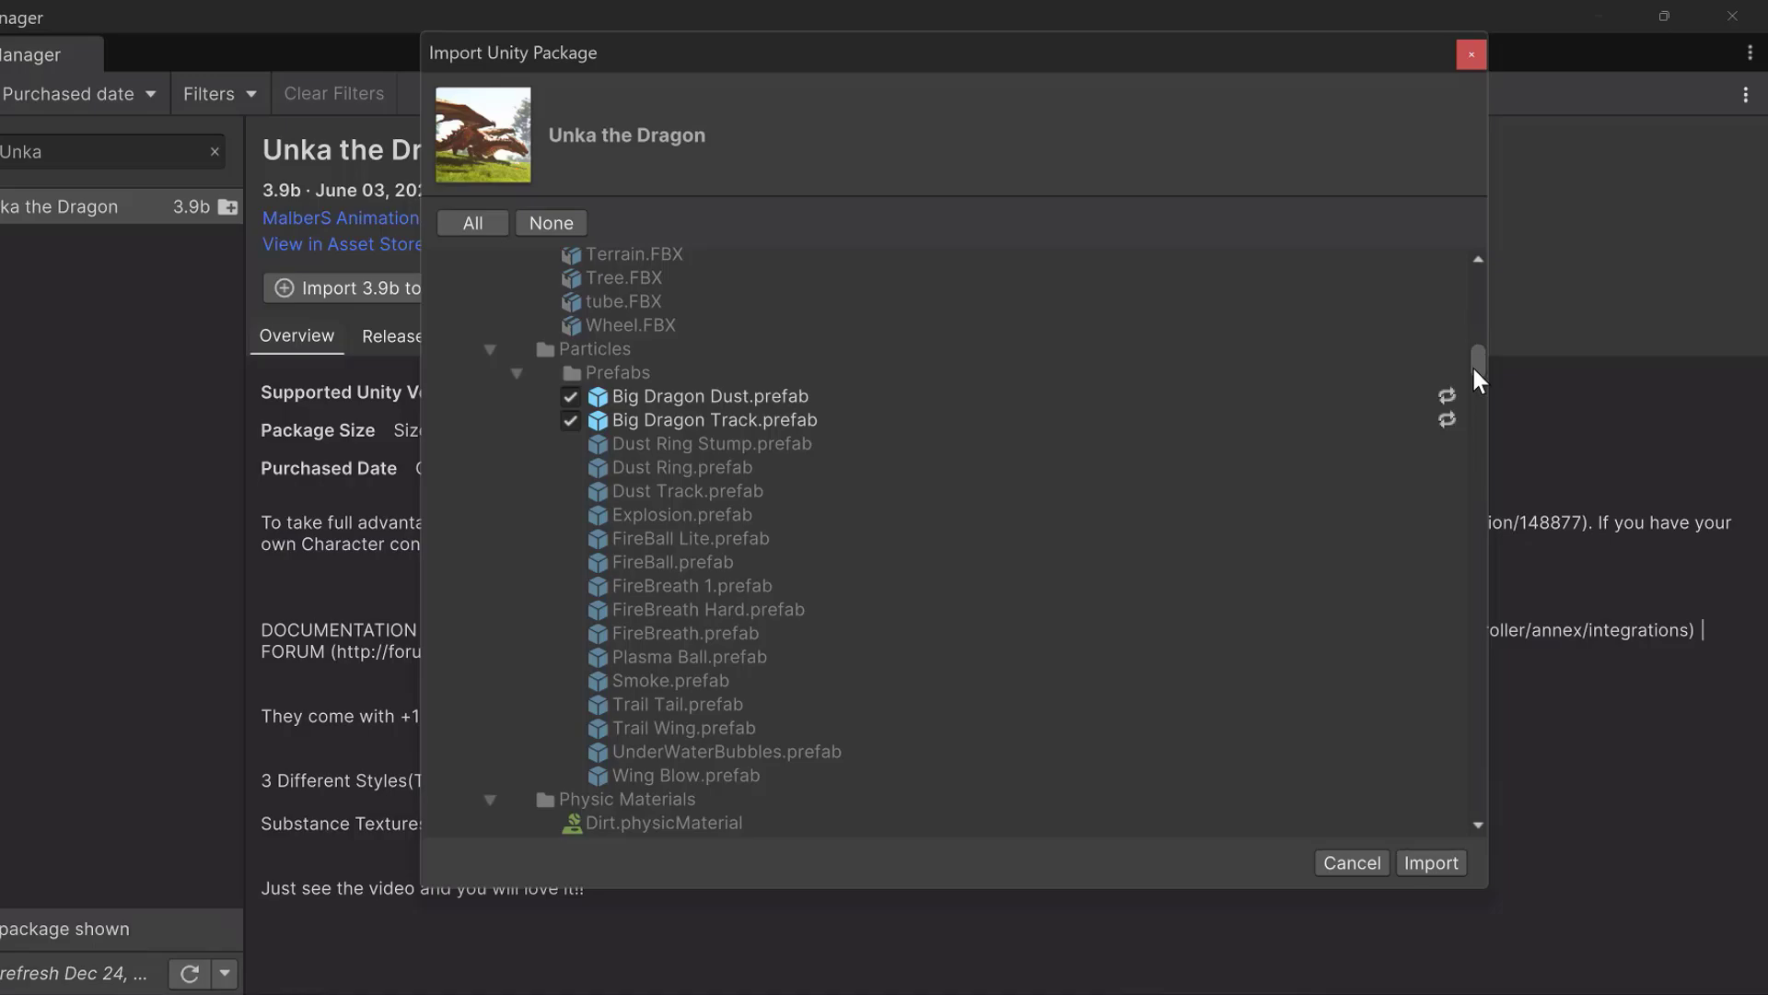
pyautogui.moveTo(1474, 368); pyautogui.dragTo(1473, 473)
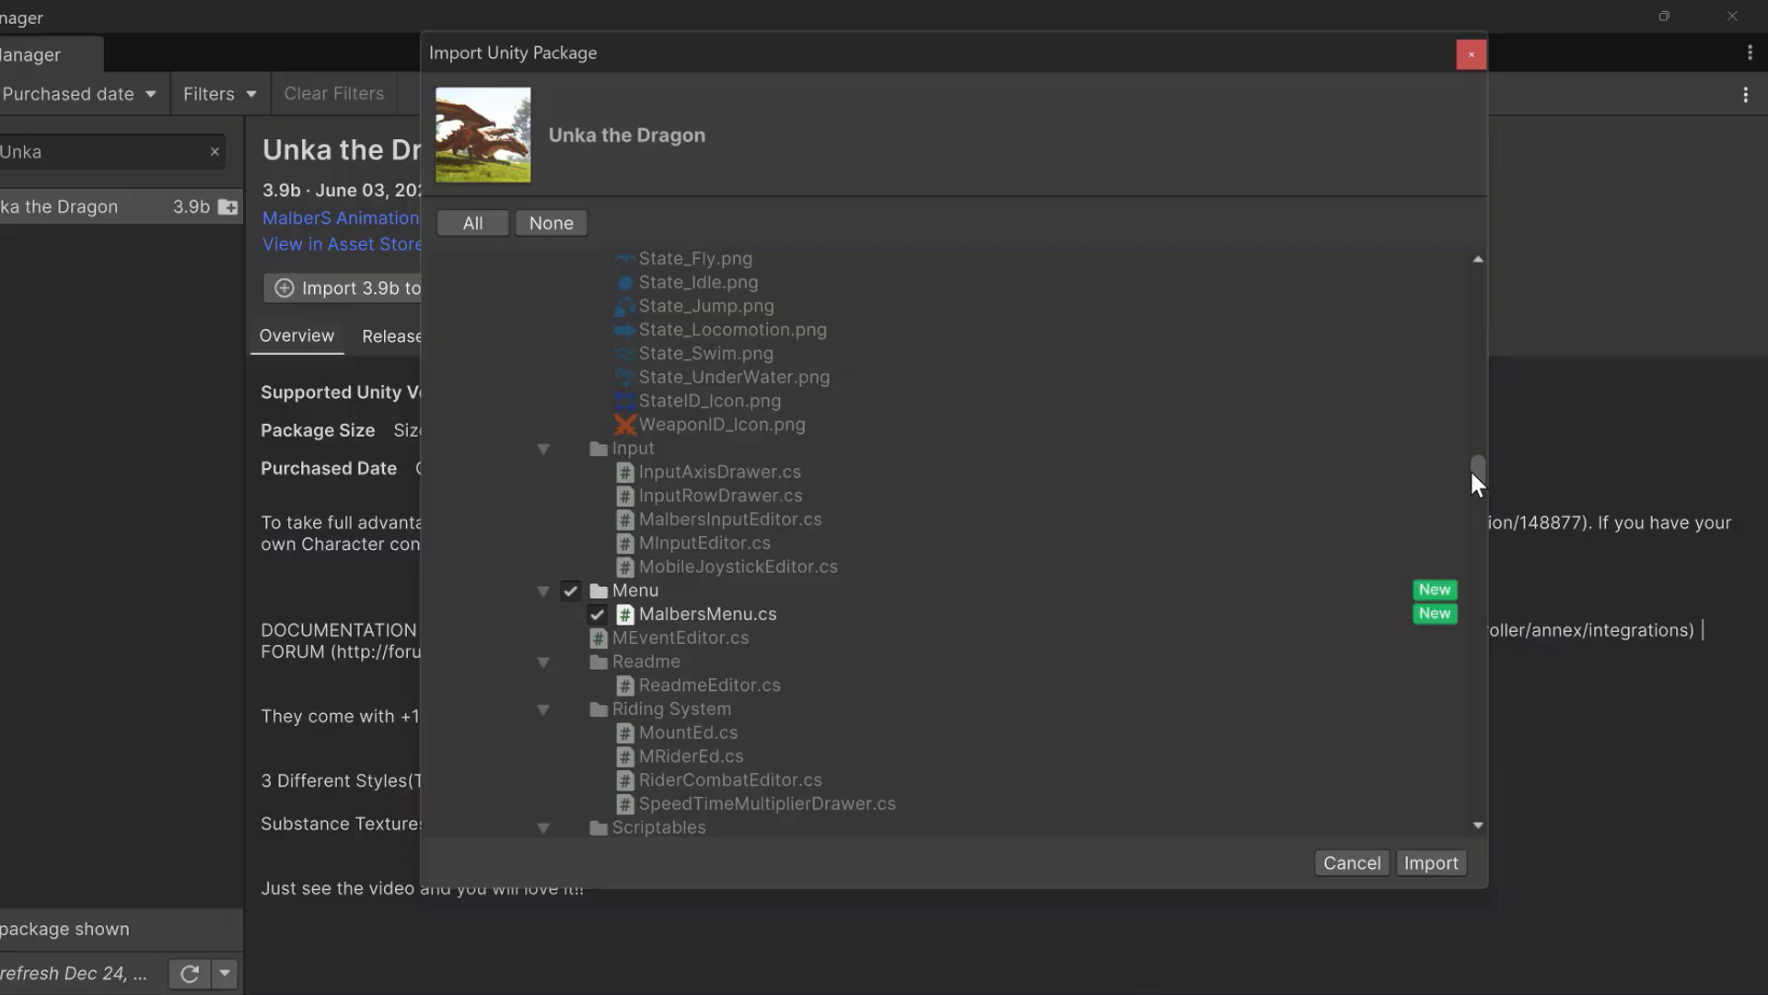
pyautogui.moveTo(1478, 472); pyautogui.dragTo(1472, 490)
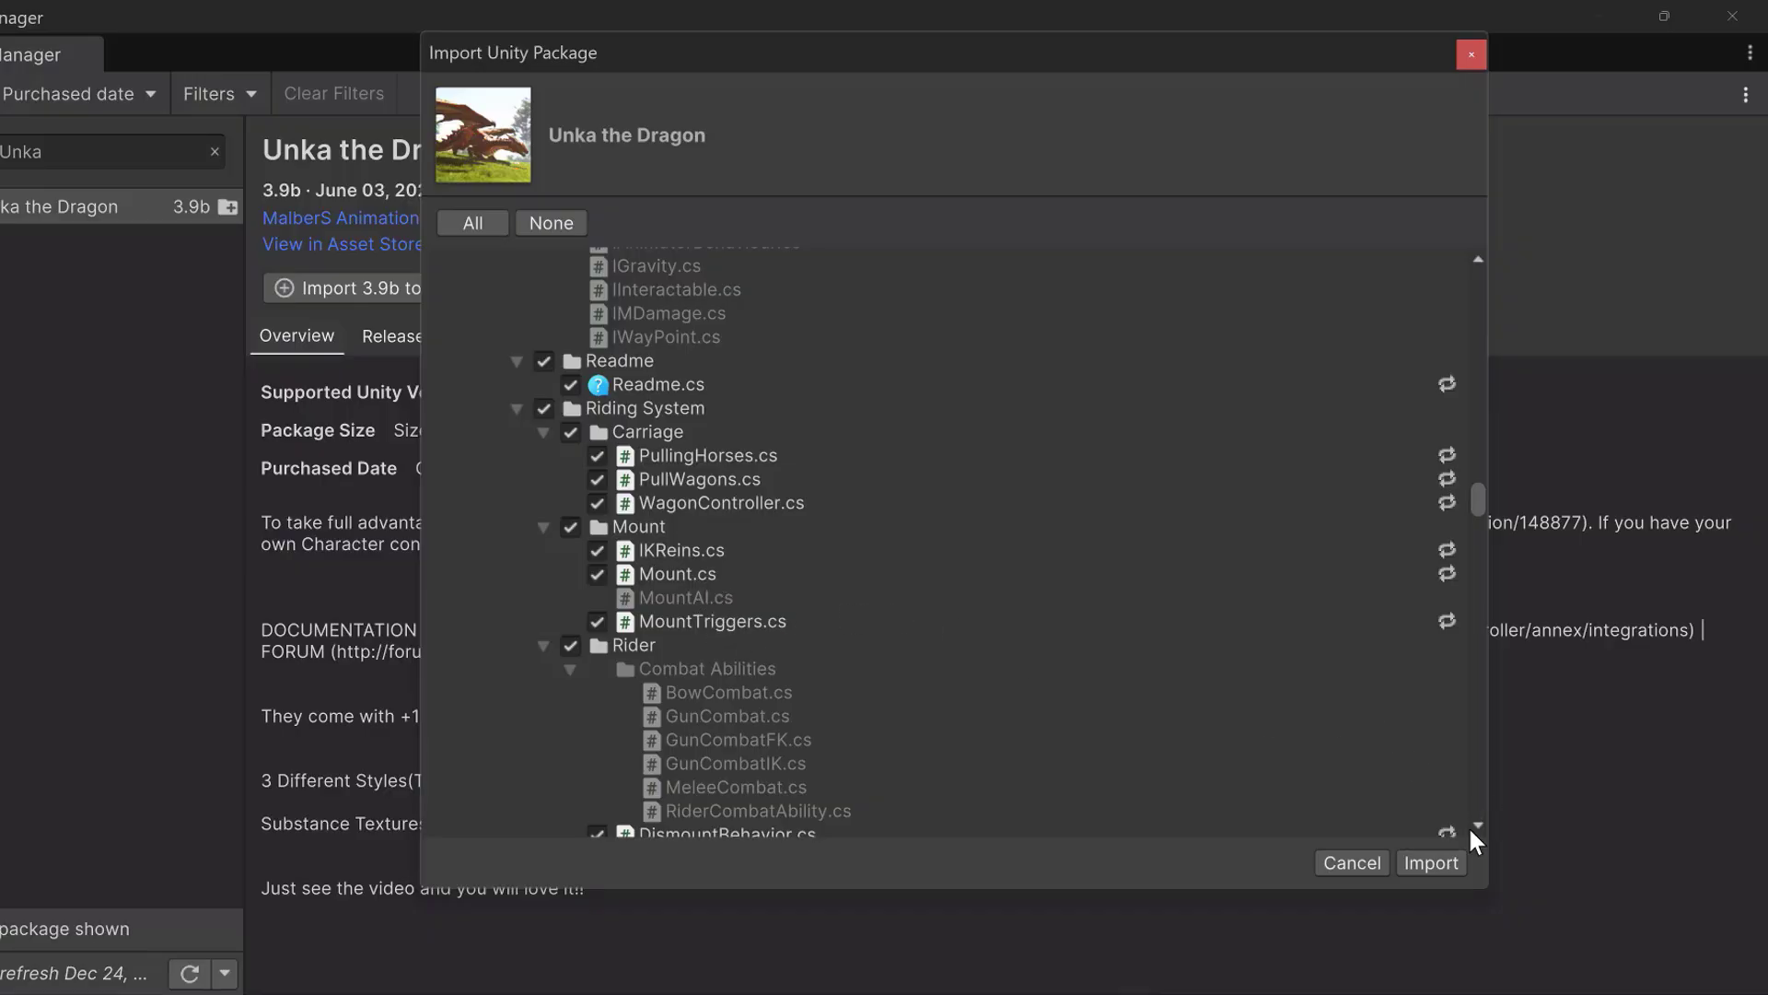
pyautogui.moveTo(1472, 497); pyautogui.dragTo(1473, 504)
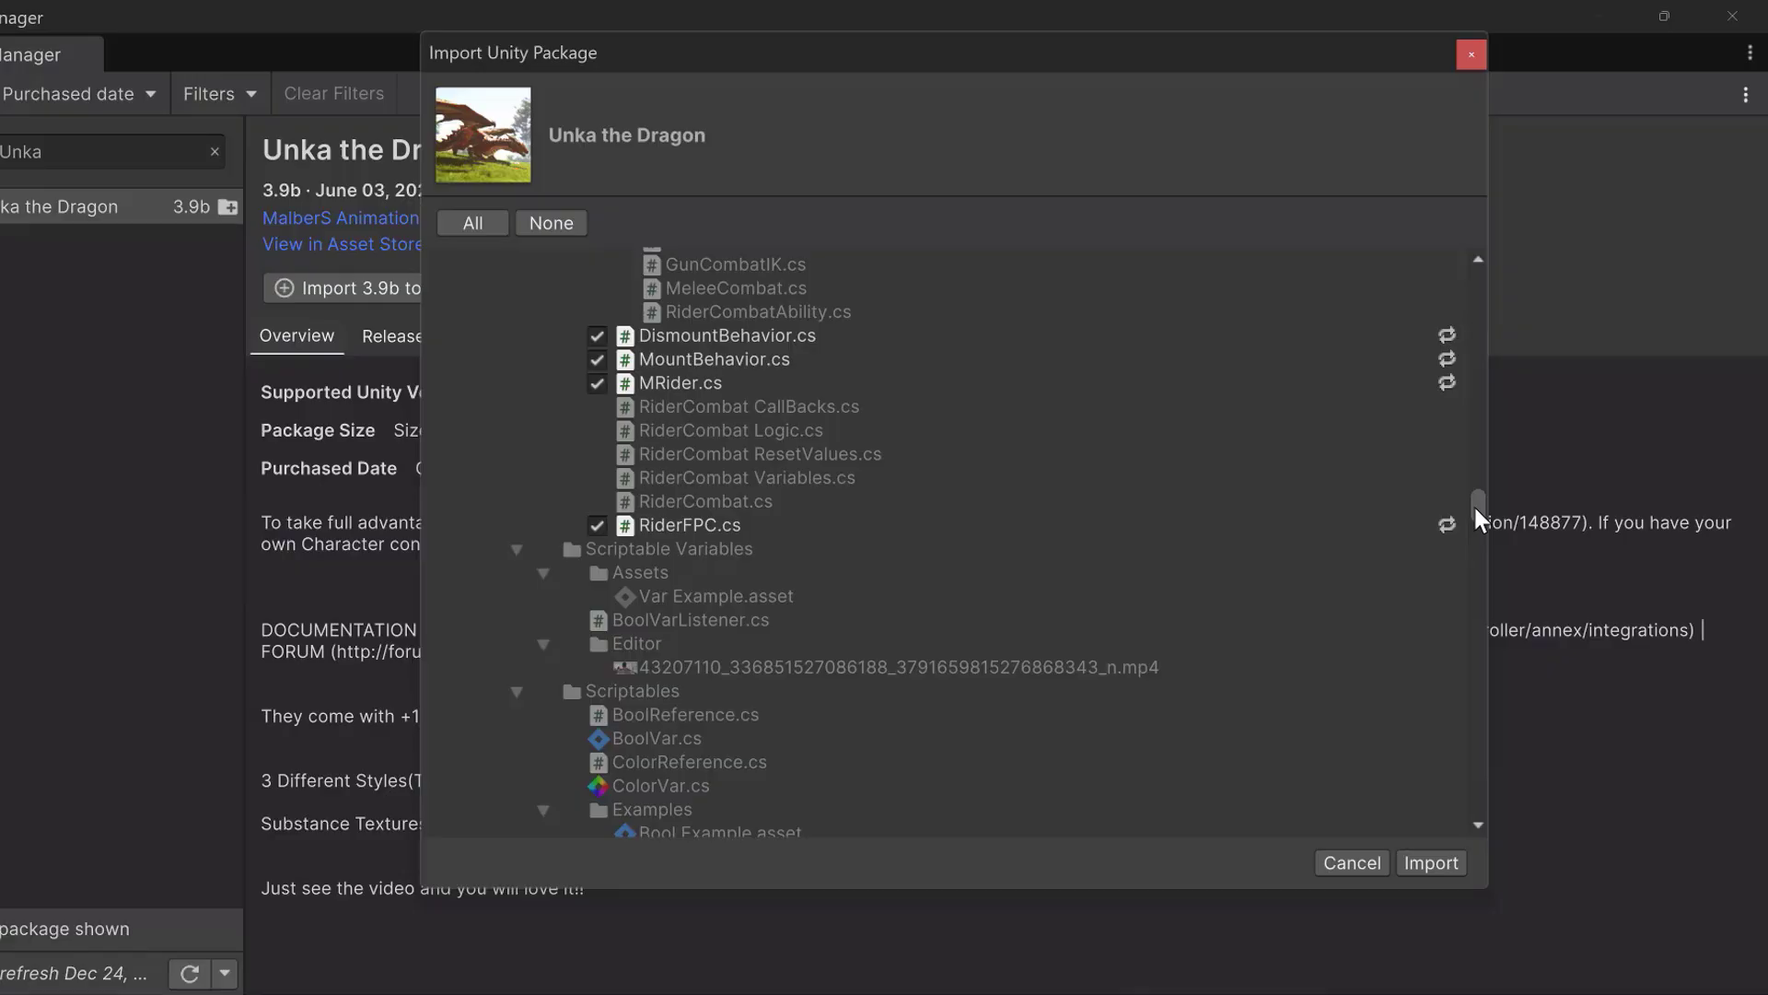
pyautogui.moveTo(1474, 509); pyautogui.dragTo(1472, 550)
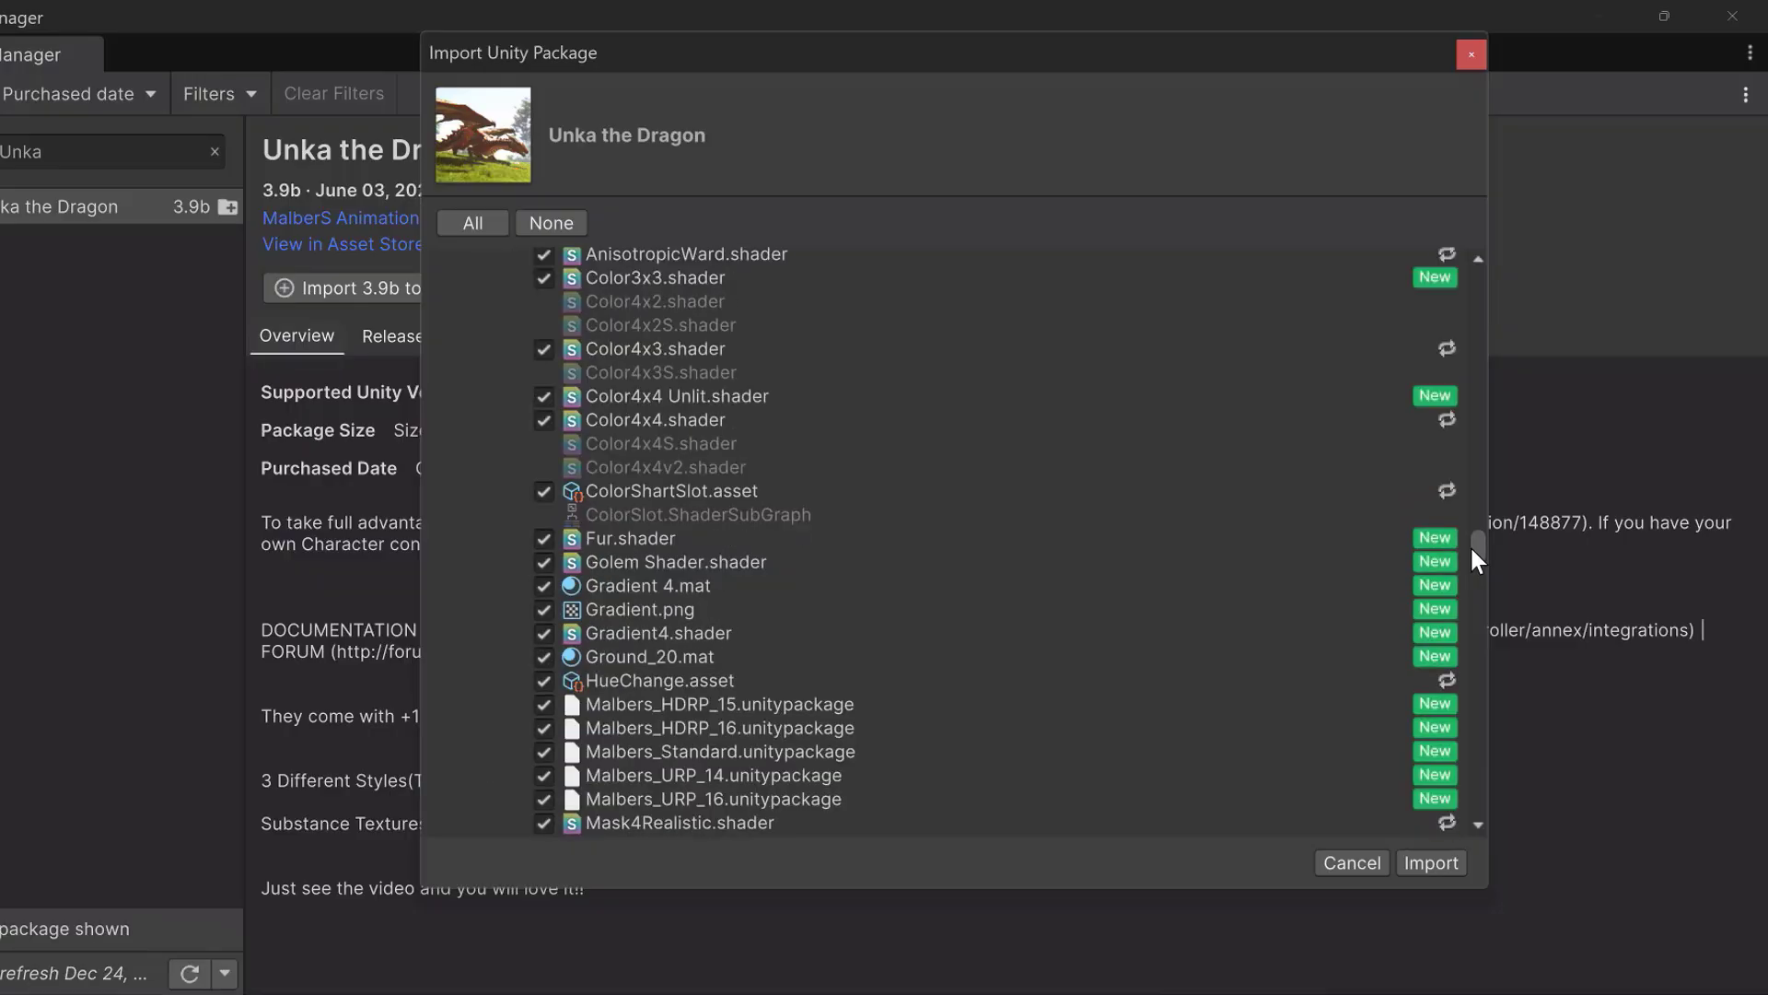
pyautogui.scroll(-3, 1470, 545)
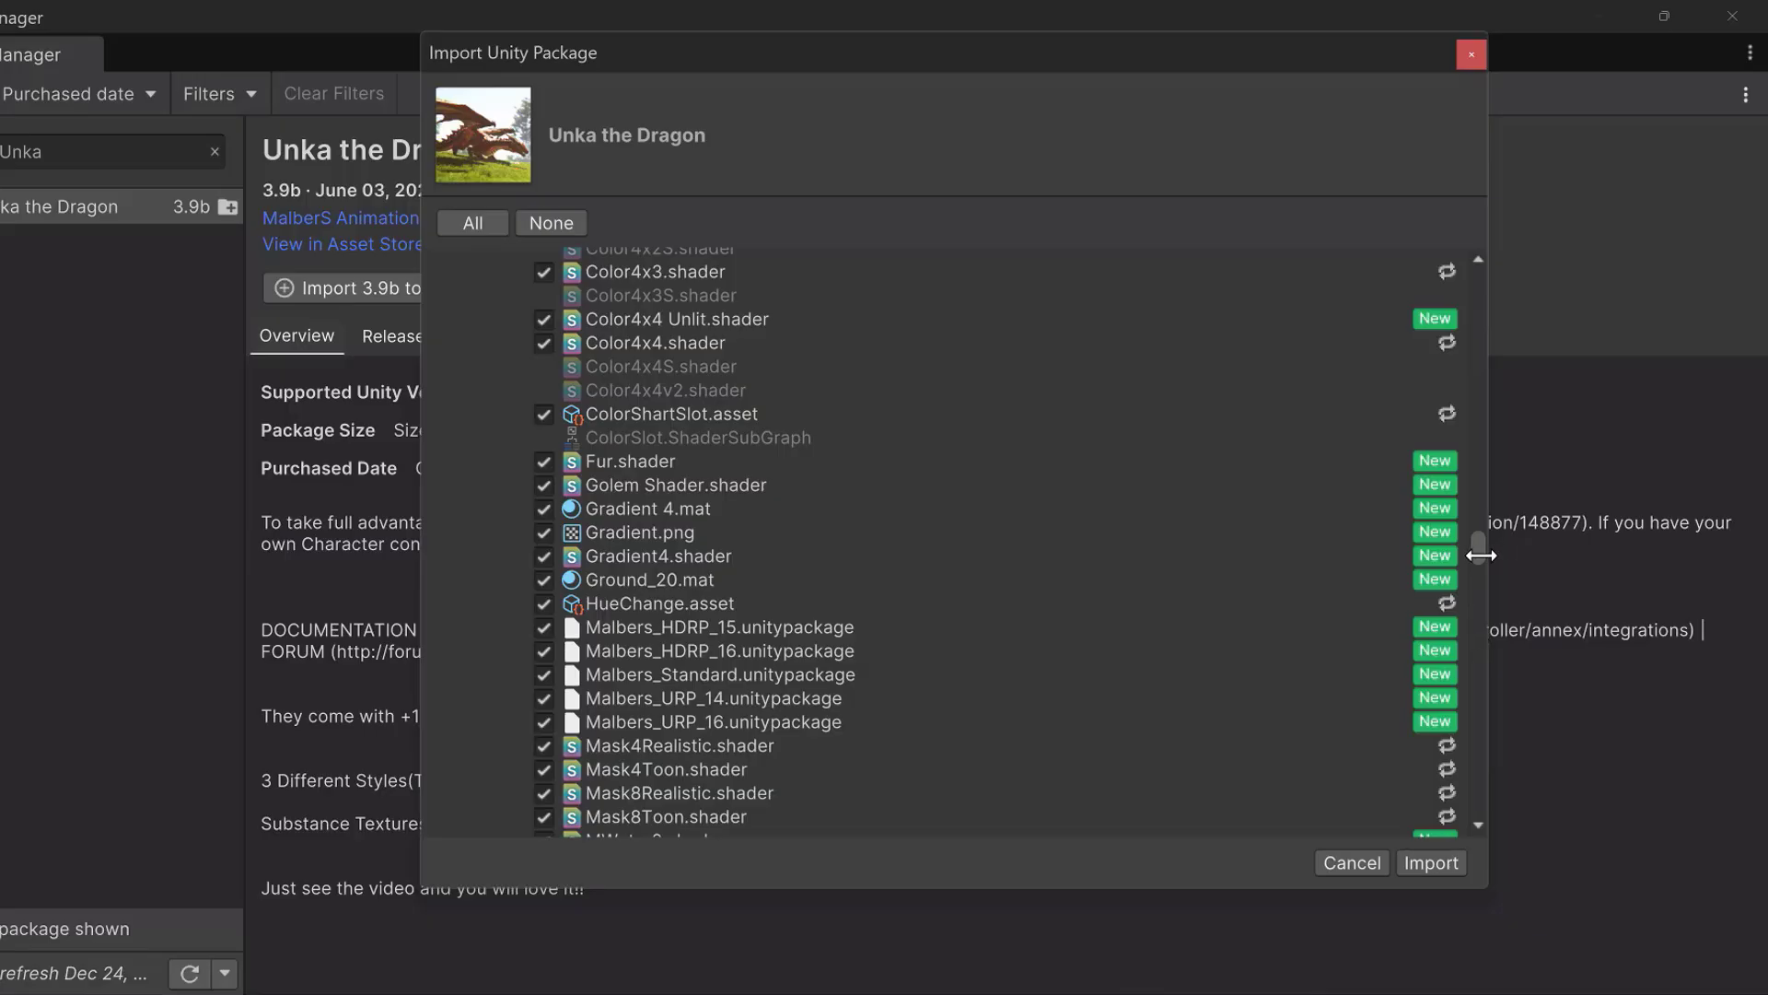
pyautogui.moveTo(1478, 552); pyautogui.dragTo(1479, 560)
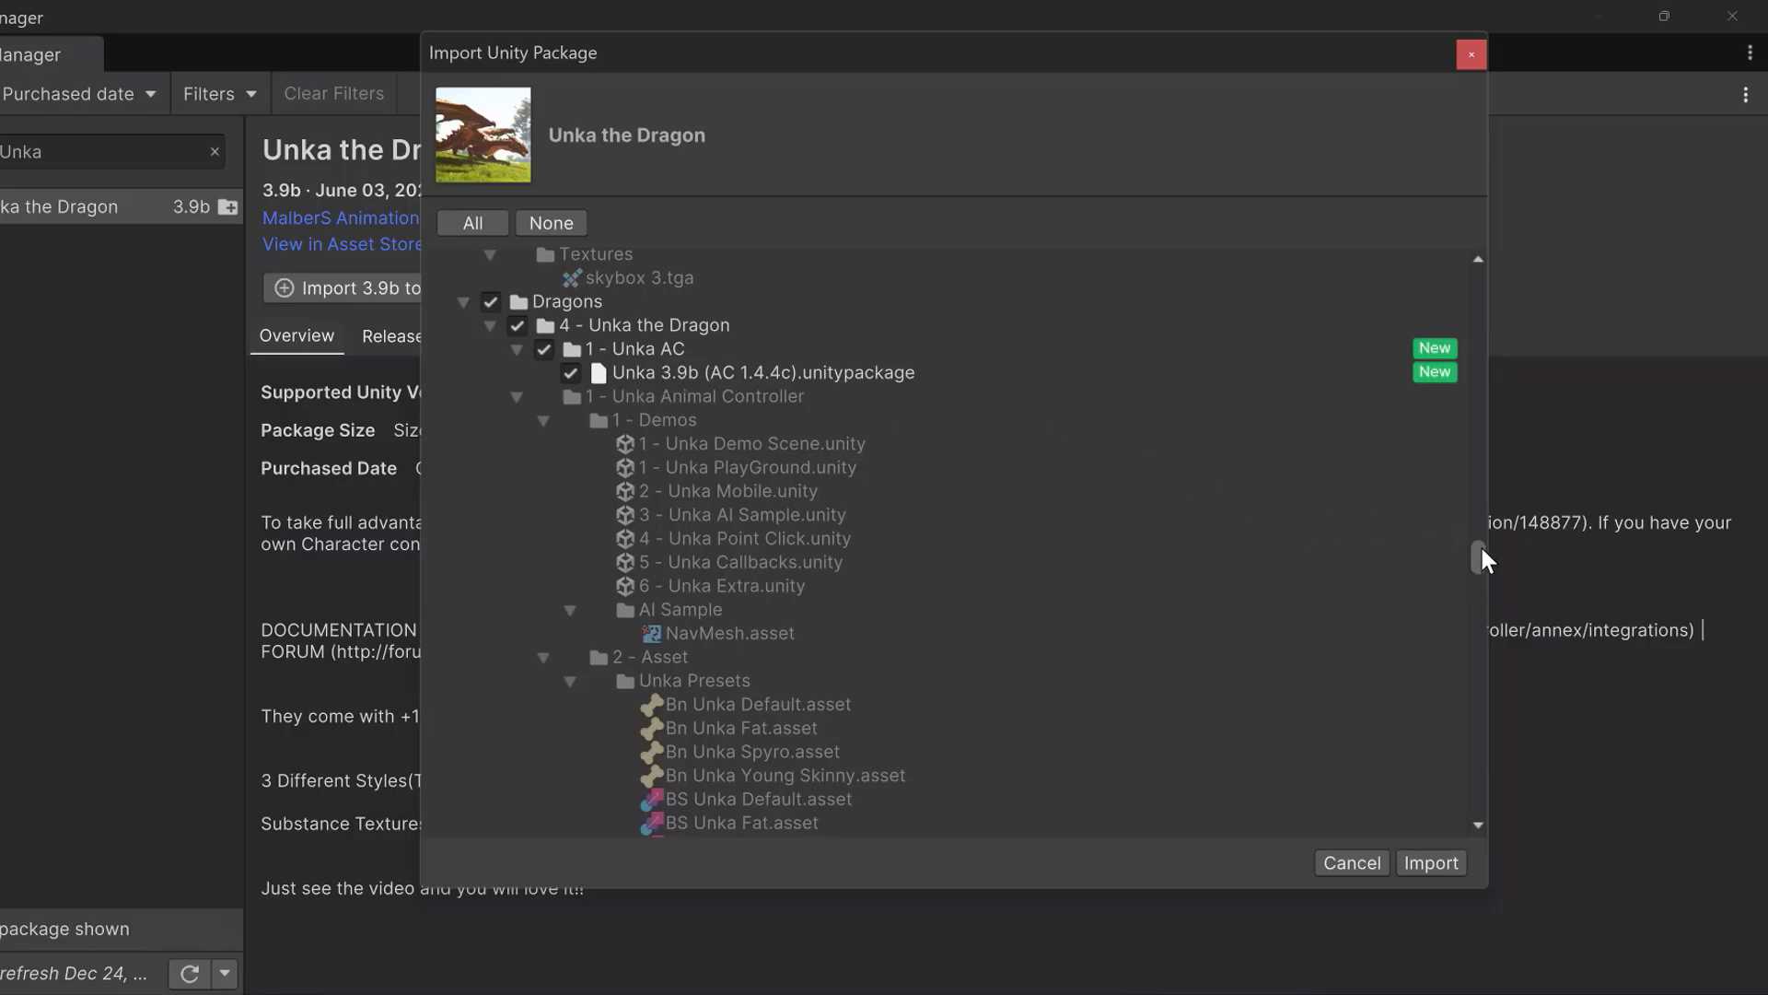
pyautogui.moveTo(1480, 551); pyautogui.dragTo(1480, 569)
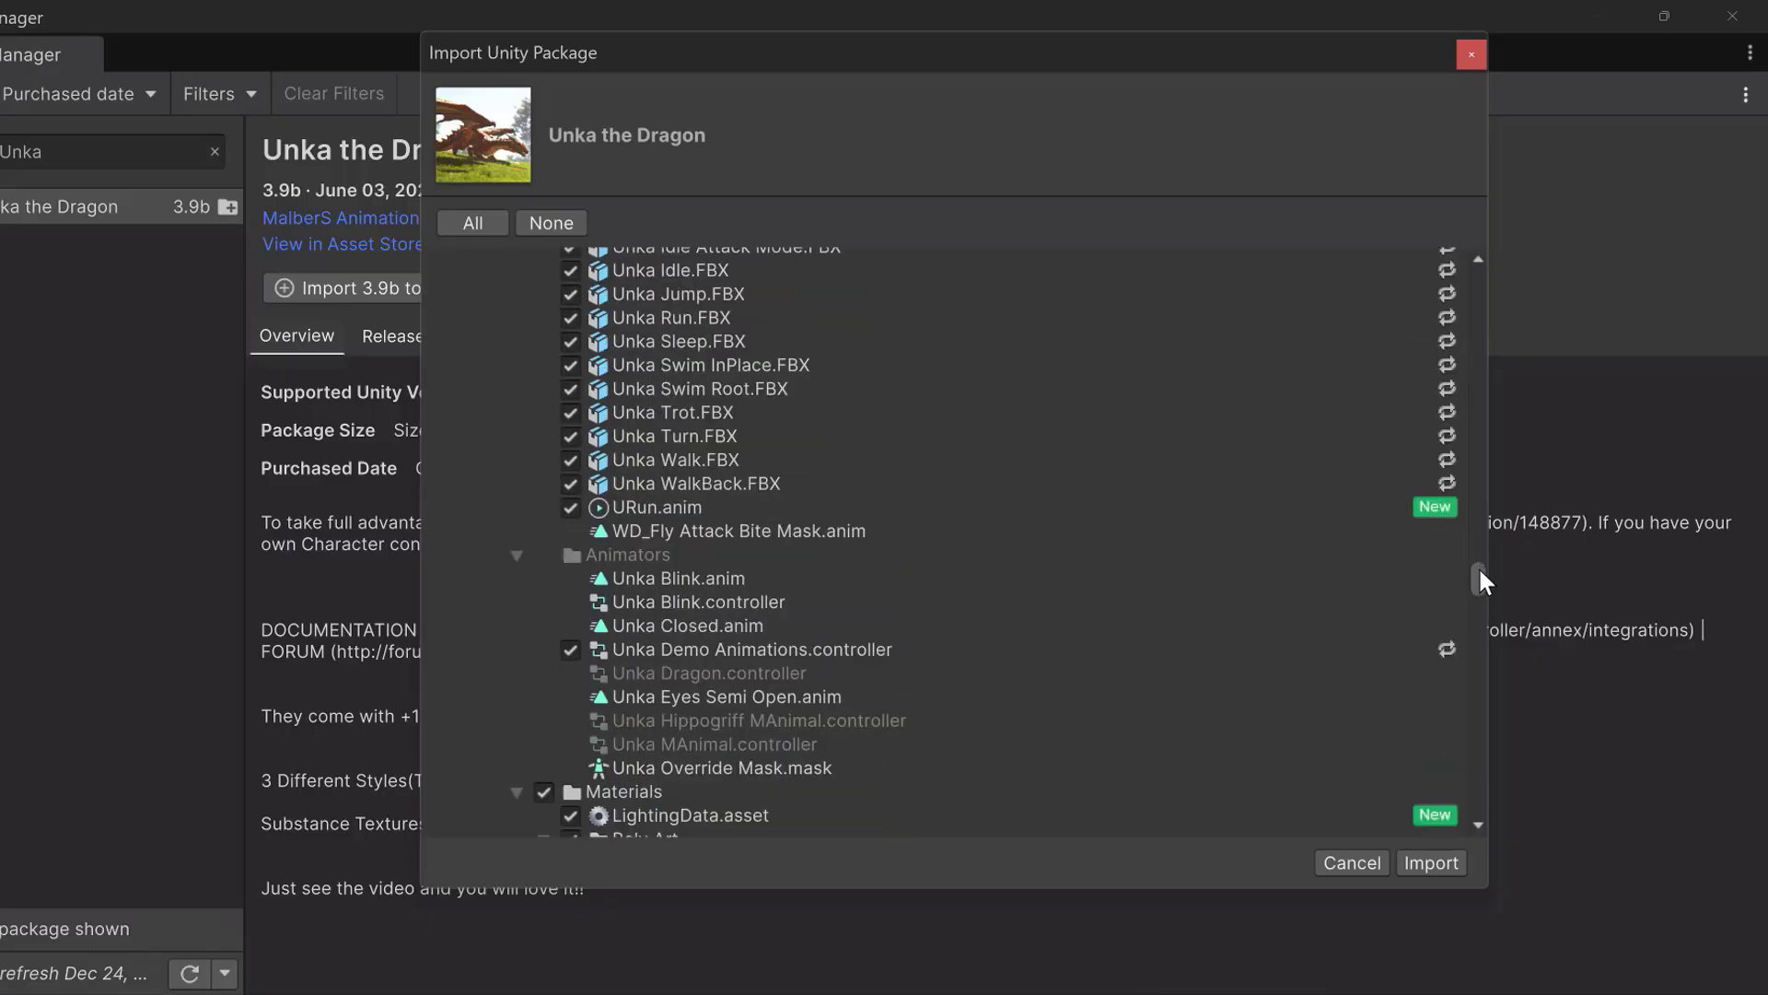
pyautogui.moveTo(1480, 573); pyautogui.dragTo(1479, 601)
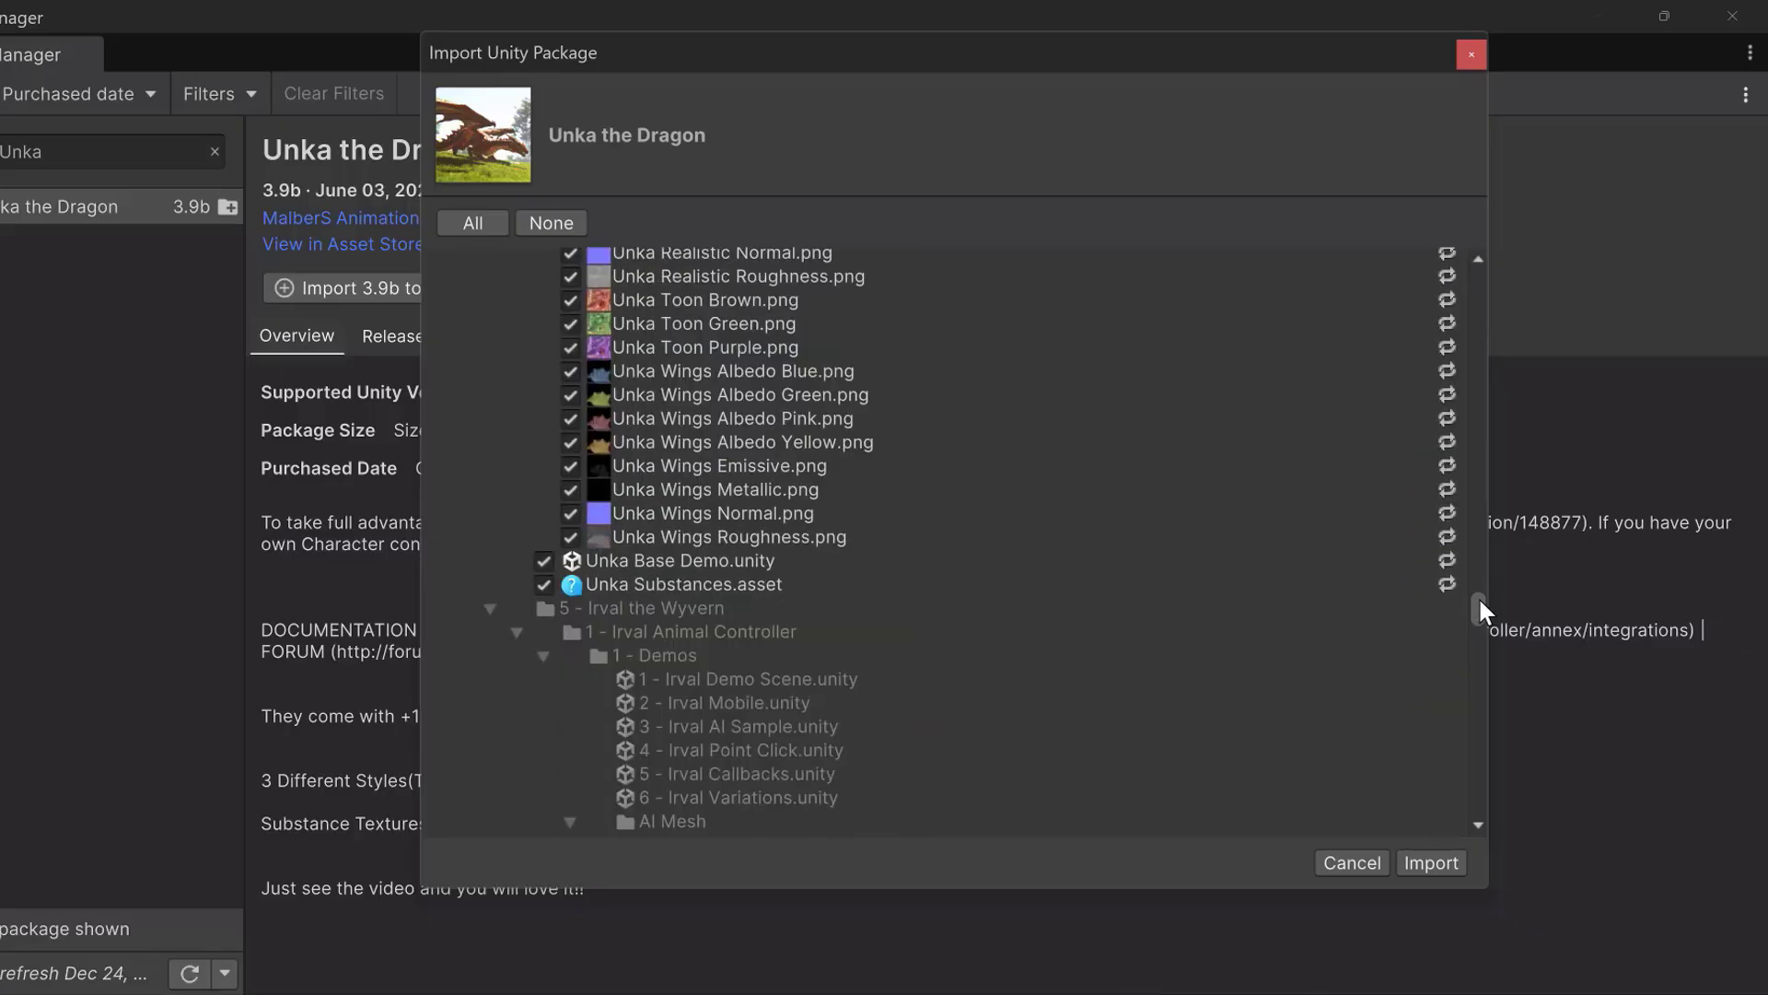
pyautogui.moveTo(1480, 601); pyautogui.dragTo(1476, 651)
pyautogui.moveTo(1474, 650); pyautogui.dragTo(1462, 704)
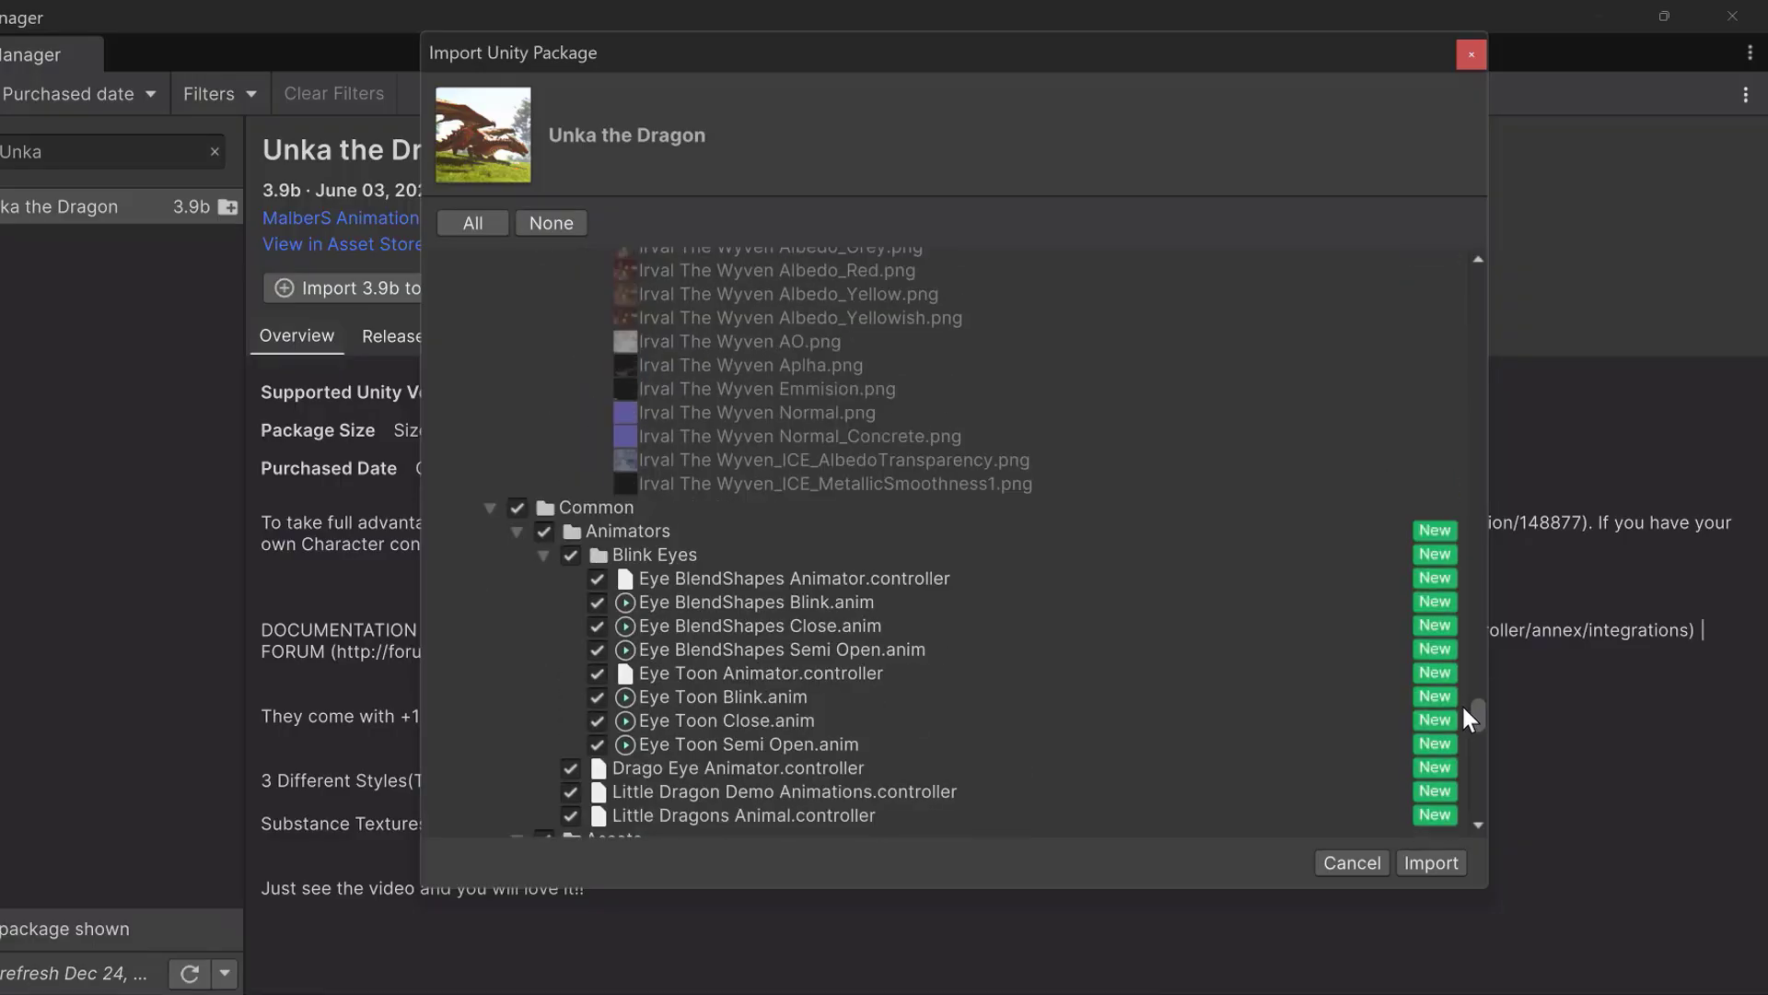
pyautogui.scroll(-3, 1463, 711)
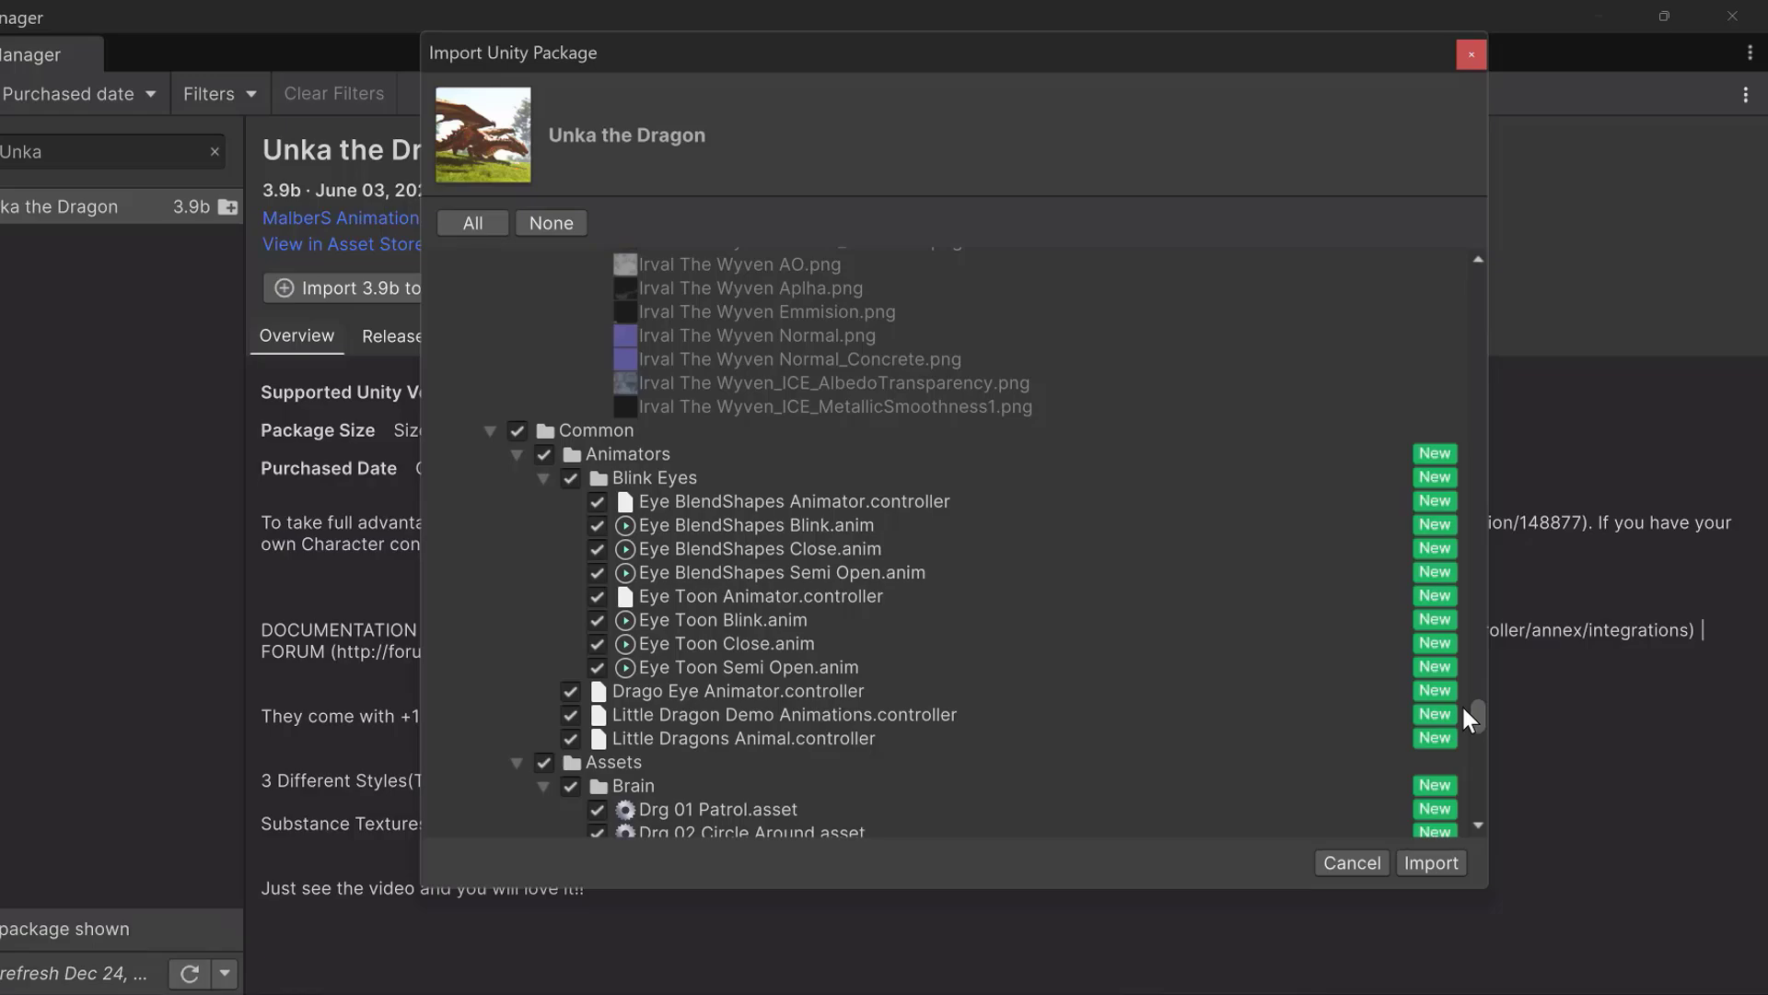
pyautogui.moveTo(1463, 710); pyautogui.dragTo(1451, 768)
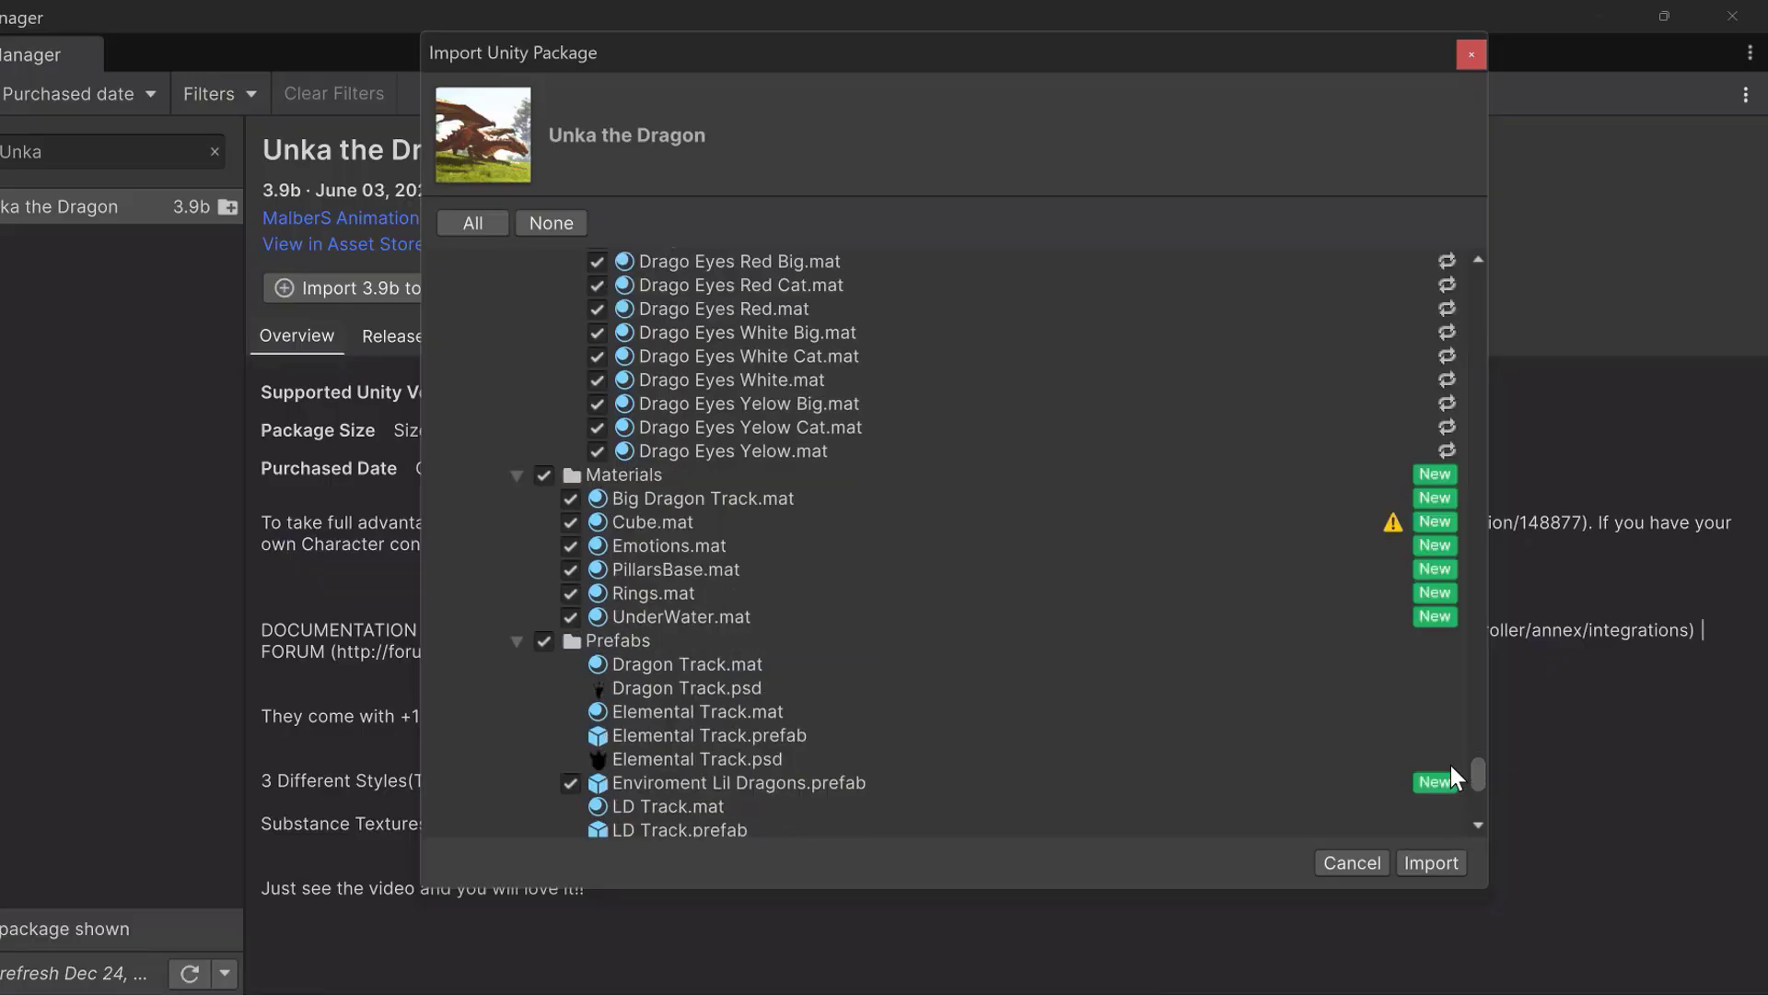
pyautogui.moveTo(1450, 766); pyautogui.dragTo(1444, 793)
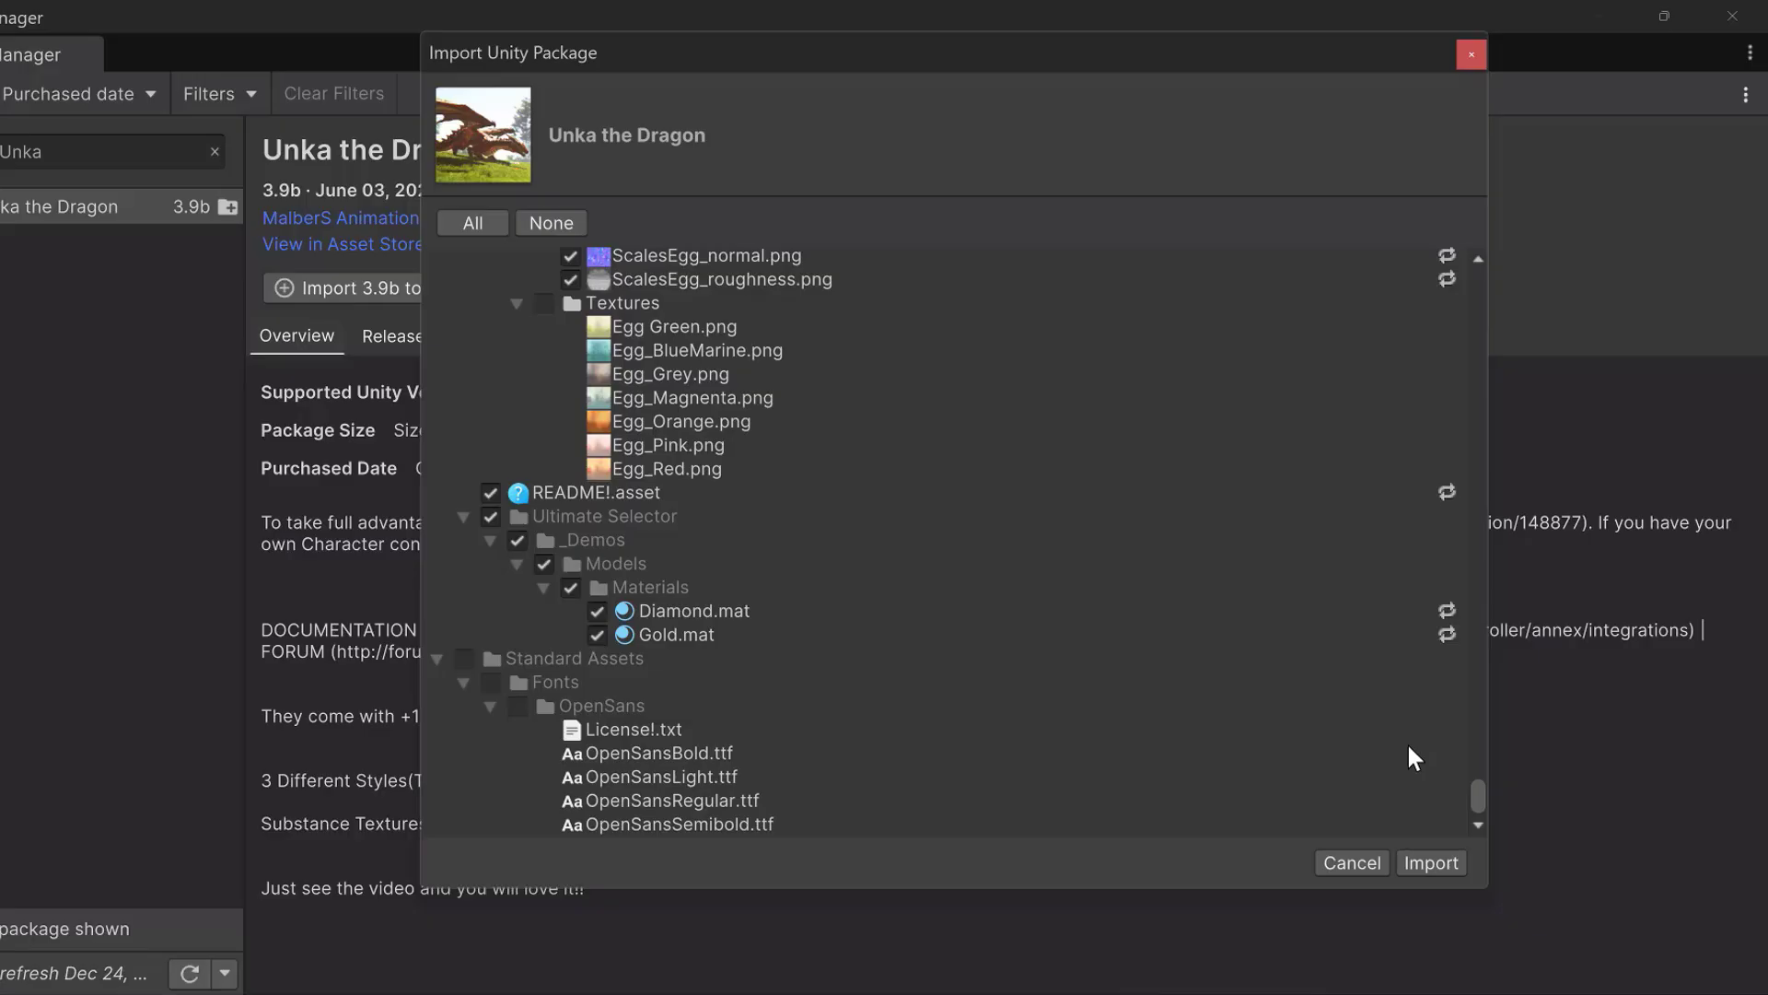
# Step: Import the preselected Unka the Dragon files and close the Package Manager
pyautogui.click(1420, 859)
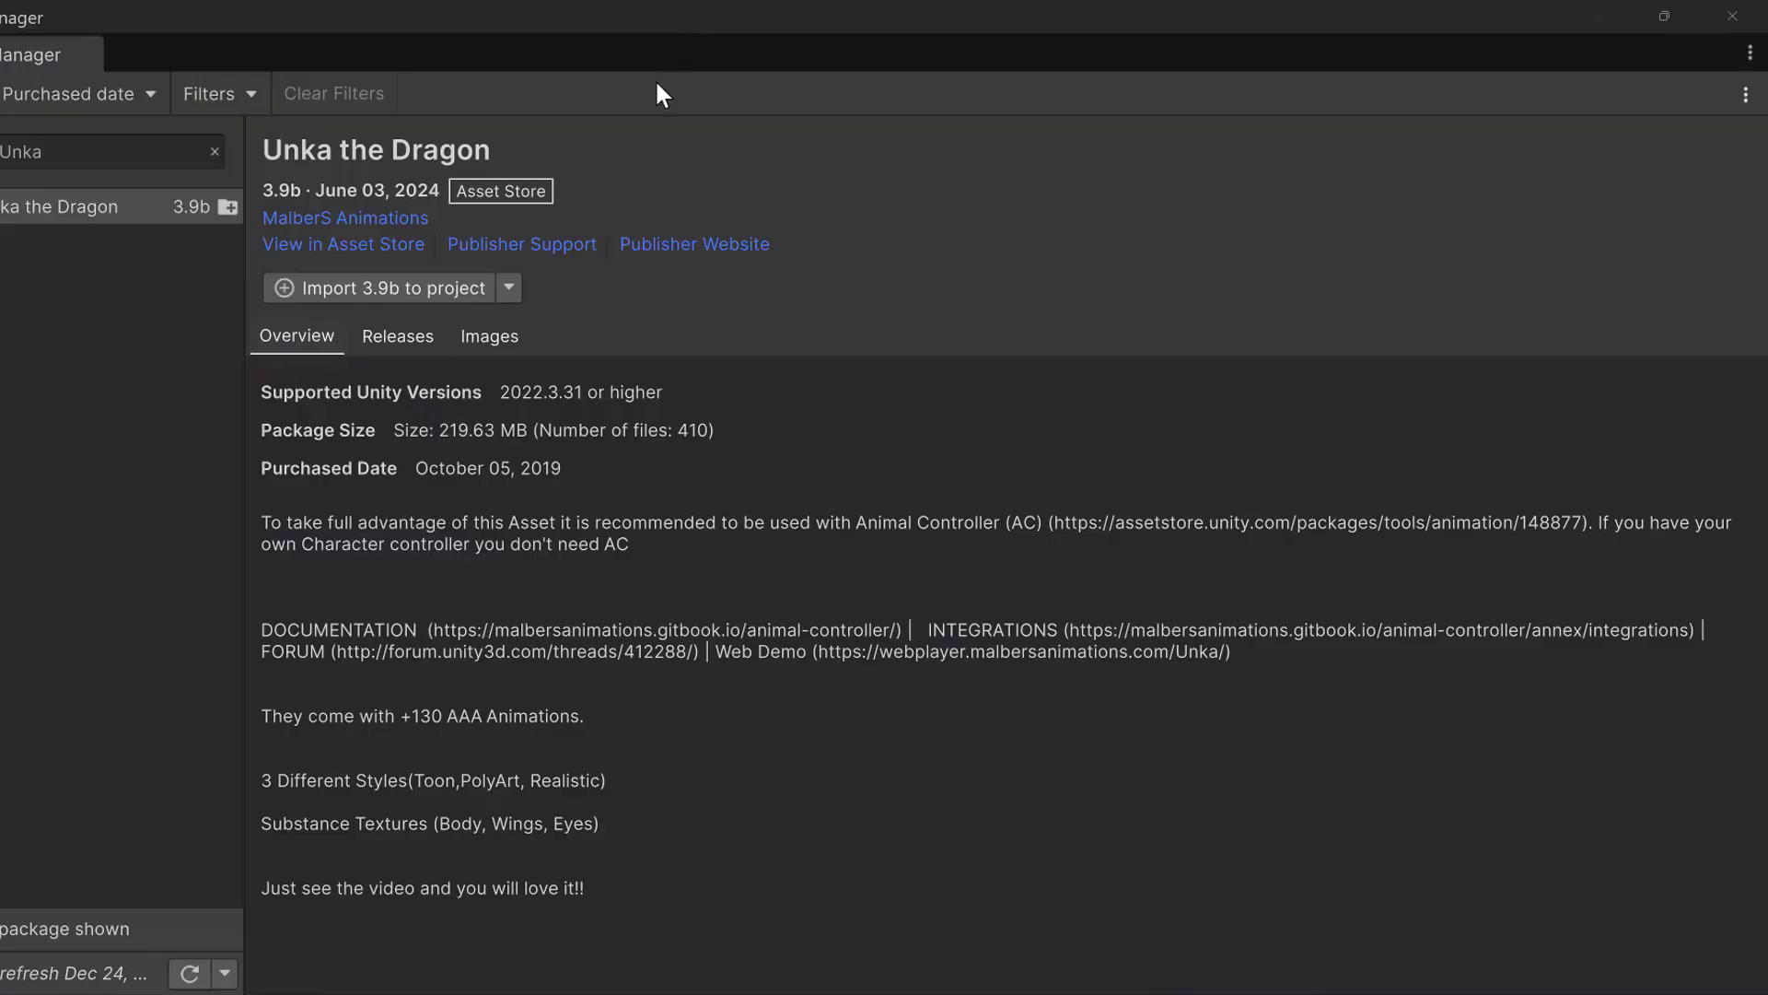
pyautogui.click(1664, 16)
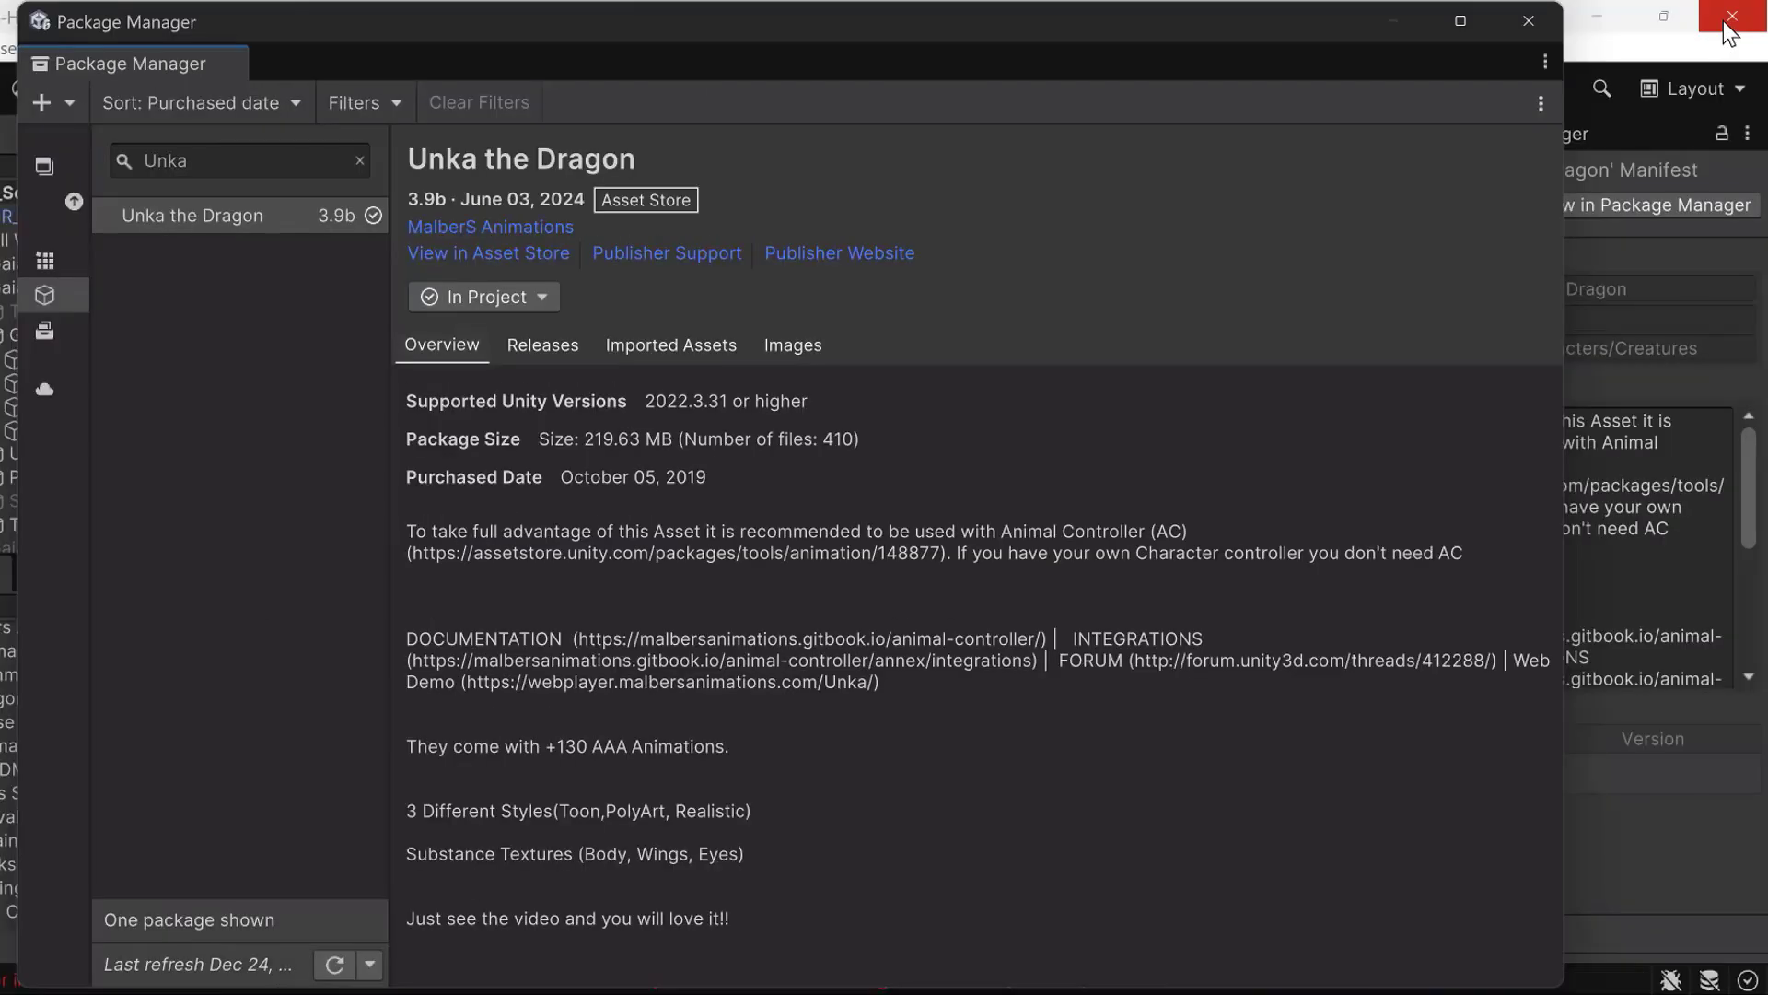
pyautogui.click(1525, 20)
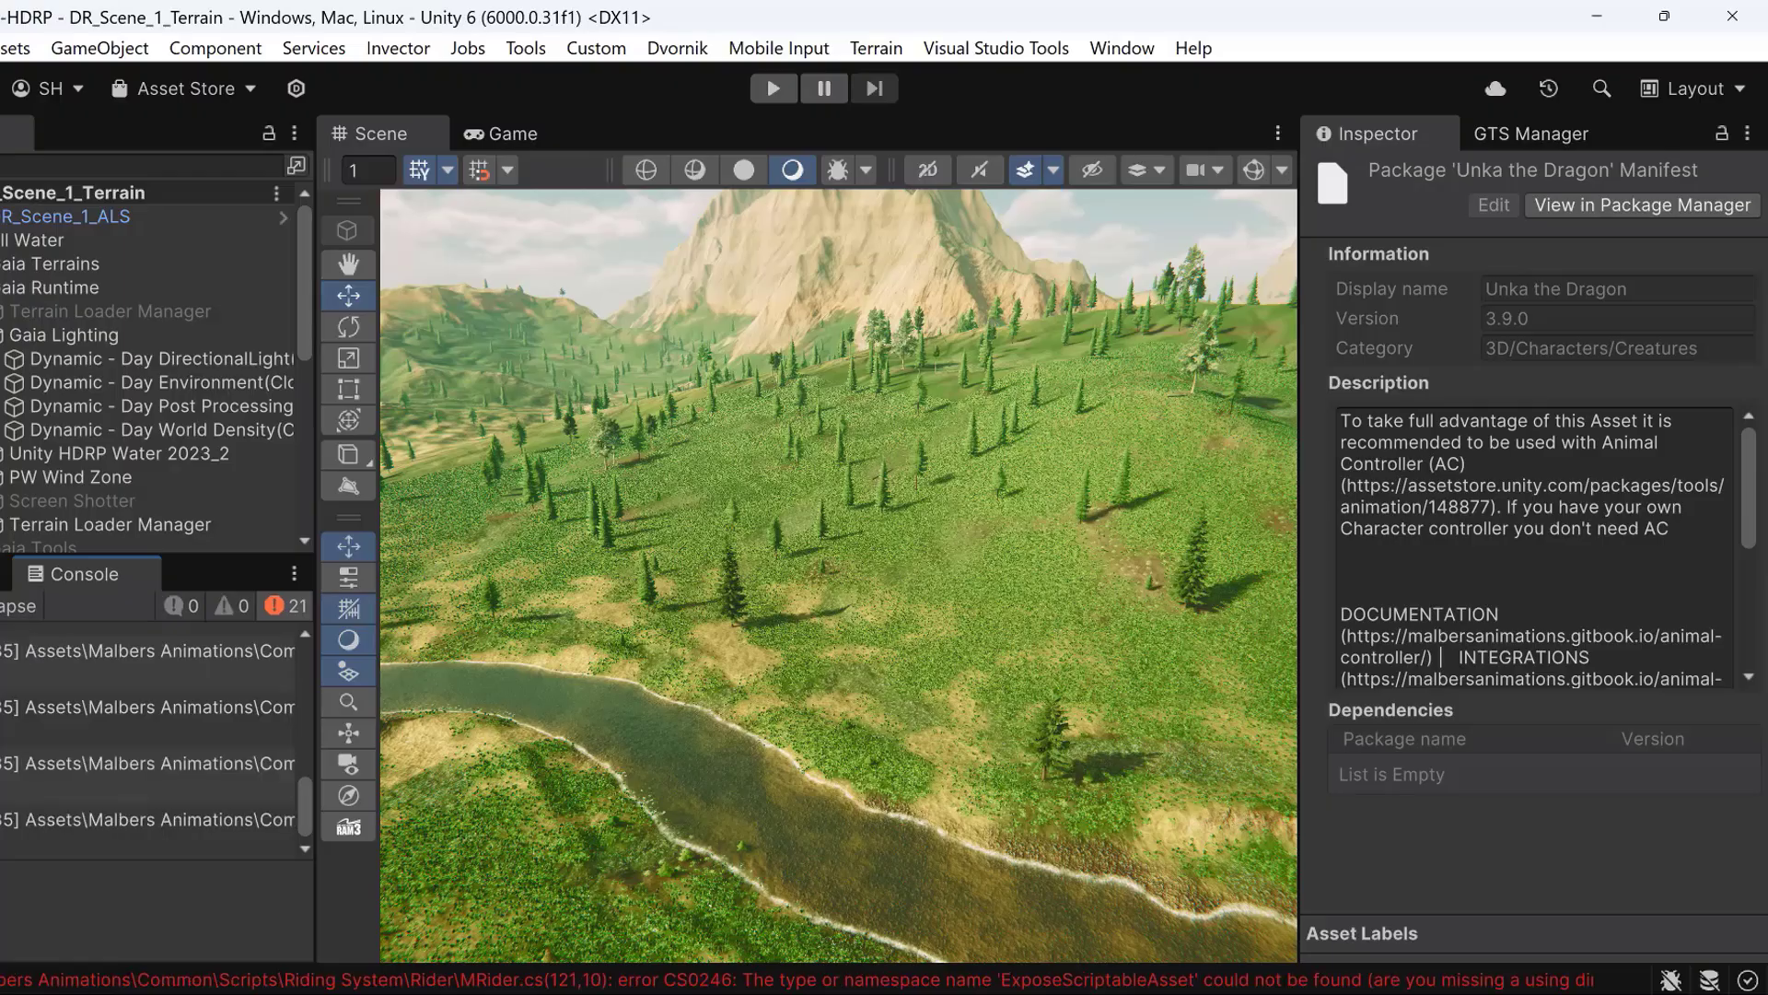
# Step: Examine the Console errors for the Malbers Riding System scripts, including the MRider.cs(119,10) entry, temporarily widening the Console
pyautogui.moveTo(316, 717); pyautogui.dragTo(768, 693)
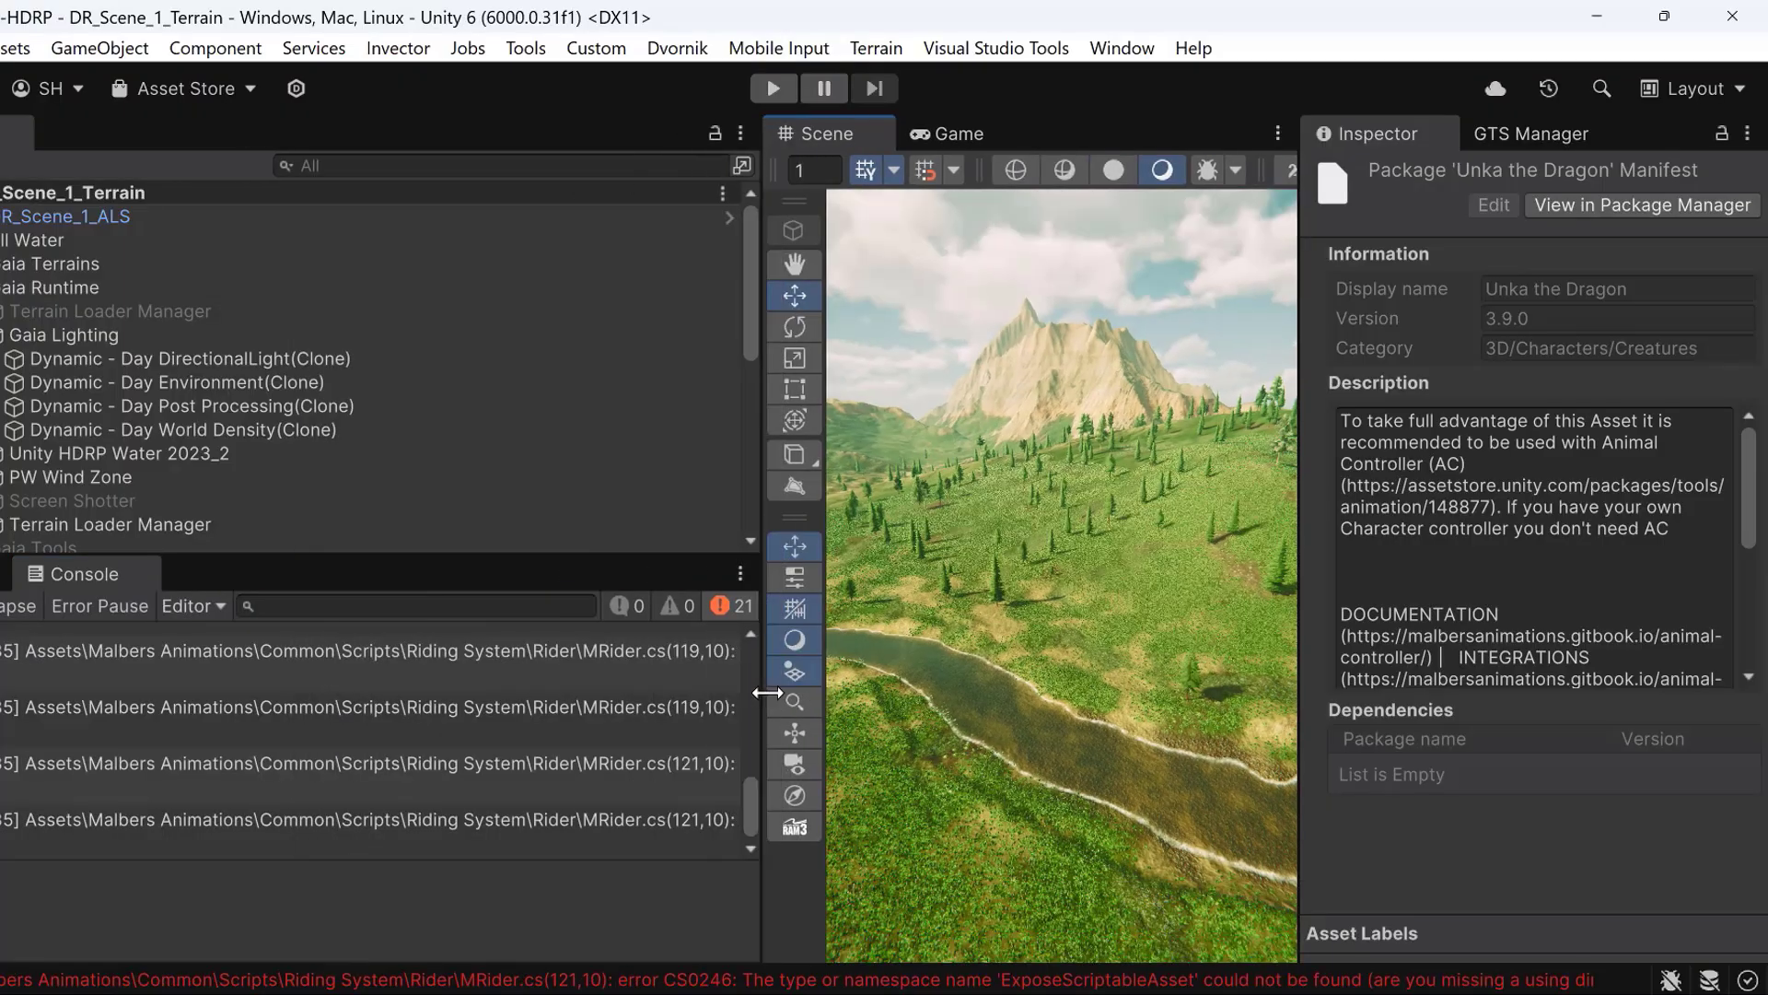
pyautogui.click(291, 650)
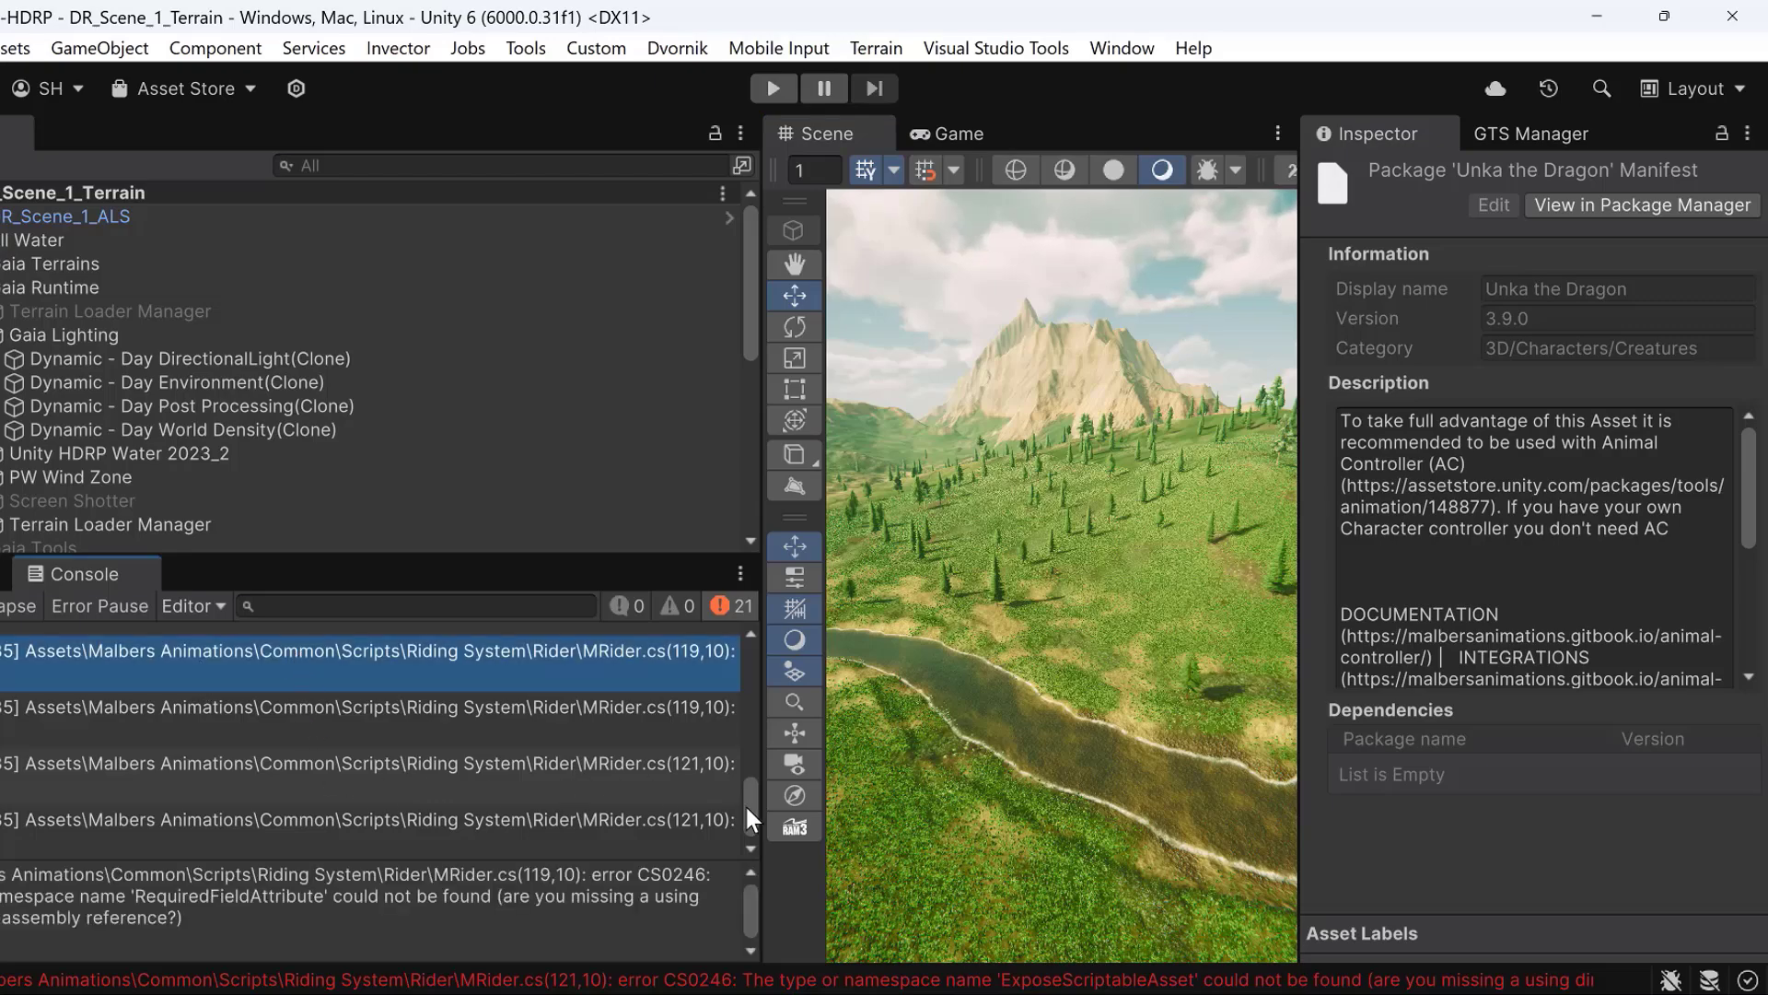
pyautogui.moveTo(749, 778); pyautogui.dragTo(750, 641)
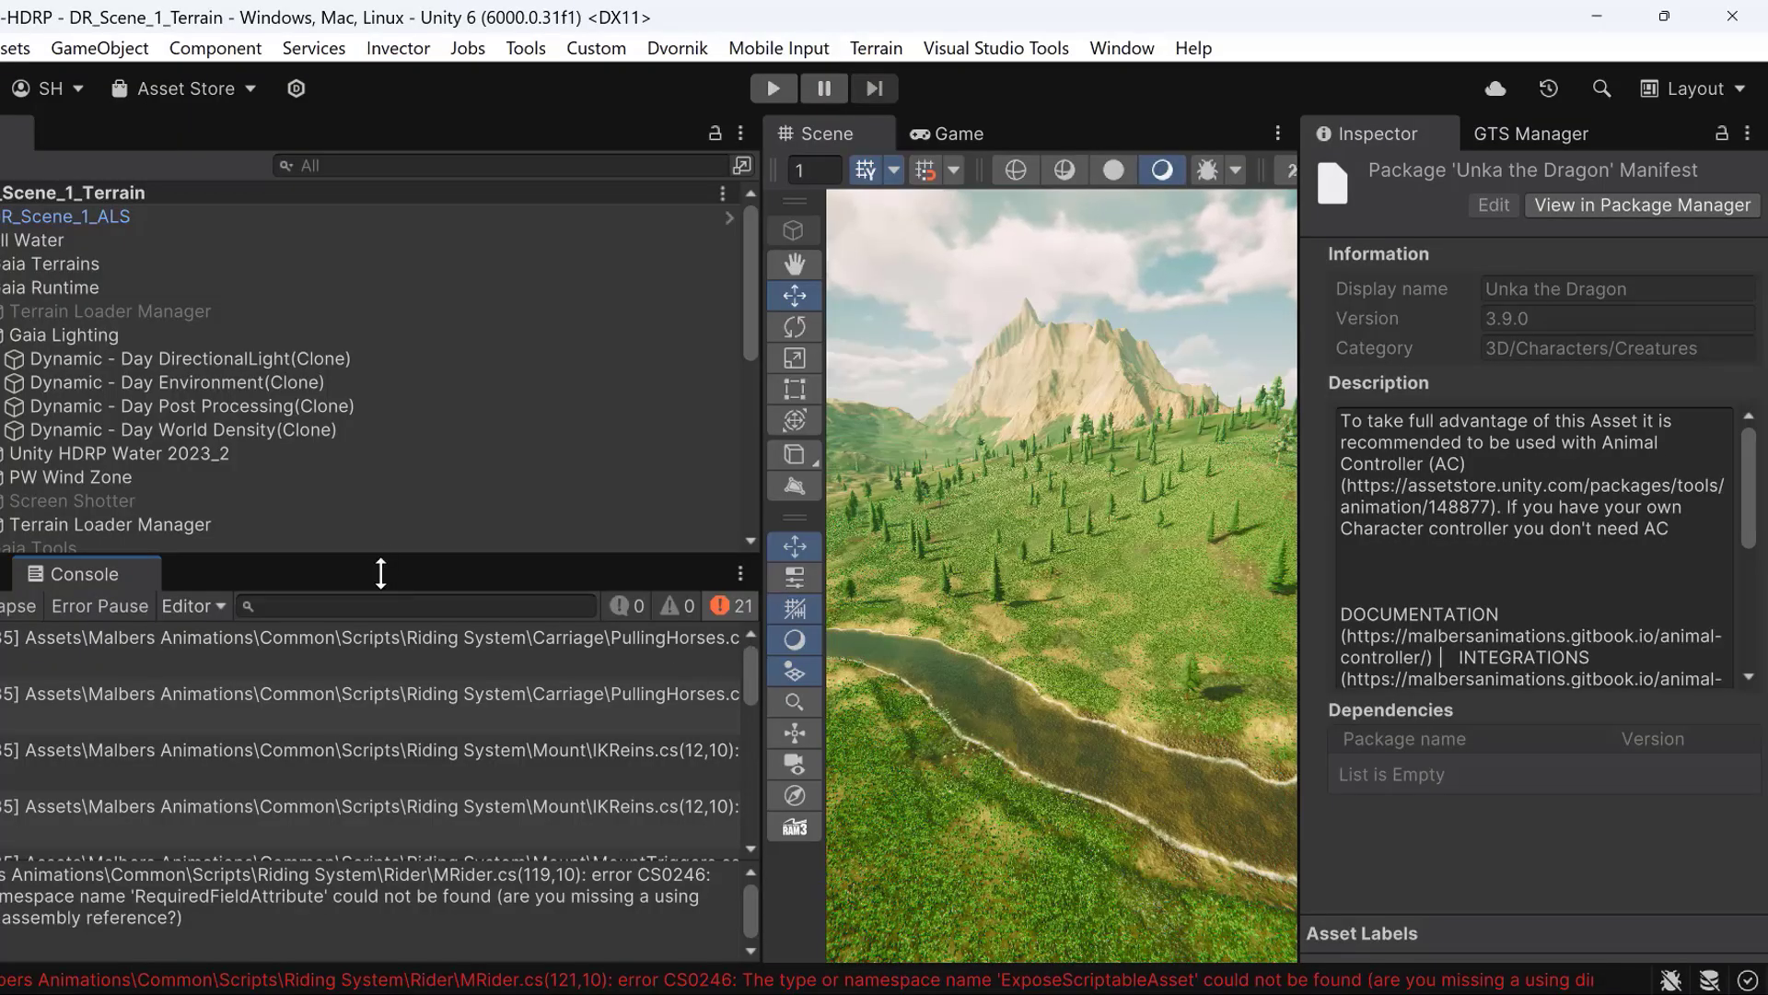
pyautogui.moveTo(380, 573); pyautogui.dragTo(348, 675)
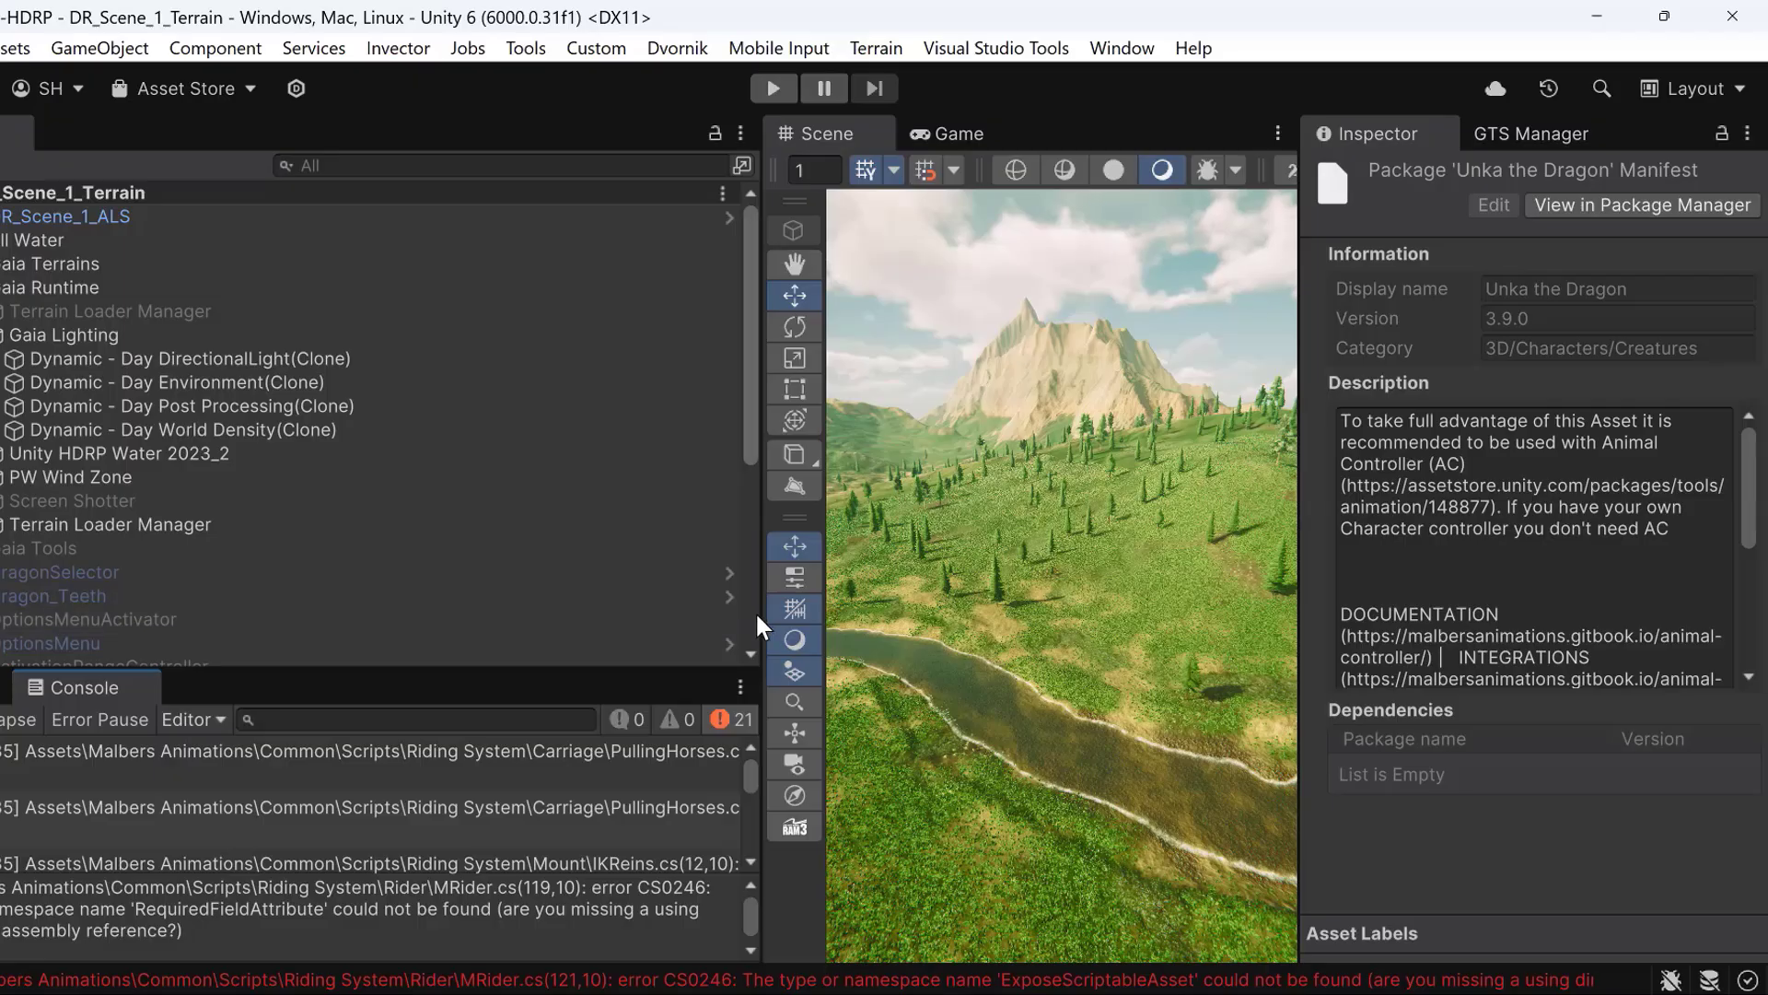
pyautogui.moveTo(755, 611); pyautogui.dragTo(454, 610)
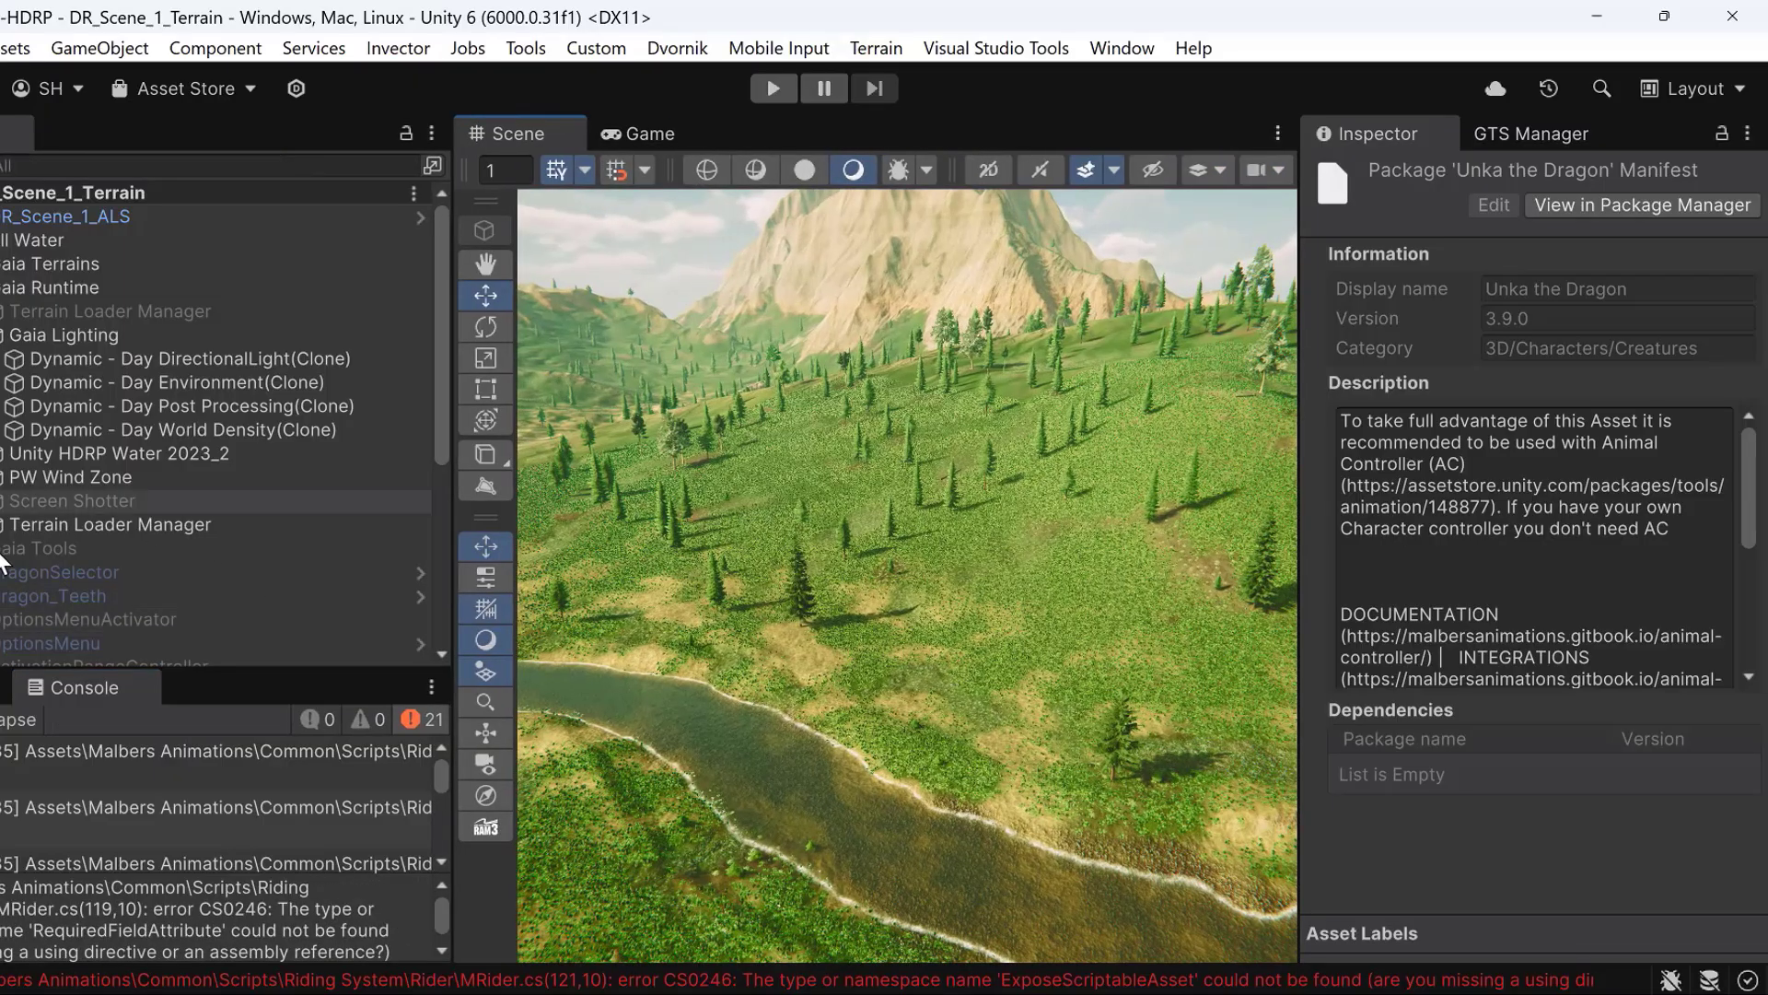
# Step: Collapse Gaia Runtime in the Hierarchy, and frame Dragon_Maroon from the Characters & Cameras group in the Scene view
pyautogui.click(0, 287)
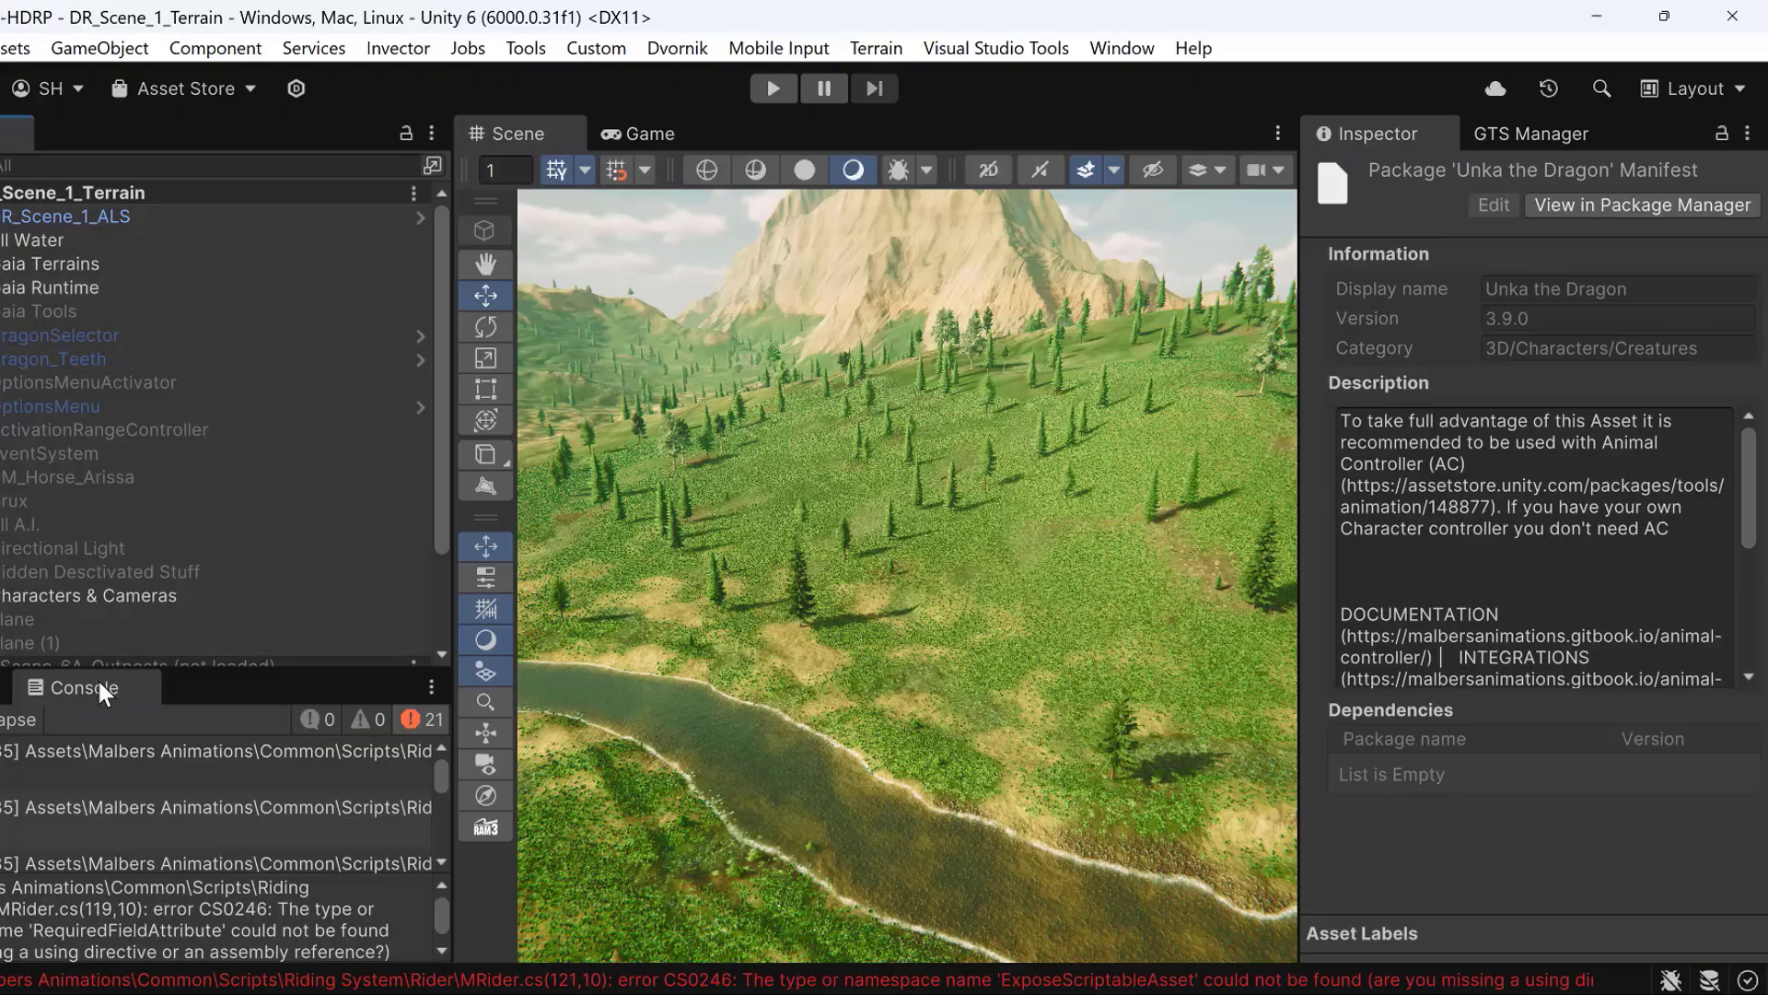
pyautogui.scroll(-3, 64, 623)
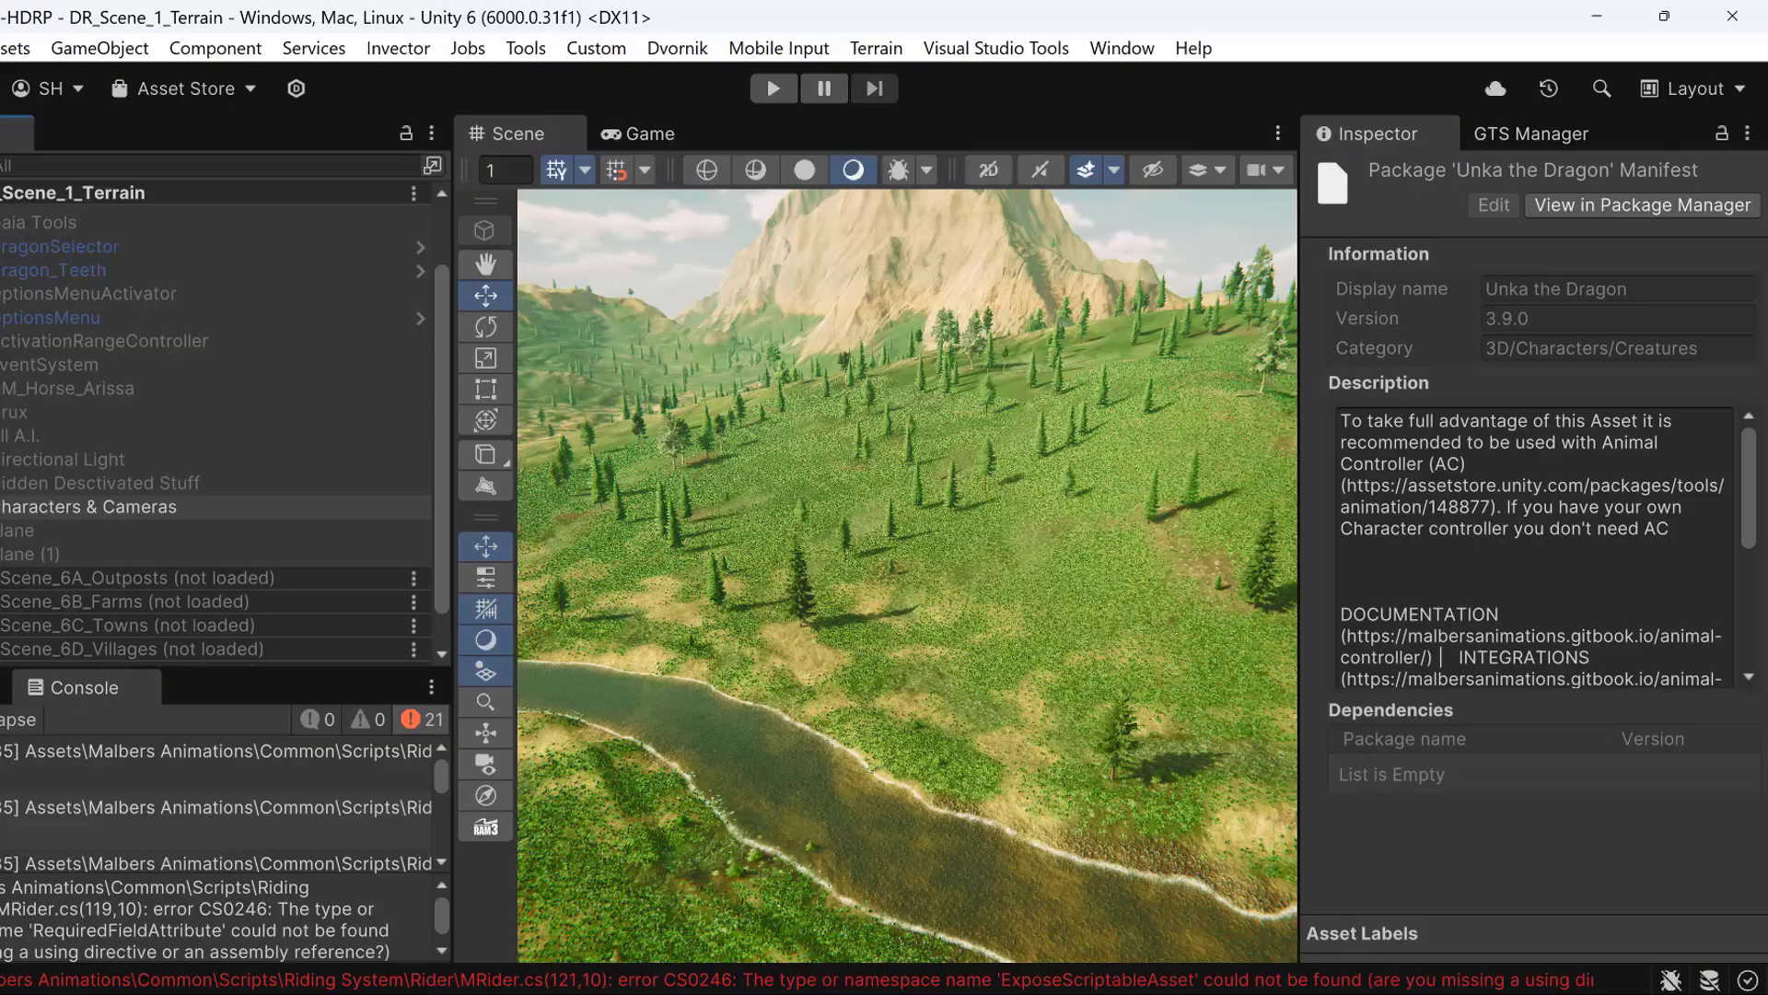
pyautogui.click(0, 507)
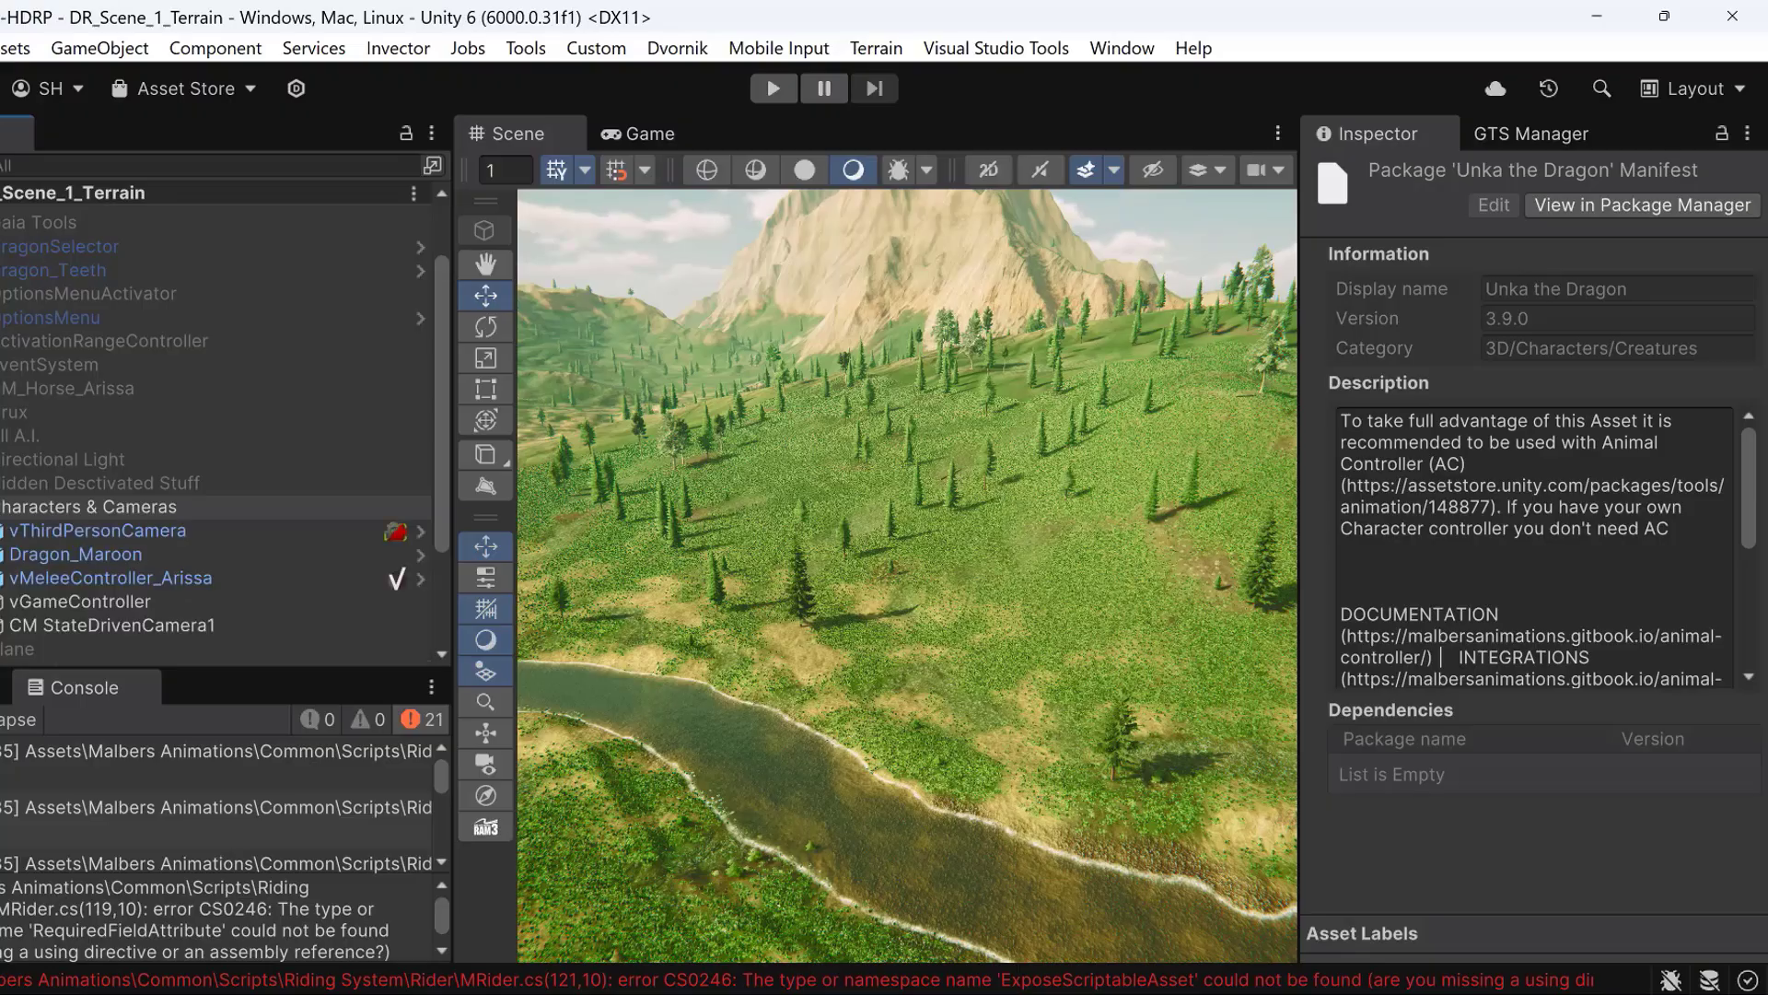
pyautogui.doubleClick(98, 556)
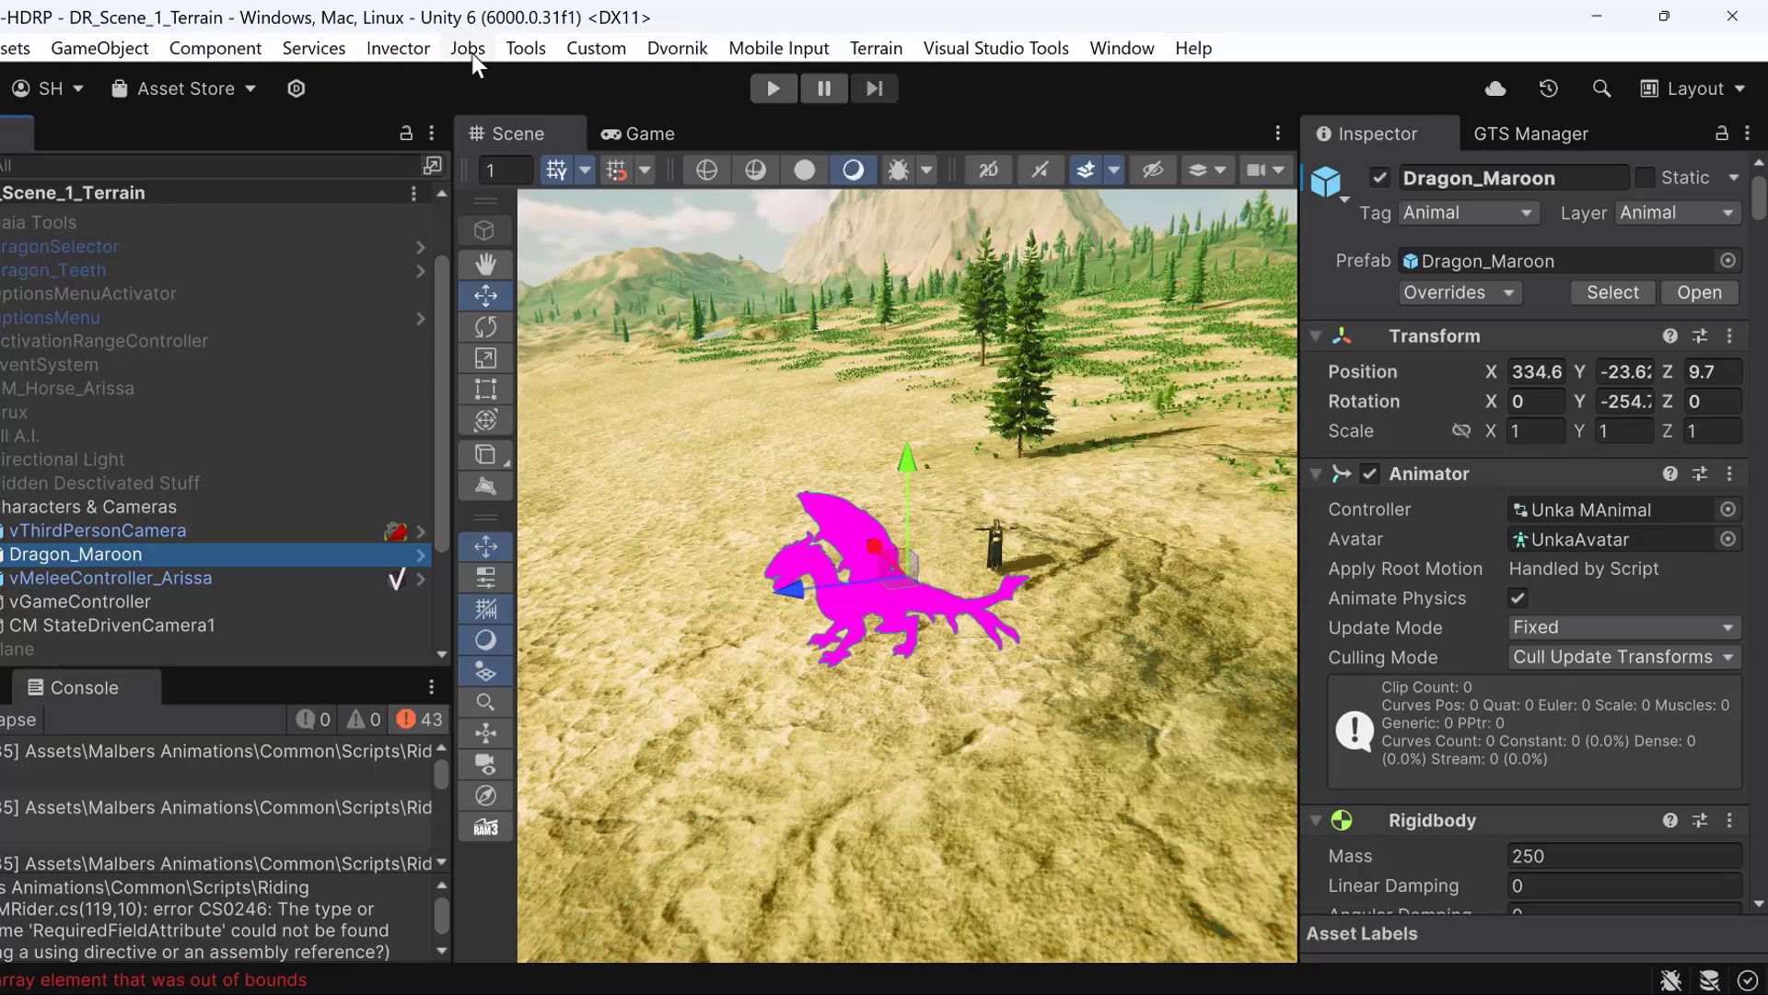
pyautogui.click(513, 48)
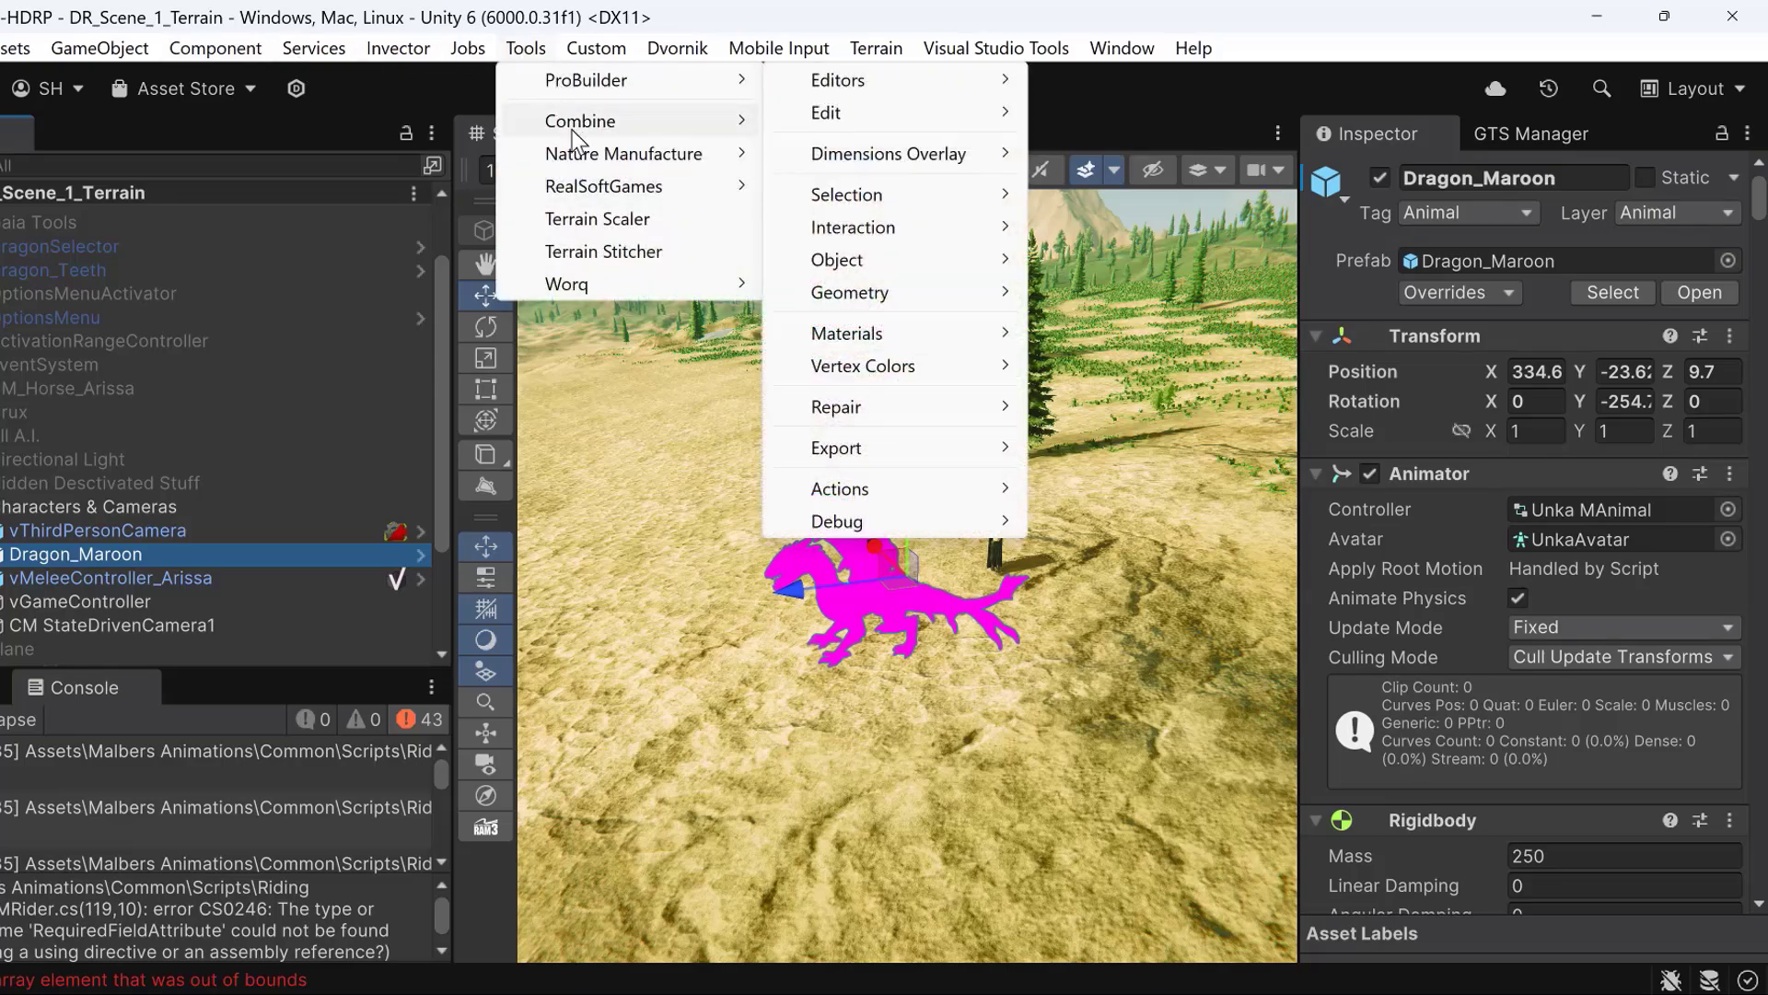
pyautogui.moveTo(601, 286)
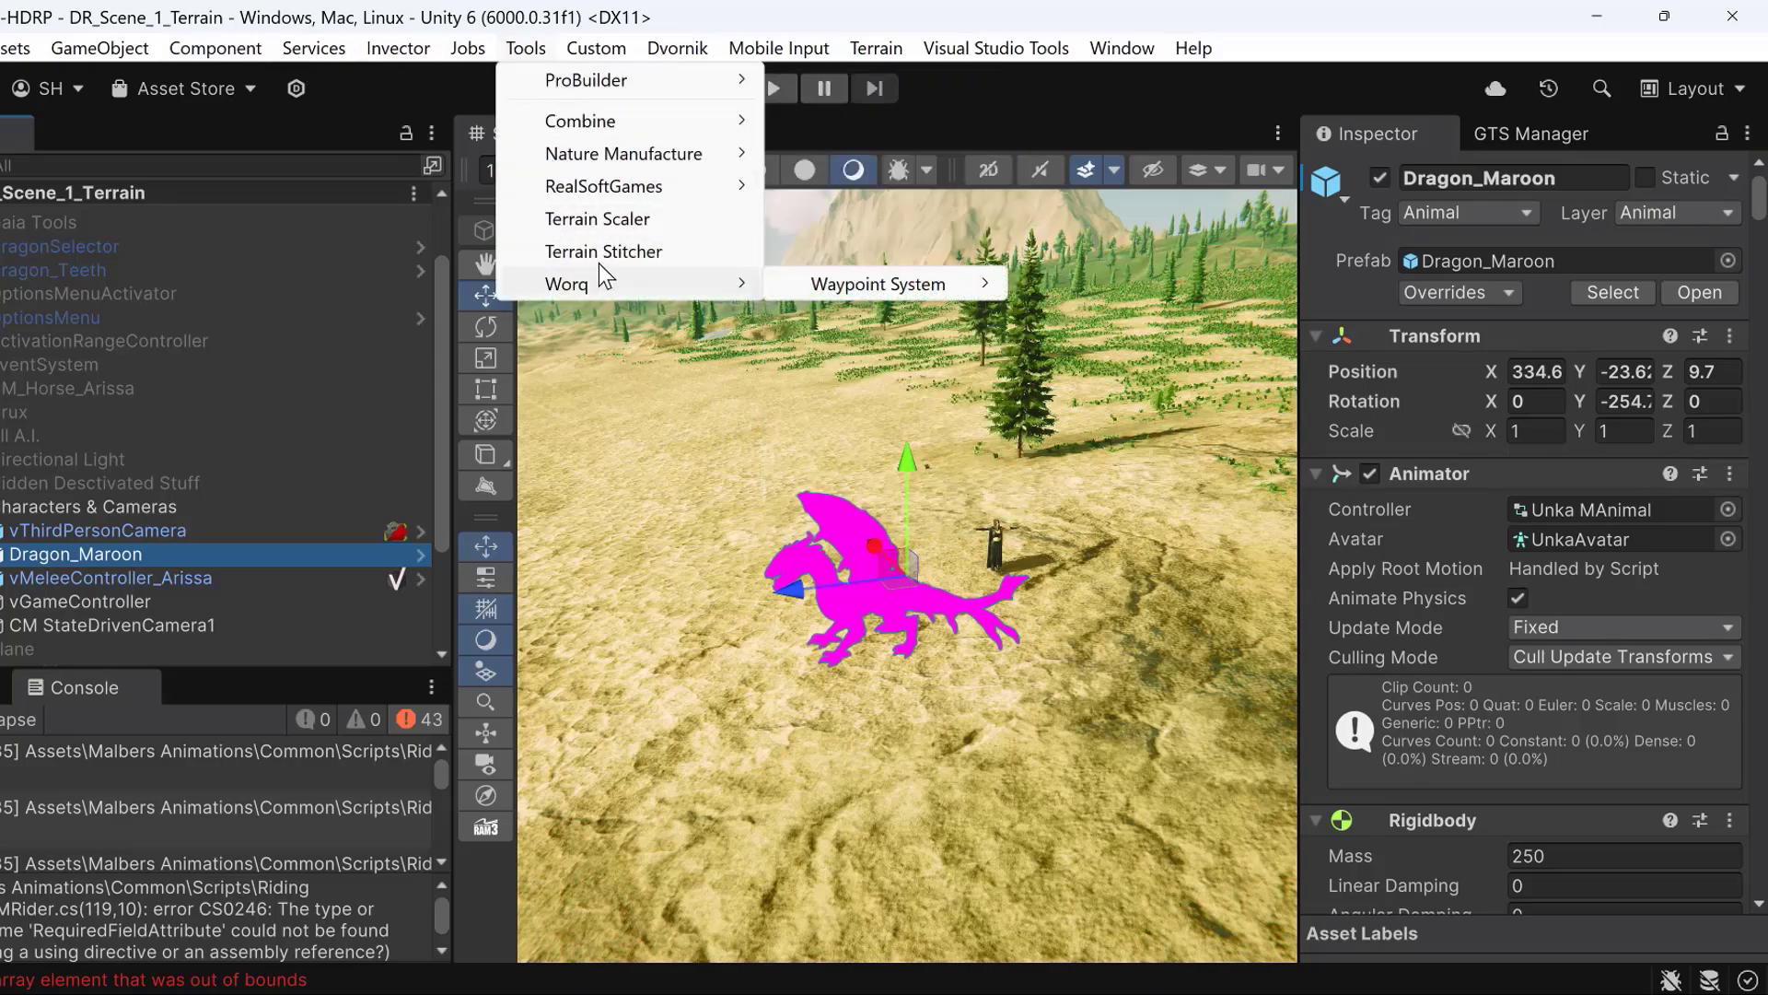
pyautogui.moveTo(596, 74)
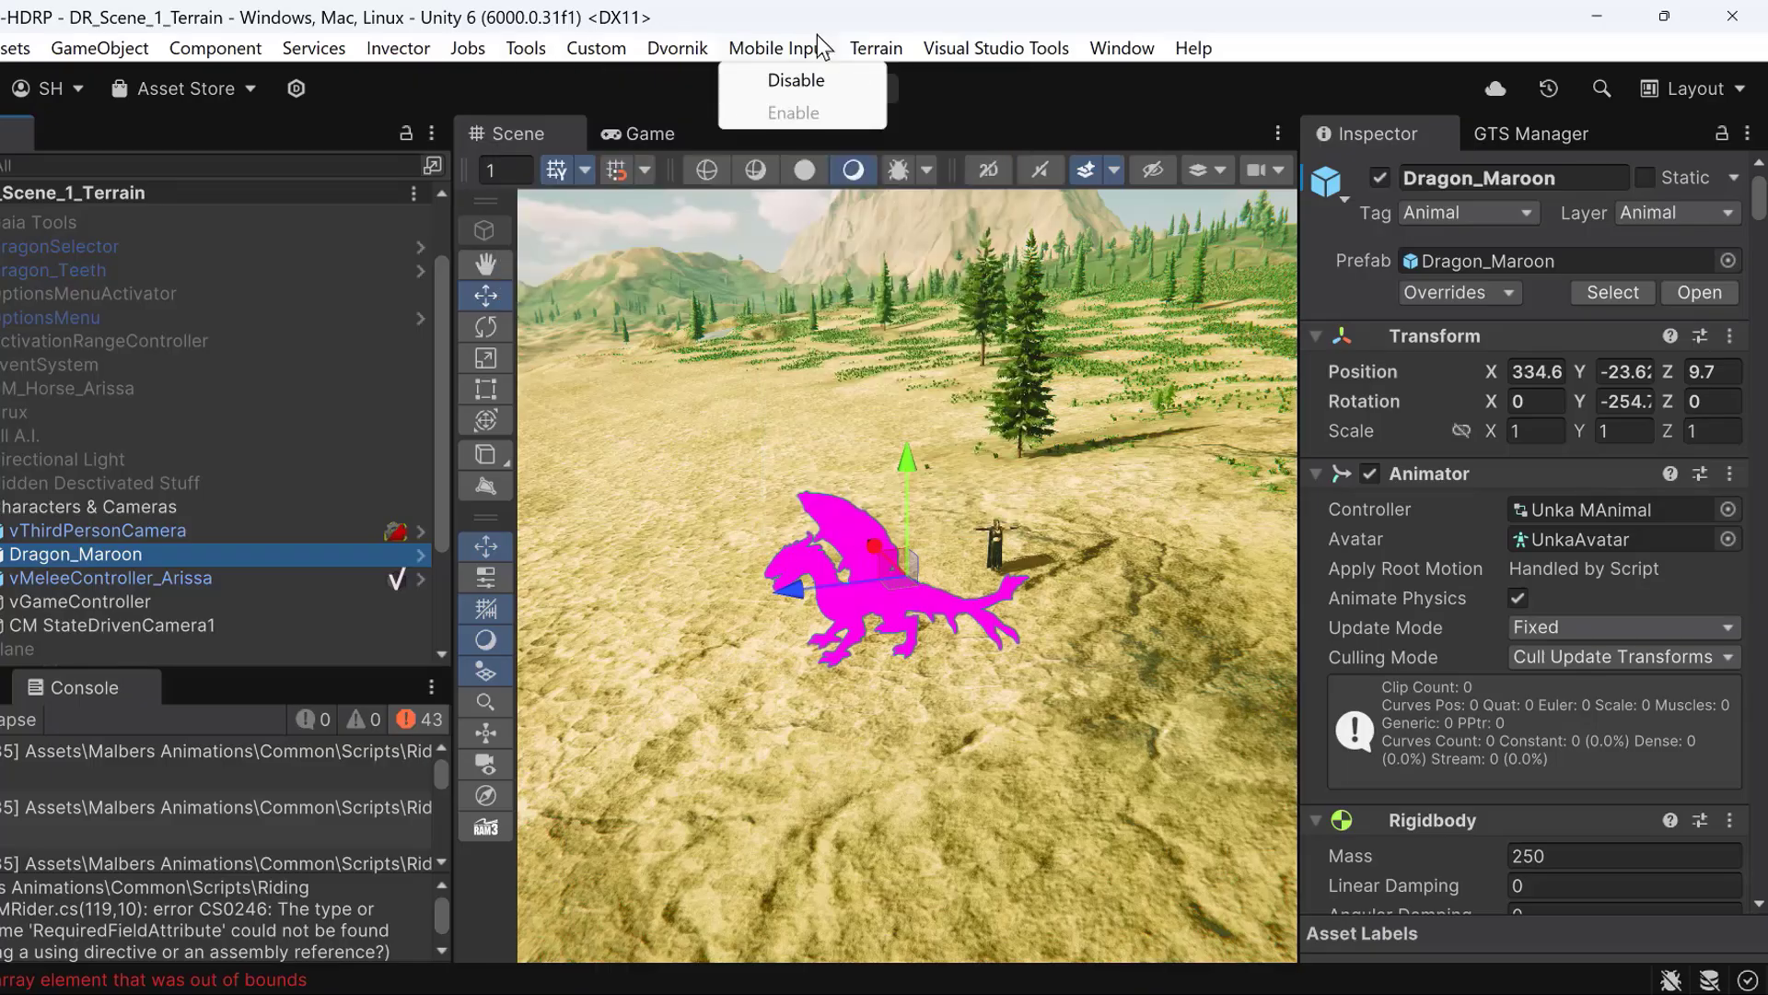
pyautogui.moveTo(1006, 52)
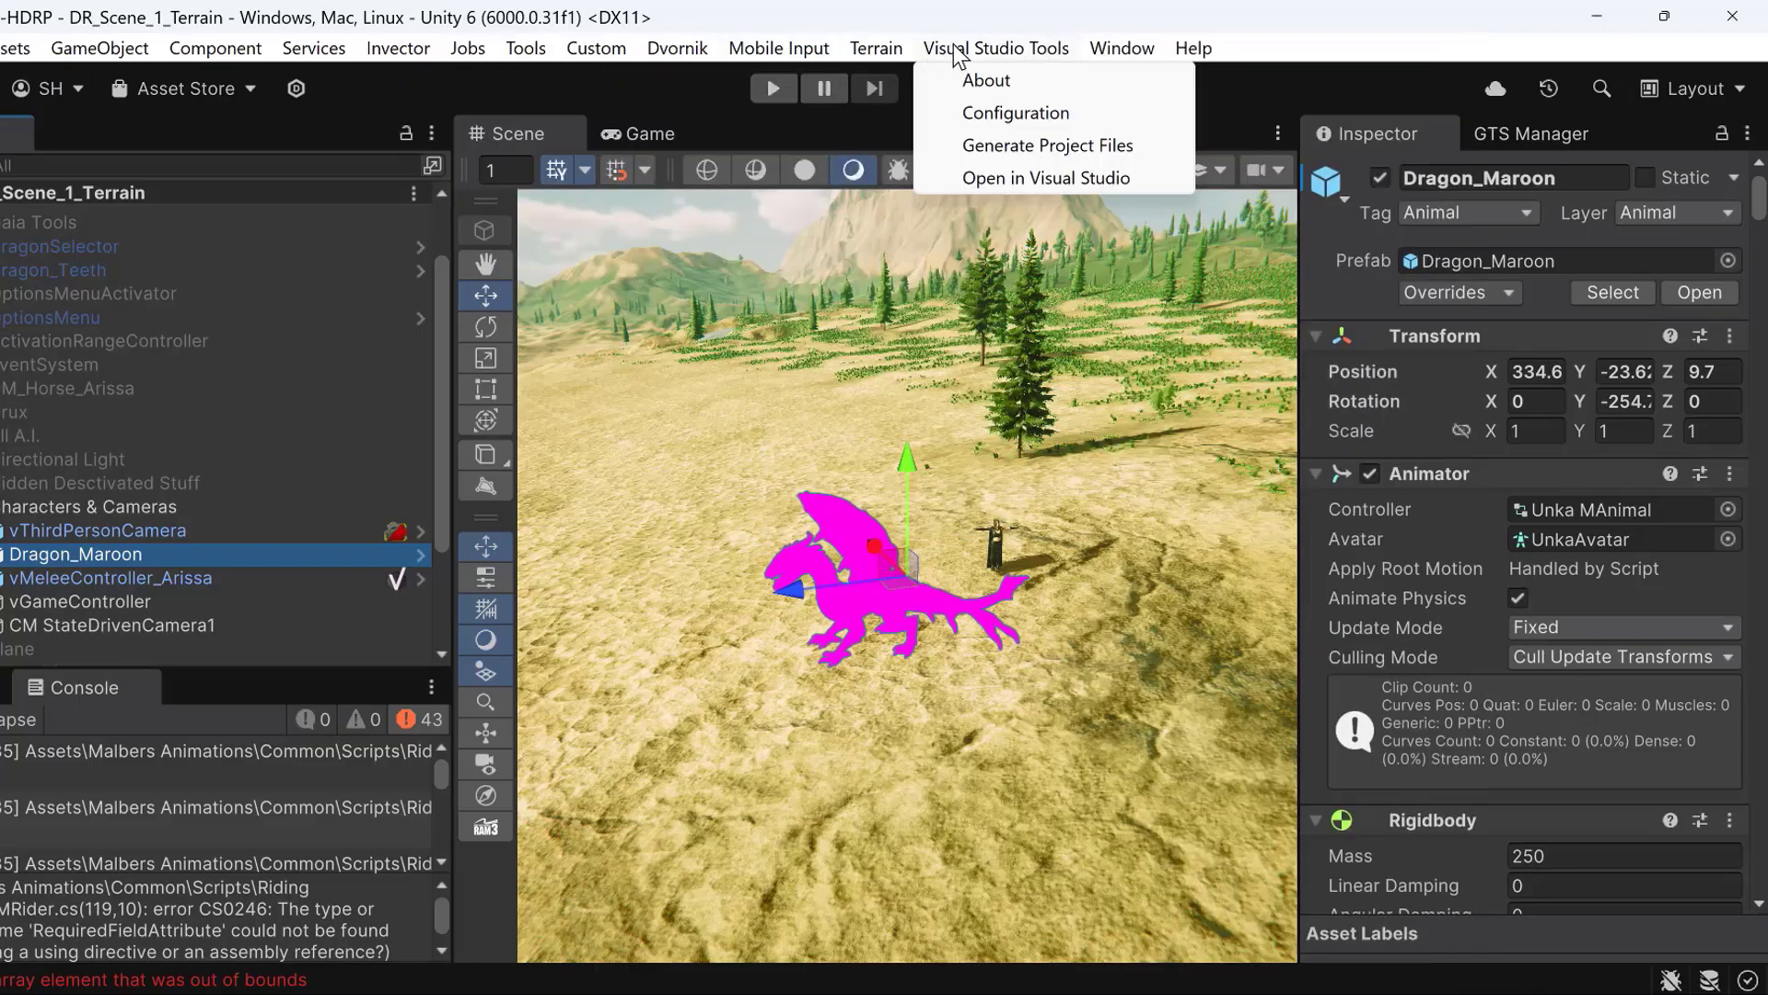
pyautogui.moveTo(1122, 44)
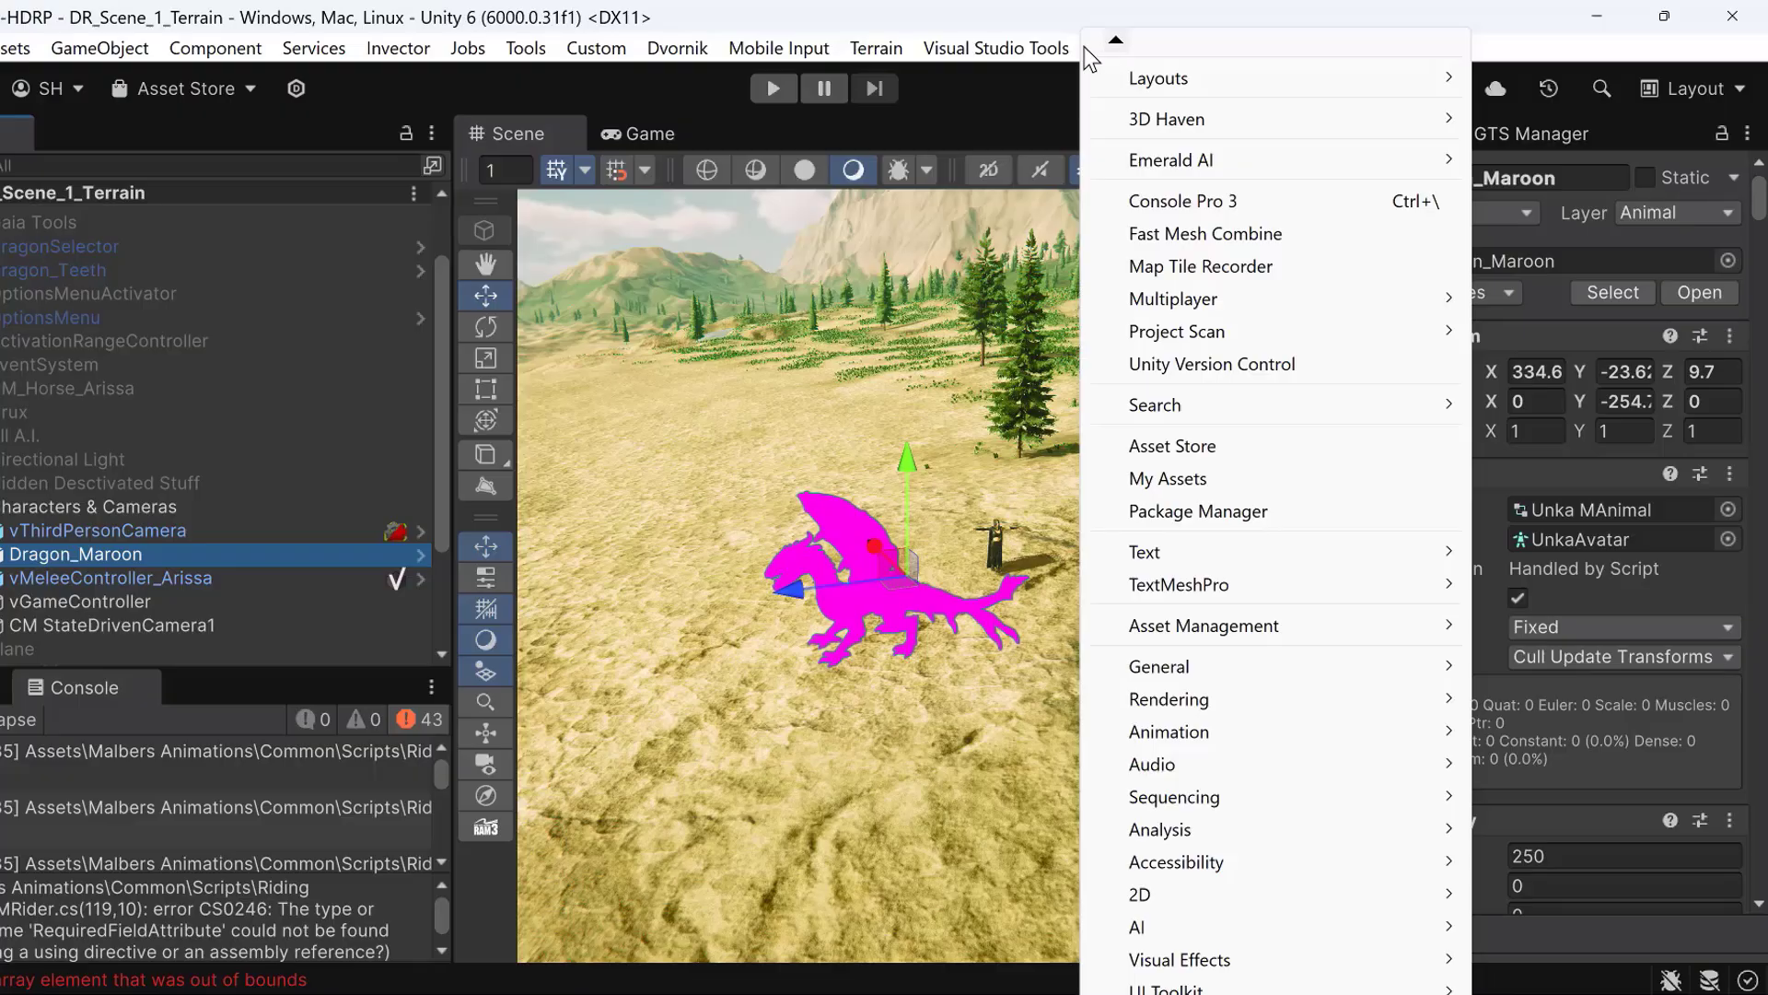
pyautogui.moveTo(42, 53)
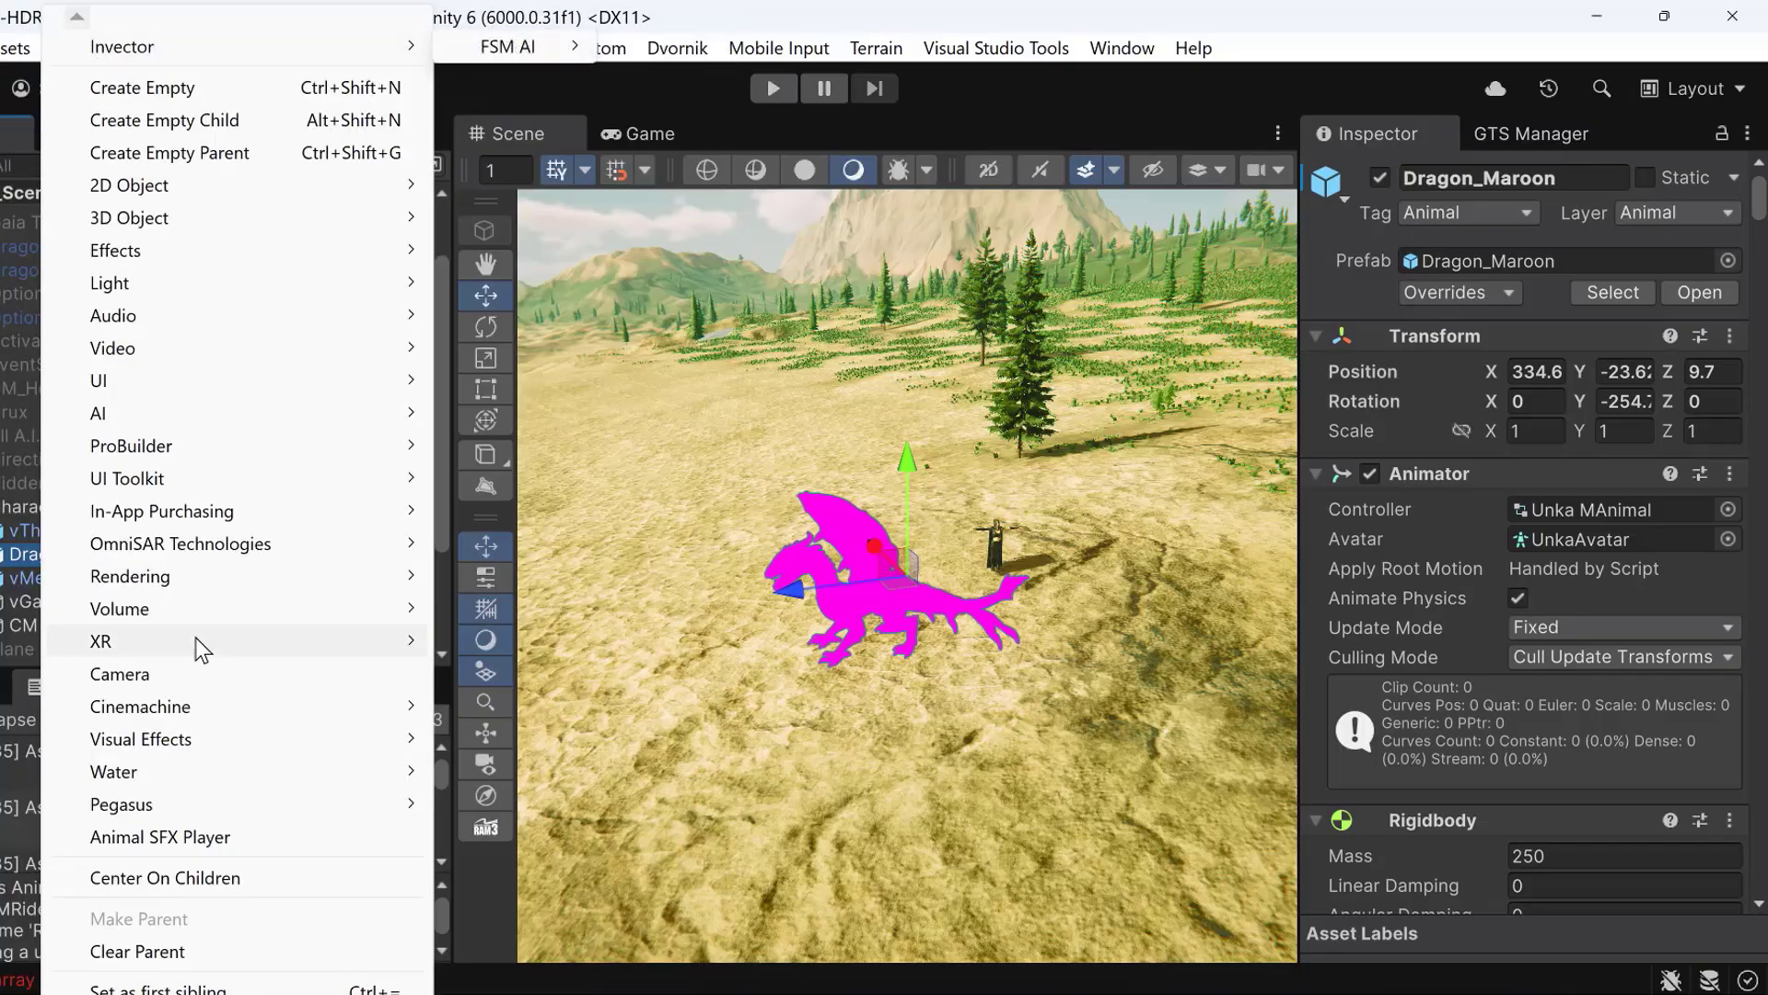
pyautogui.moveTo(157, 62)
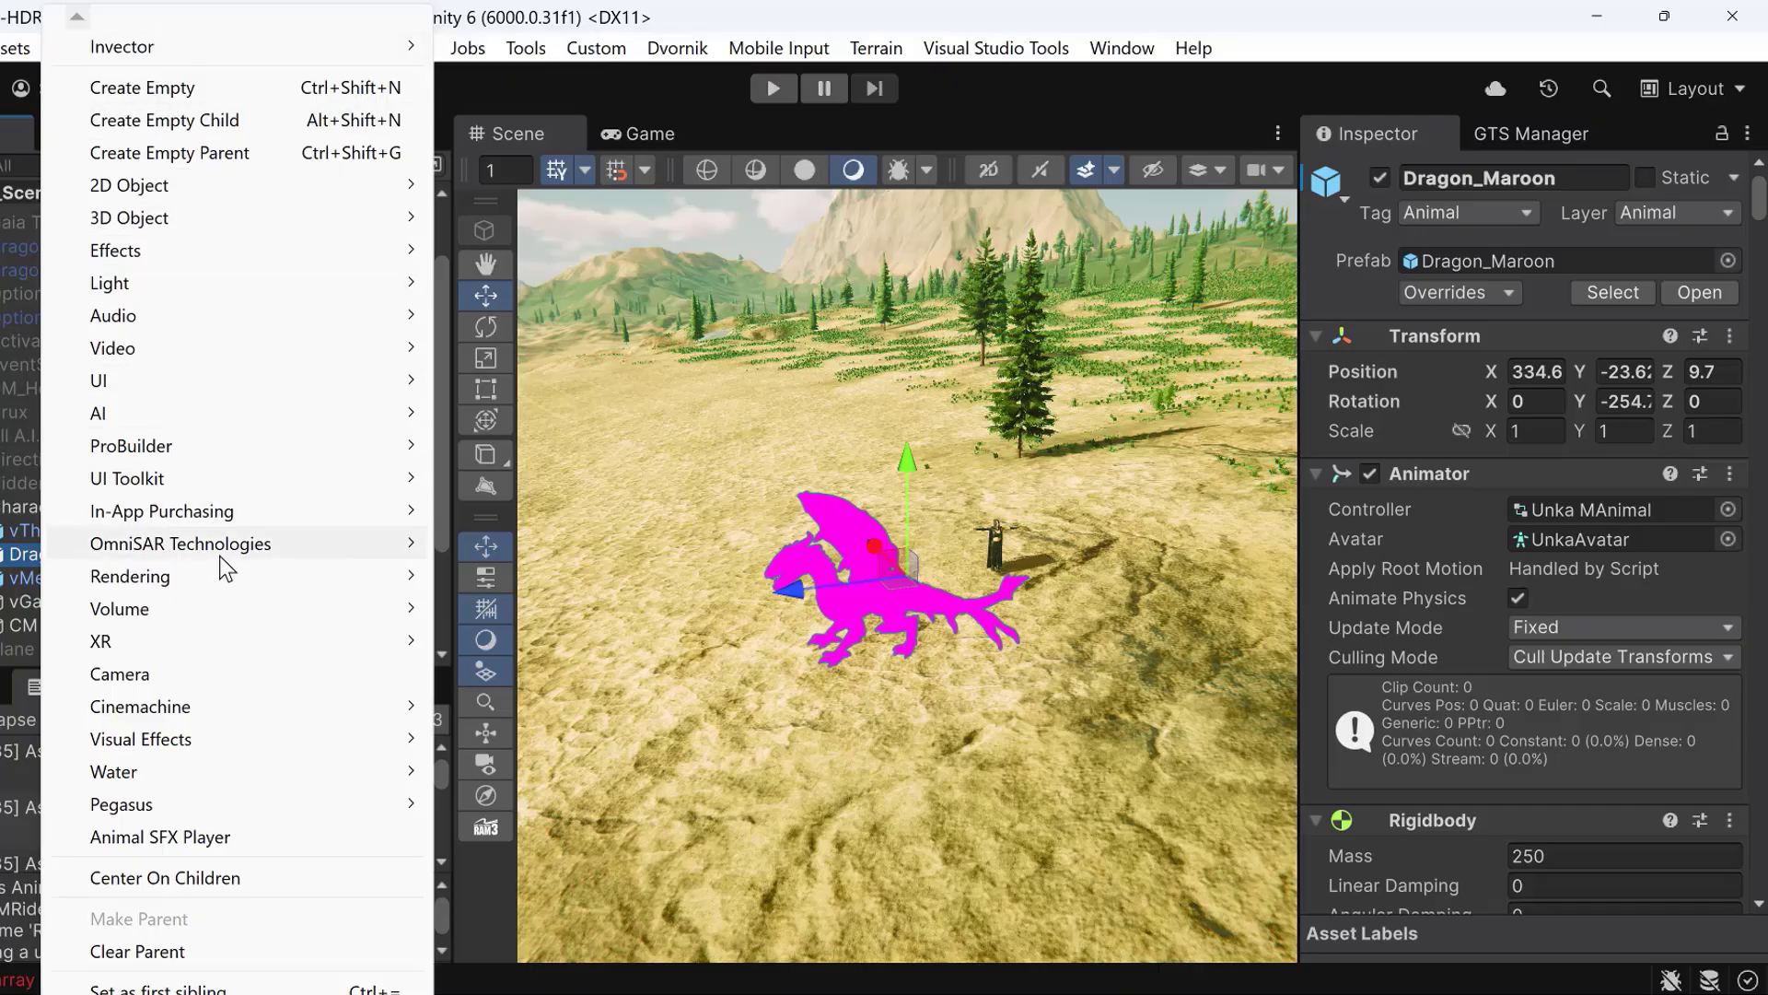
pyautogui.moveTo(214, 770)
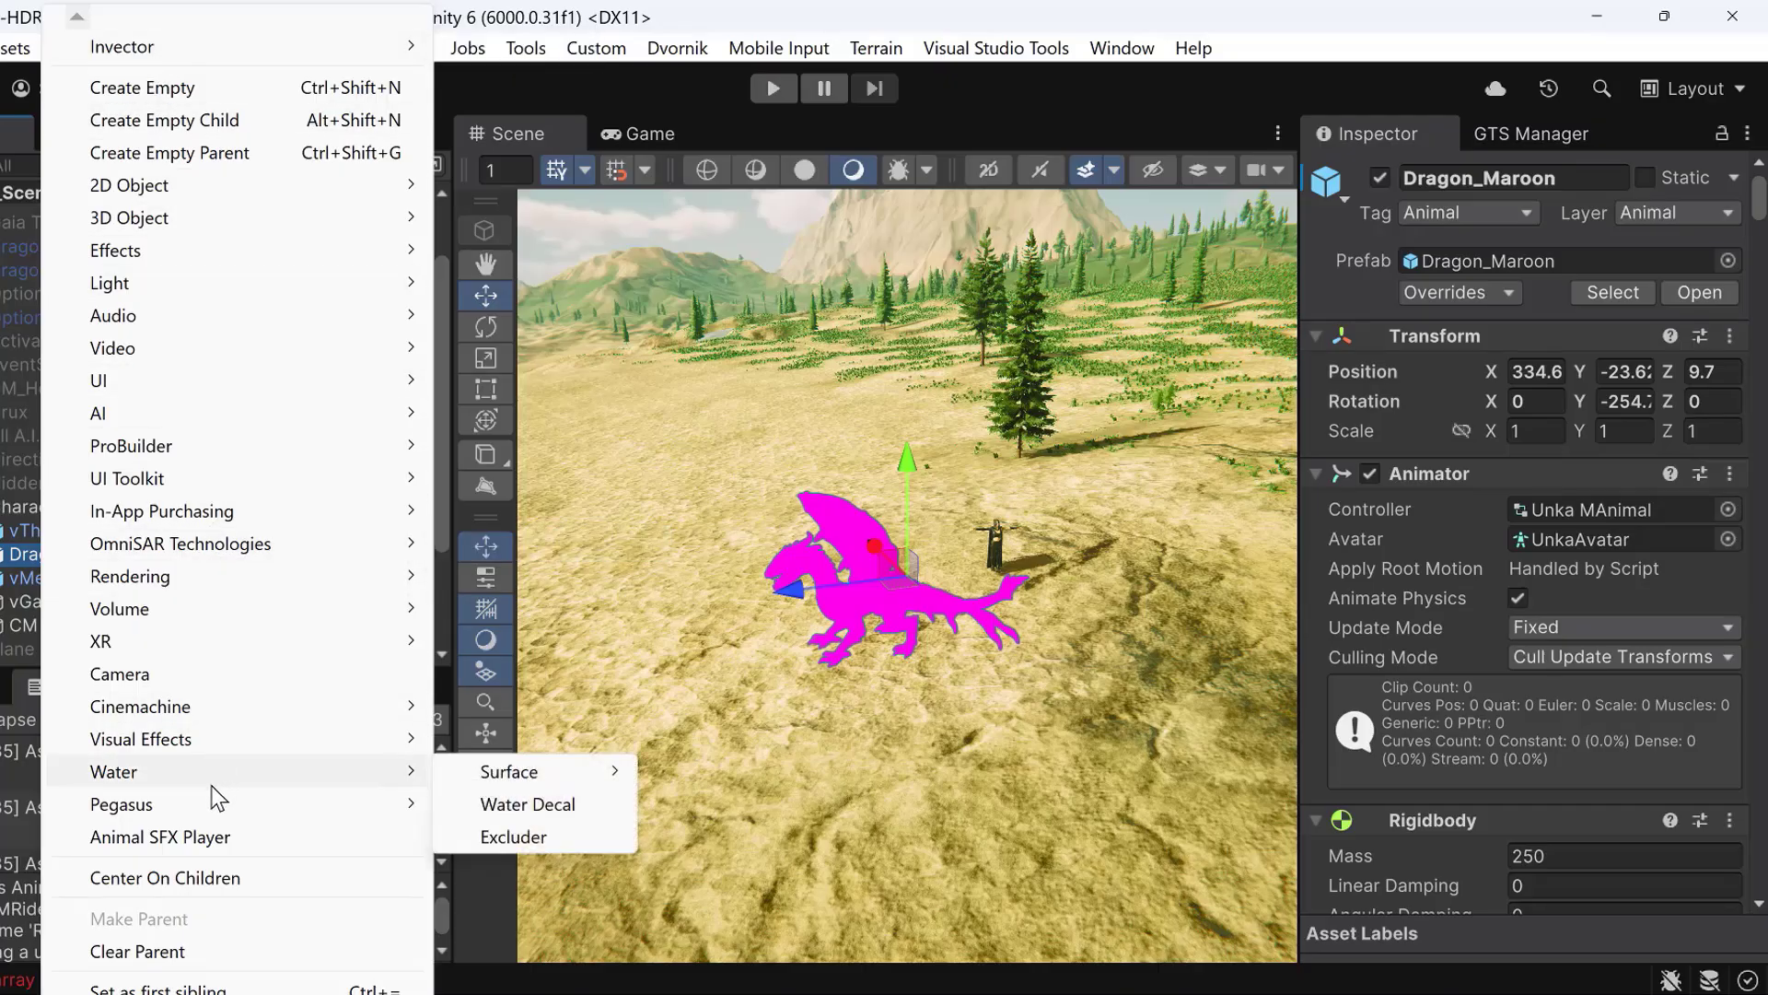
pyautogui.moveTo(212, 992)
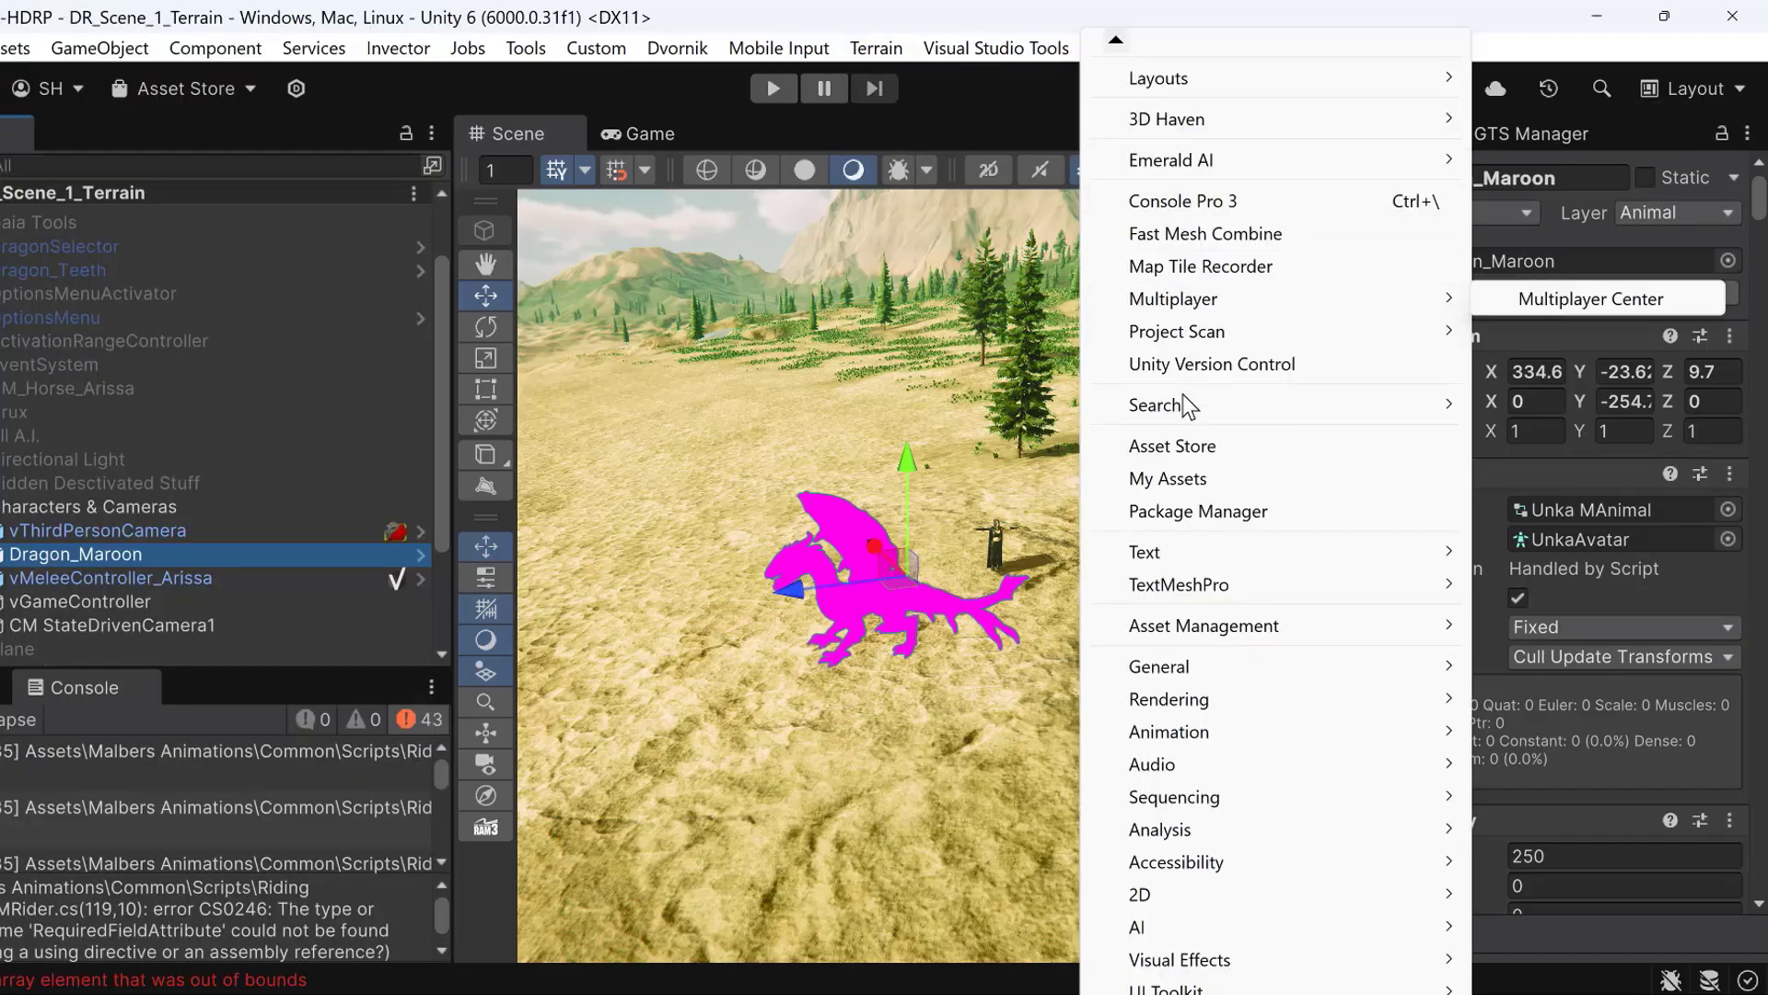
pyautogui.moveTo(1173, 635)
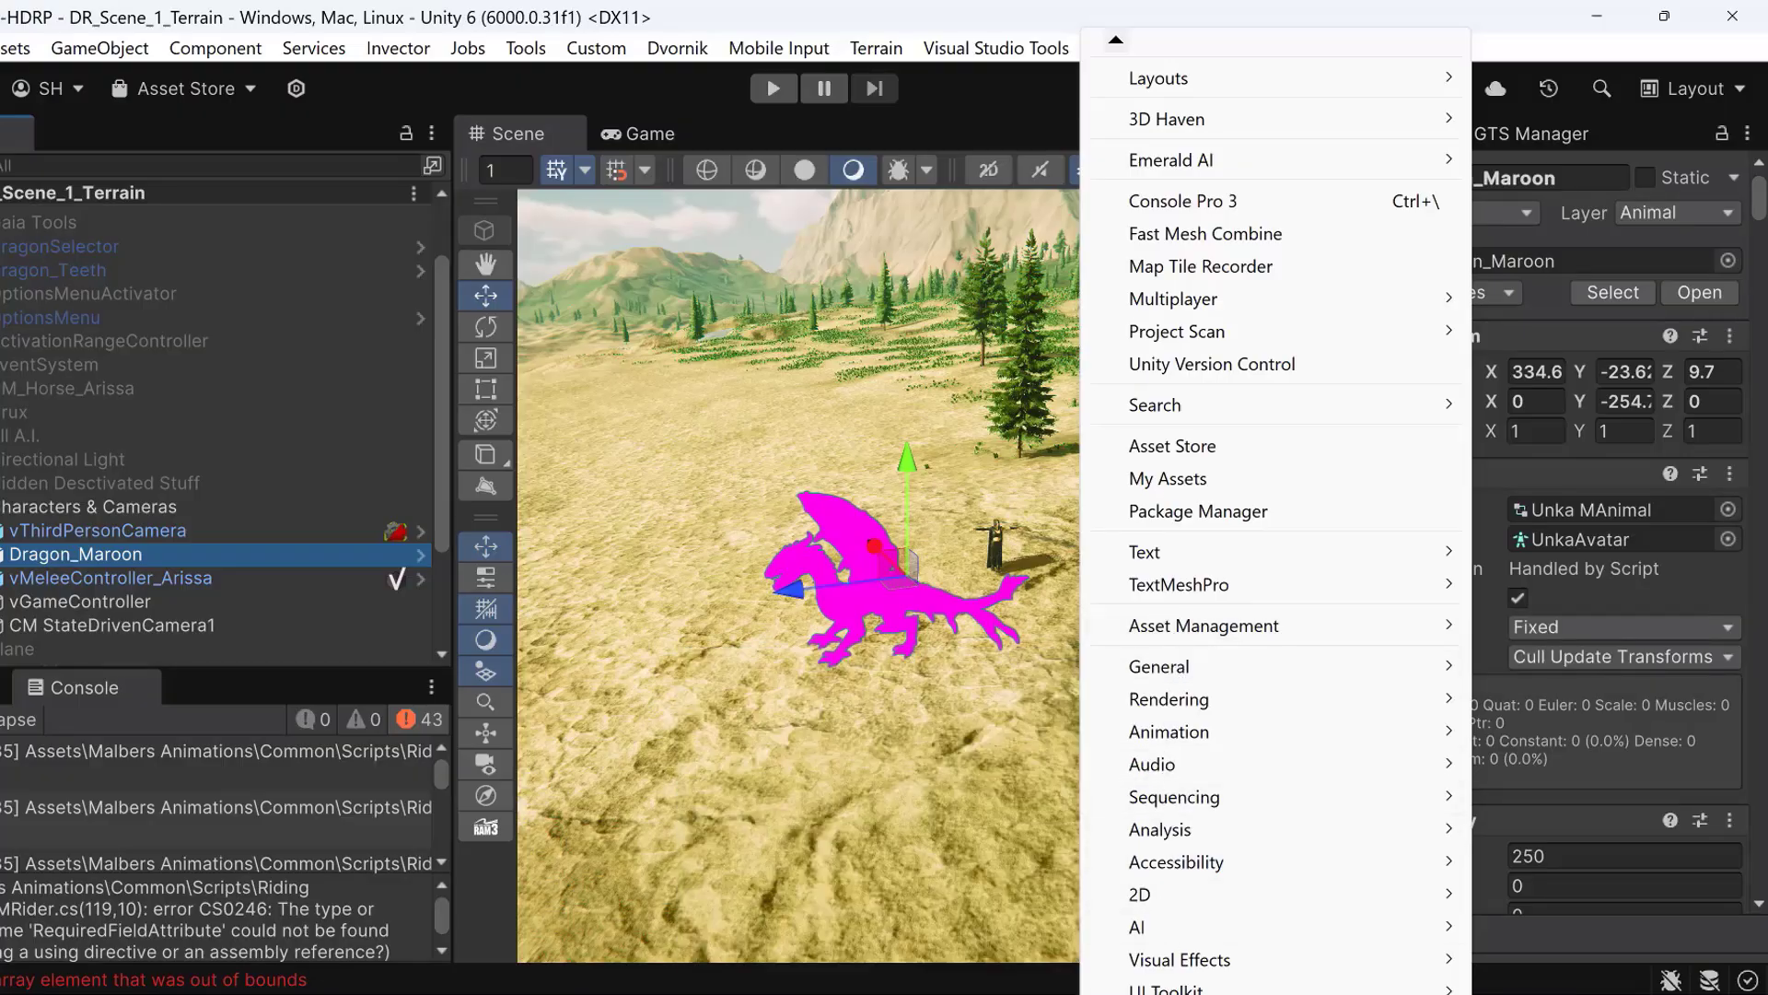
# Step: Select a terrain tile in the Scene view and collapse Gaia Terrains in the Hierarchy
pyautogui.click(813, 611)
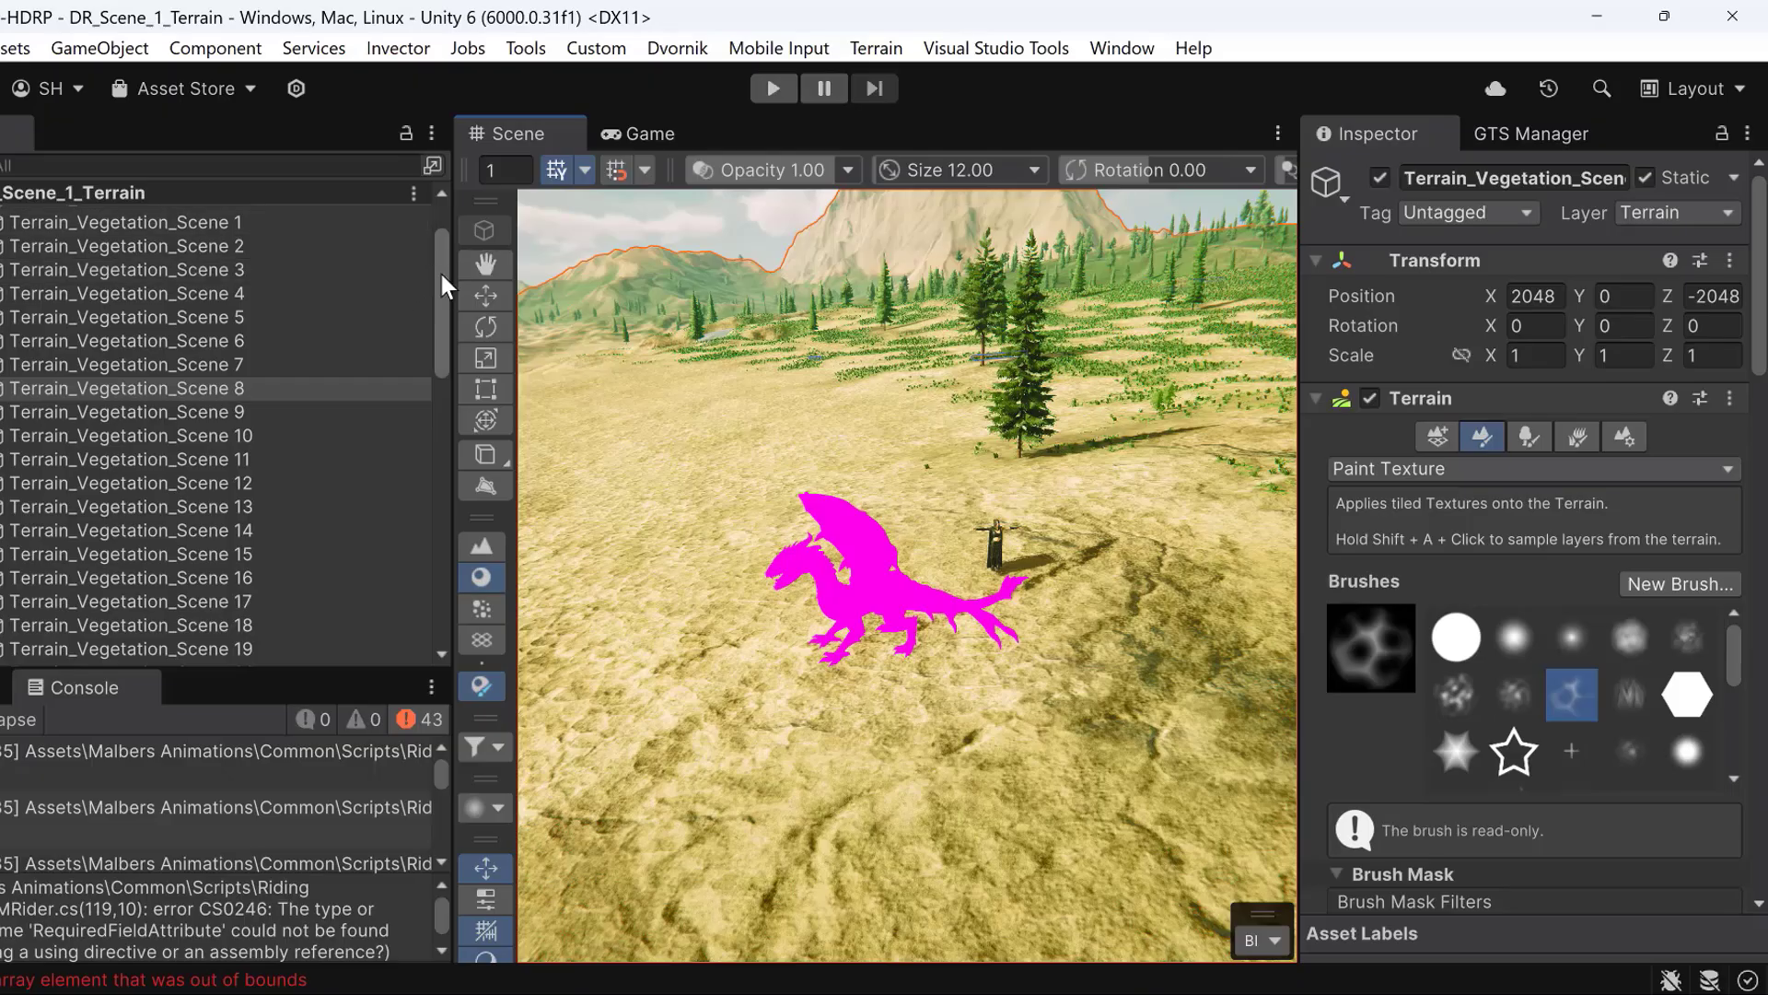
pyautogui.moveTo(439, 269); pyautogui.dragTo(440, 230)
pyautogui.click(1, 264)
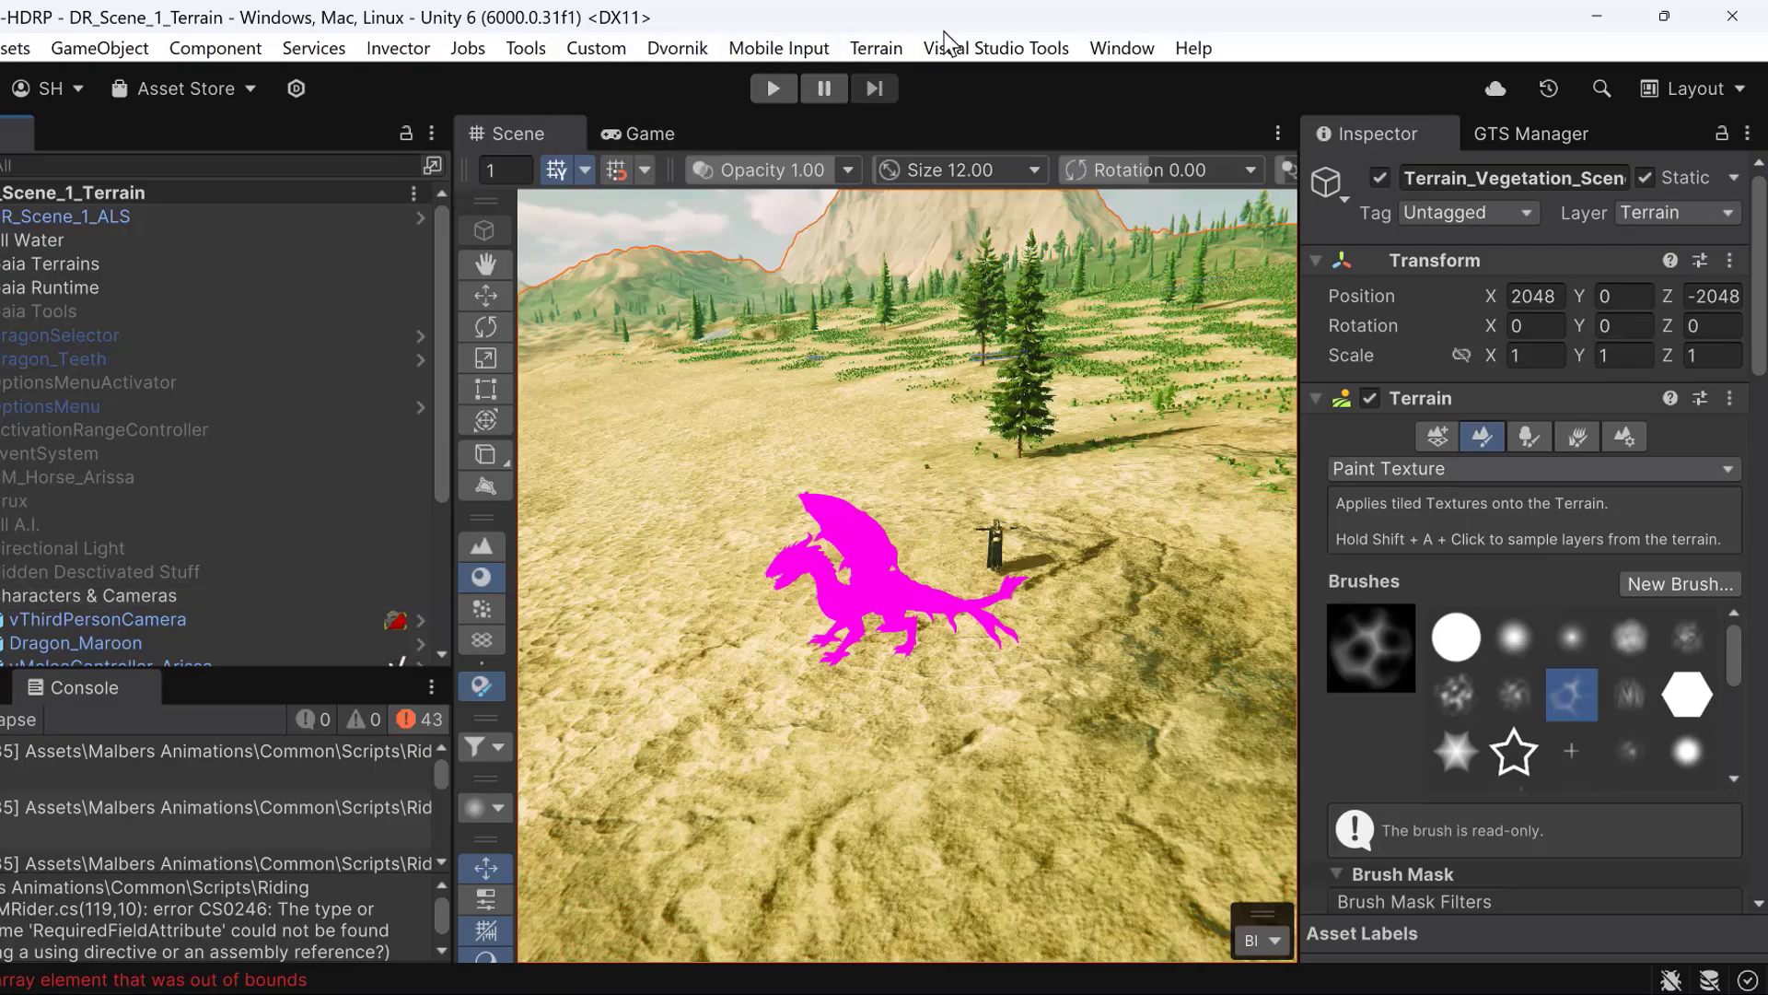
# Step: Search the Package Manager's purchased assets for "iRVIL" and check the release notes of Irval the Wyvern
pyautogui.click(1128, 52)
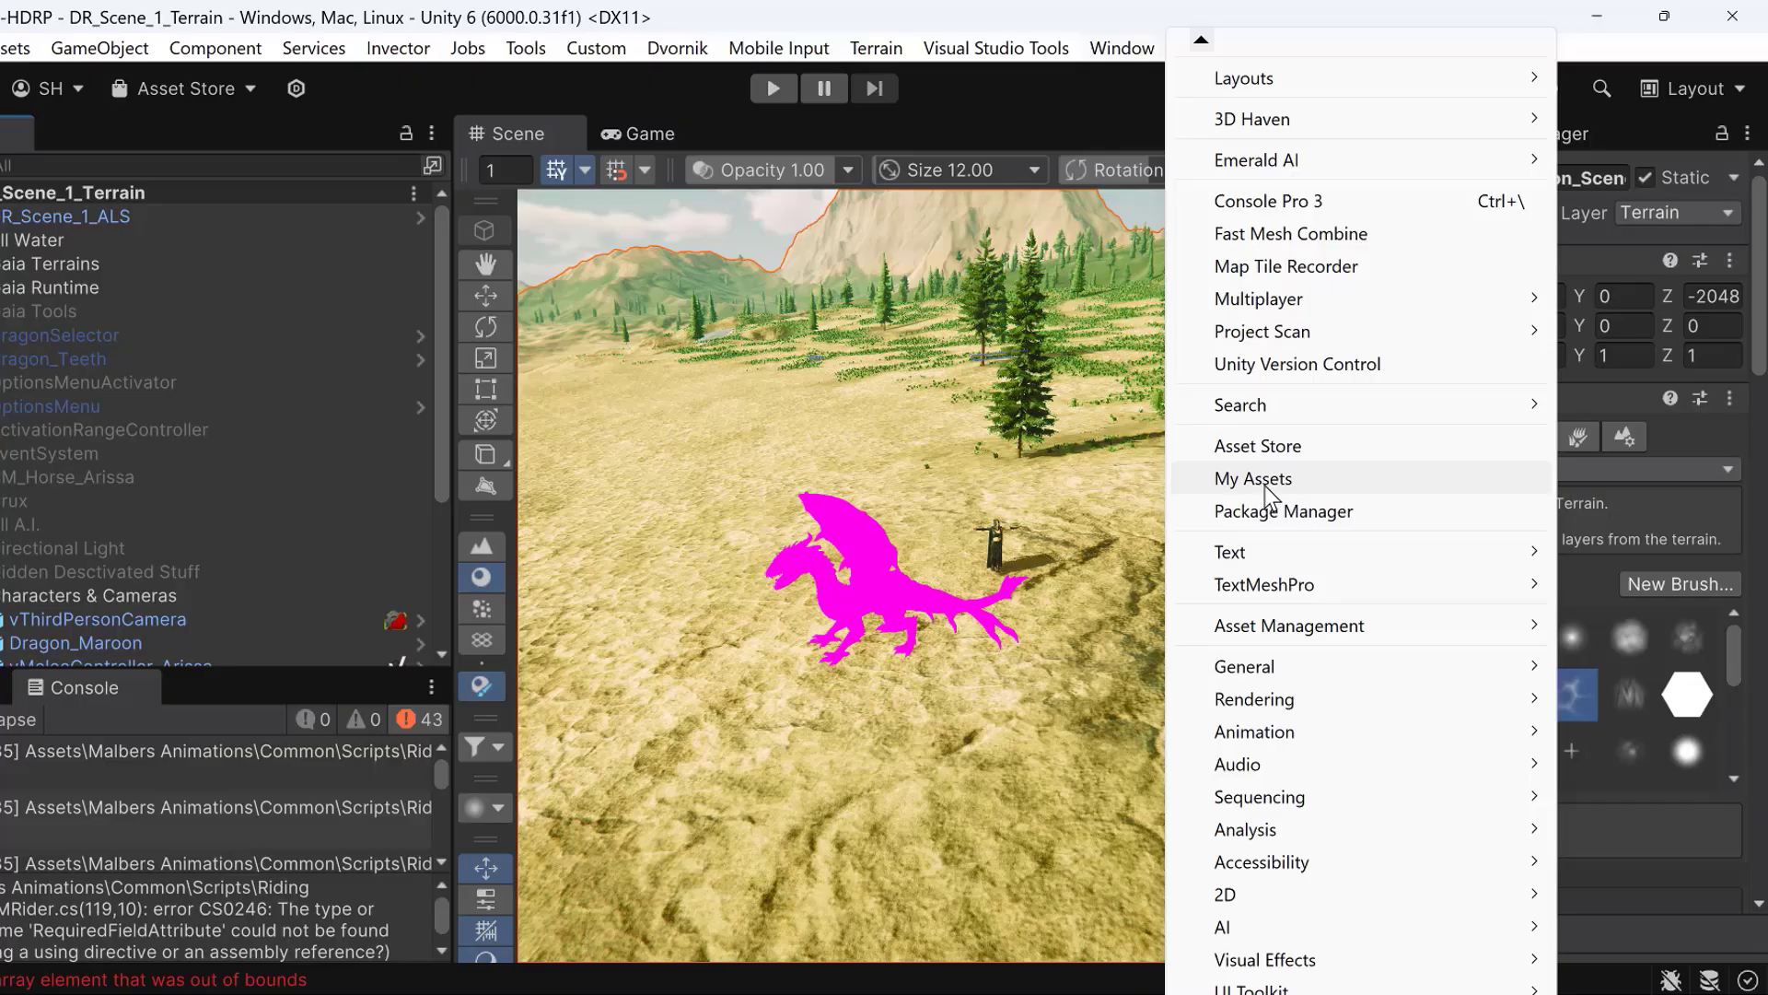
pyautogui.click(1278, 516)
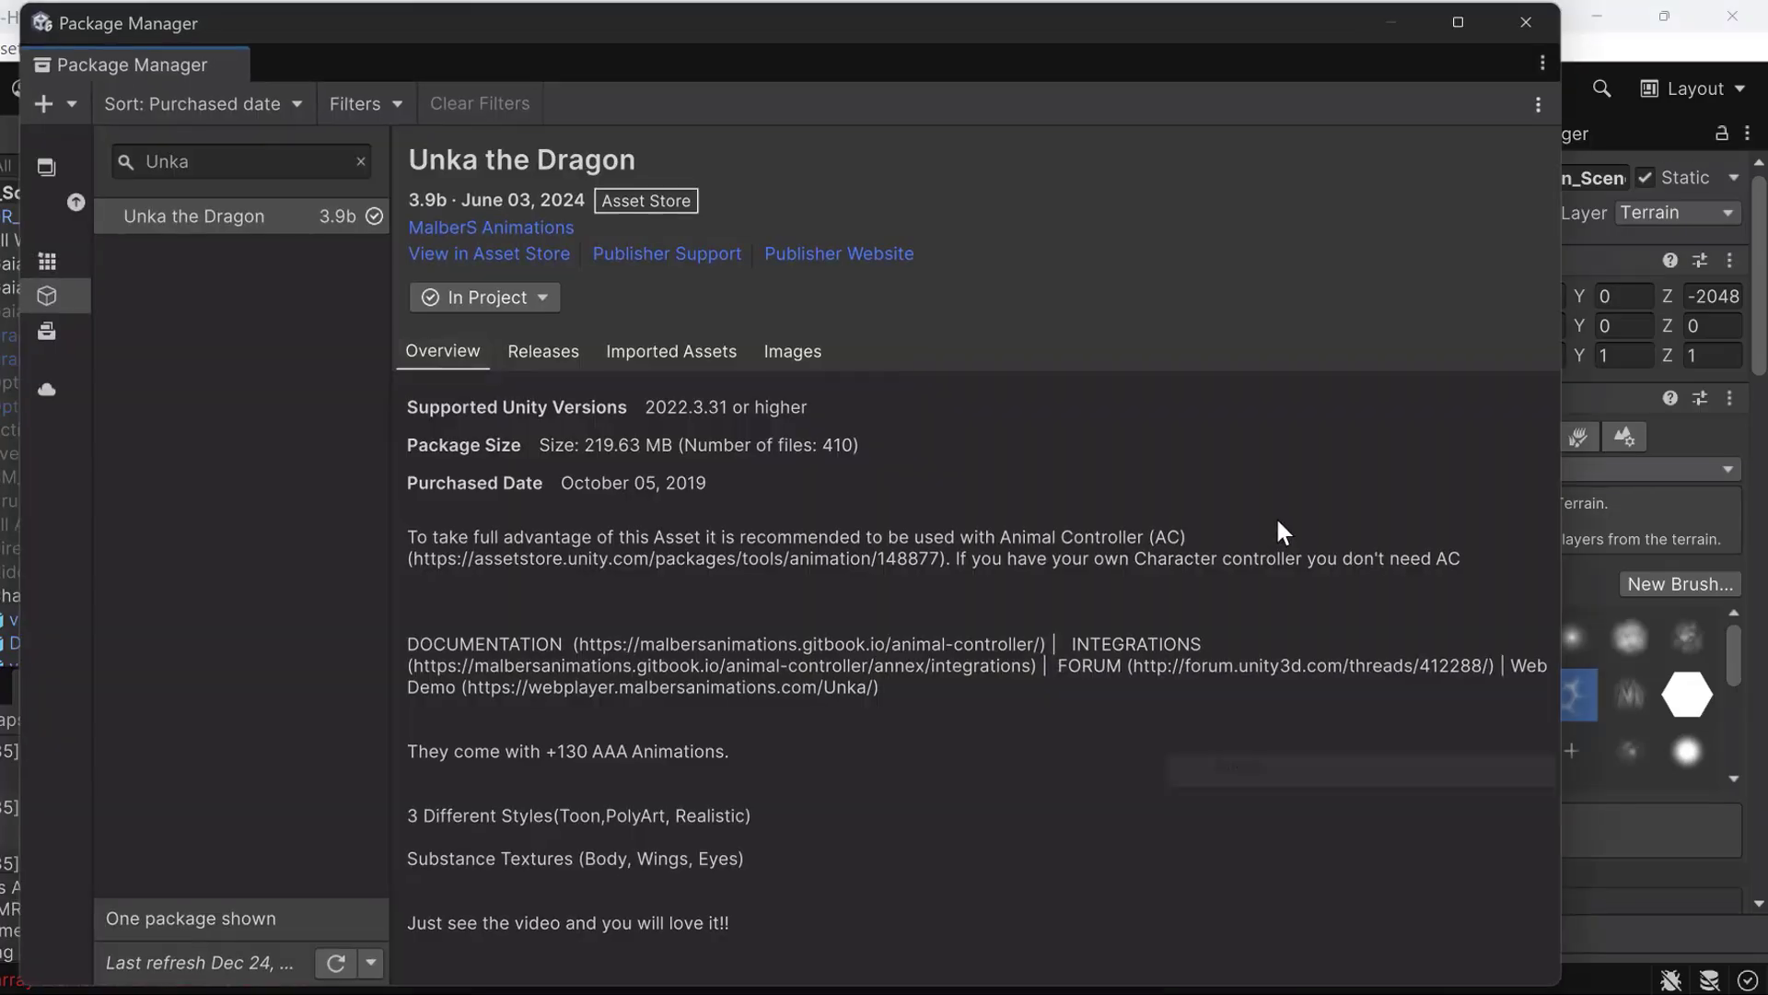
pyautogui.click(192, 158)
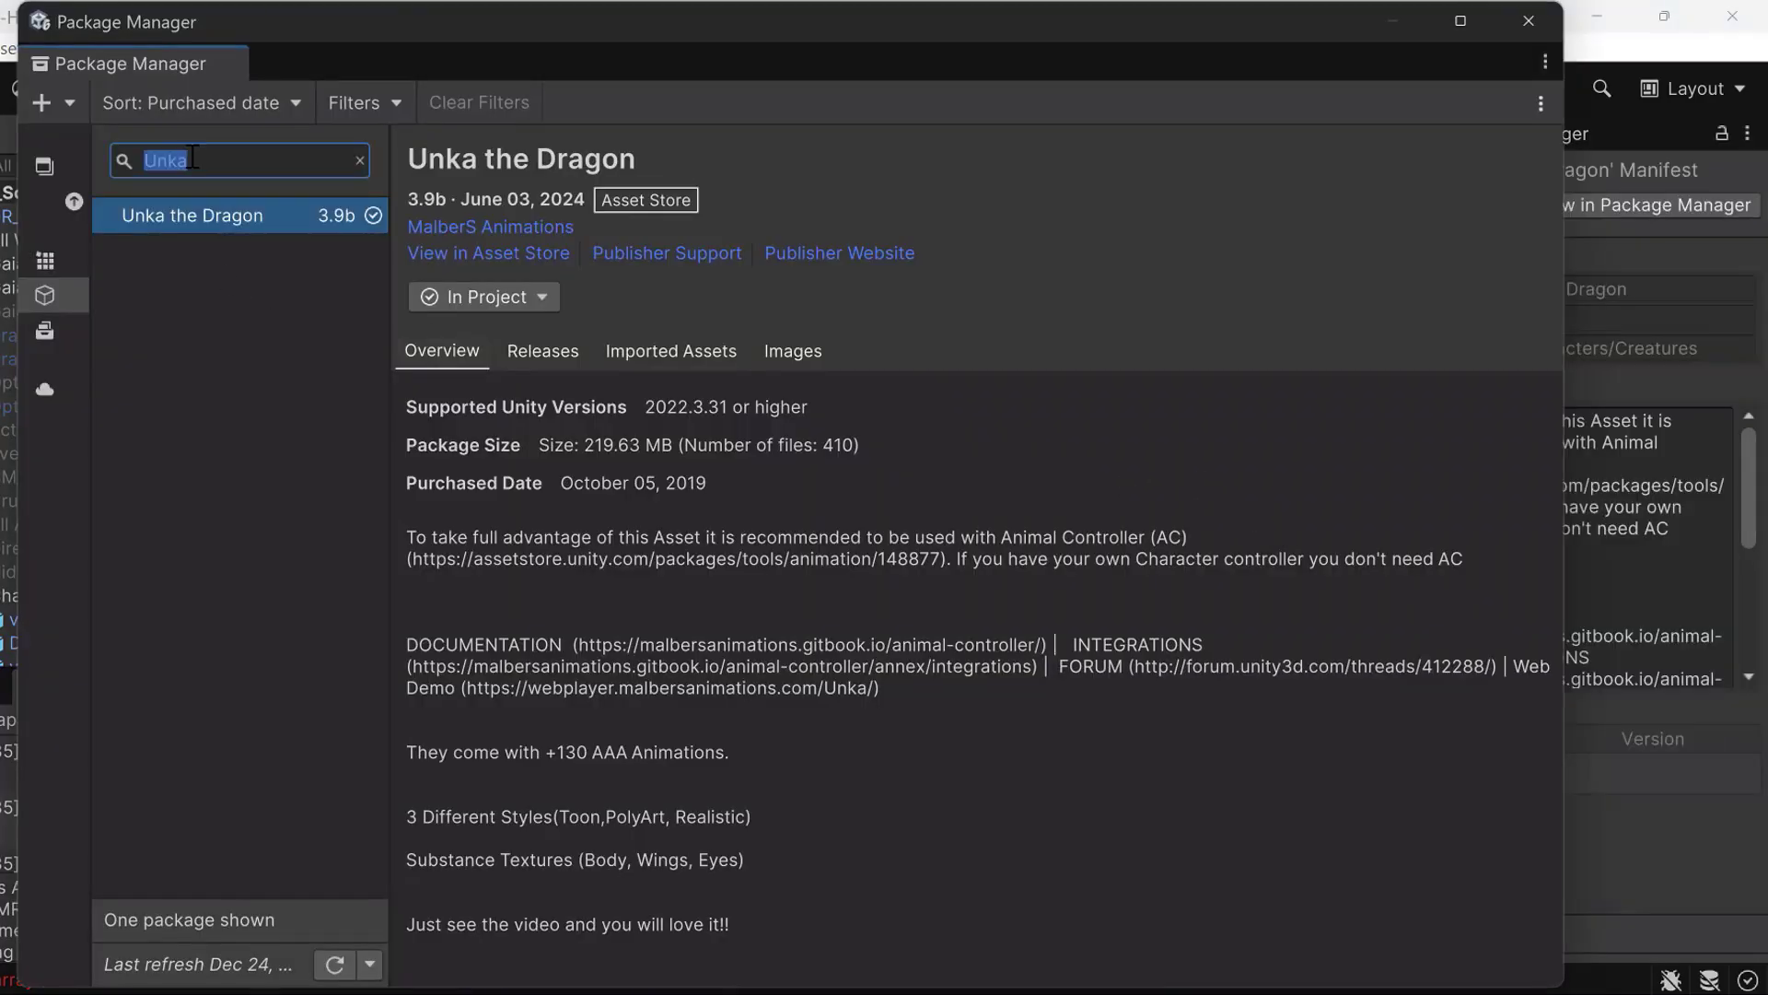
pyautogui.write('i')
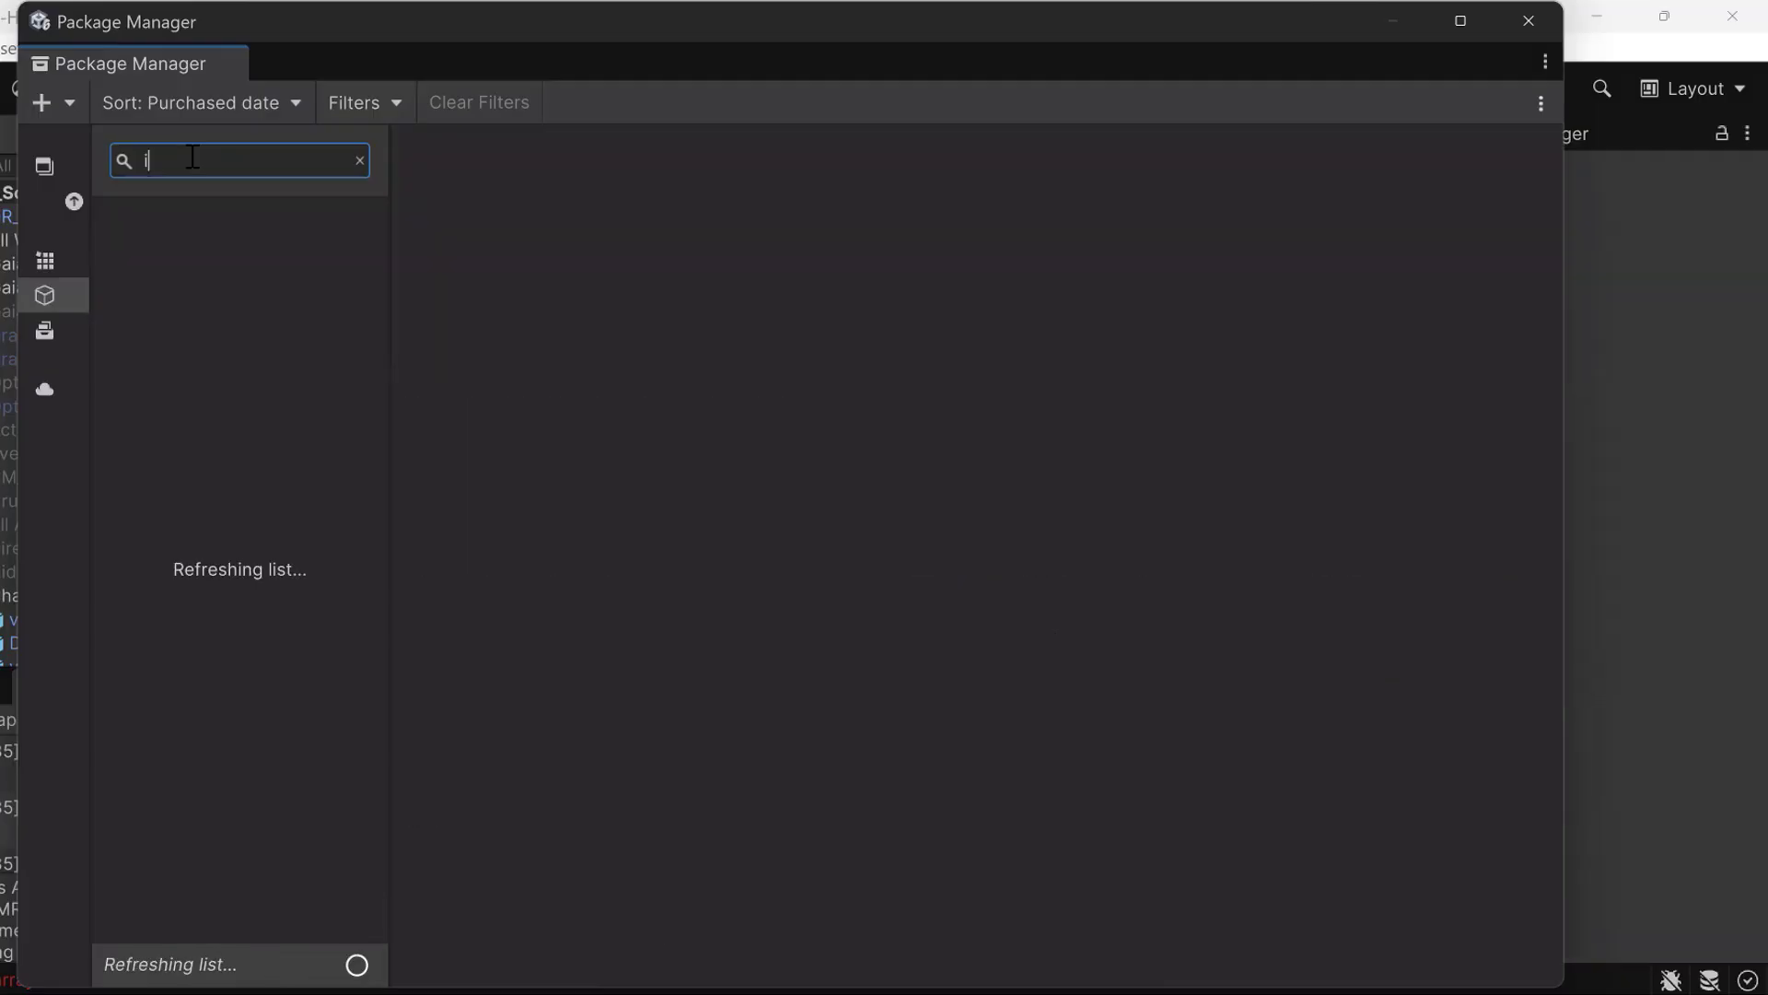
pyautogui.write('RVIL')
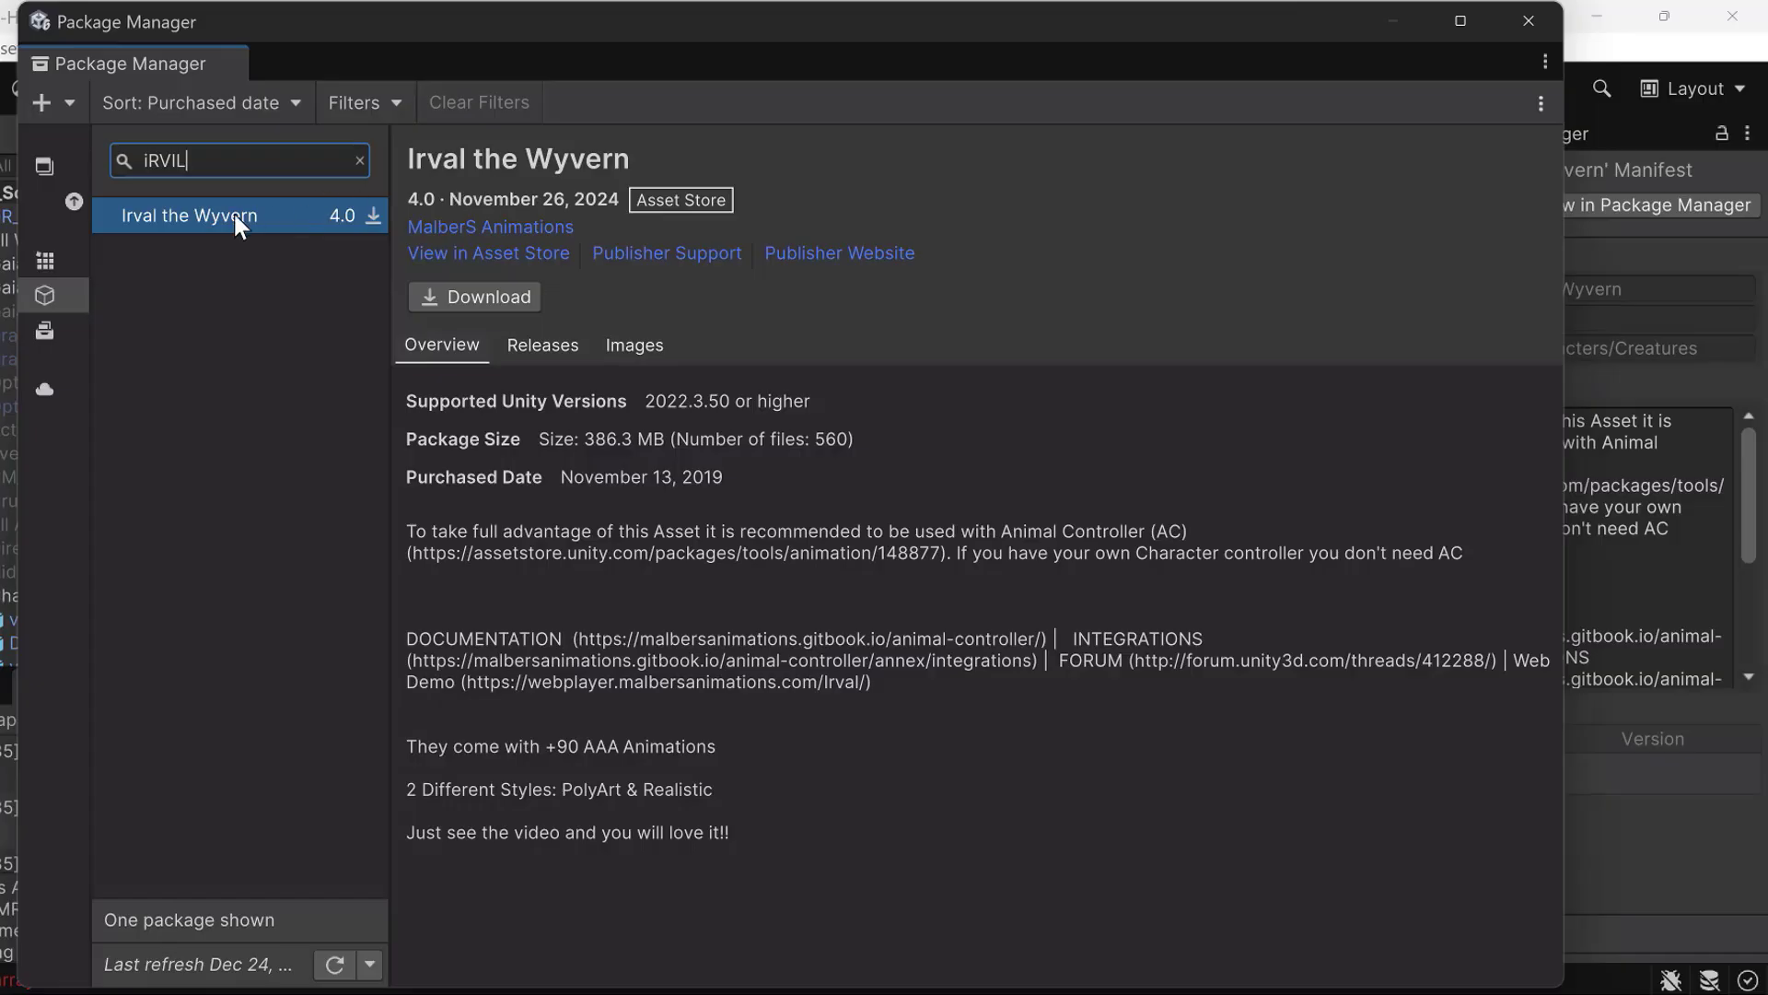
pyautogui.click(536, 348)
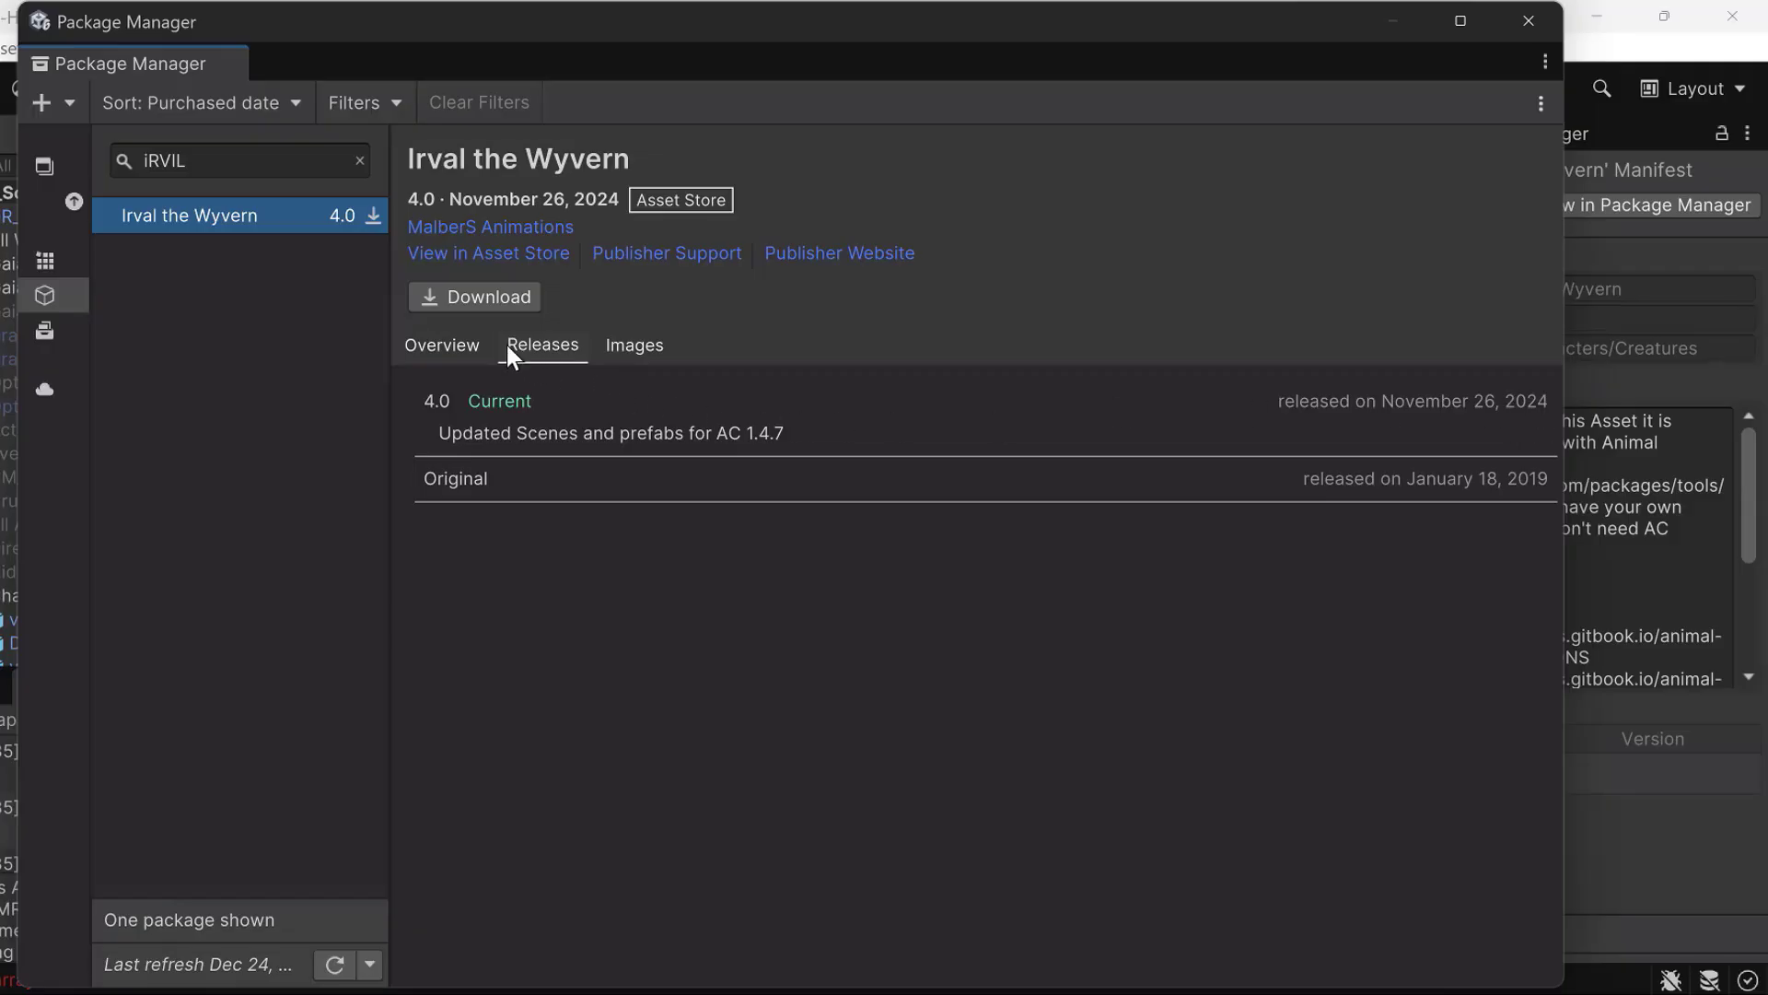
pyautogui.click(429, 346)
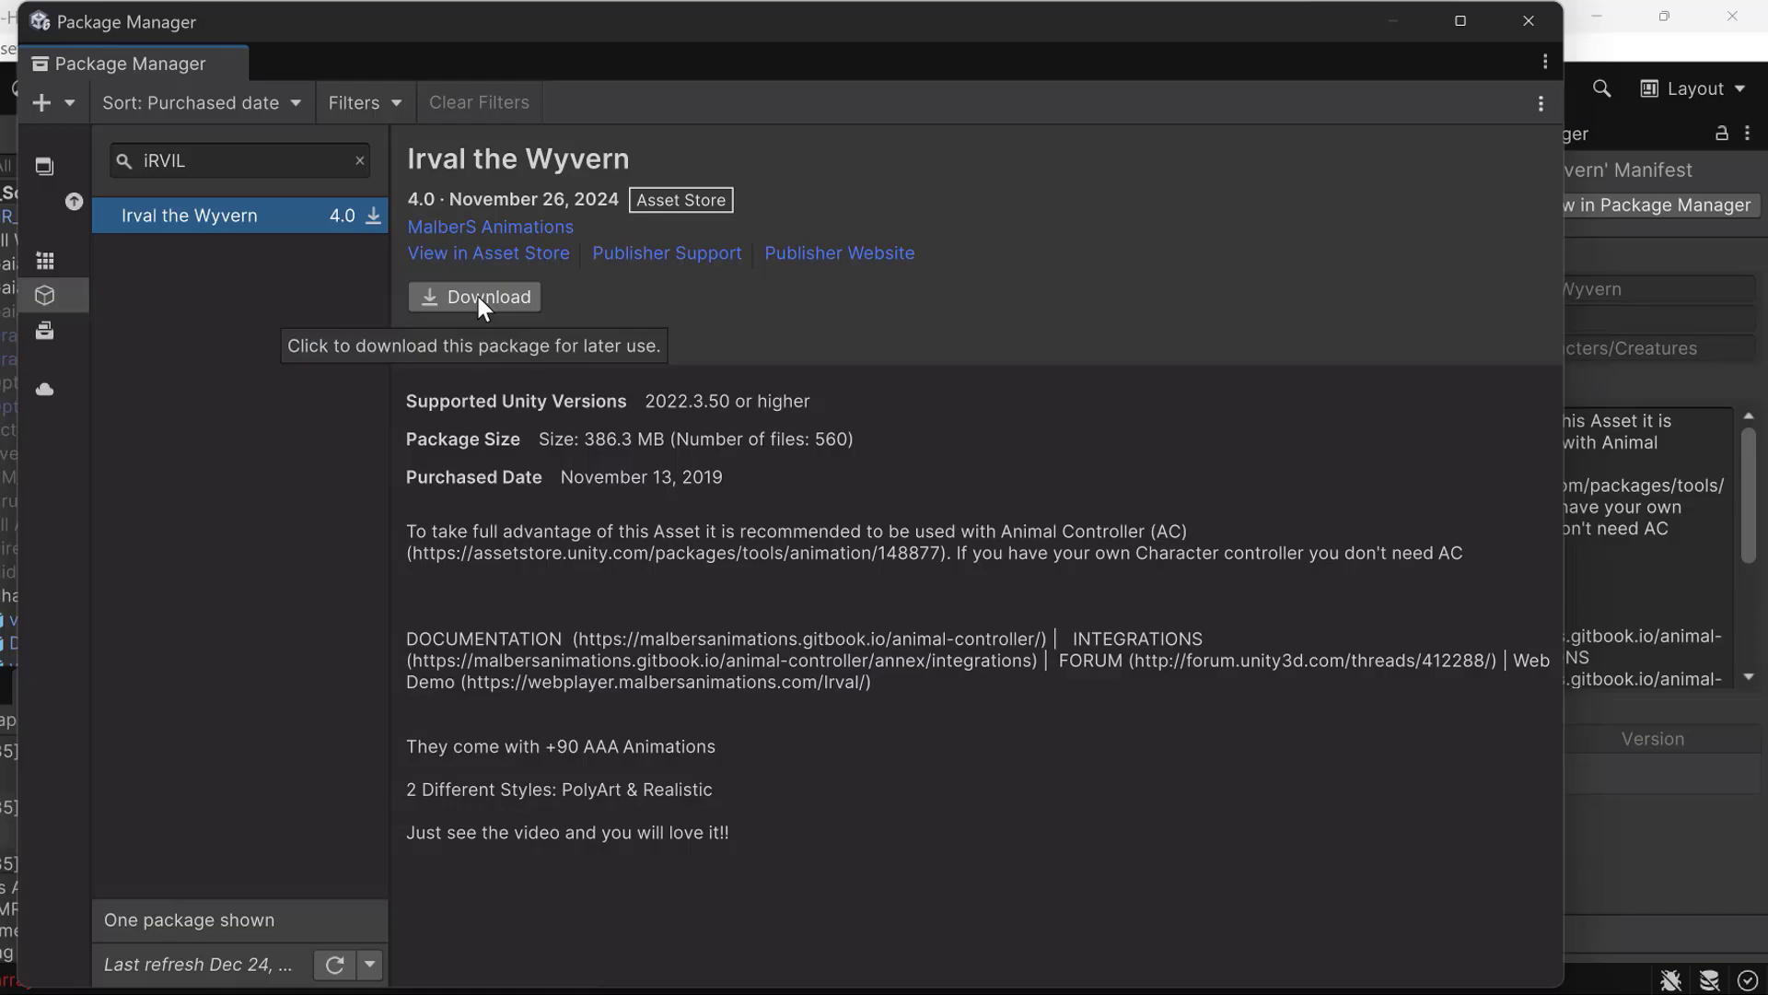
# Step: Download Irval the Wyvern 4.0, import it into the project and close the Package Manager
pyautogui.click(478, 297)
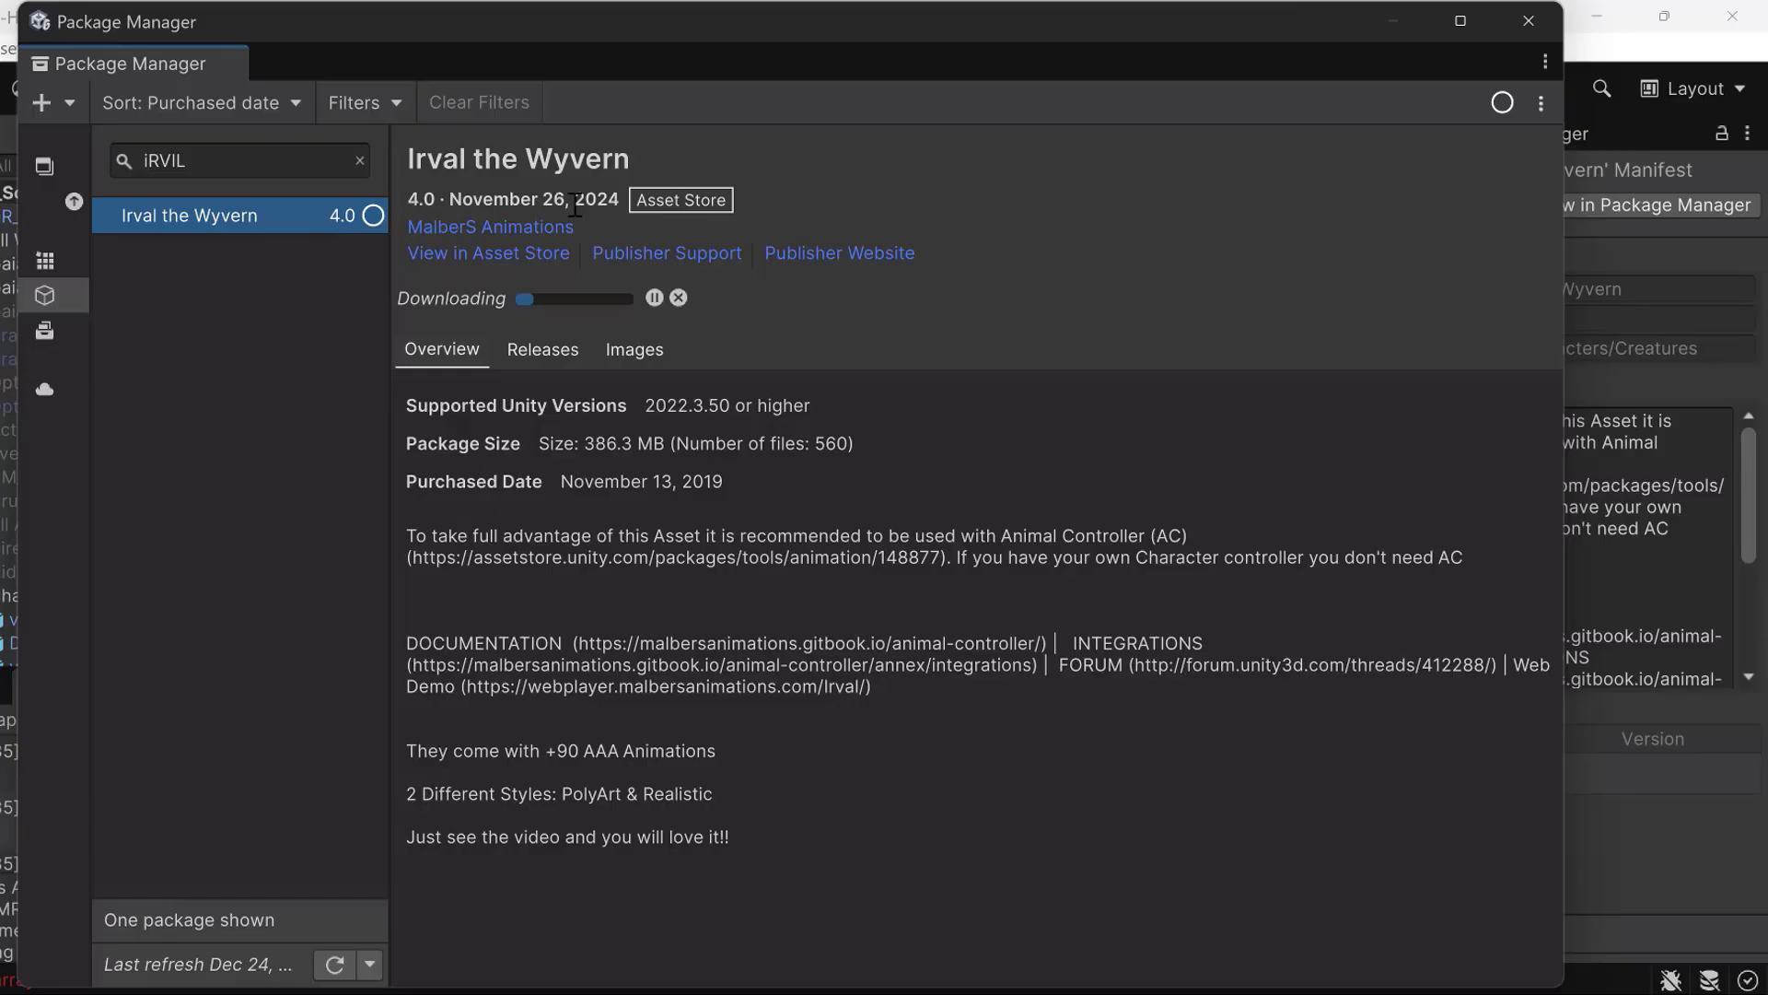
pyautogui.click(541, 352)
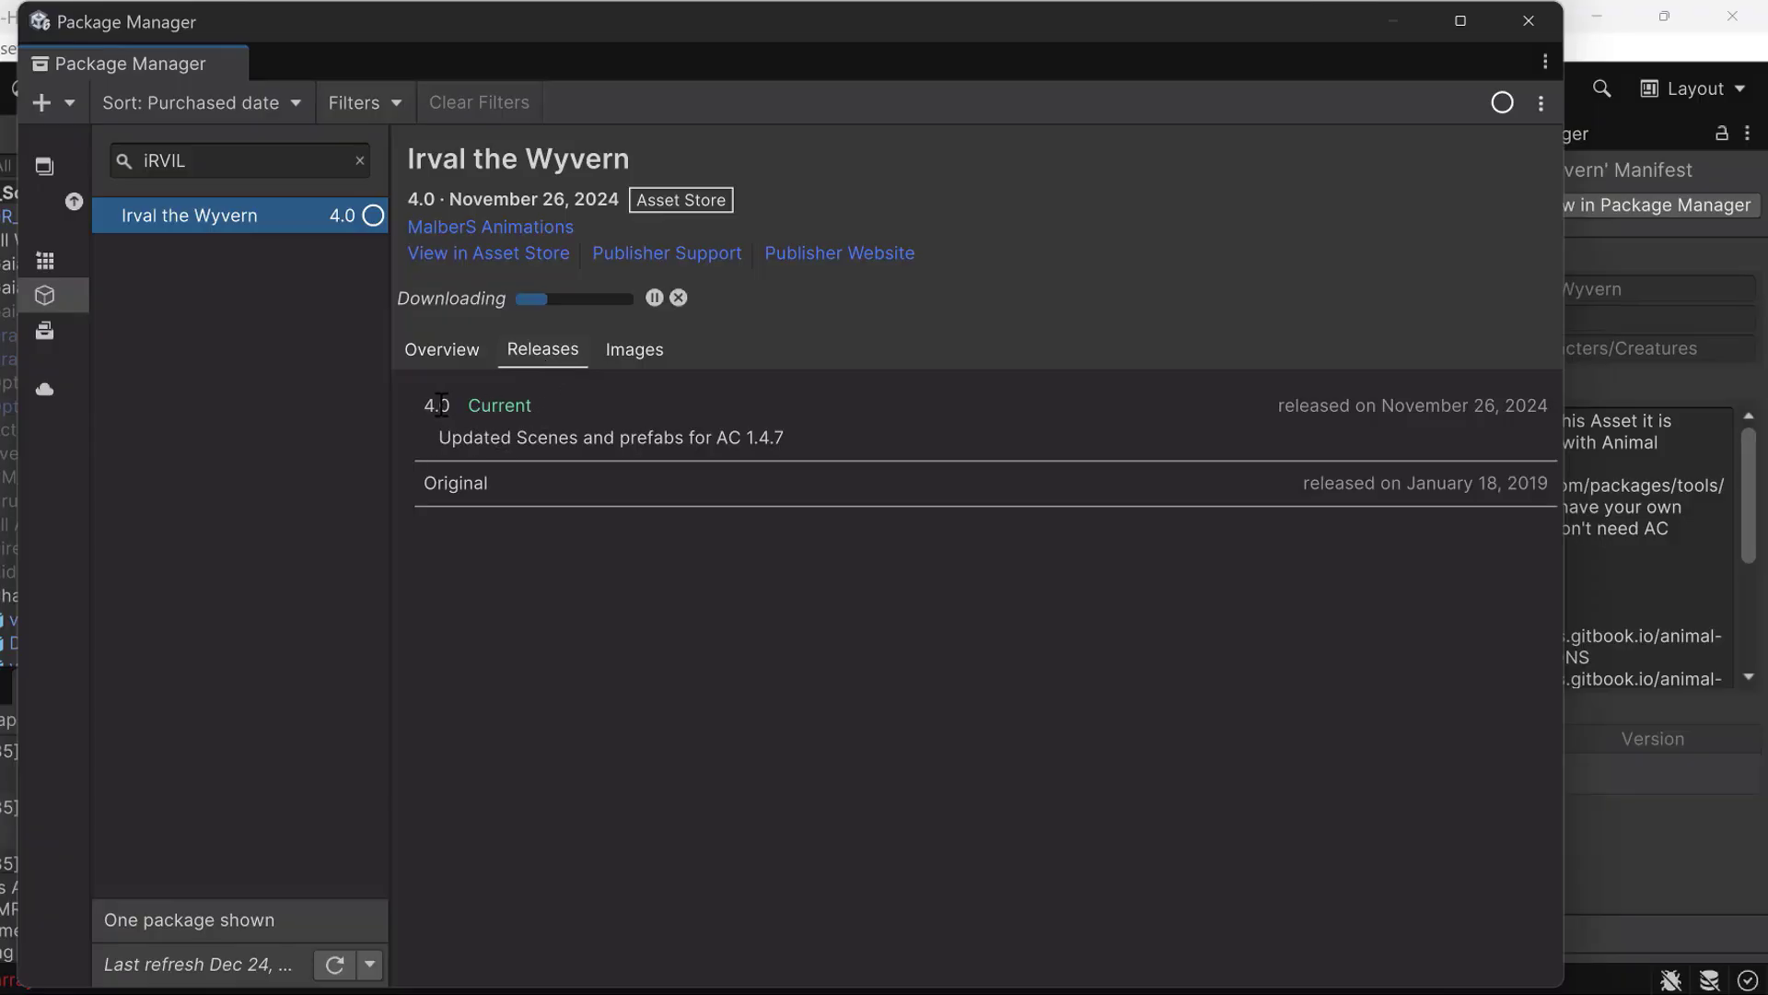
pyautogui.click(437, 357)
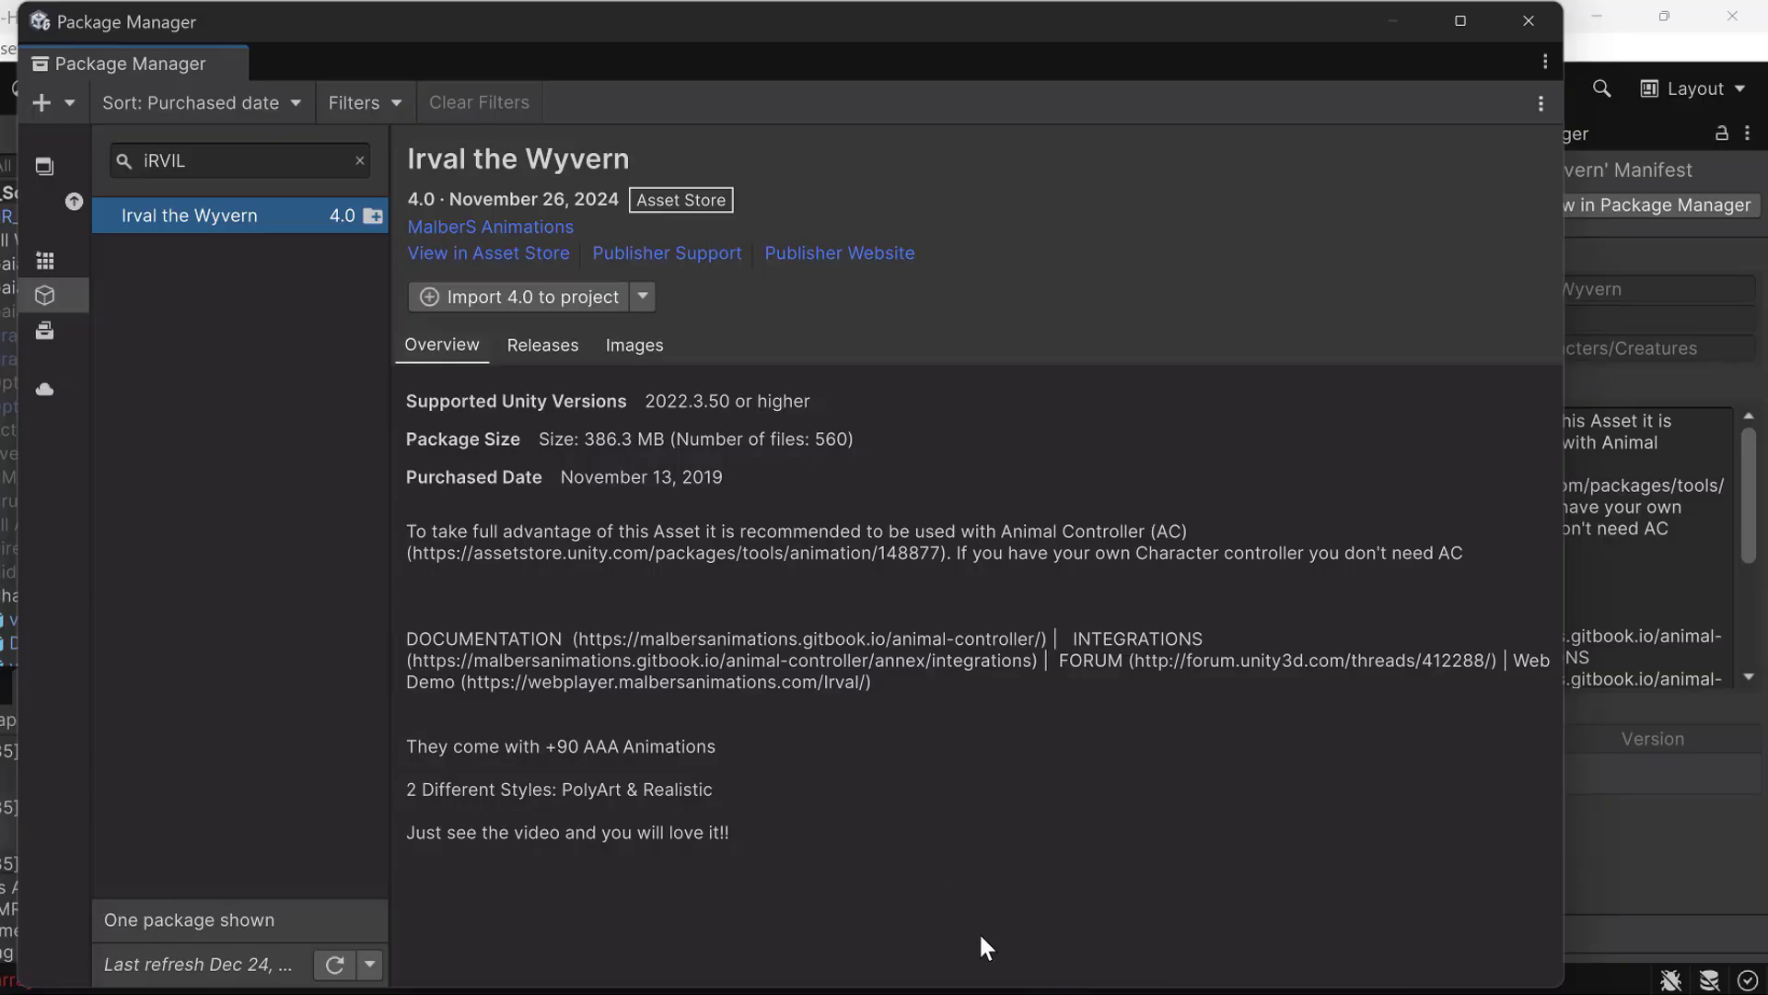
pyautogui.click(537, 293)
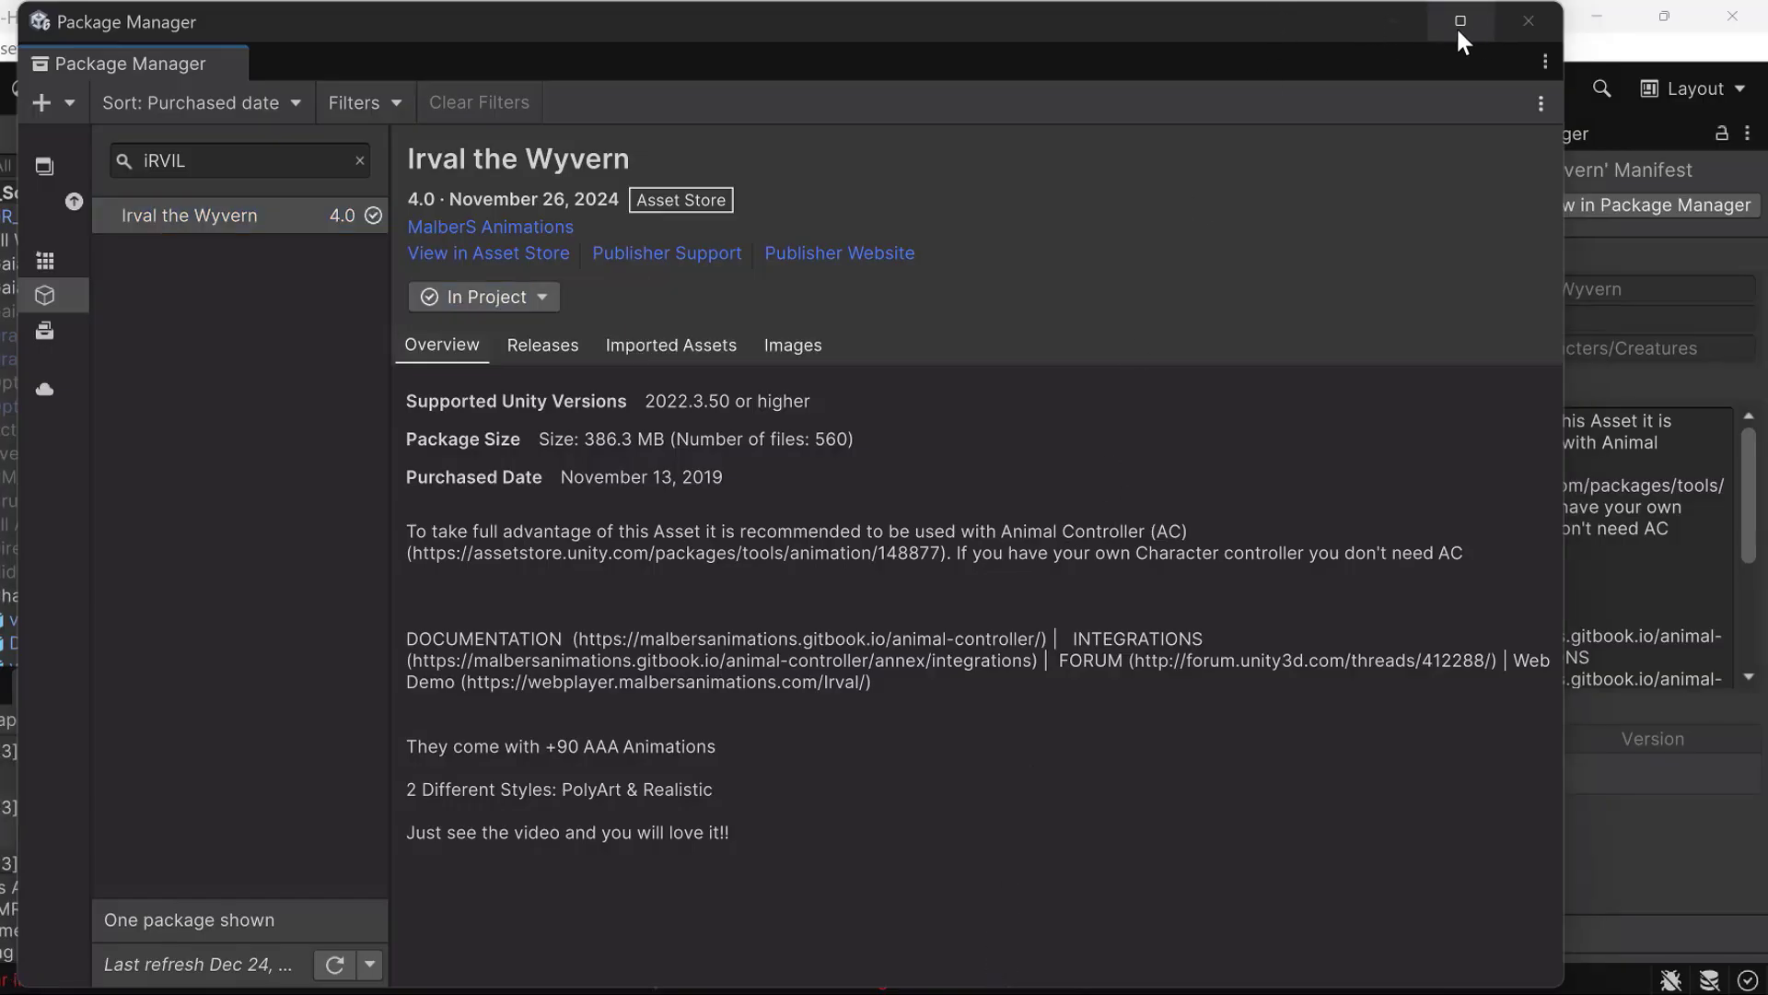
pyautogui.click(1519, 24)
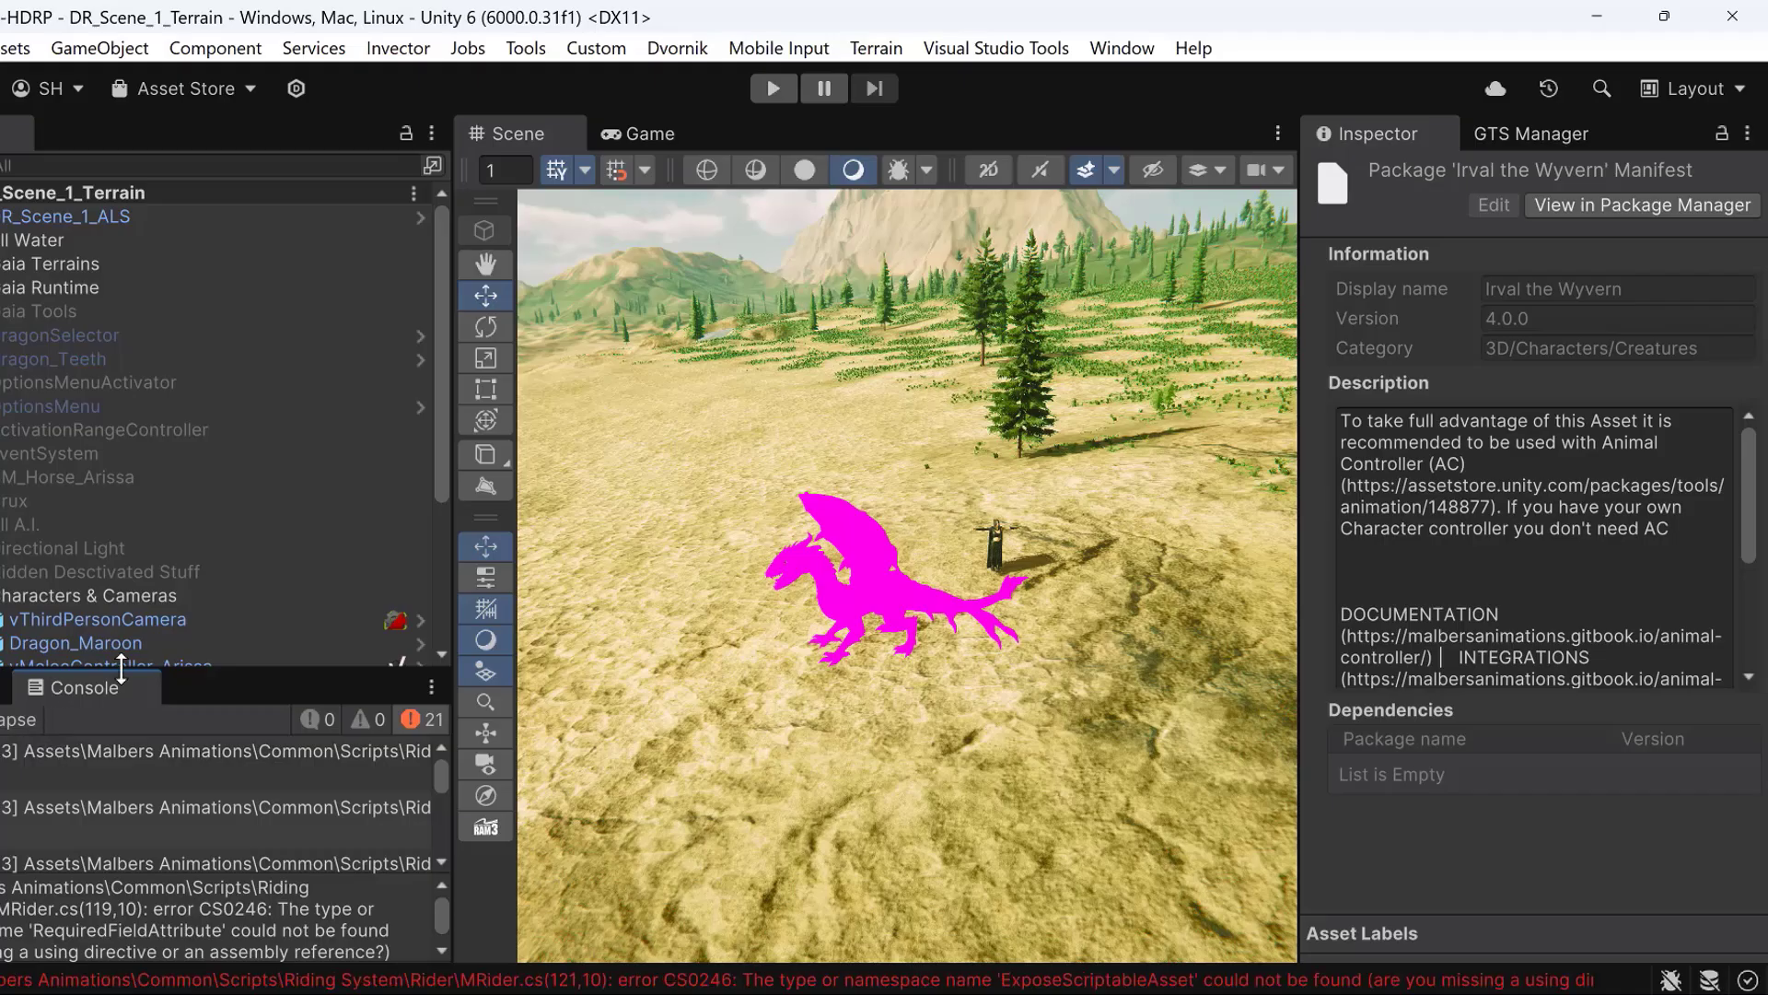
# Step: Examine the Console's Malbers Riding System errors to the end of the list, and return to the project files in a shorter pane
pyautogui.moveTo(120, 663); pyautogui.dragTo(218, 456)
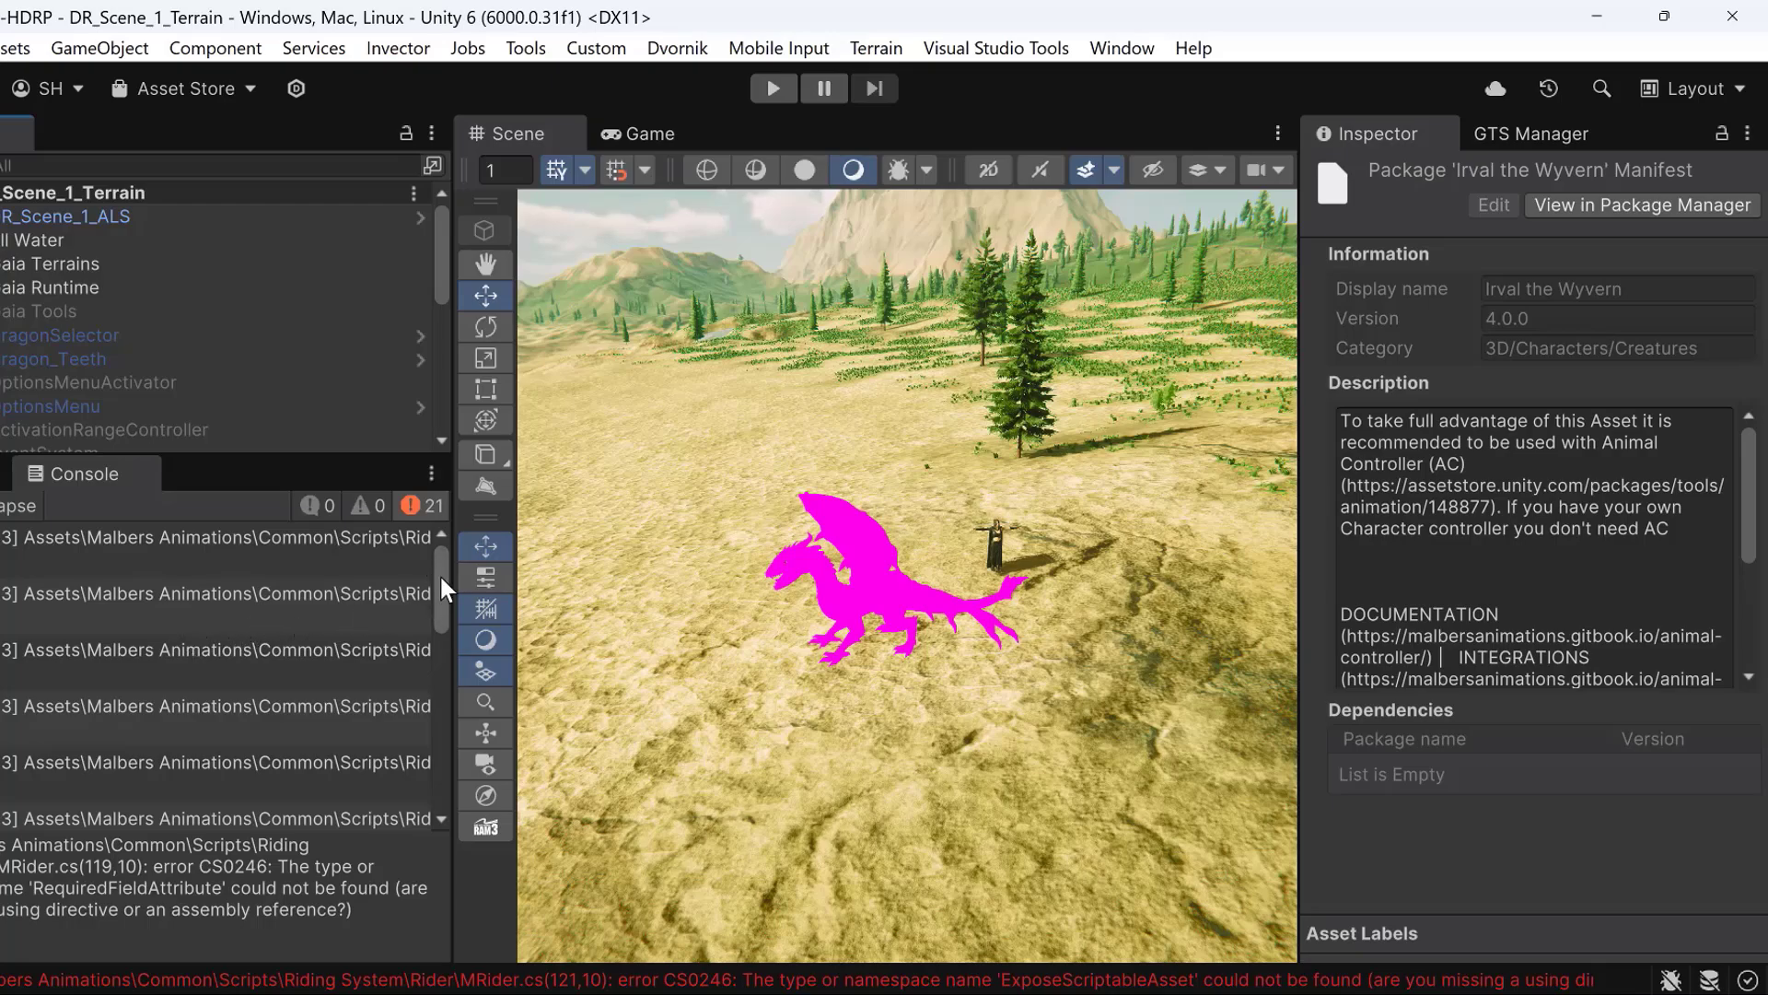
pyautogui.moveTo(439, 573); pyautogui.dragTo(452, 827)
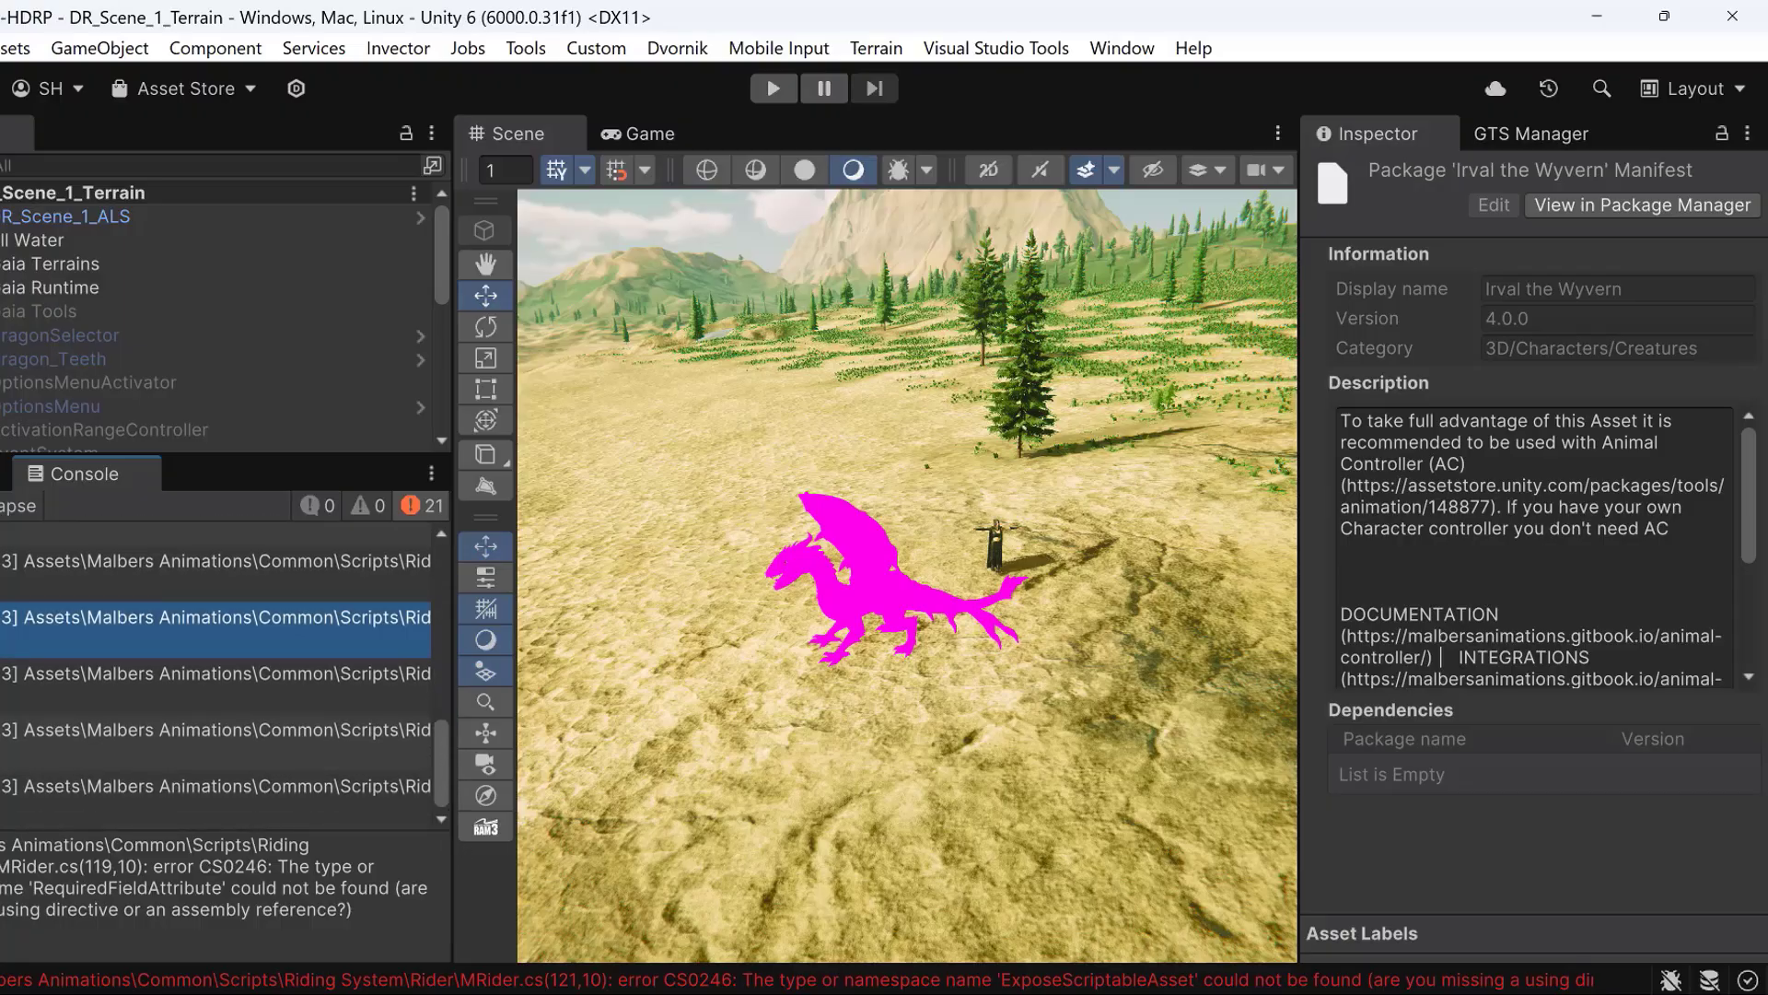
pyautogui.click(8, 473)
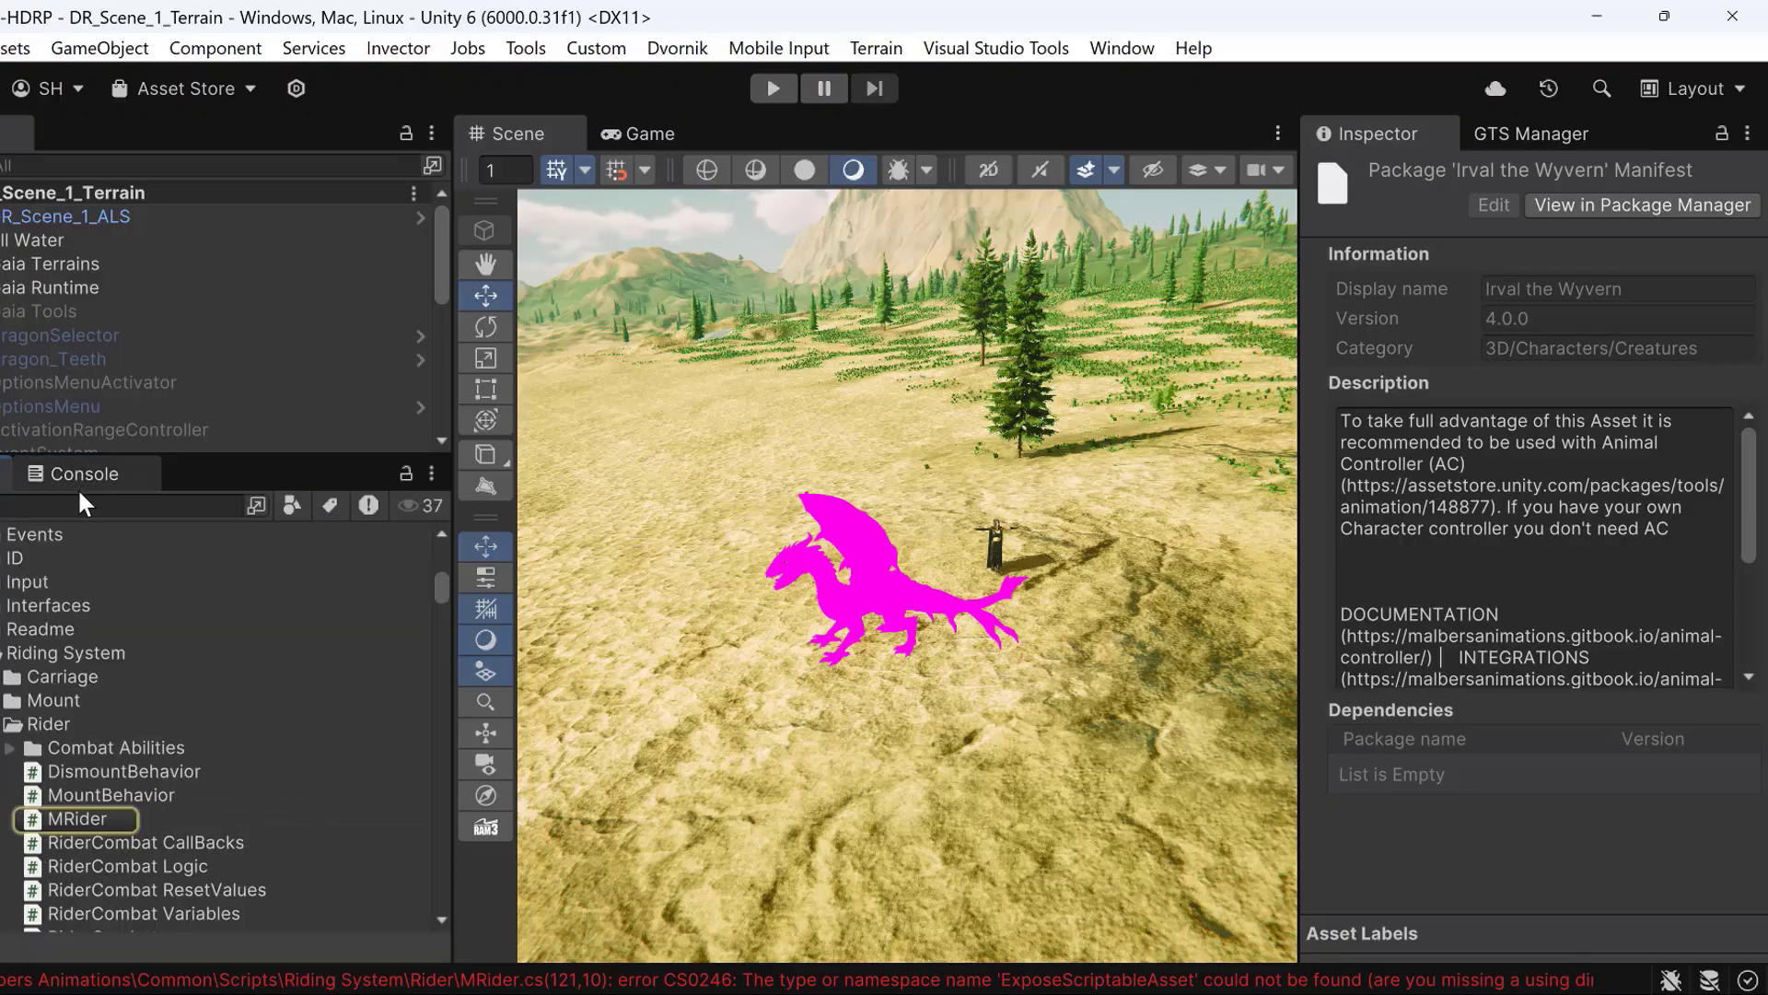
pyautogui.moveTo(226, 456); pyautogui.dragTo(236, 597)
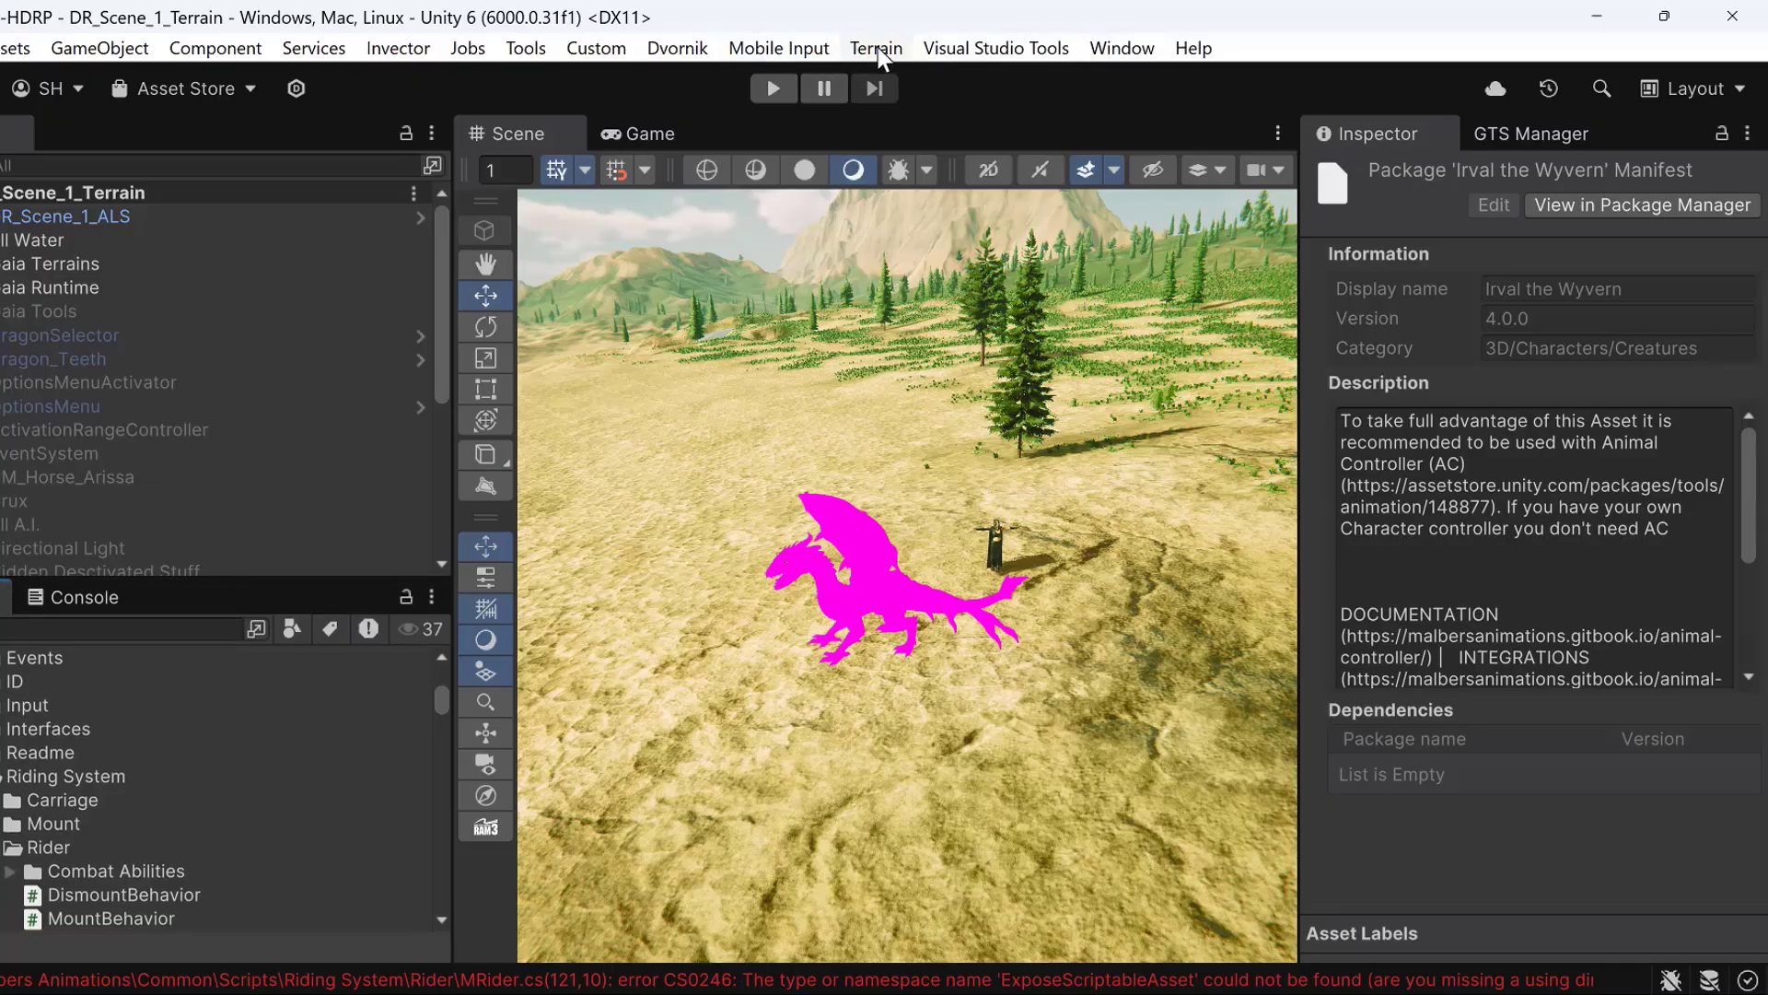
pyautogui.click(523, 50)
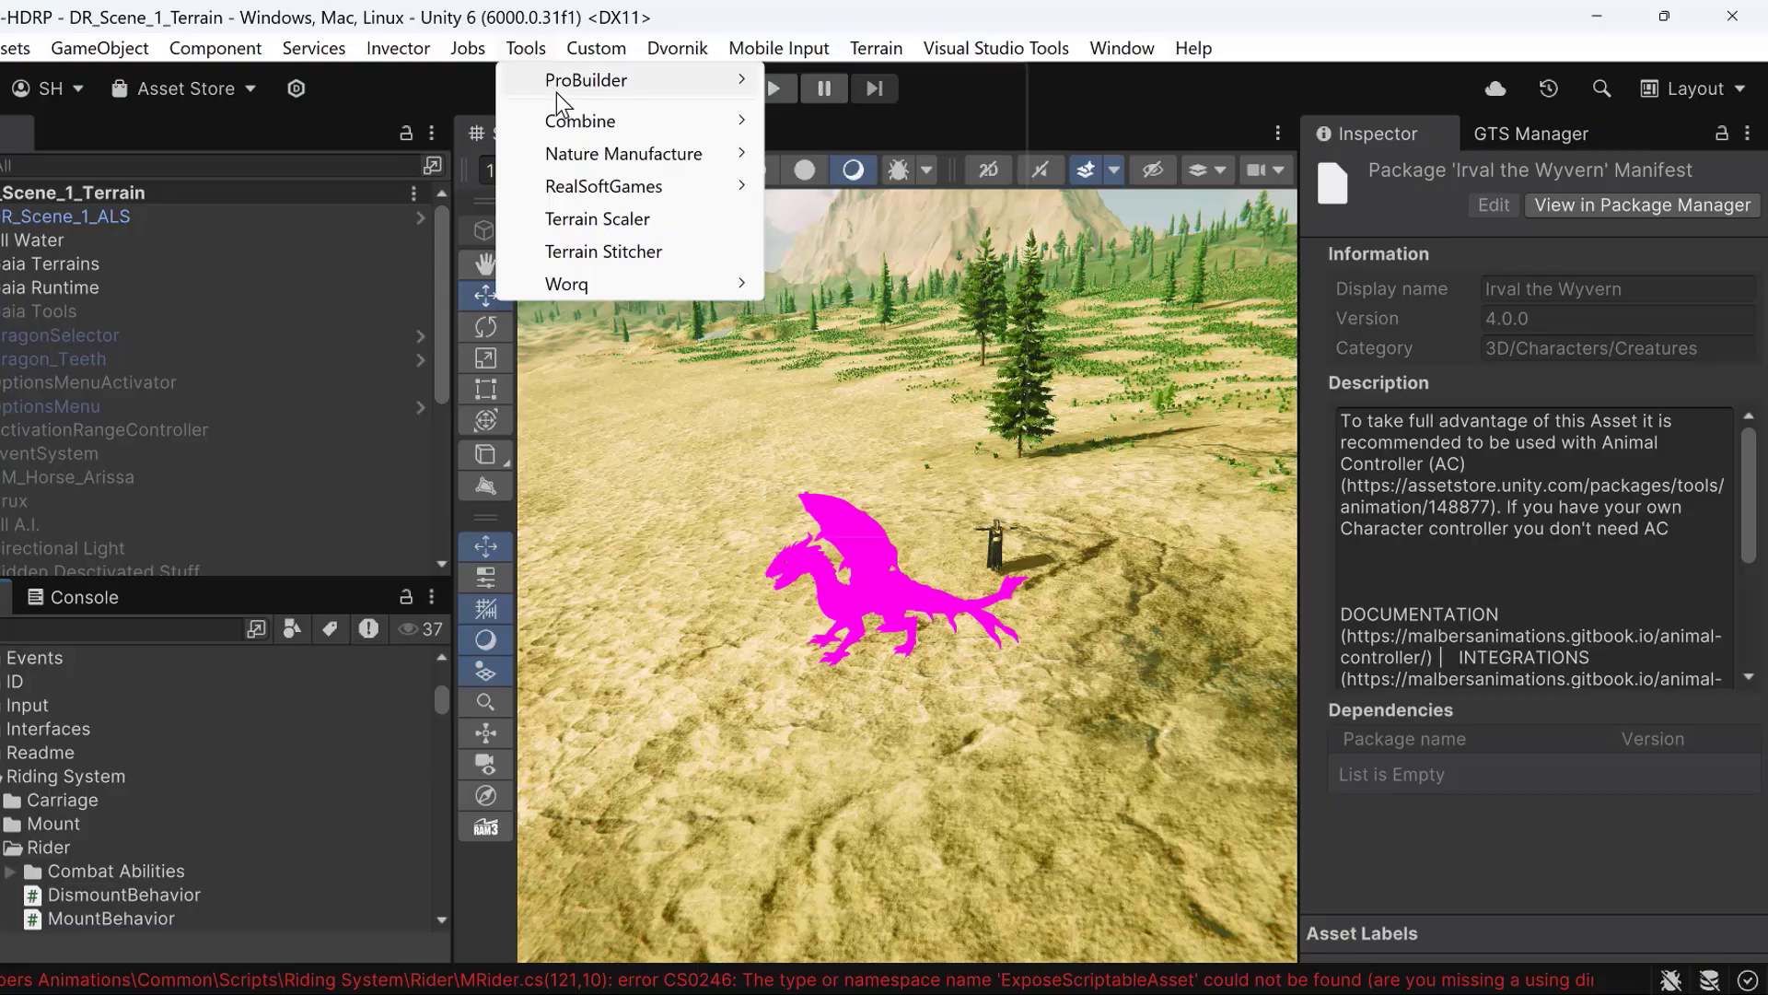
pyautogui.moveTo(587, 132)
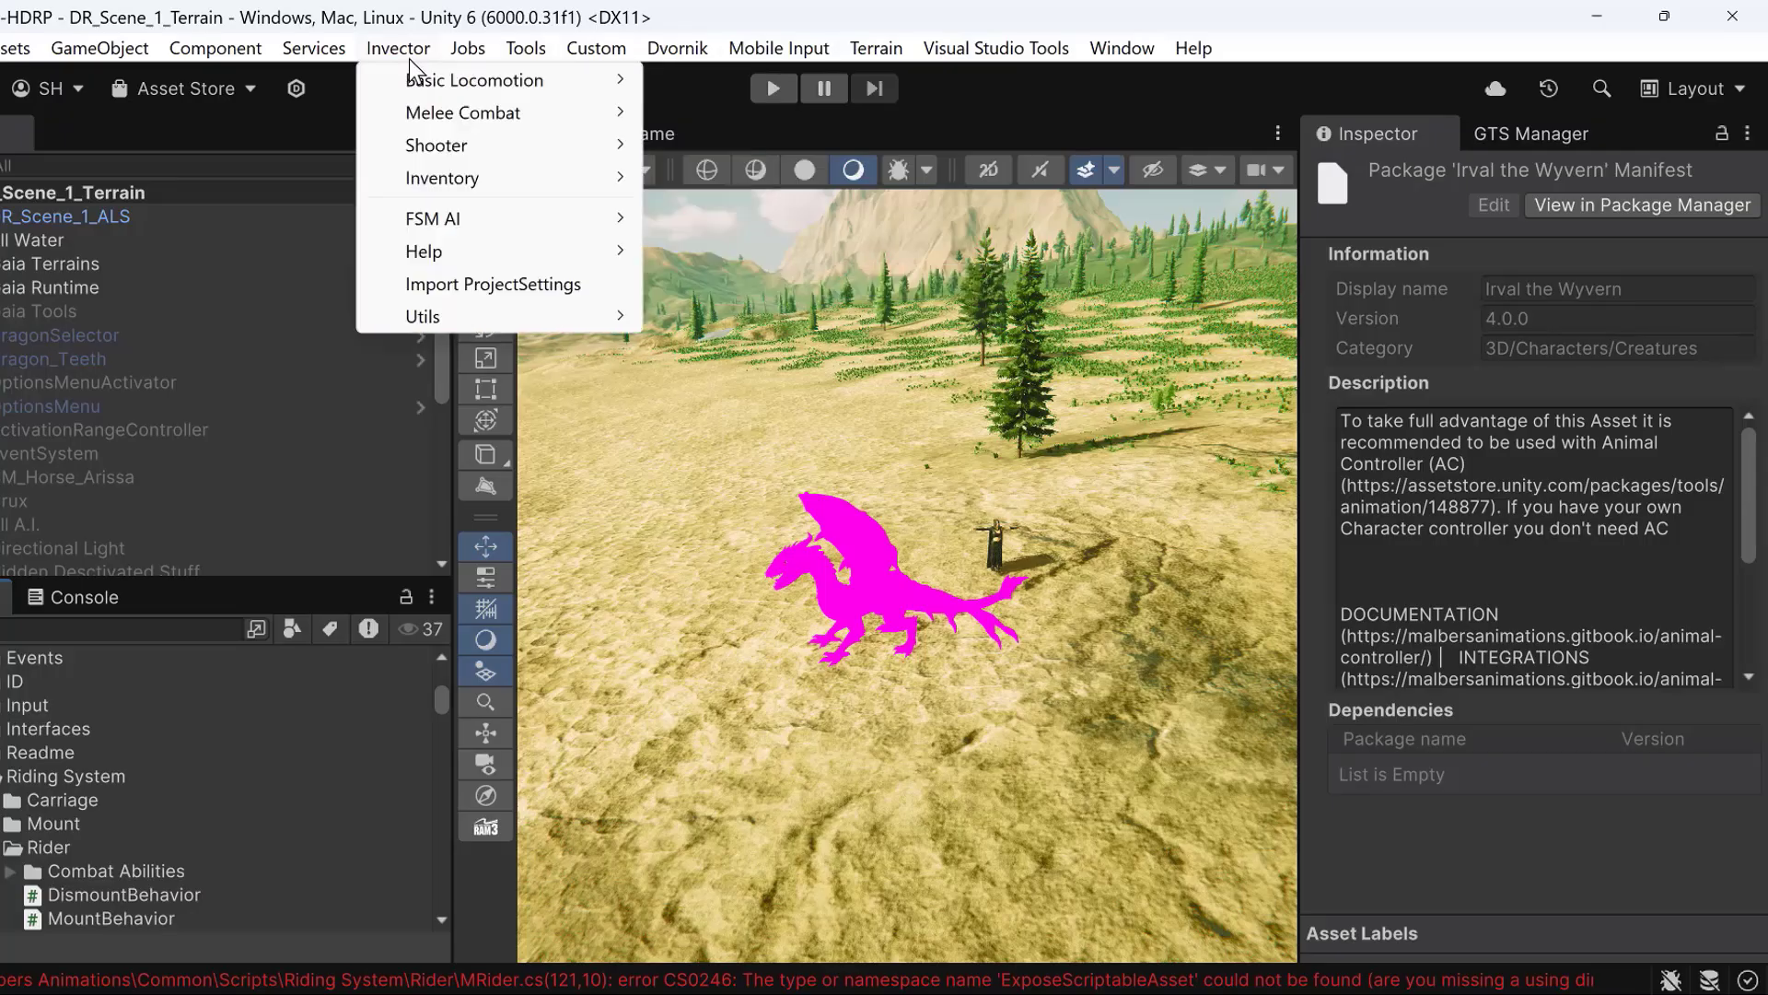
pyautogui.moveTo(235, 55)
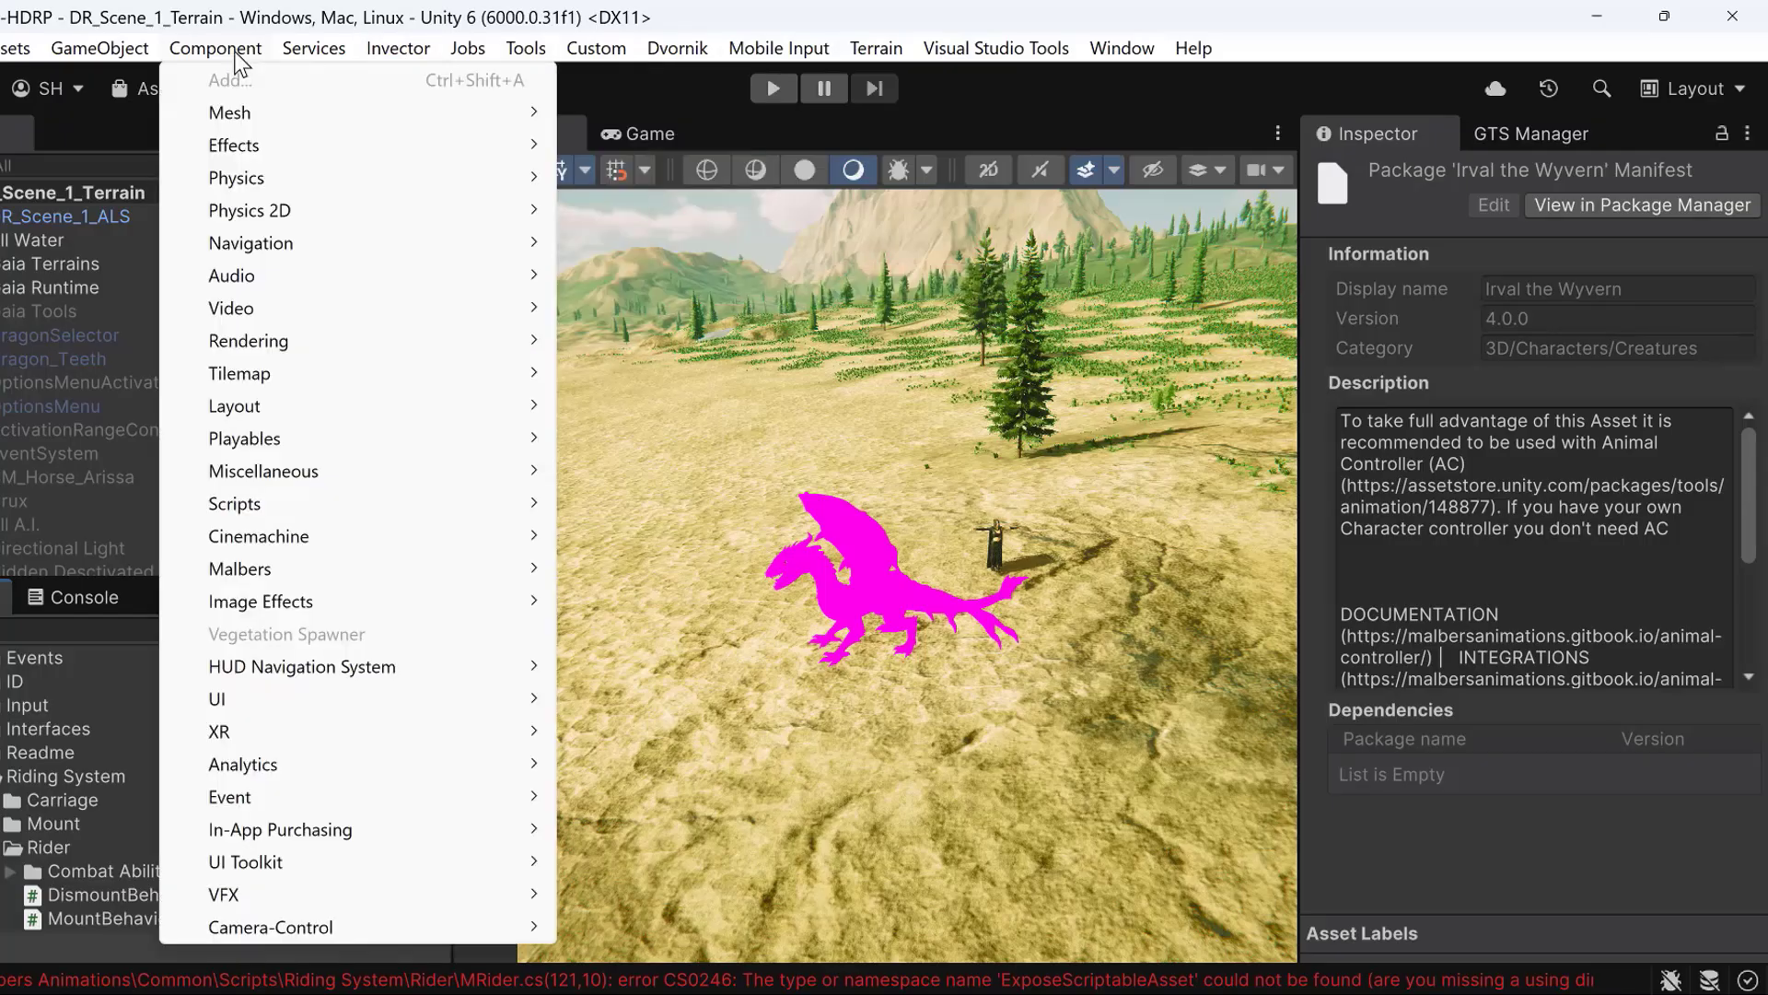
pyautogui.moveTo(264, 541)
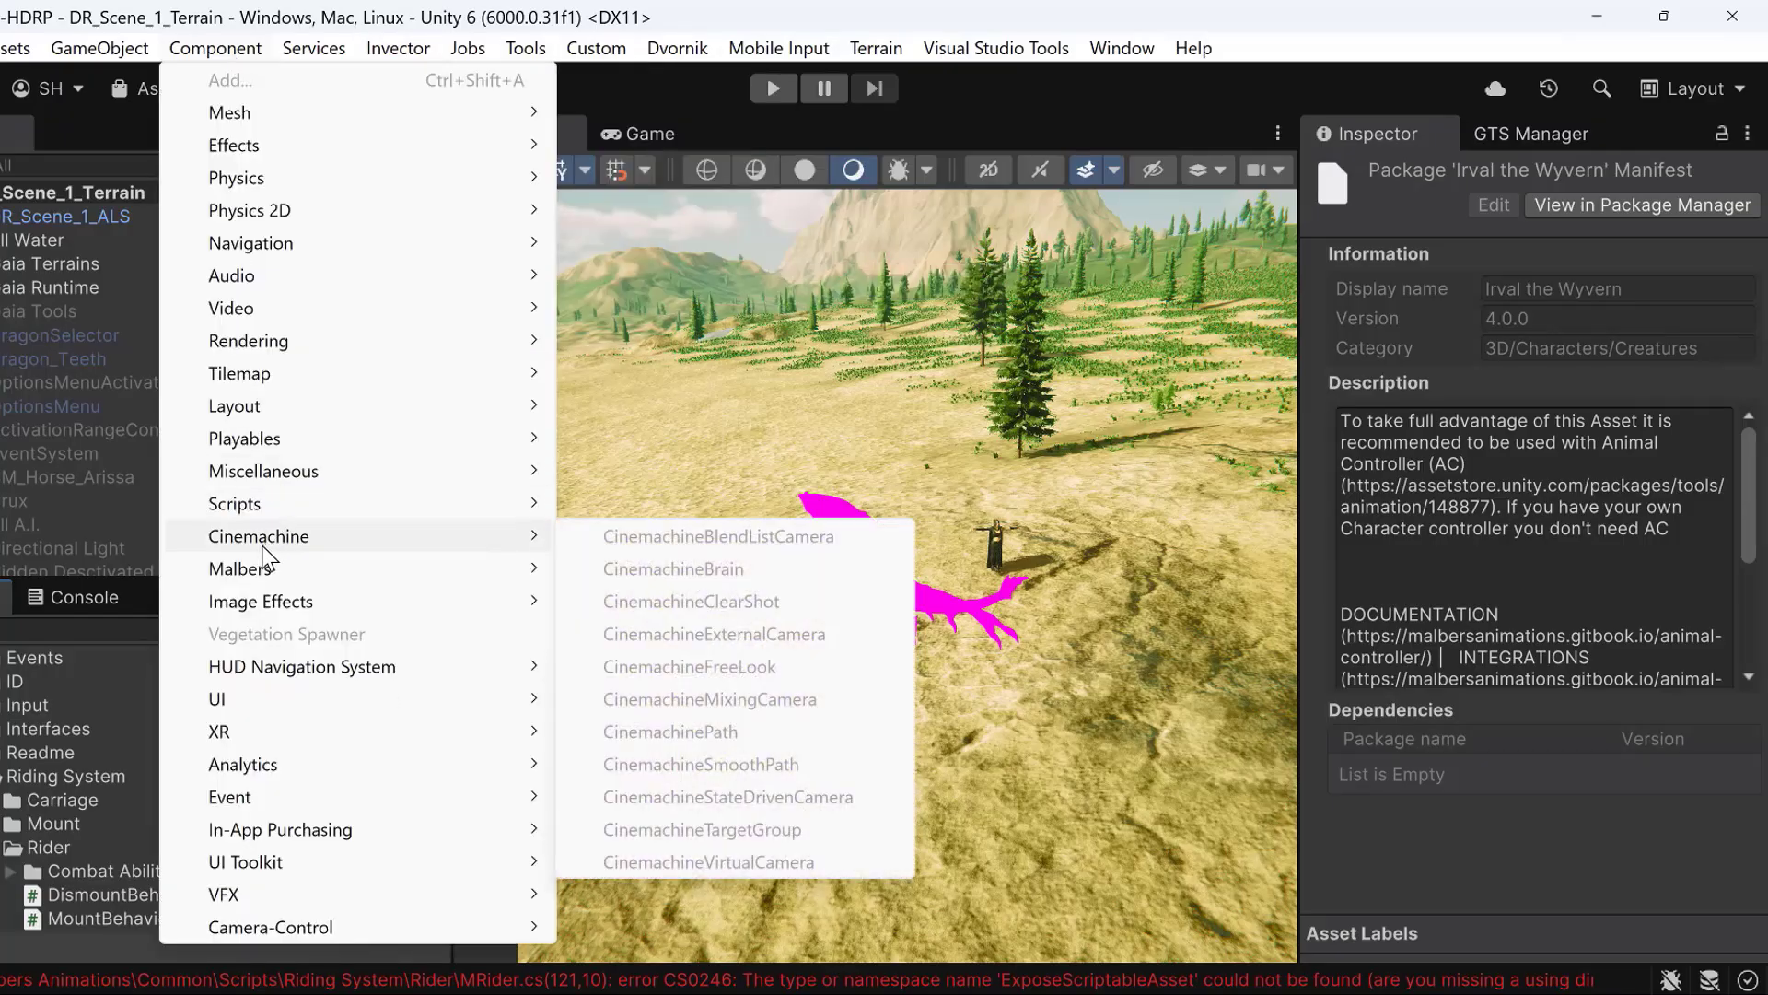
pyautogui.moveTo(251, 571)
pyautogui.moveTo(612, 572)
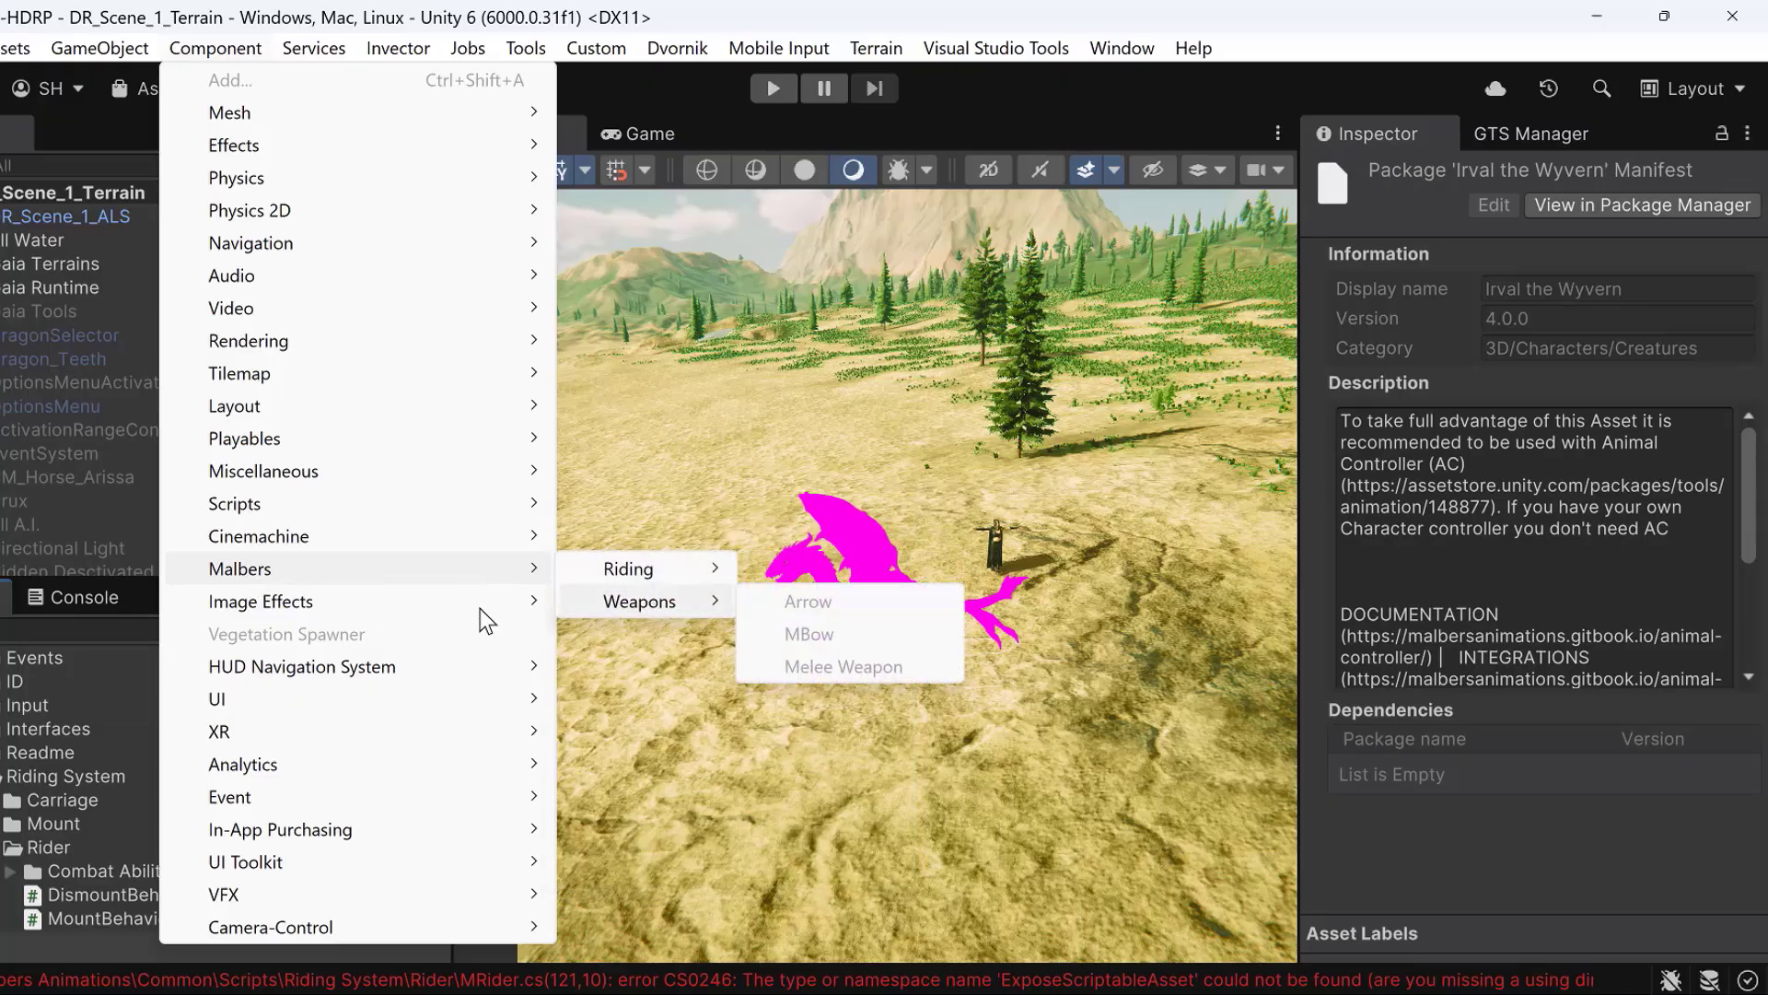
pyautogui.moveTo(110, 48)
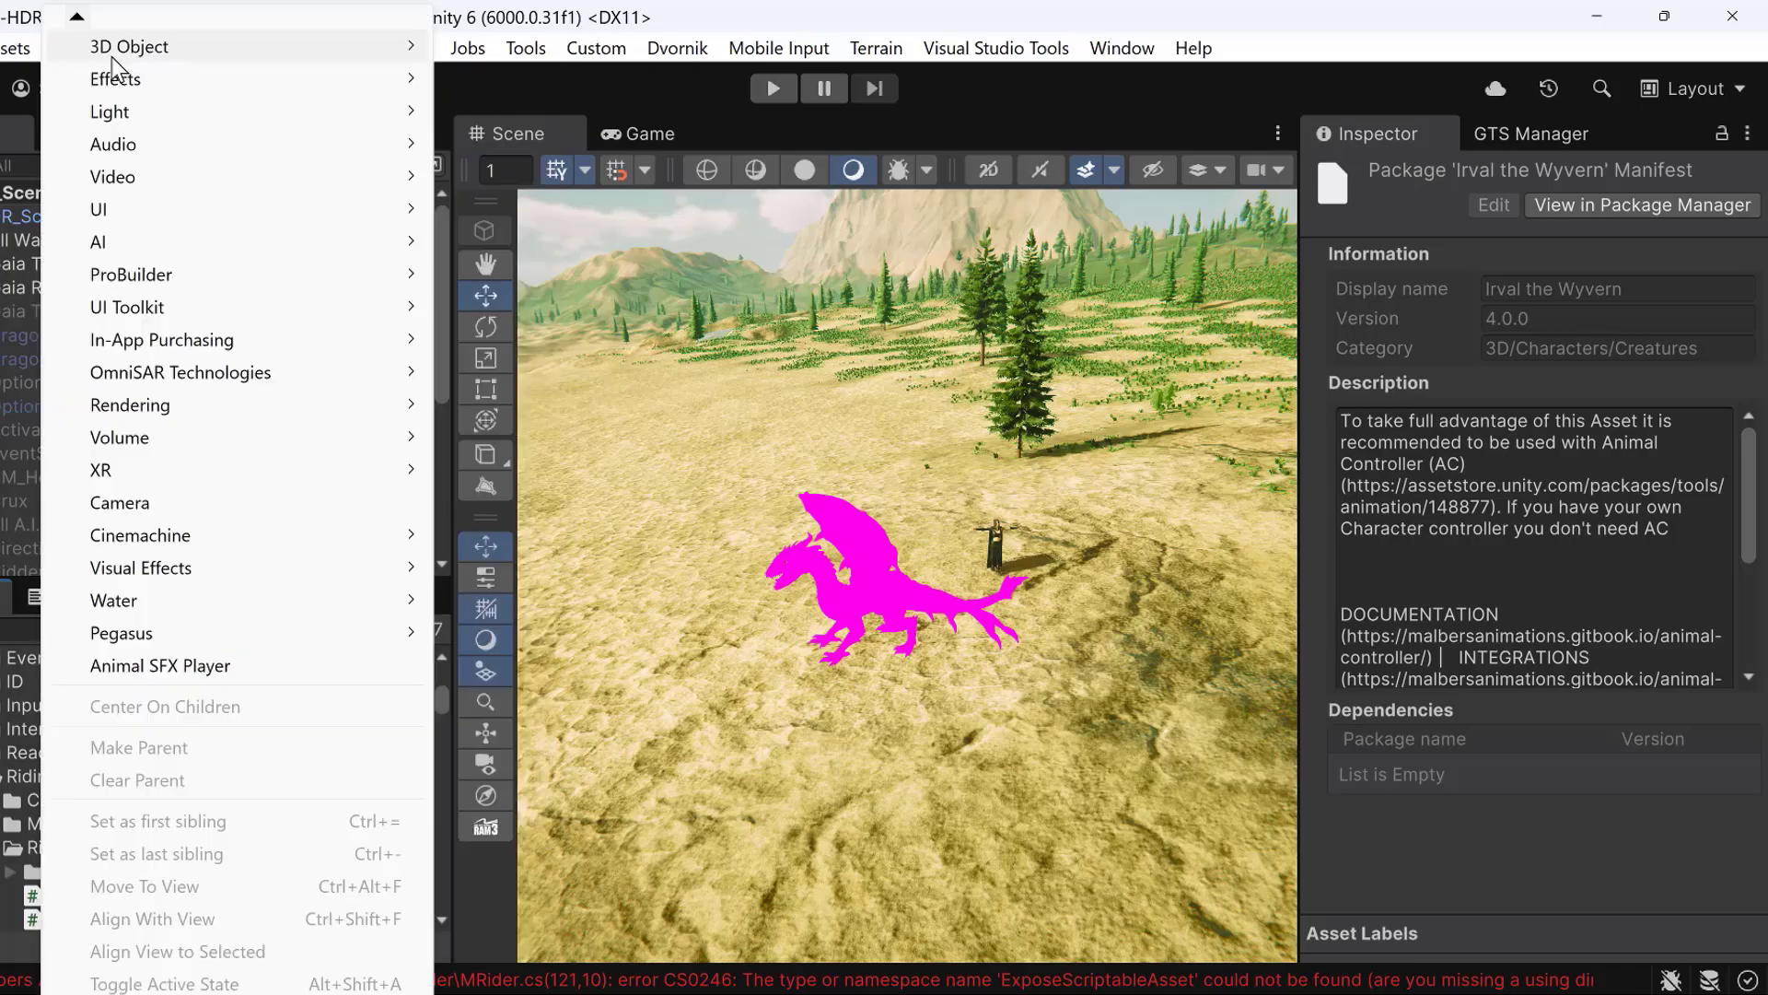
pyautogui.moveTo(125, 97)
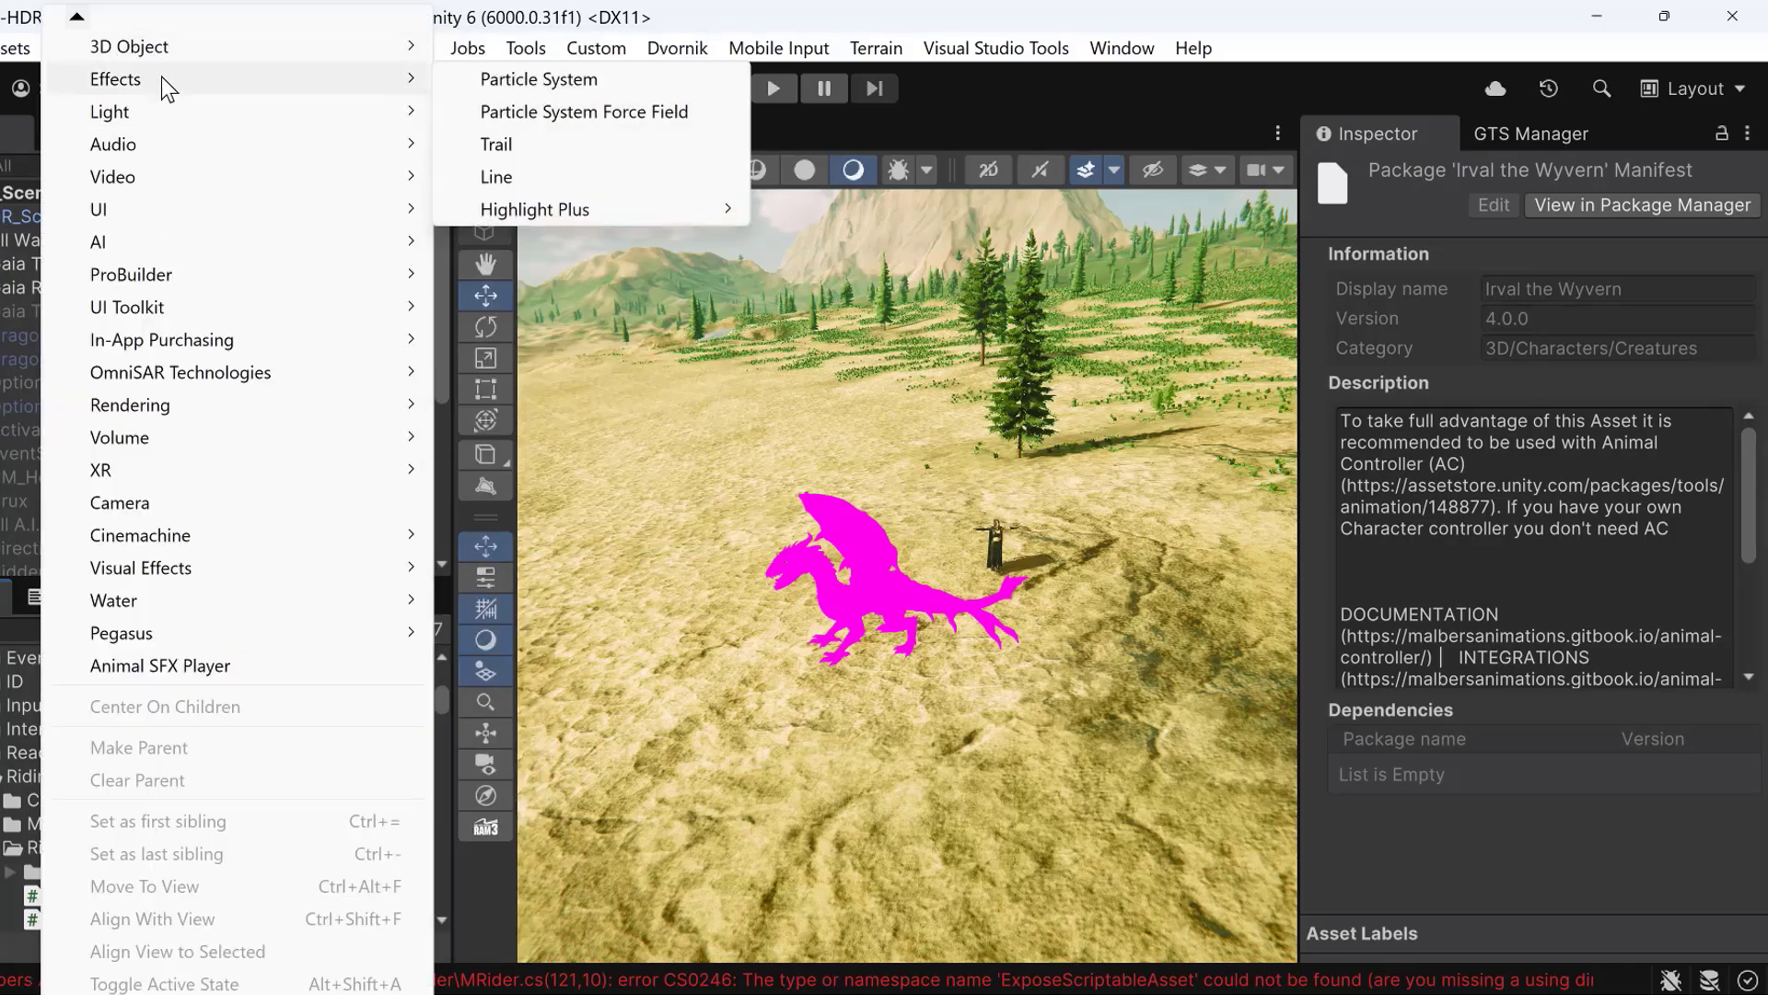
pyautogui.moveTo(166, 56)
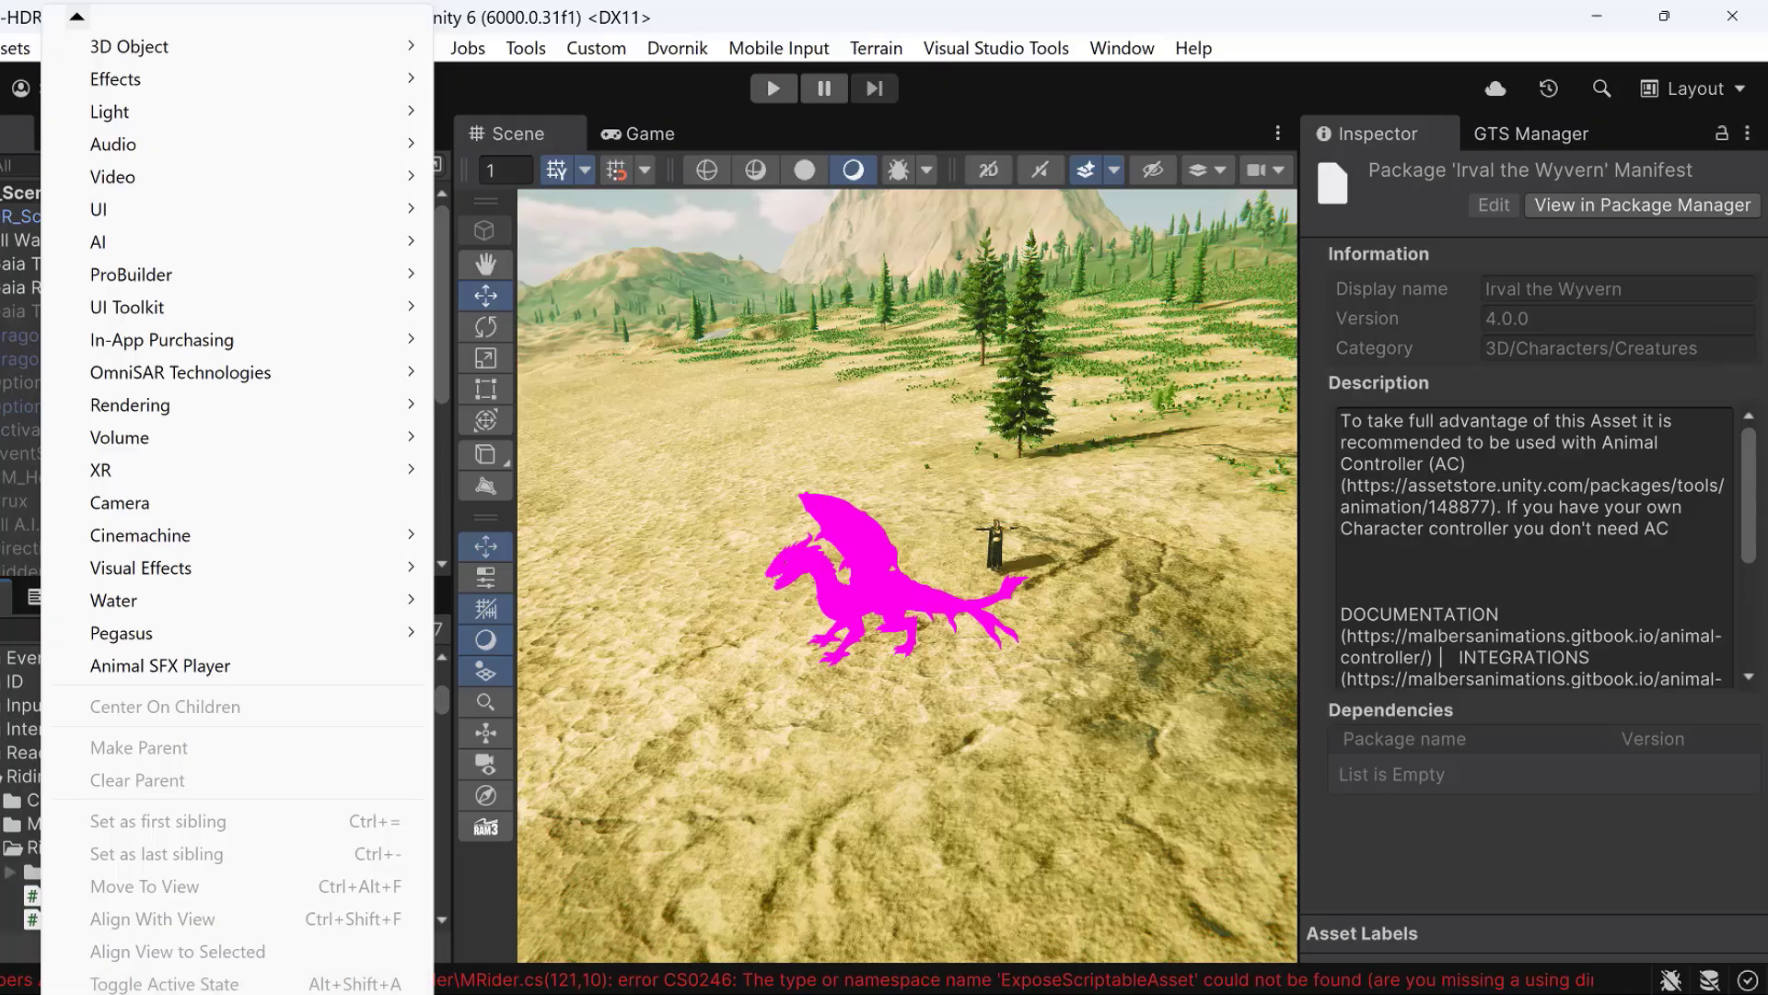
pyautogui.click(1247, 18)
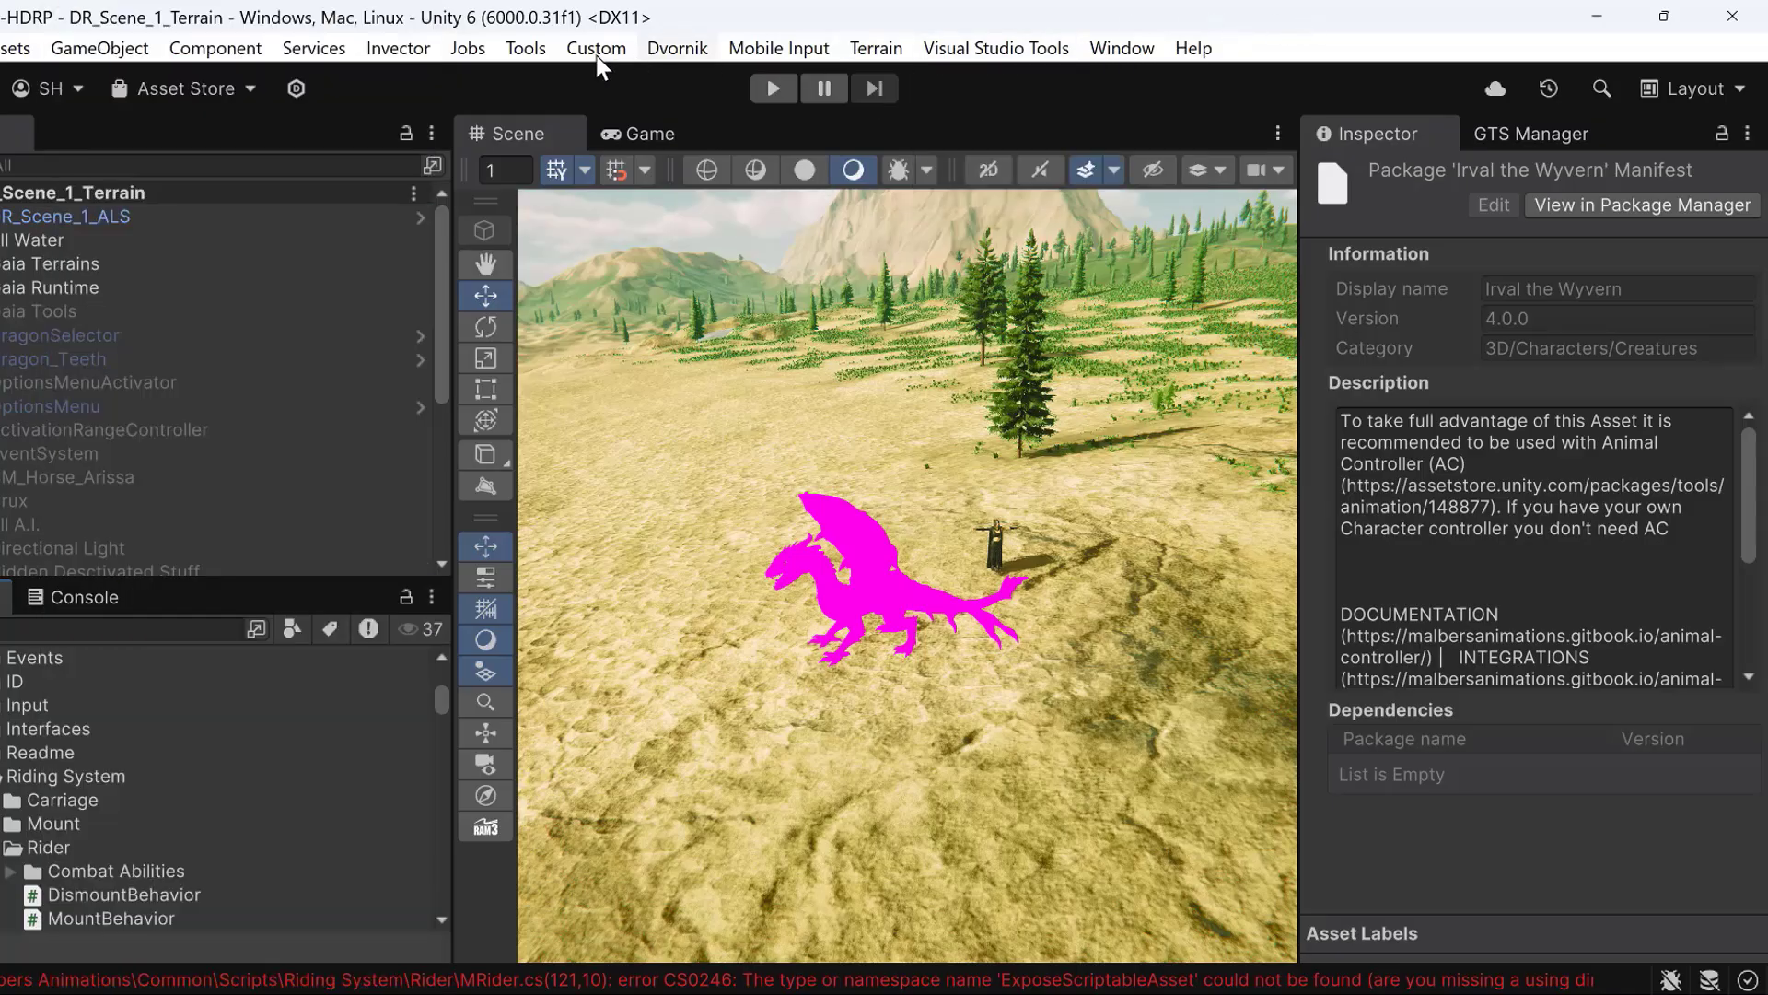
pyautogui.click(528, 52)
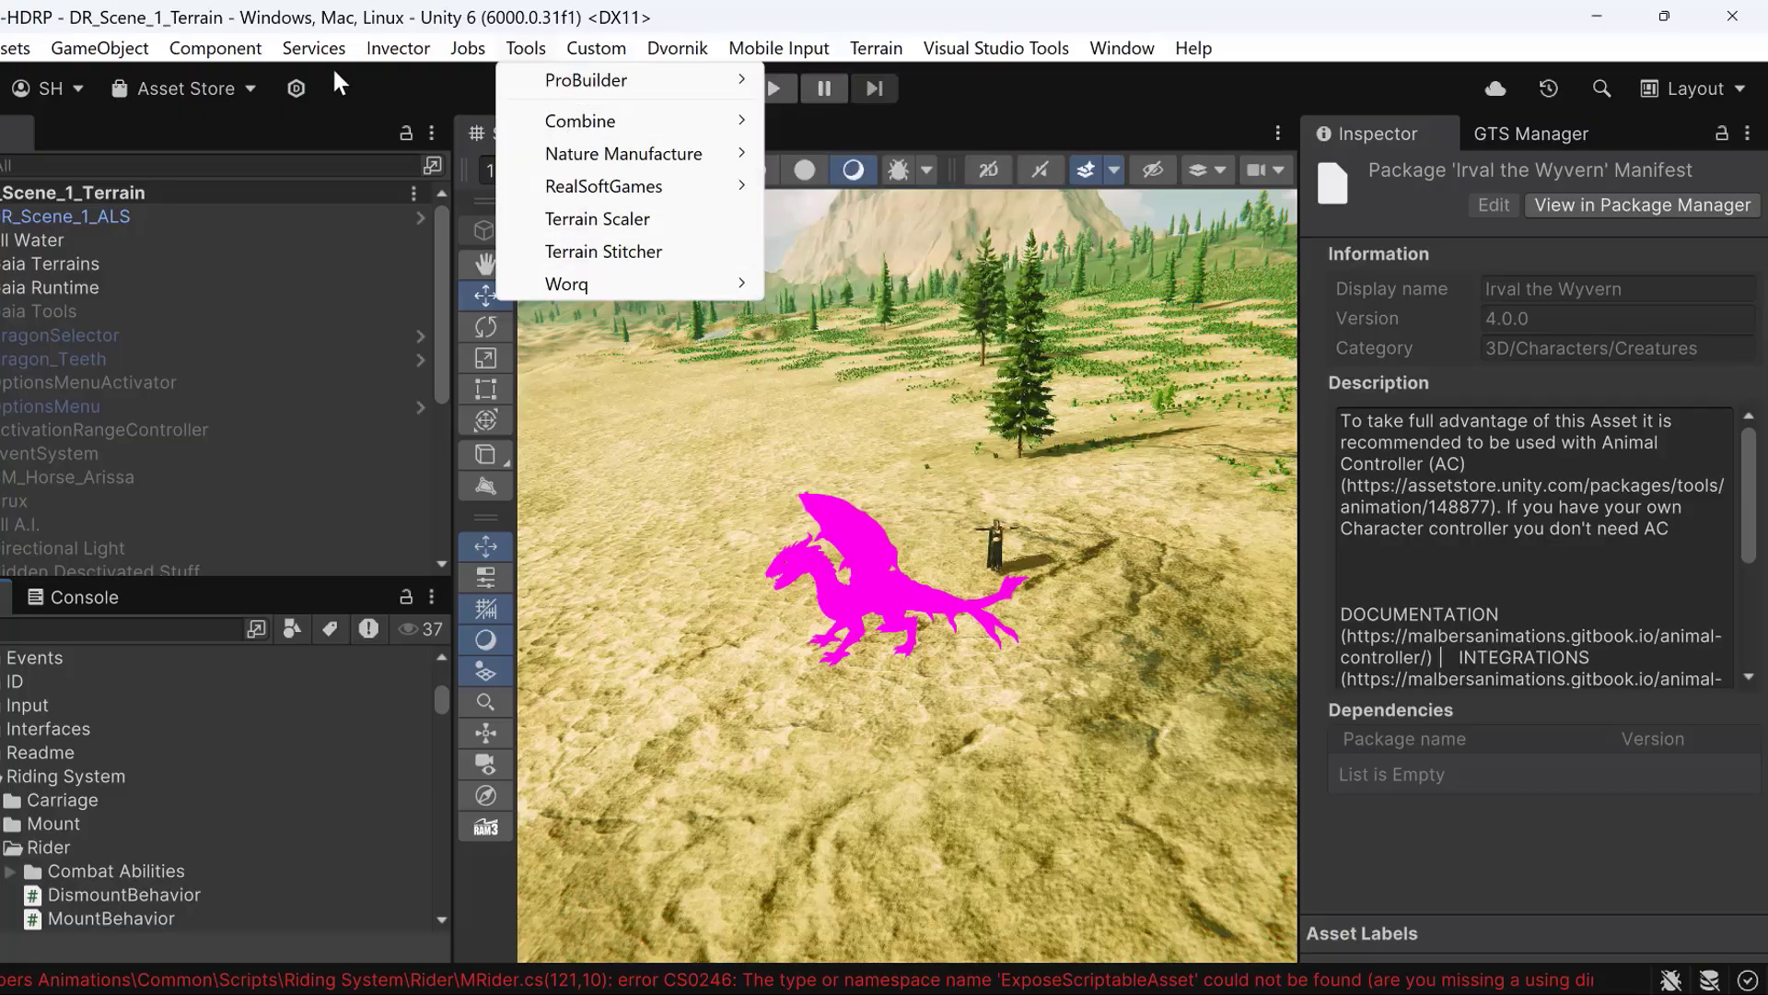
pyautogui.moveTo(329, 49)
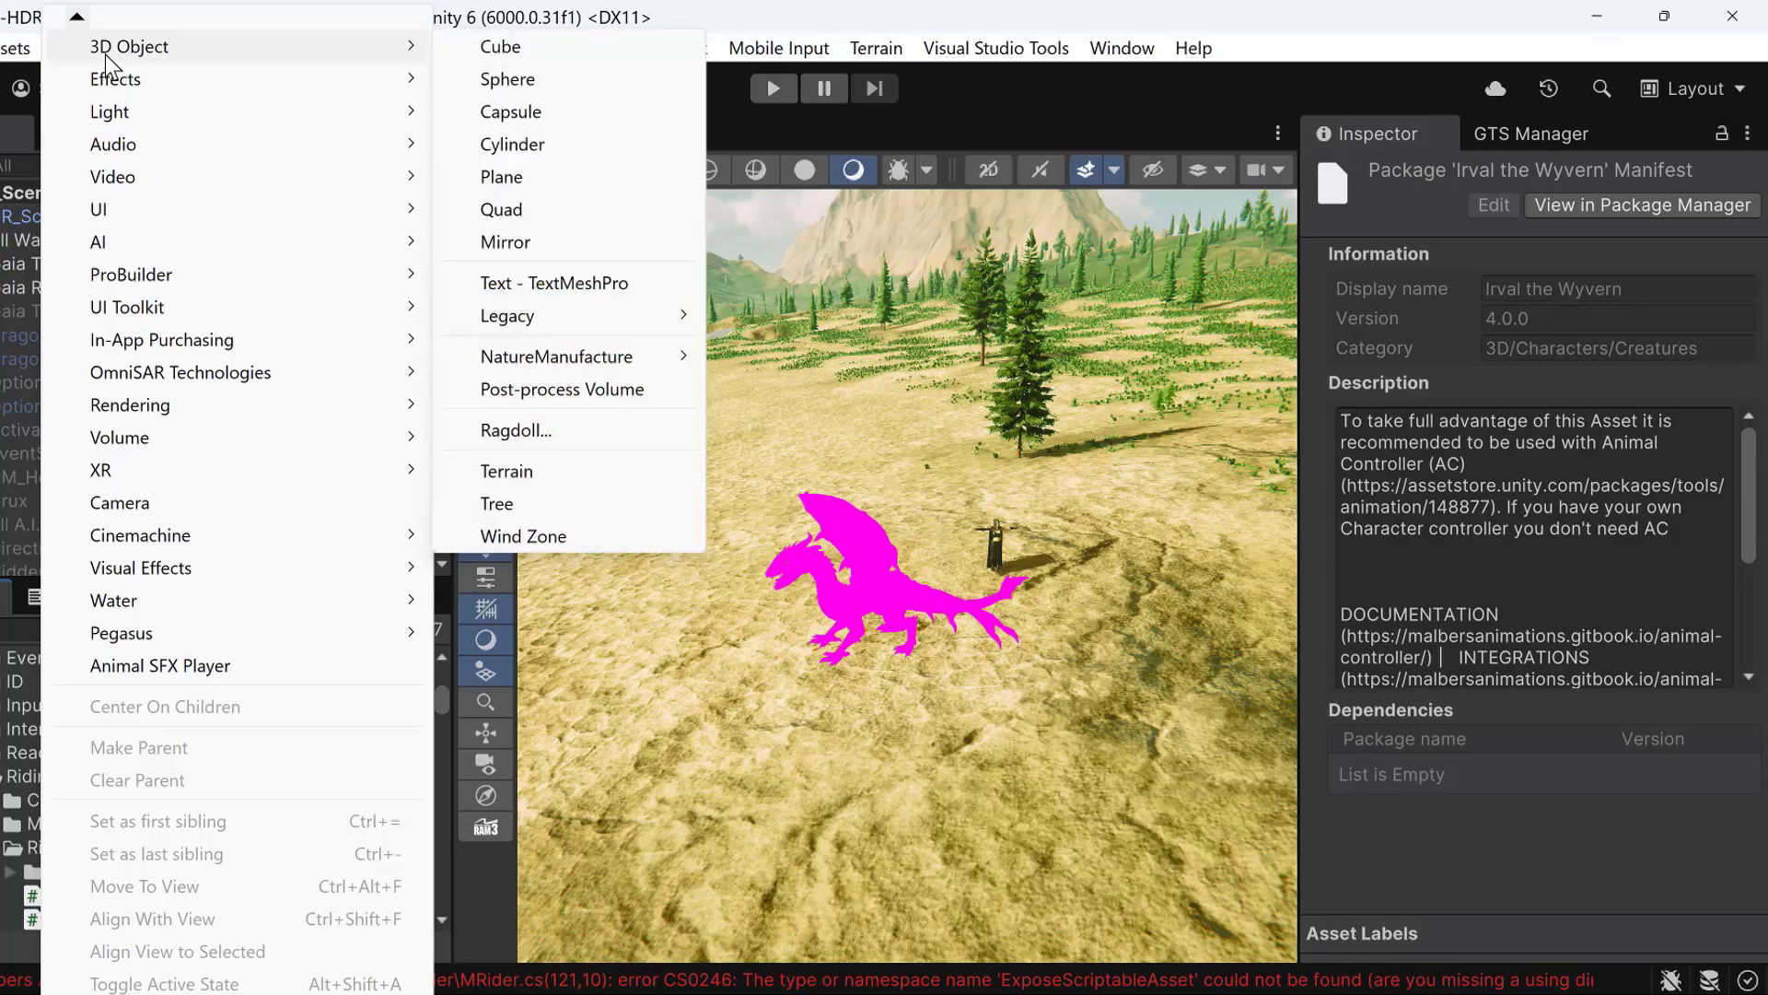
pyautogui.moveTo(26, 58)
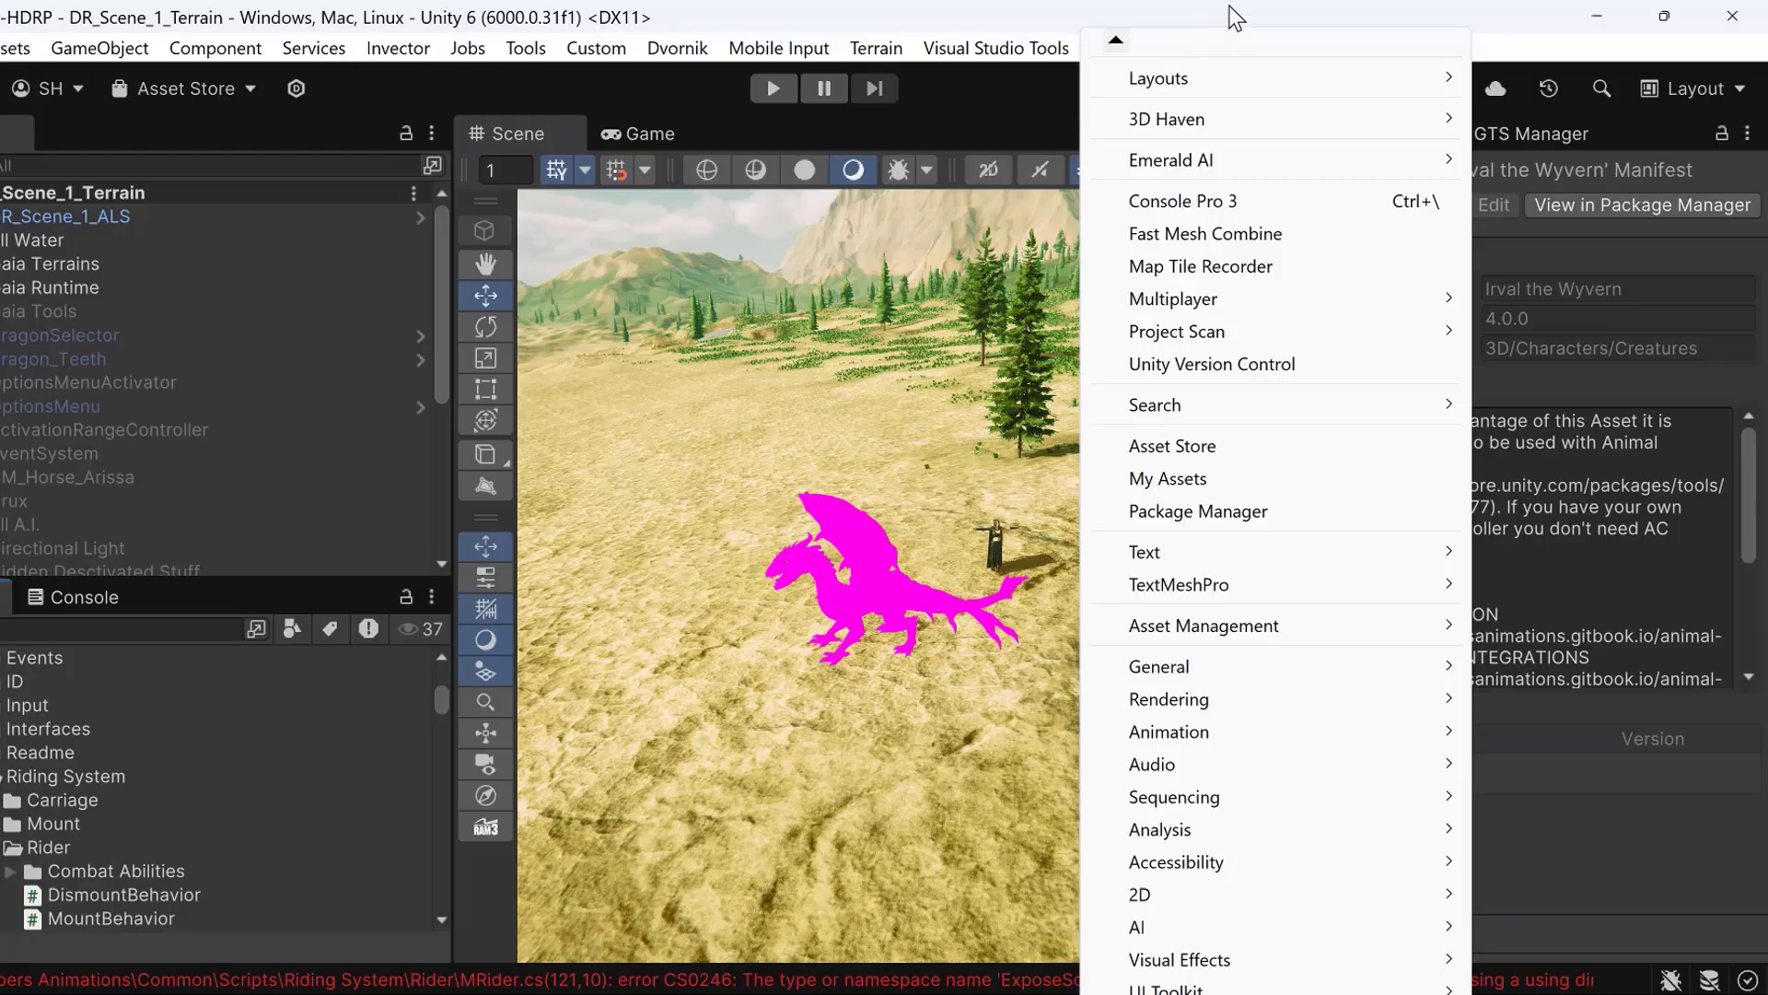
pyautogui.click(1230, 7)
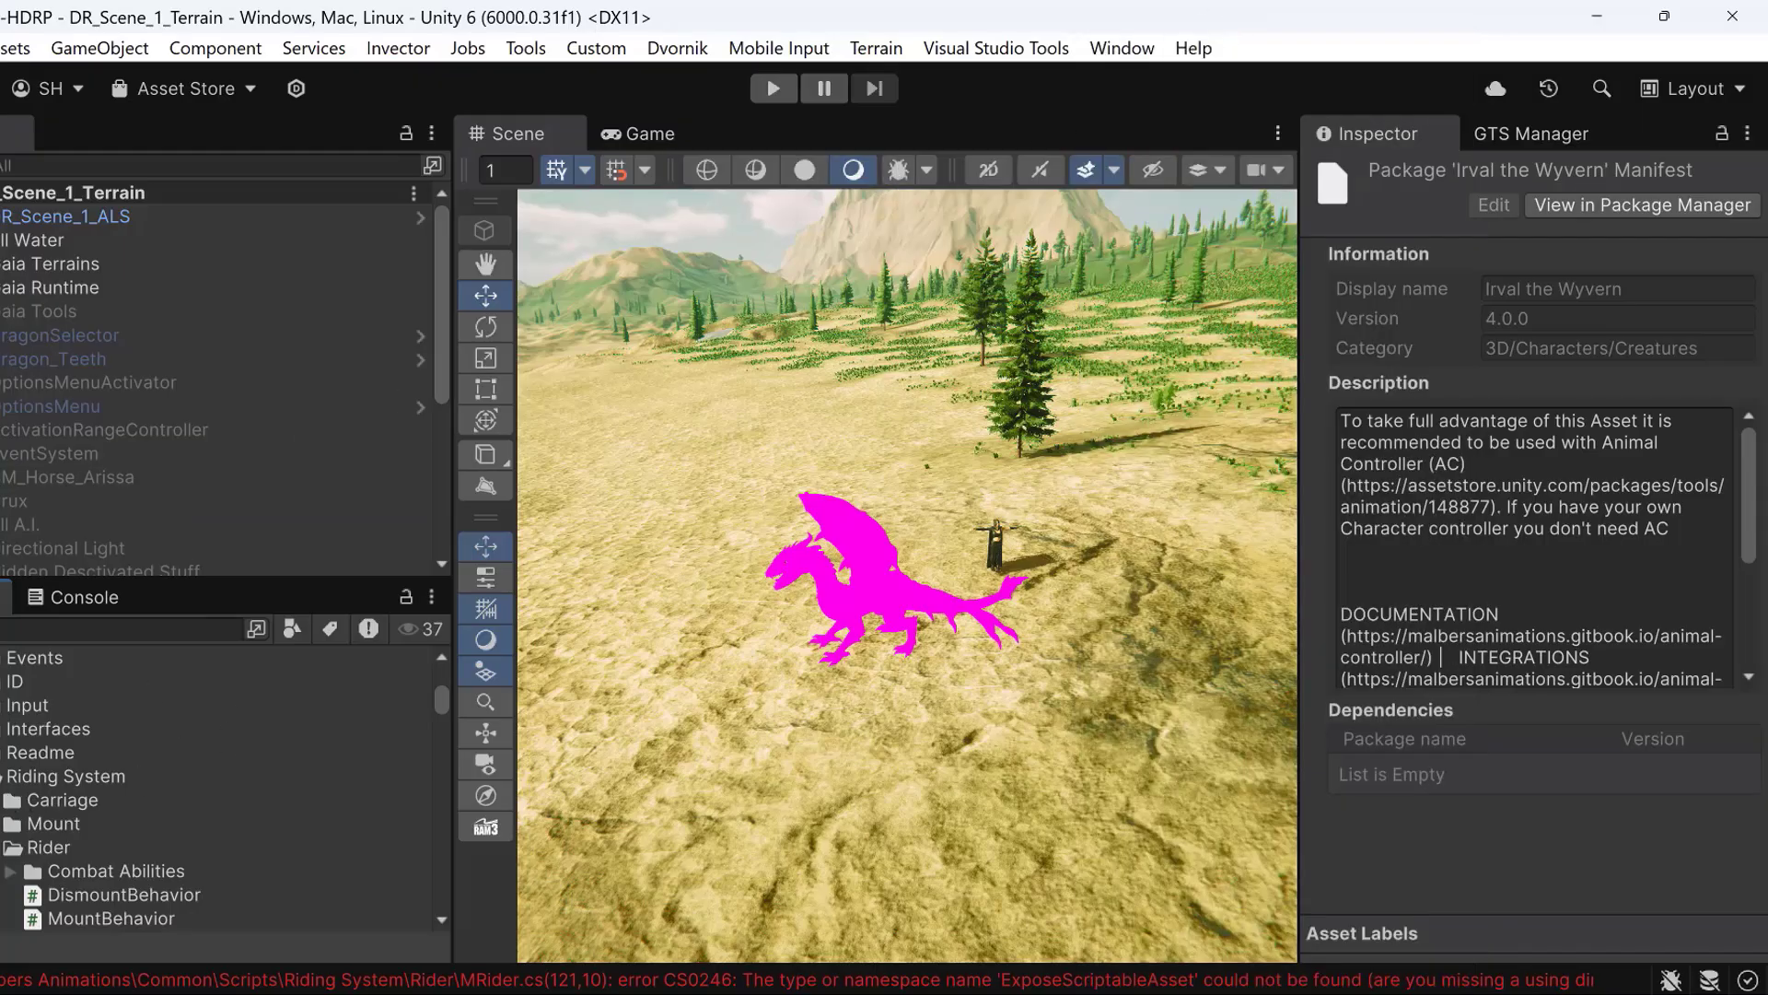
# Step: Collapse the Riding System, Materials & Textures and Common folders under Malbers Animations in the project files
pyautogui.click(0, 776)
pyautogui.scroll(4, 85, 766)
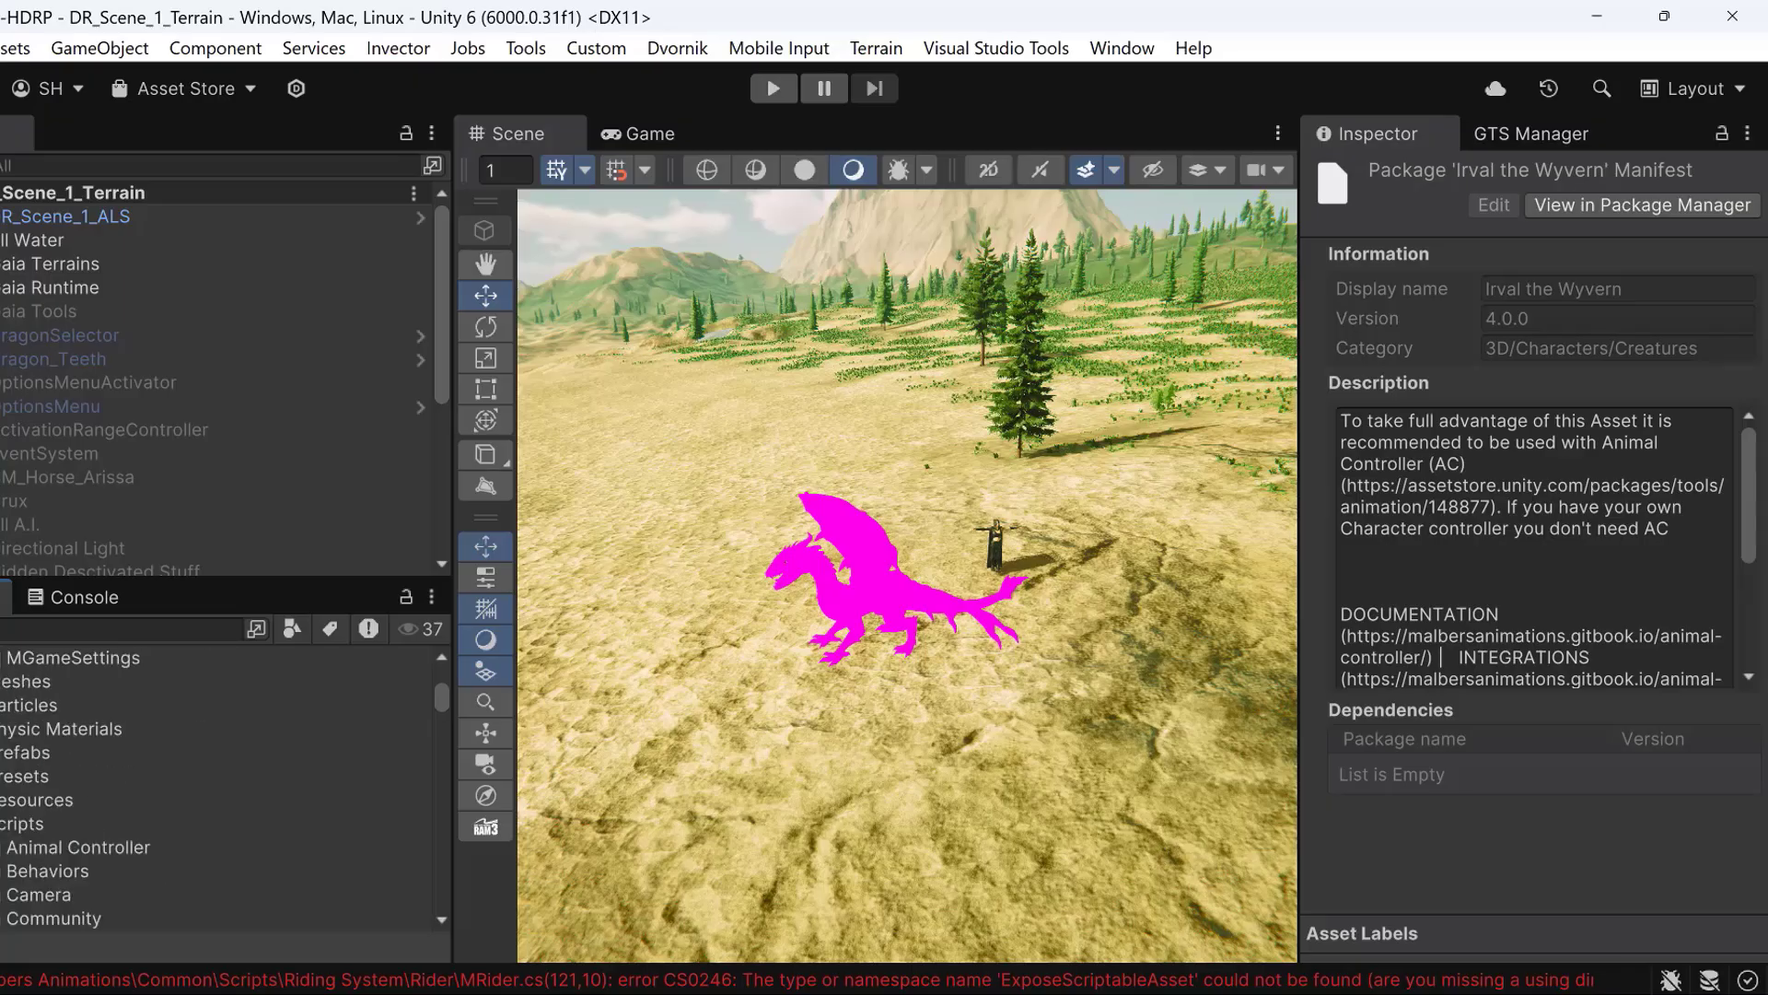
pyautogui.scroll(3, 164, 755)
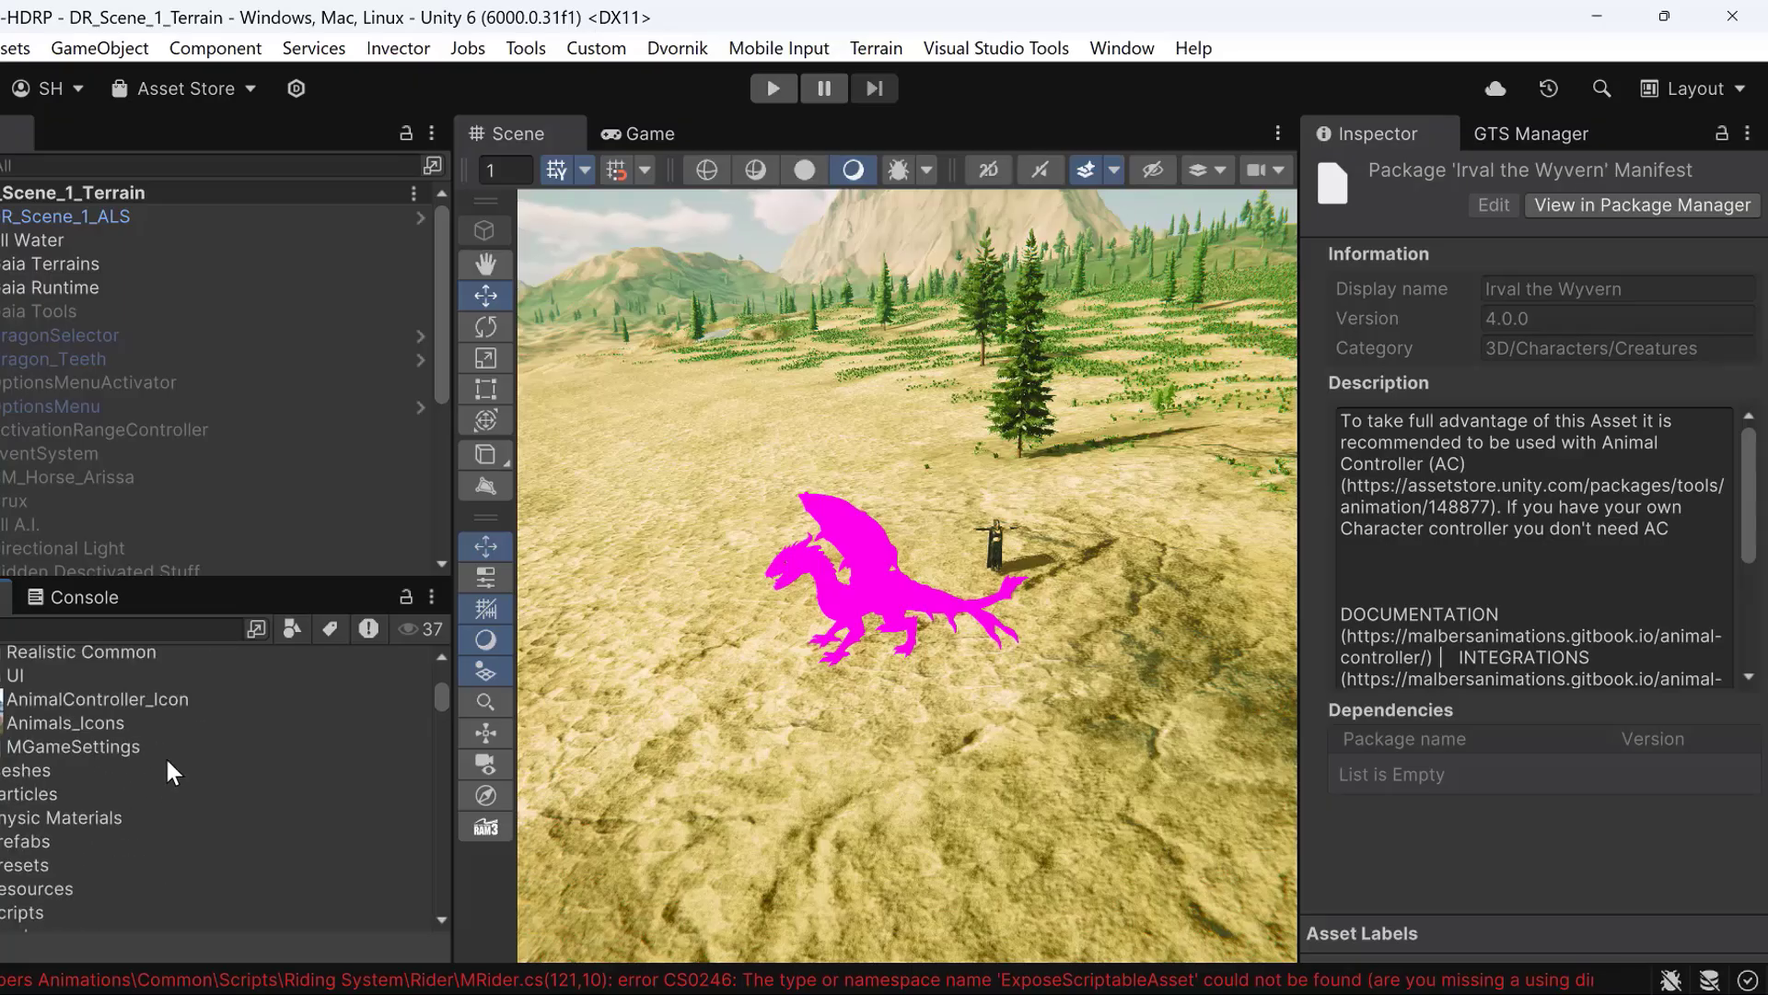
pyautogui.scroll(2, 189, 752)
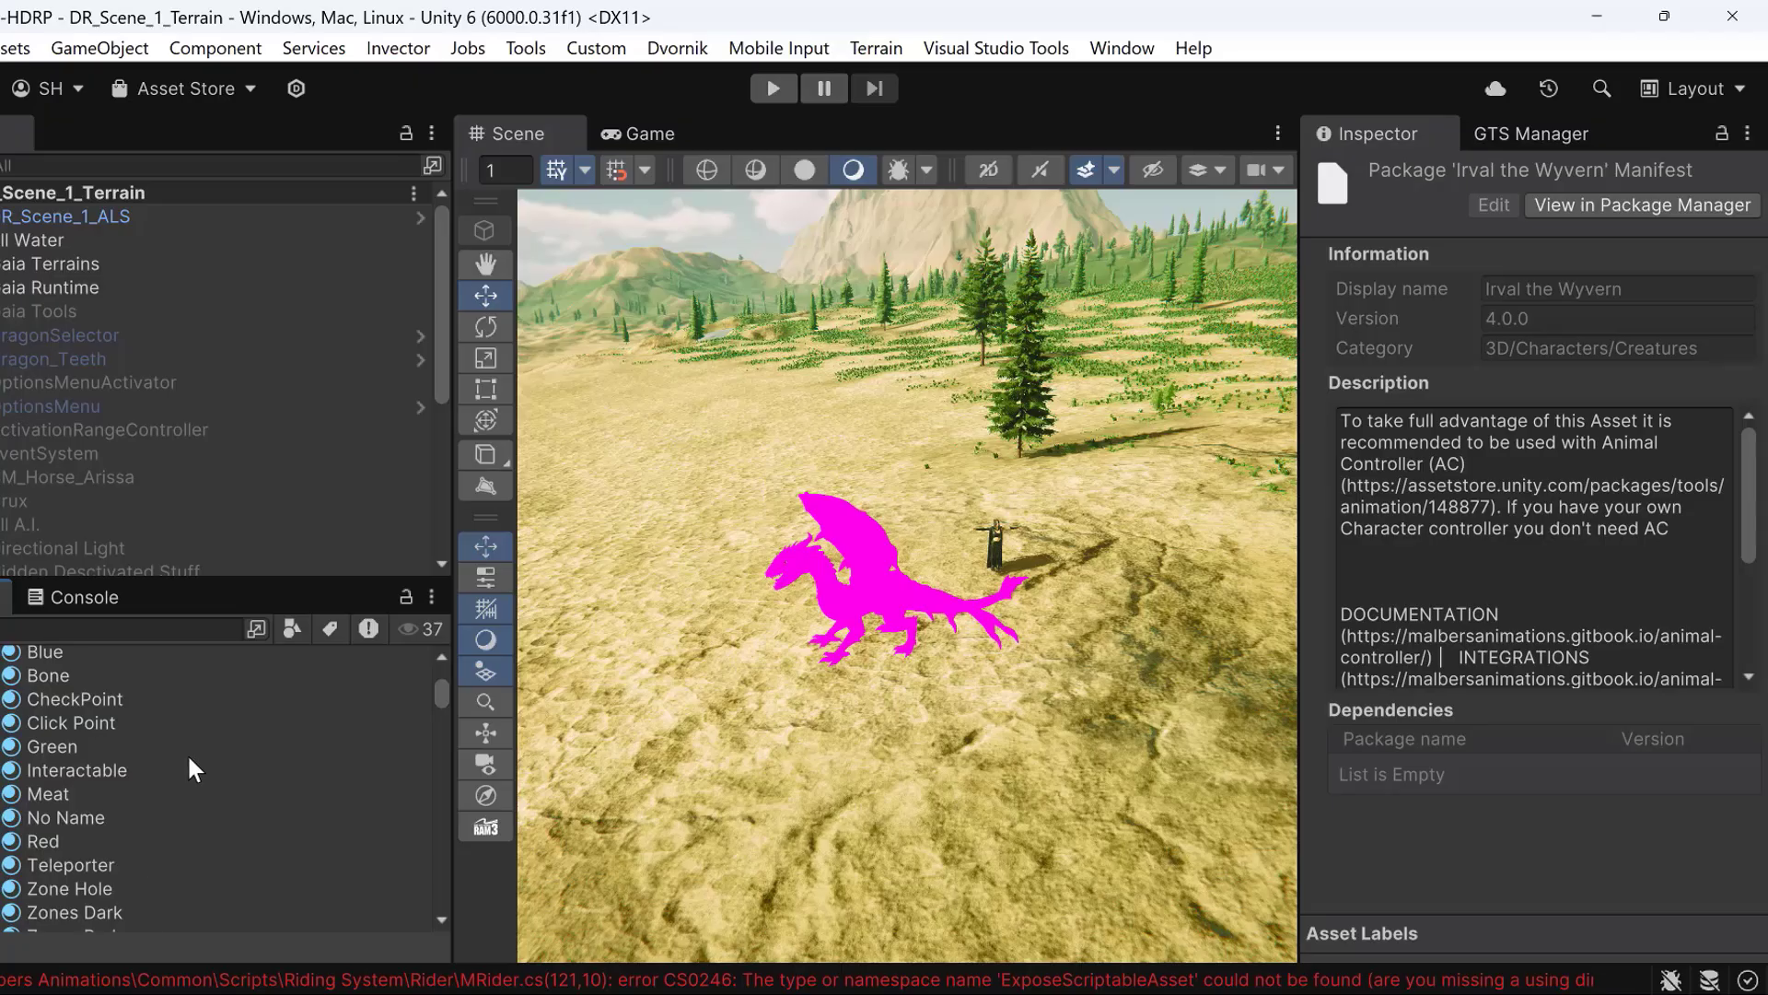
pyautogui.scroll(2, 186, 753)
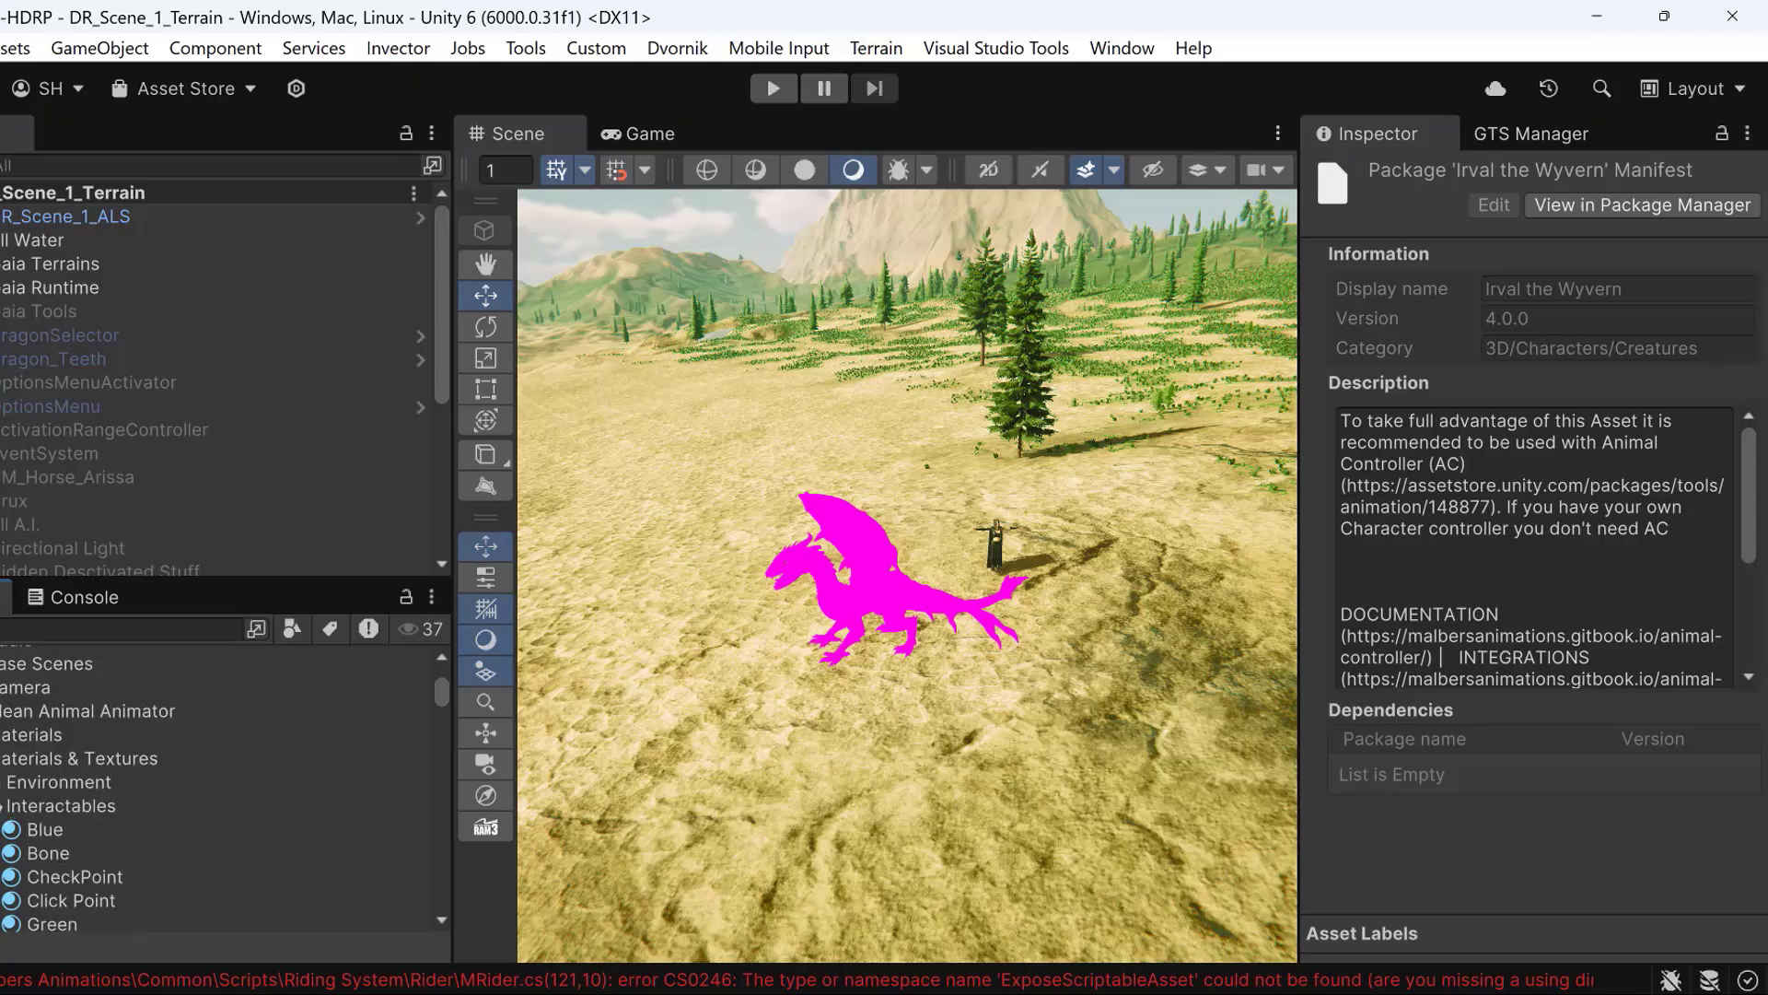
pyautogui.click(2, 759)
pyautogui.click(0, 759)
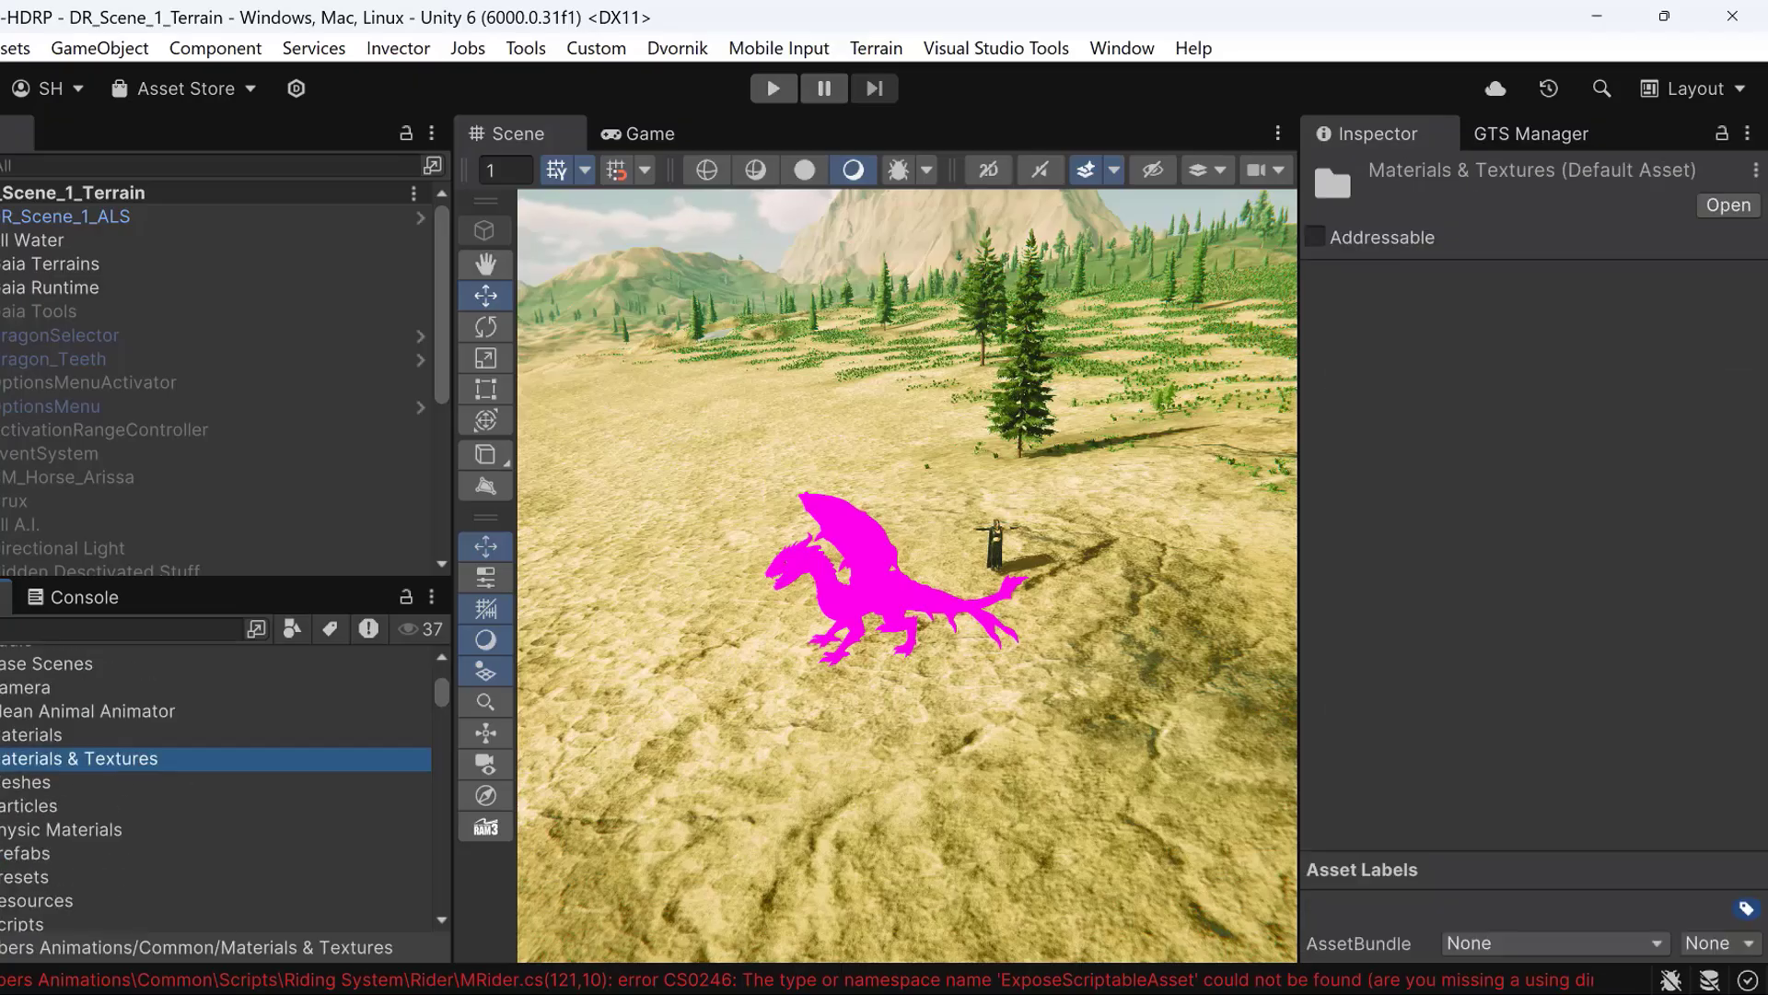
pyautogui.scroll(3, 114, 733)
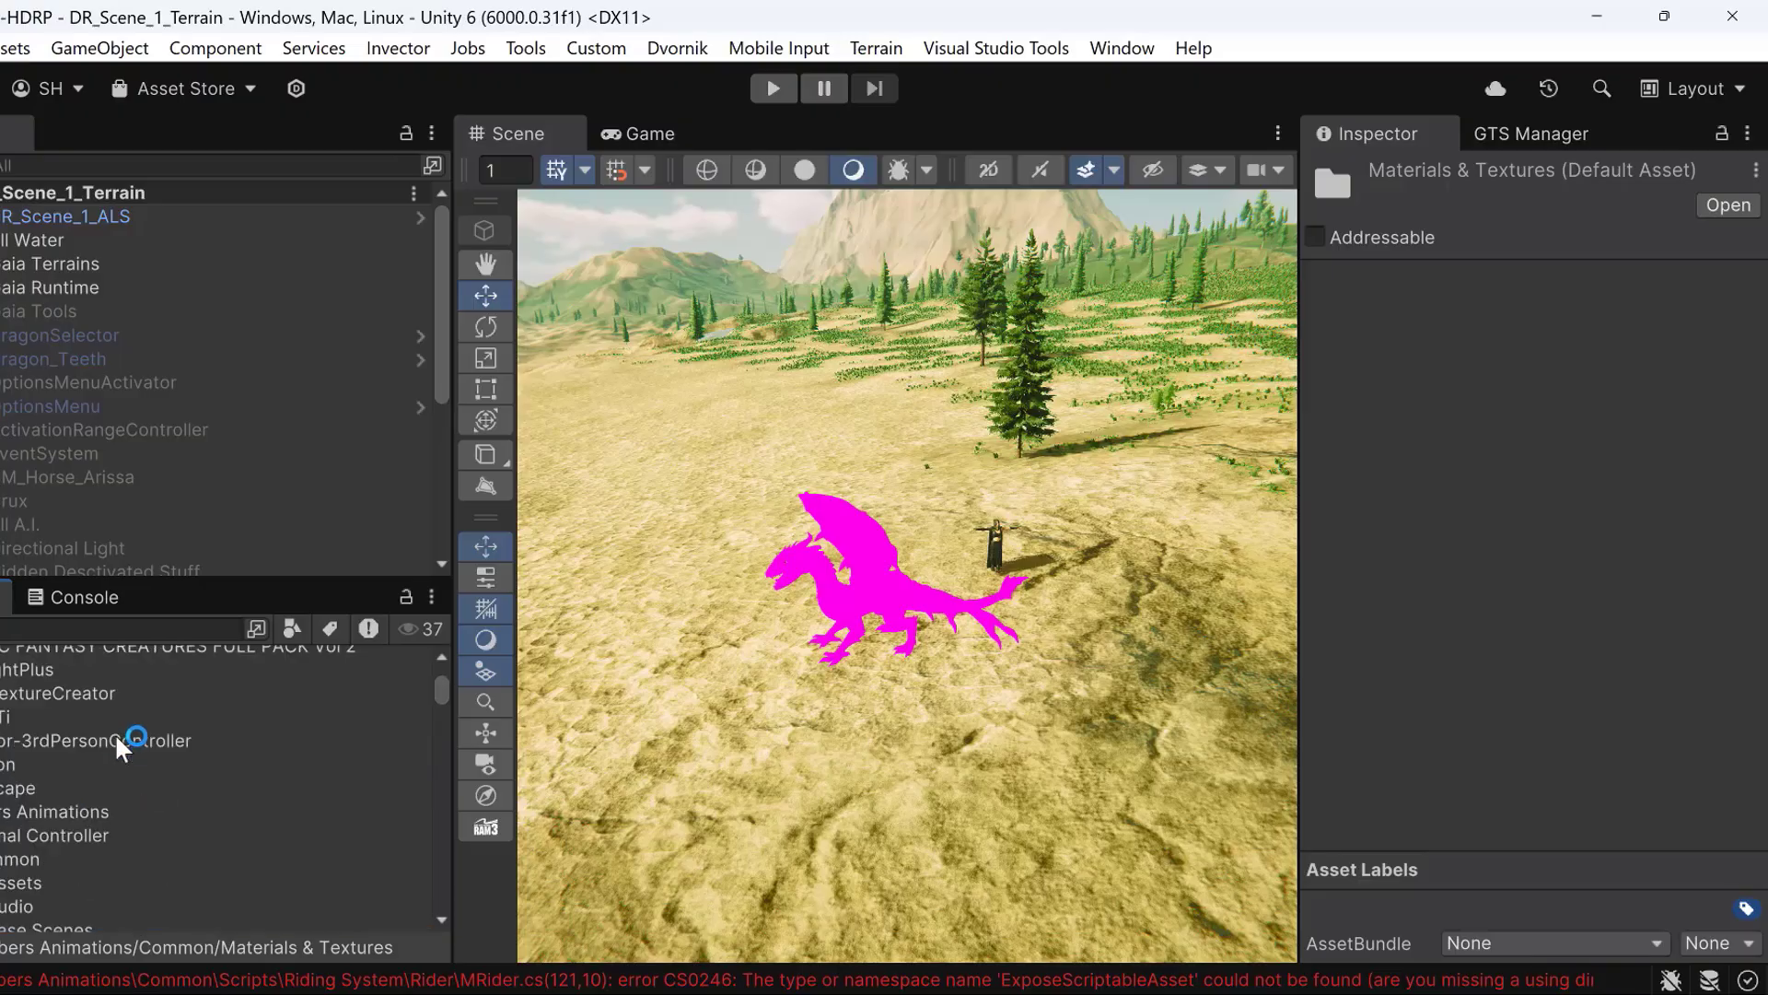
pyautogui.scroll(-2, 55, 751)
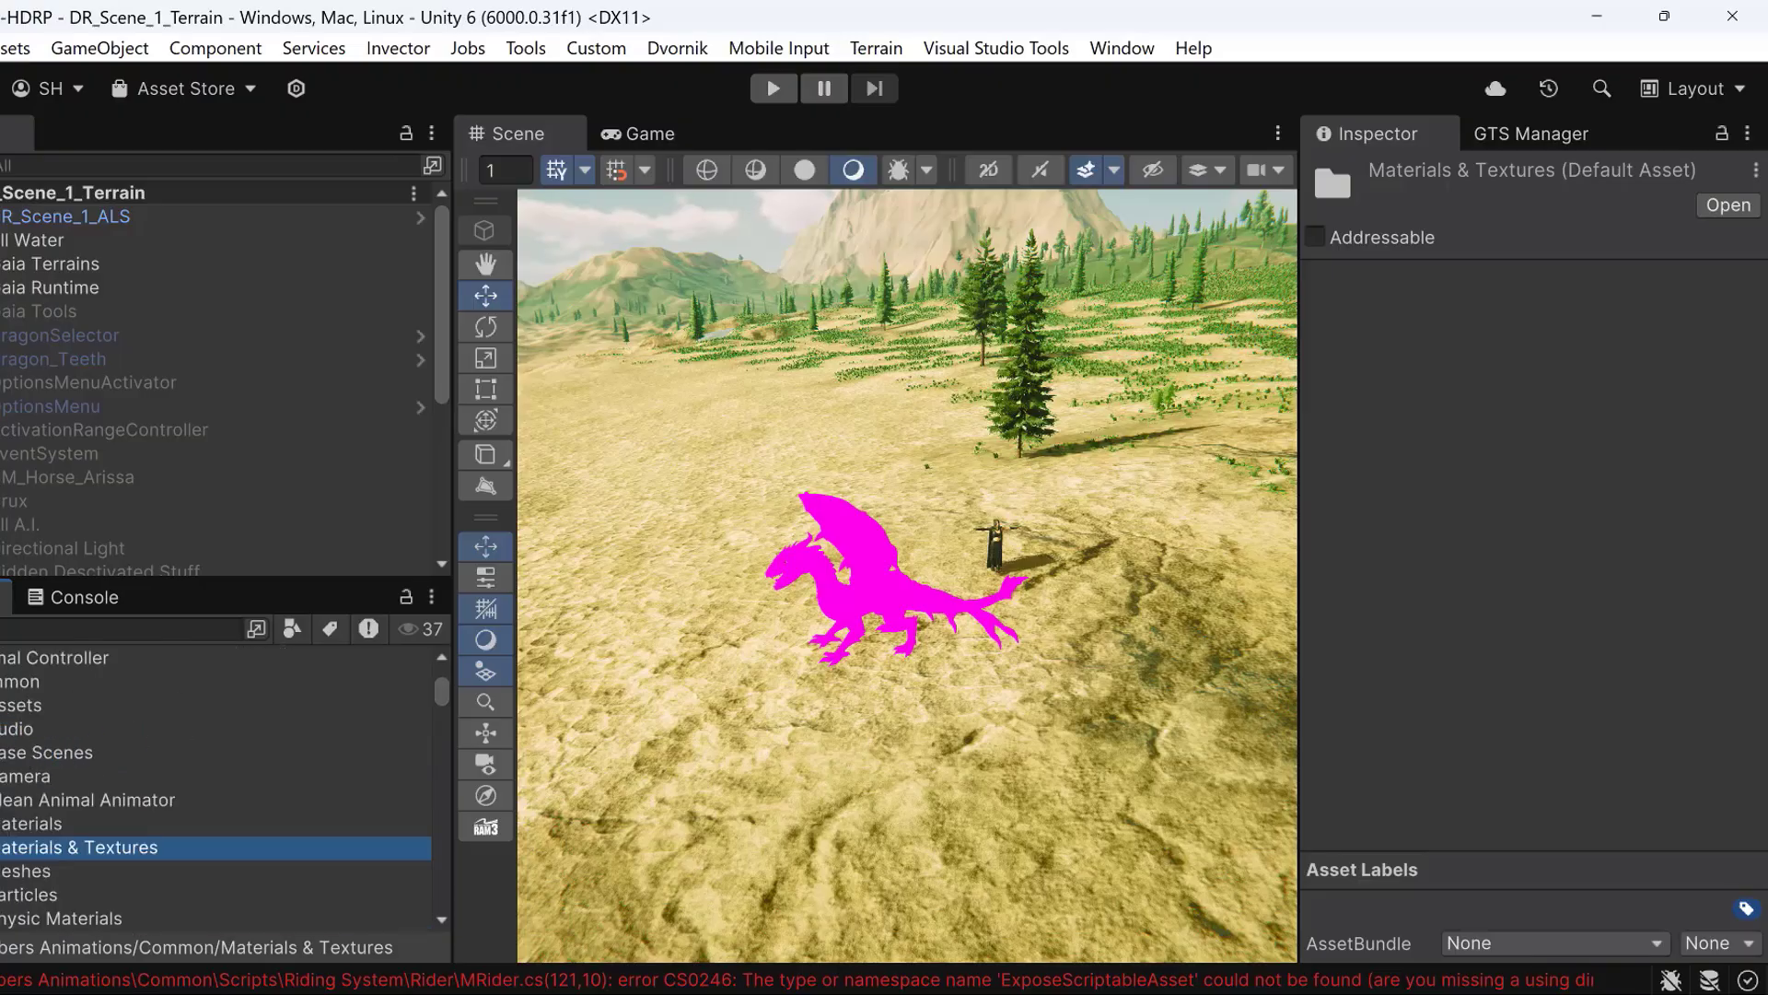
pyautogui.click(1, 681)
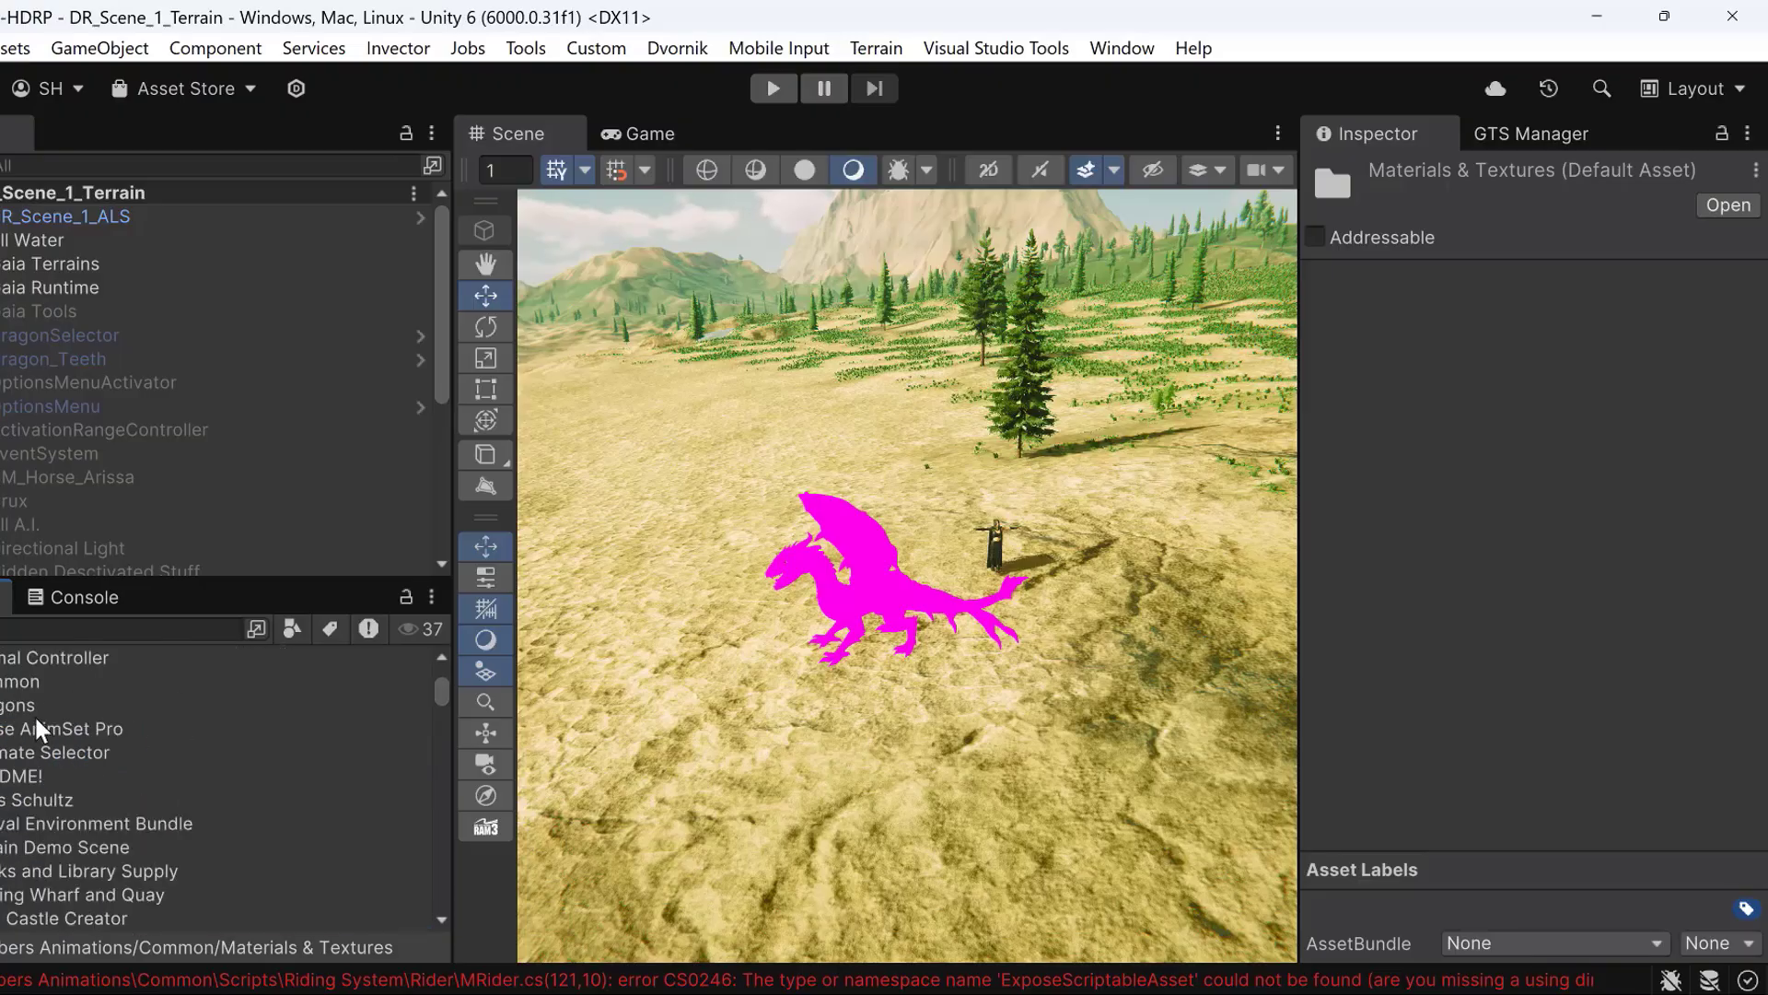
# Step: Check which Malbers products are in the project by selecting the Ultimate Selector and Horse AnimSet Pro folders
pyautogui.click(2, 762)
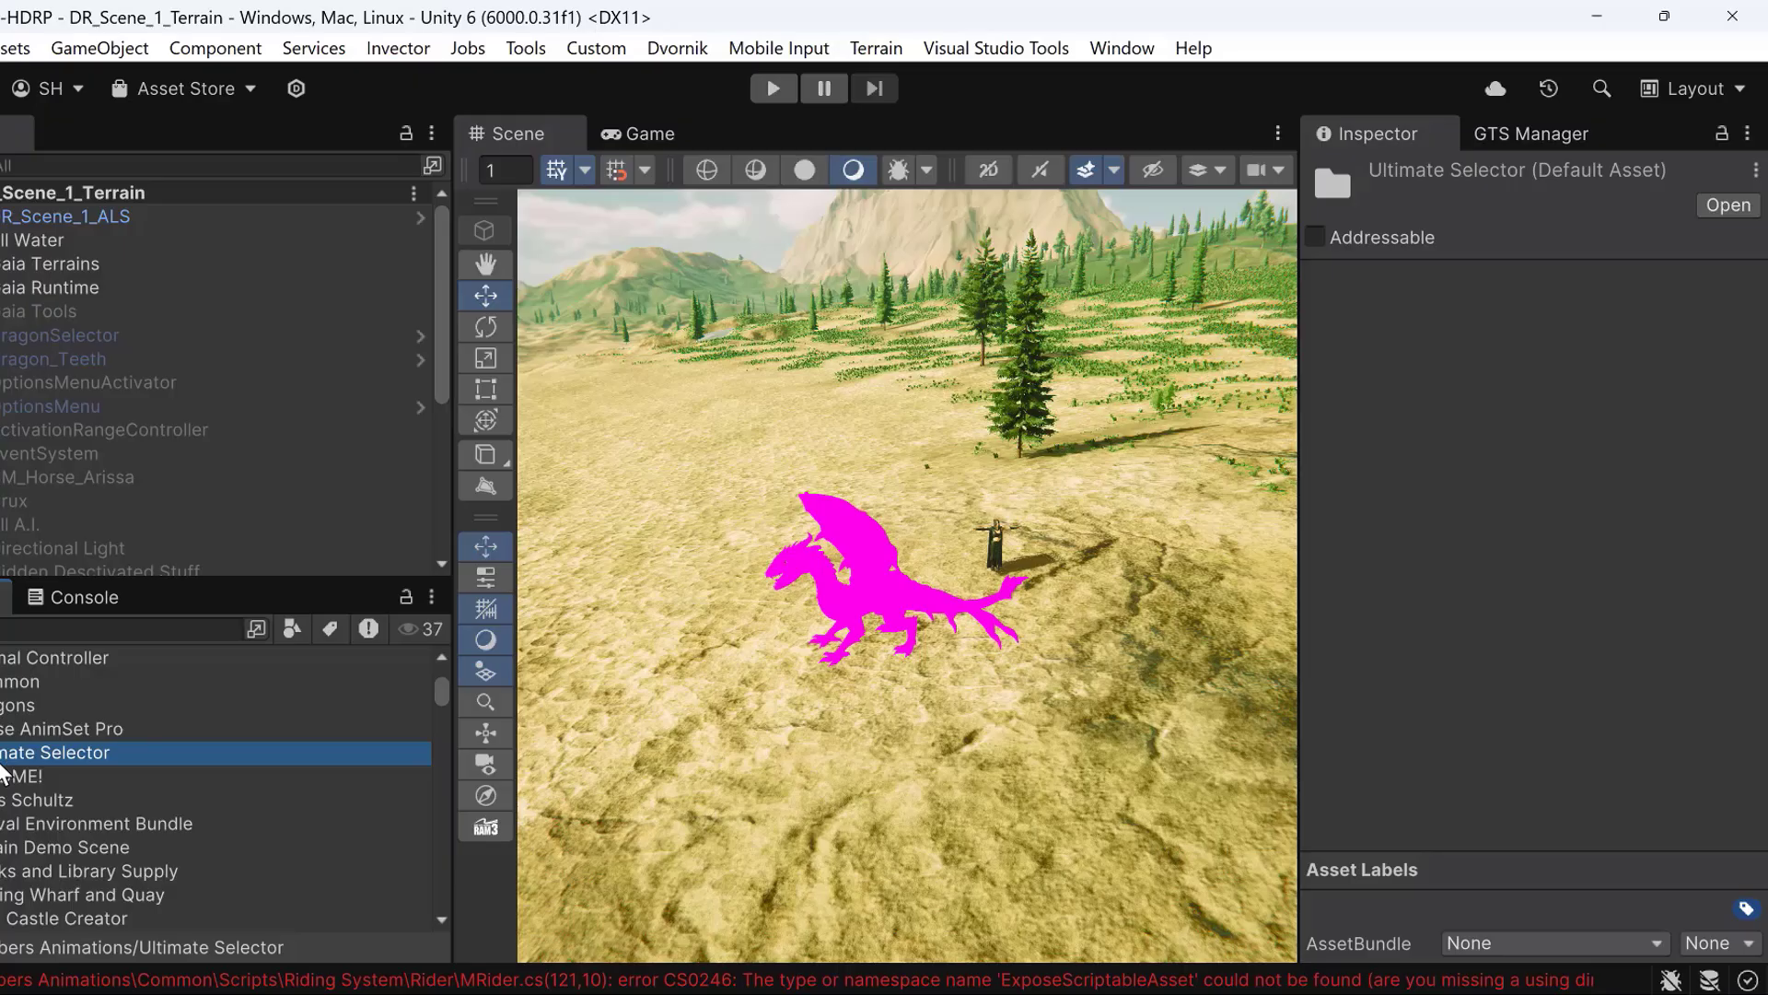
pyautogui.click(7, 732)
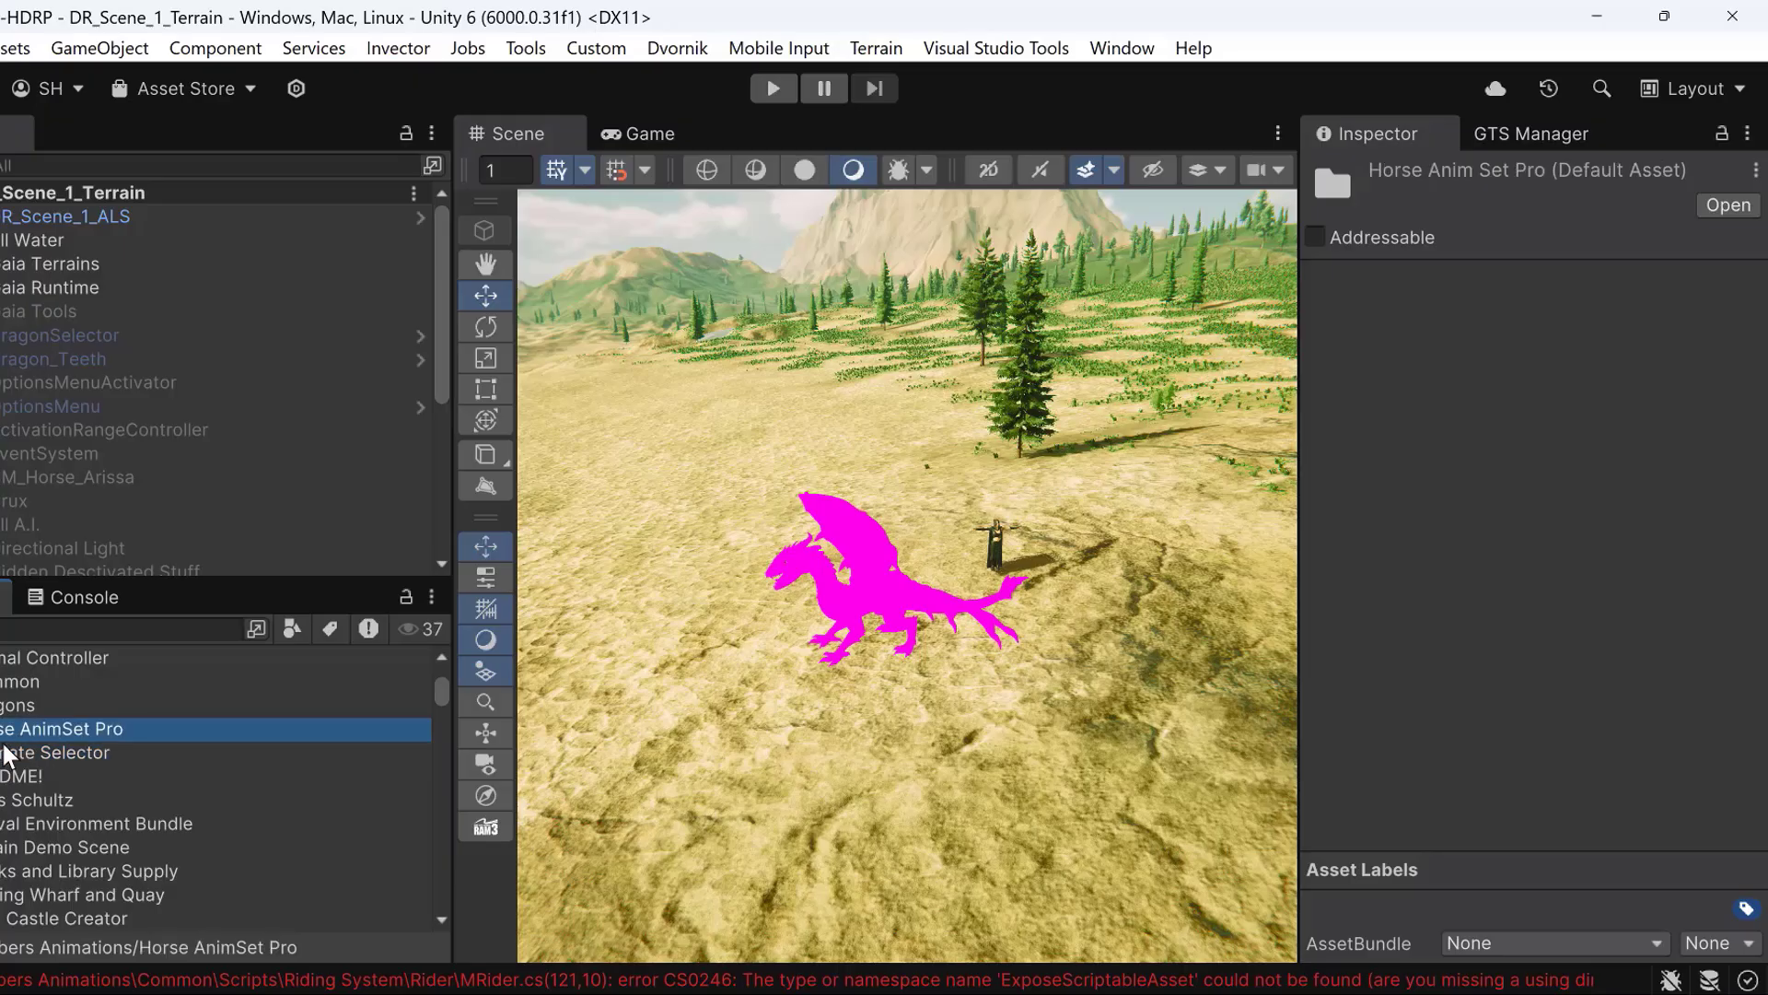
pyautogui.click(2, 761)
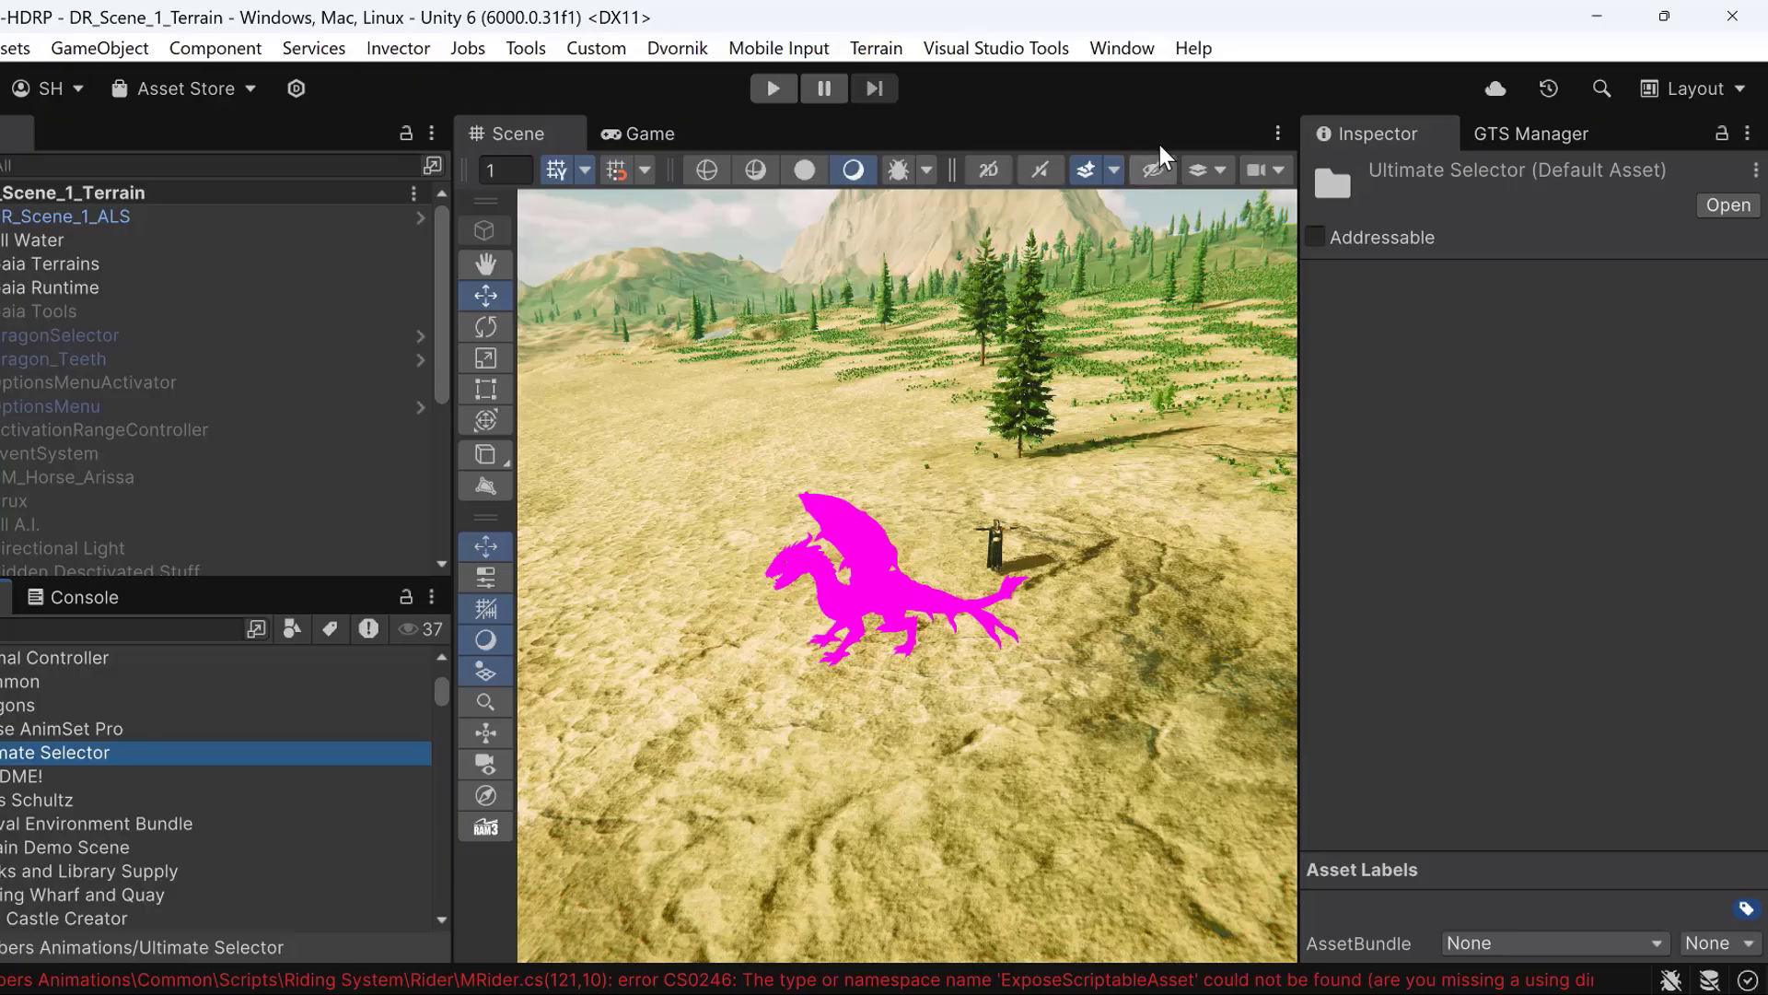
# Step: Search the Package Manager's purchased assets for "hap" and check the release notes of Horse Animset Pro (Riding System)
pyautogui.click(1114, 48)
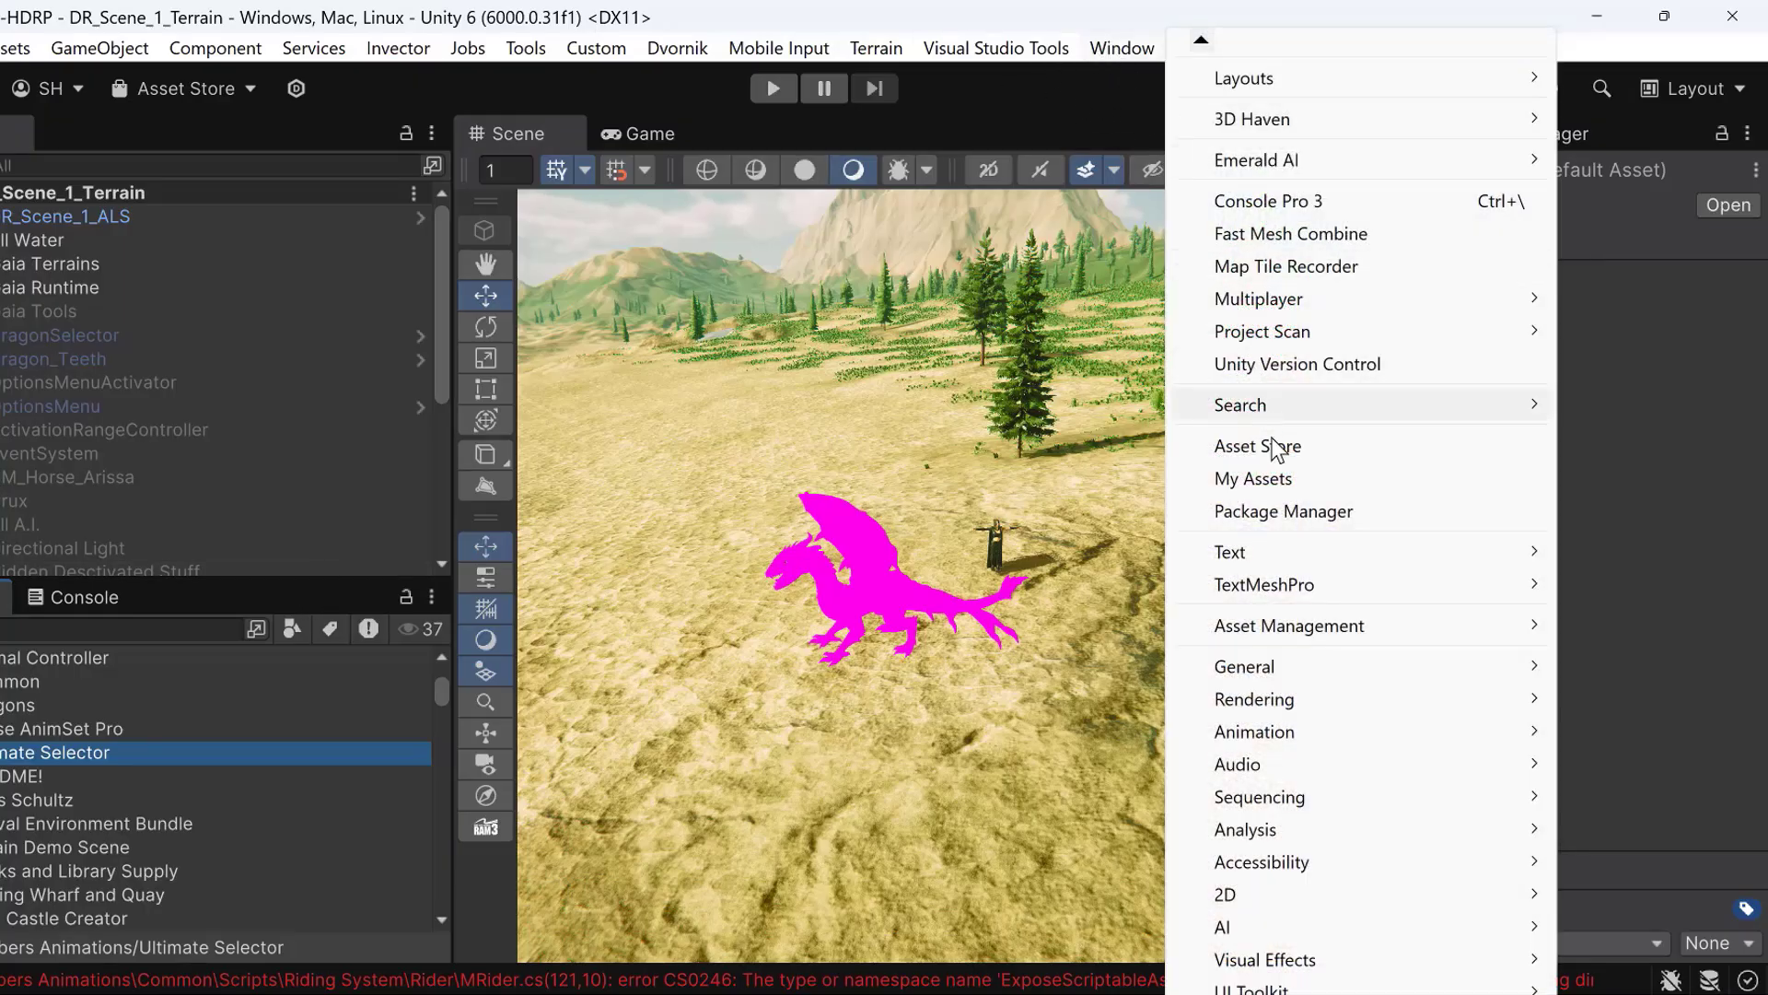
pyautogui.click(1311, 512)
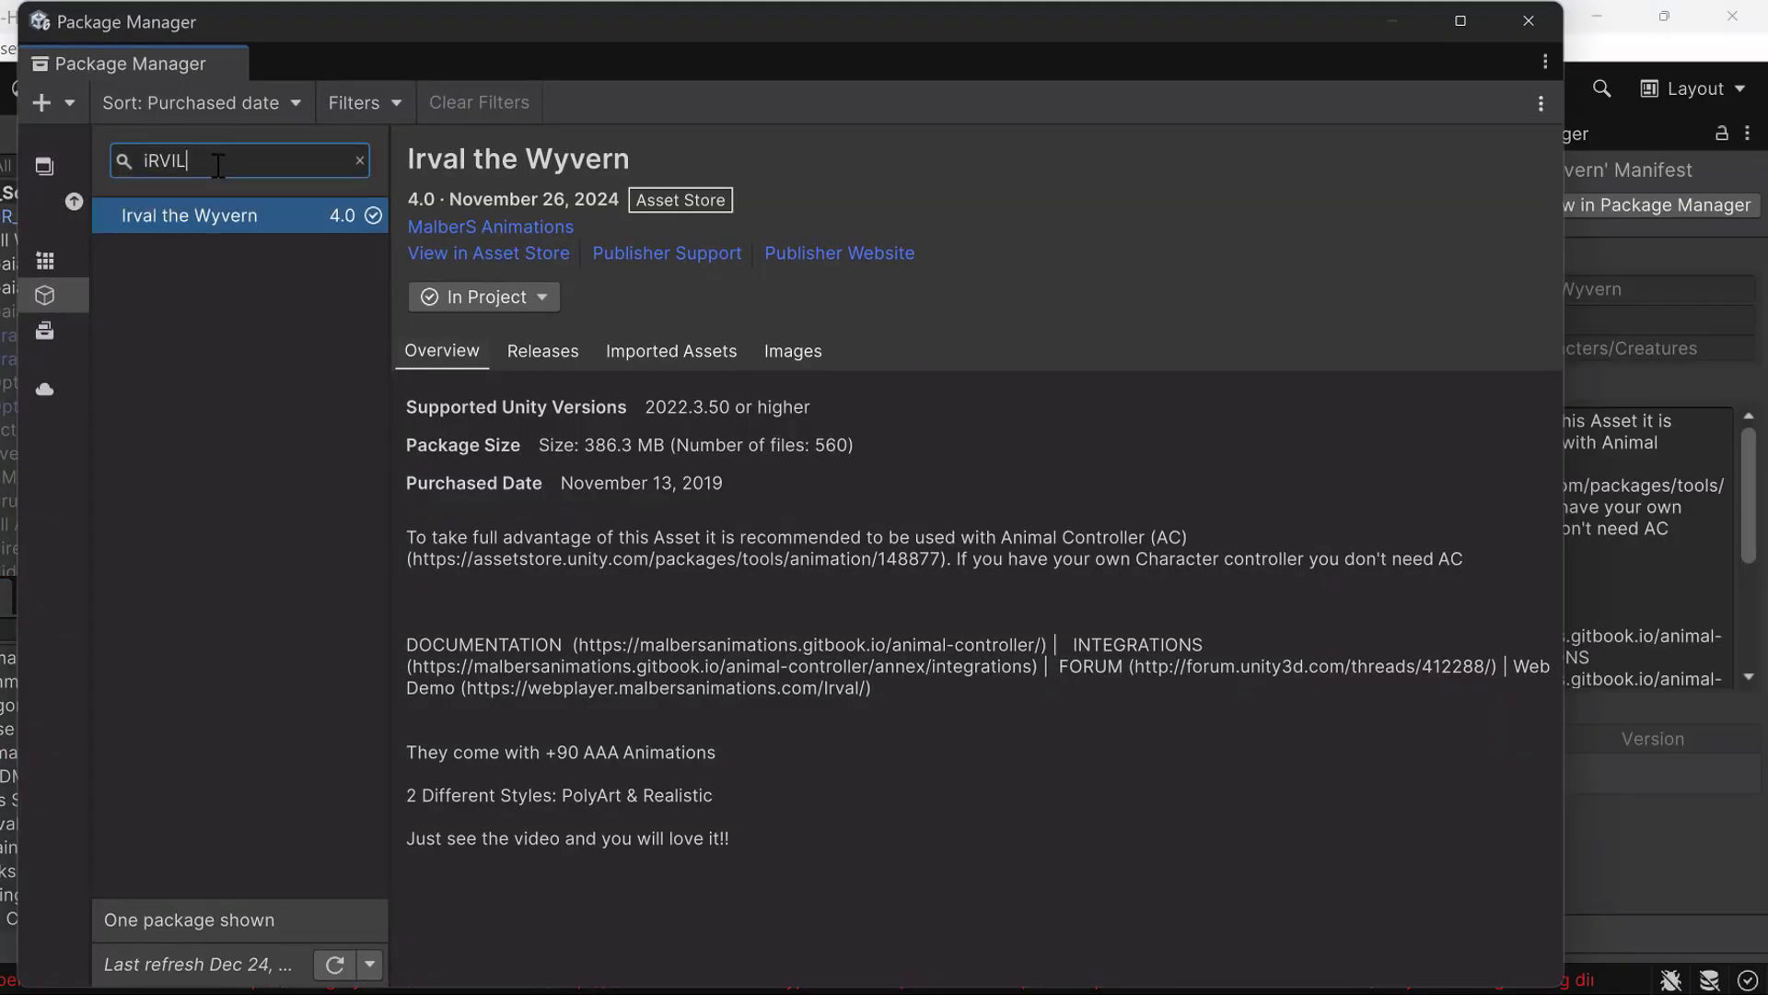
pyautogui.moveTo(214, 161); pyautogui.dragTo(145, 162)
pyautogui.press('BackSpace')
pyautogui.write('map')
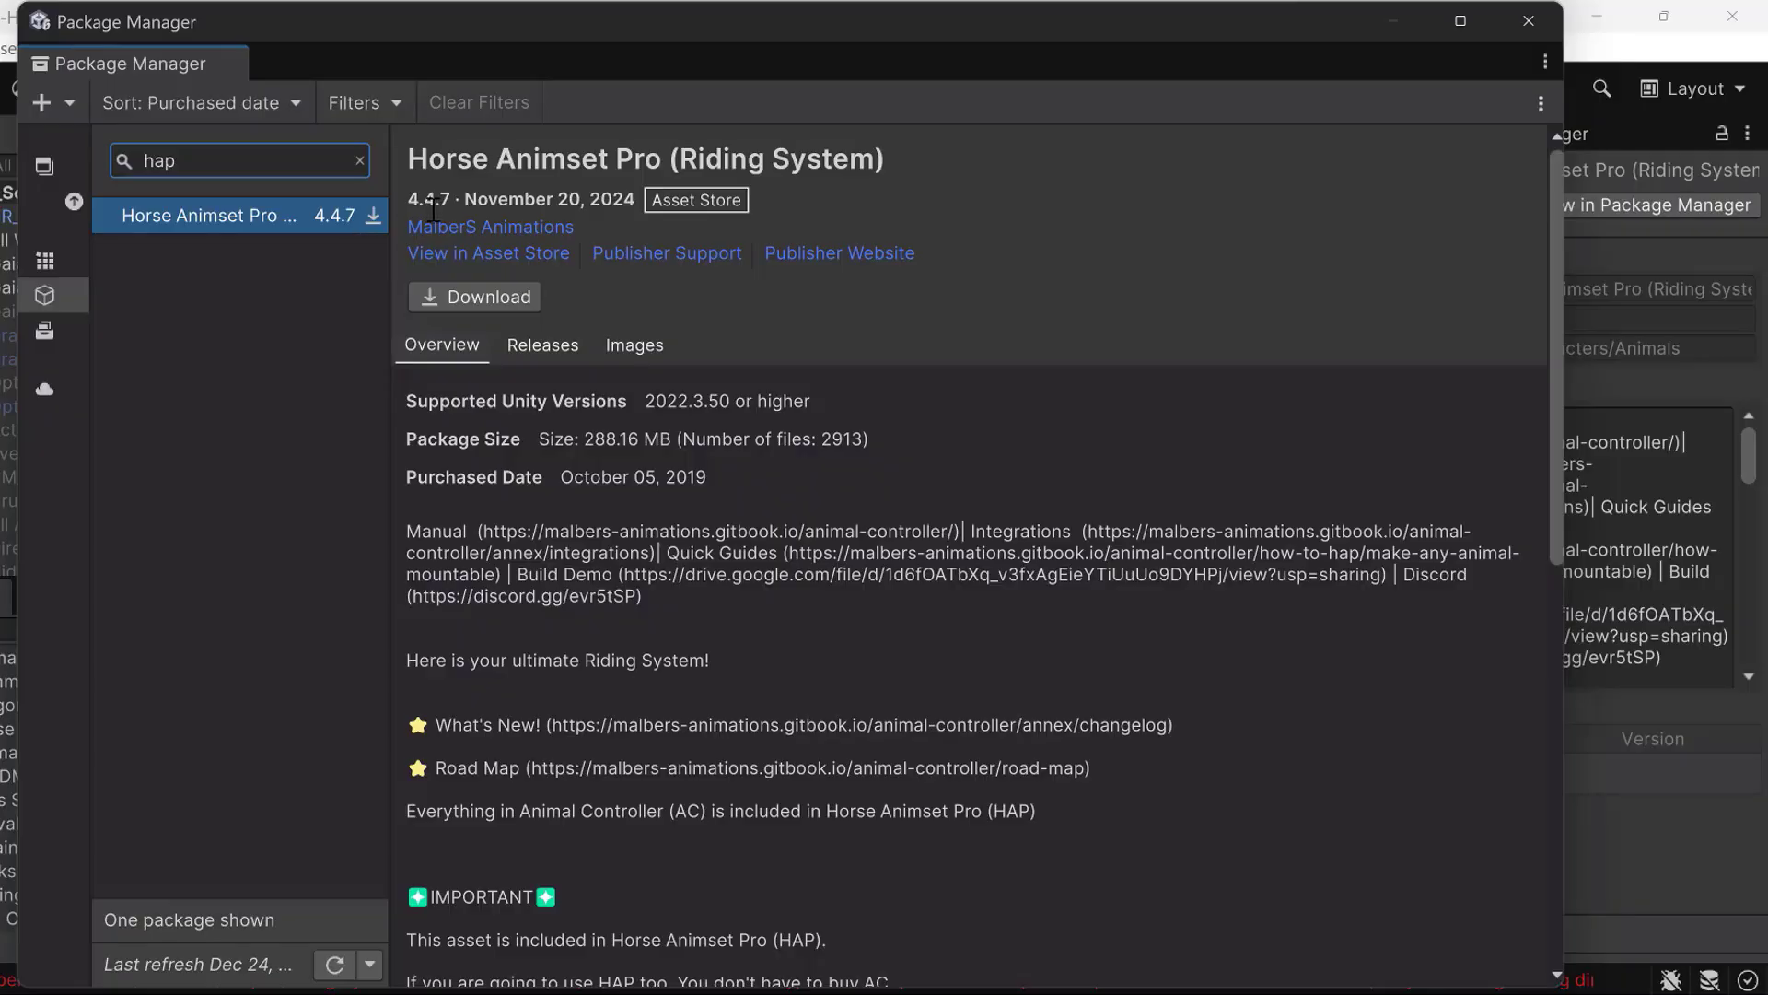
pyautogui.click(544, 348)
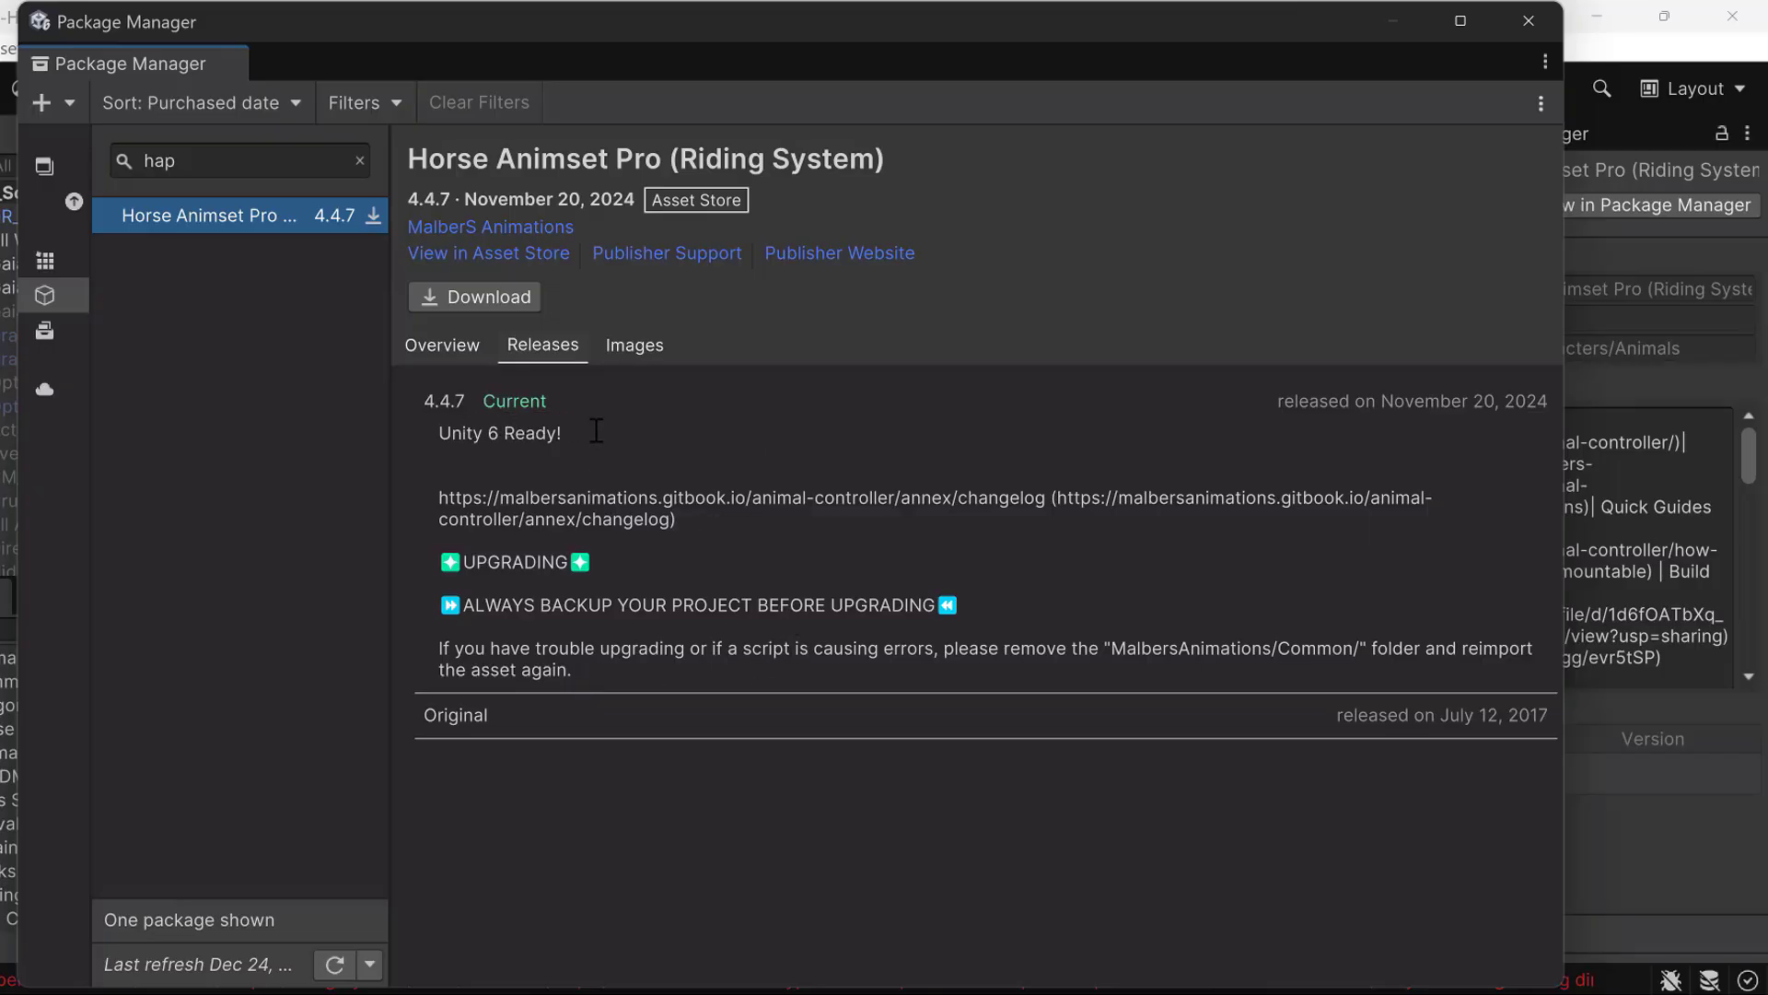
pyautogui.click(450, 345)
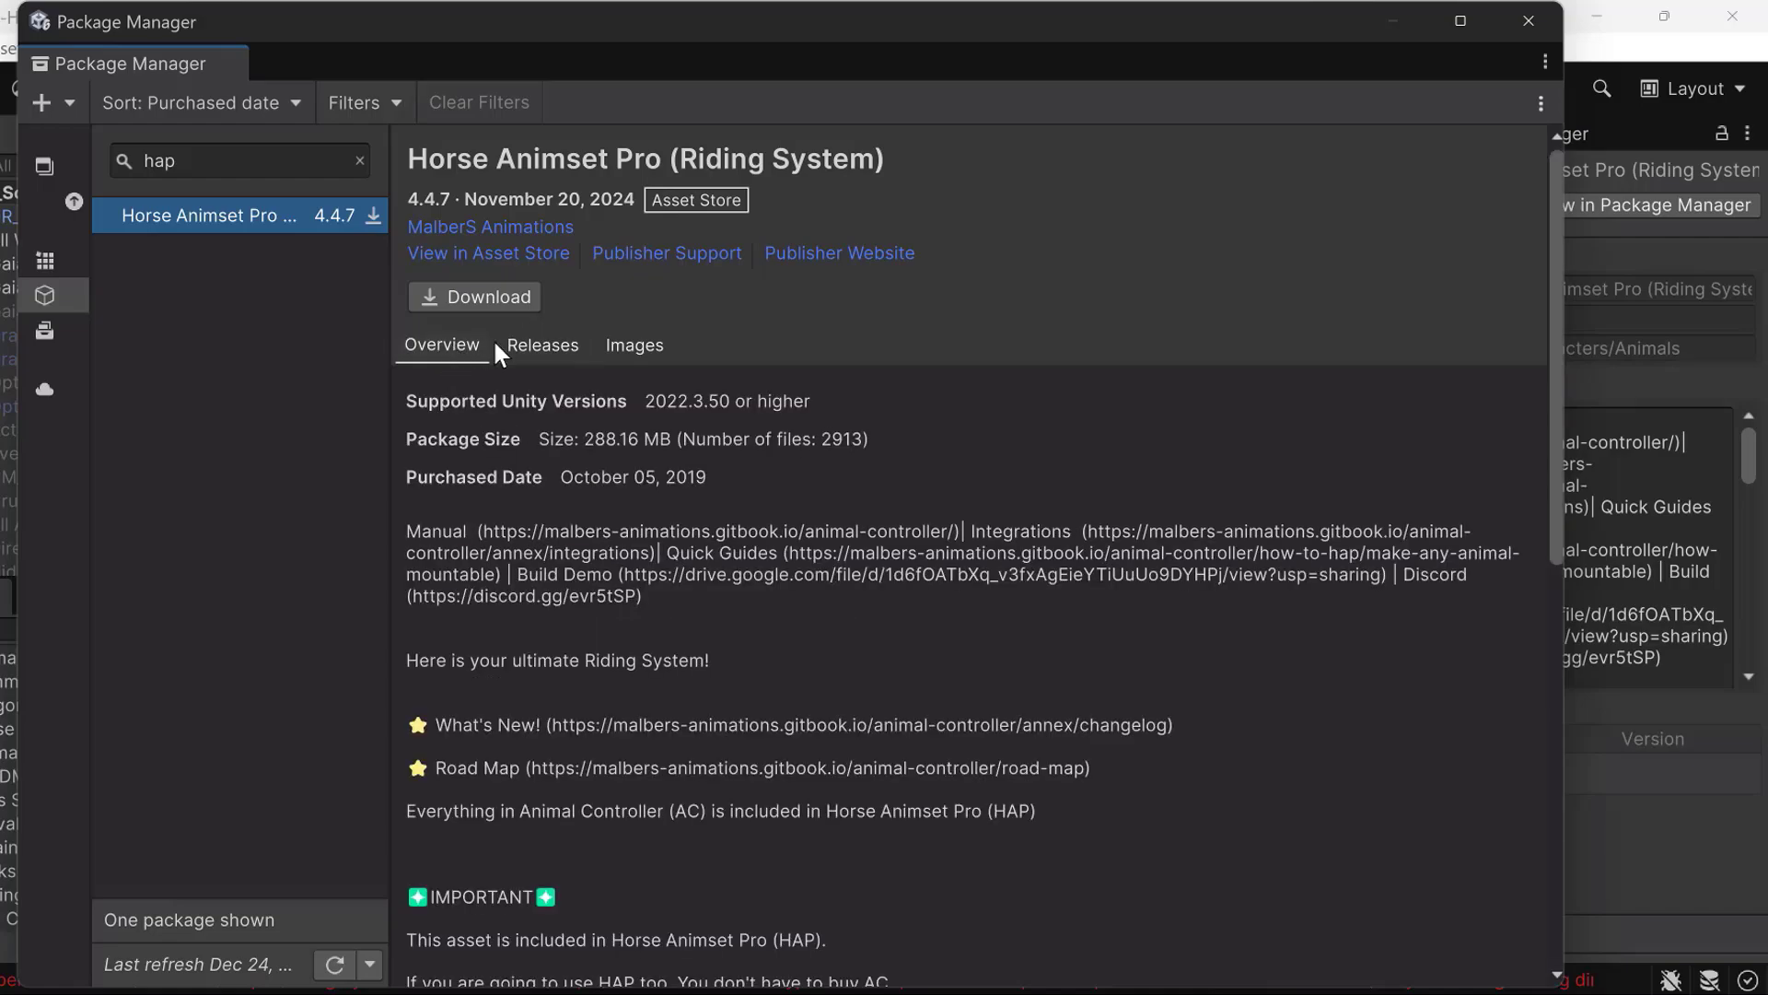
# Step: Download Horse Animset Pro 4.4.7, start its import and install or upgrade its package dependencies
pyautogui.click(465, 298)
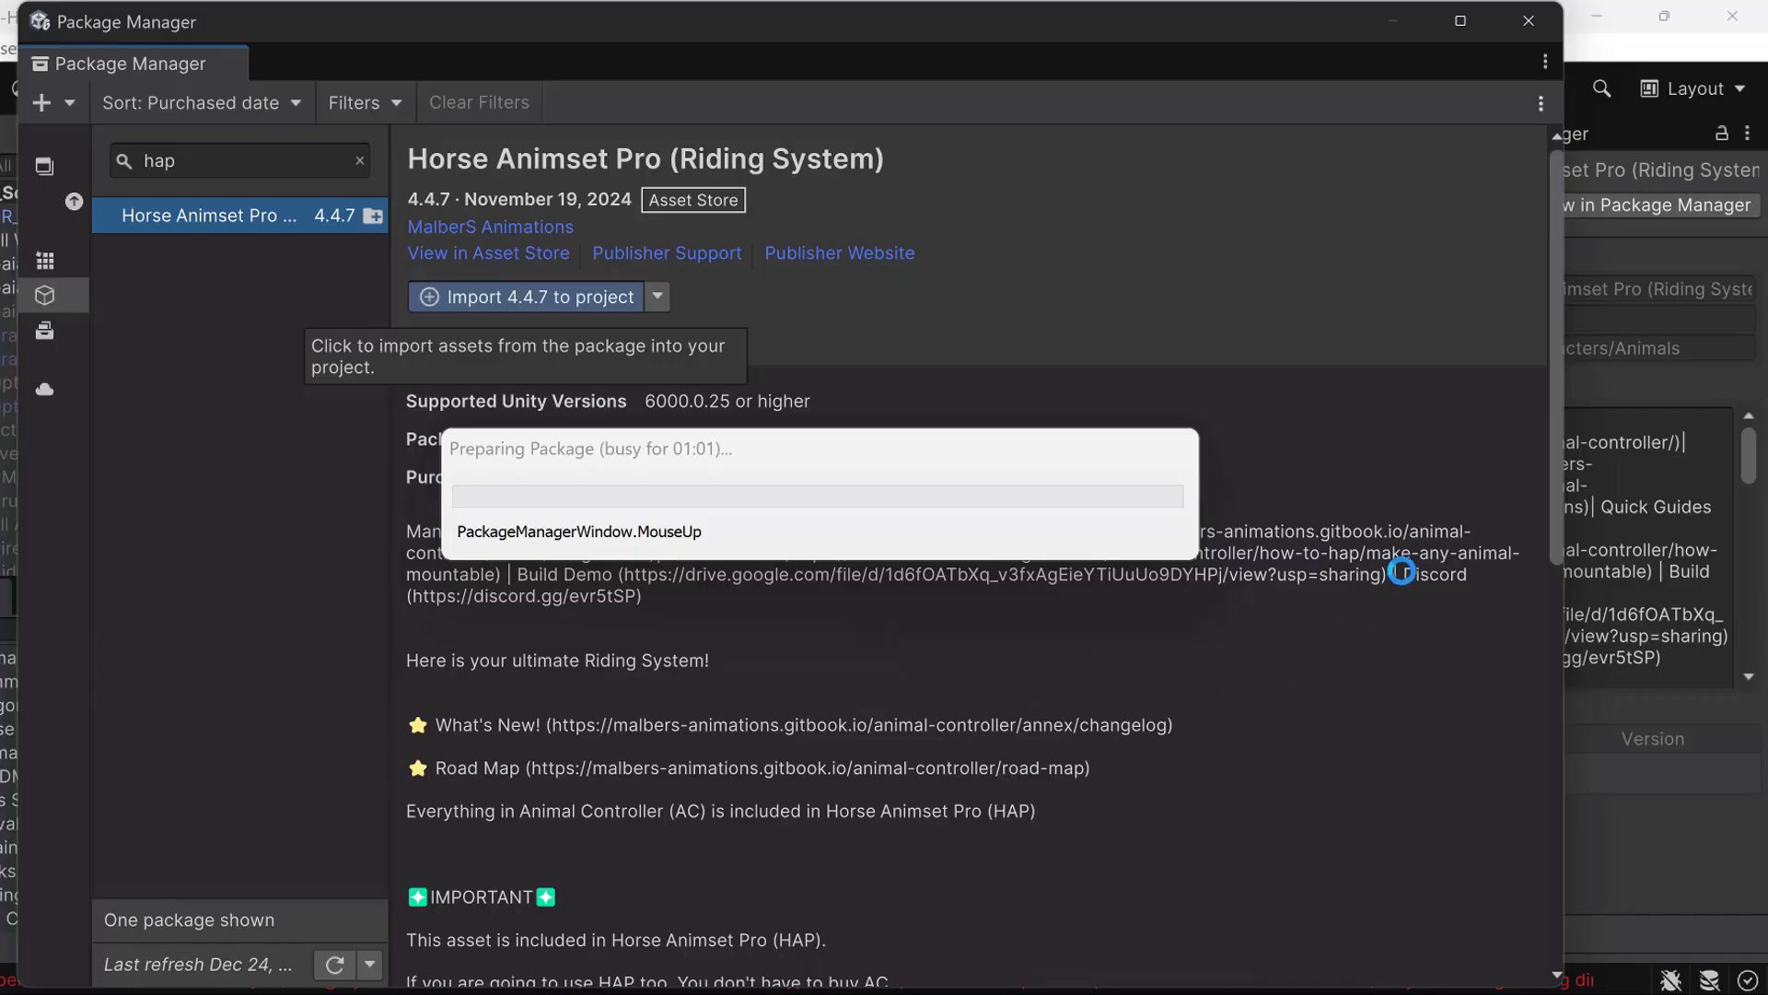
pyautogui.moveTo(980, 461); pyautogui.dragTo(1012, 333)
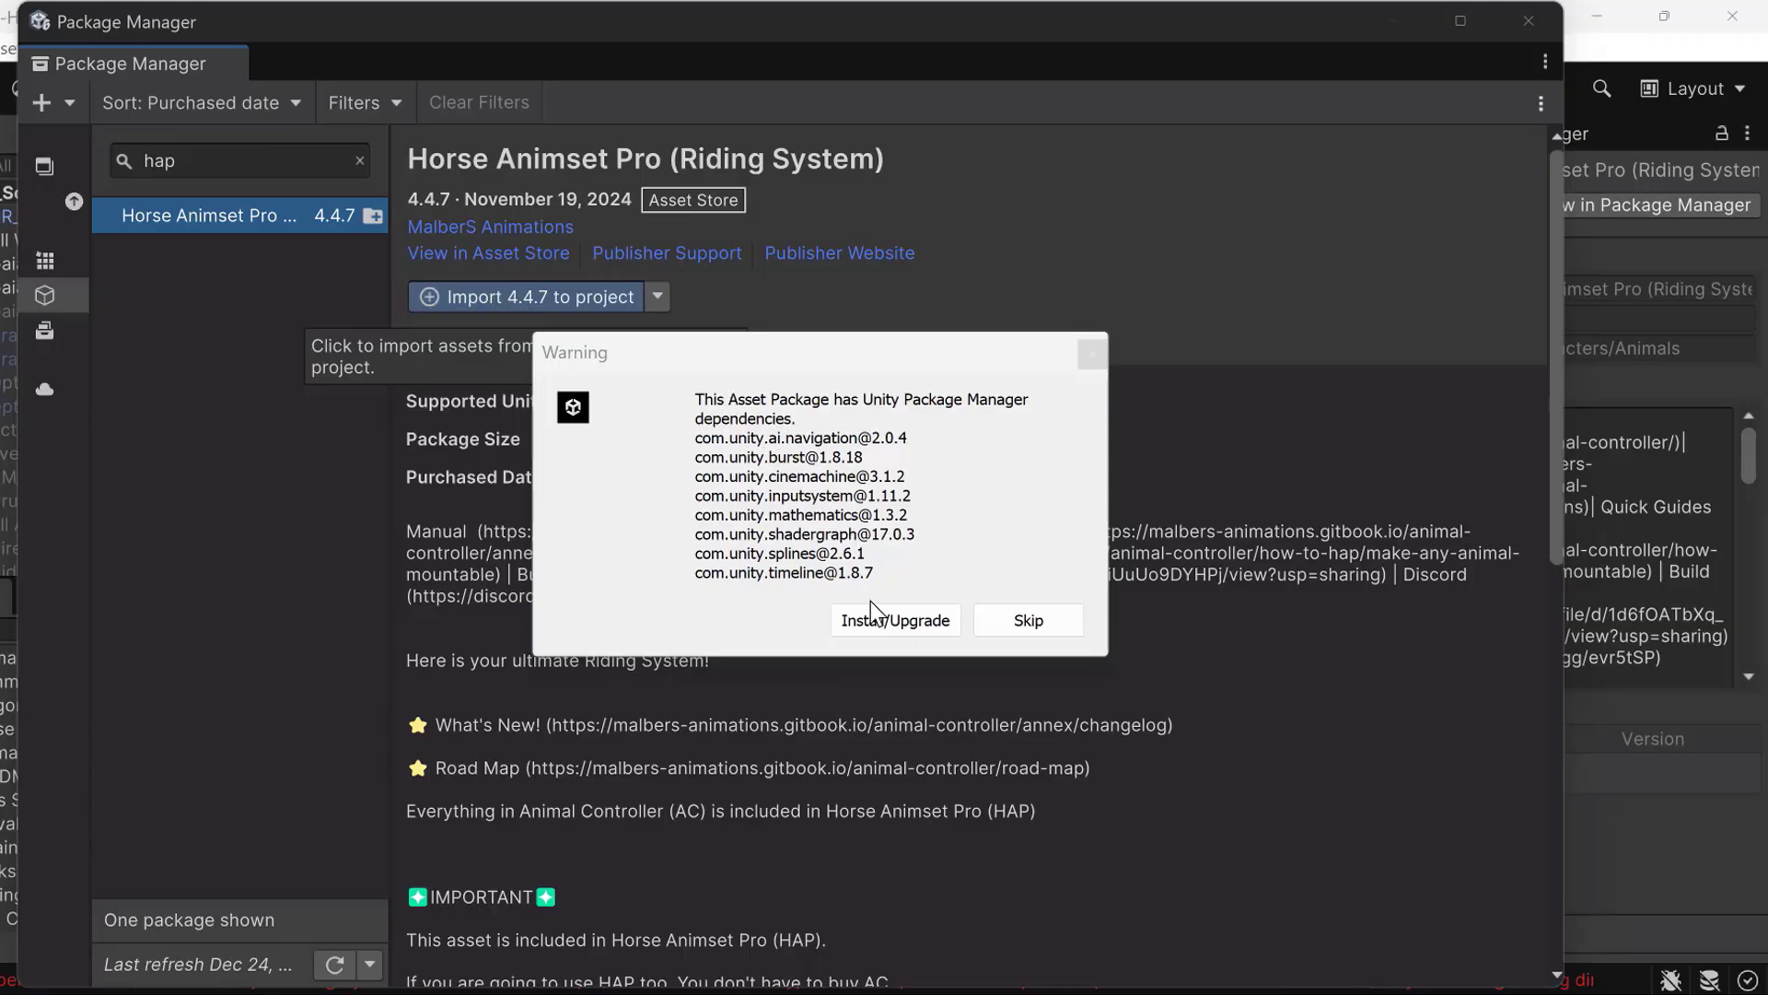
pyautogui.click(889, 623)
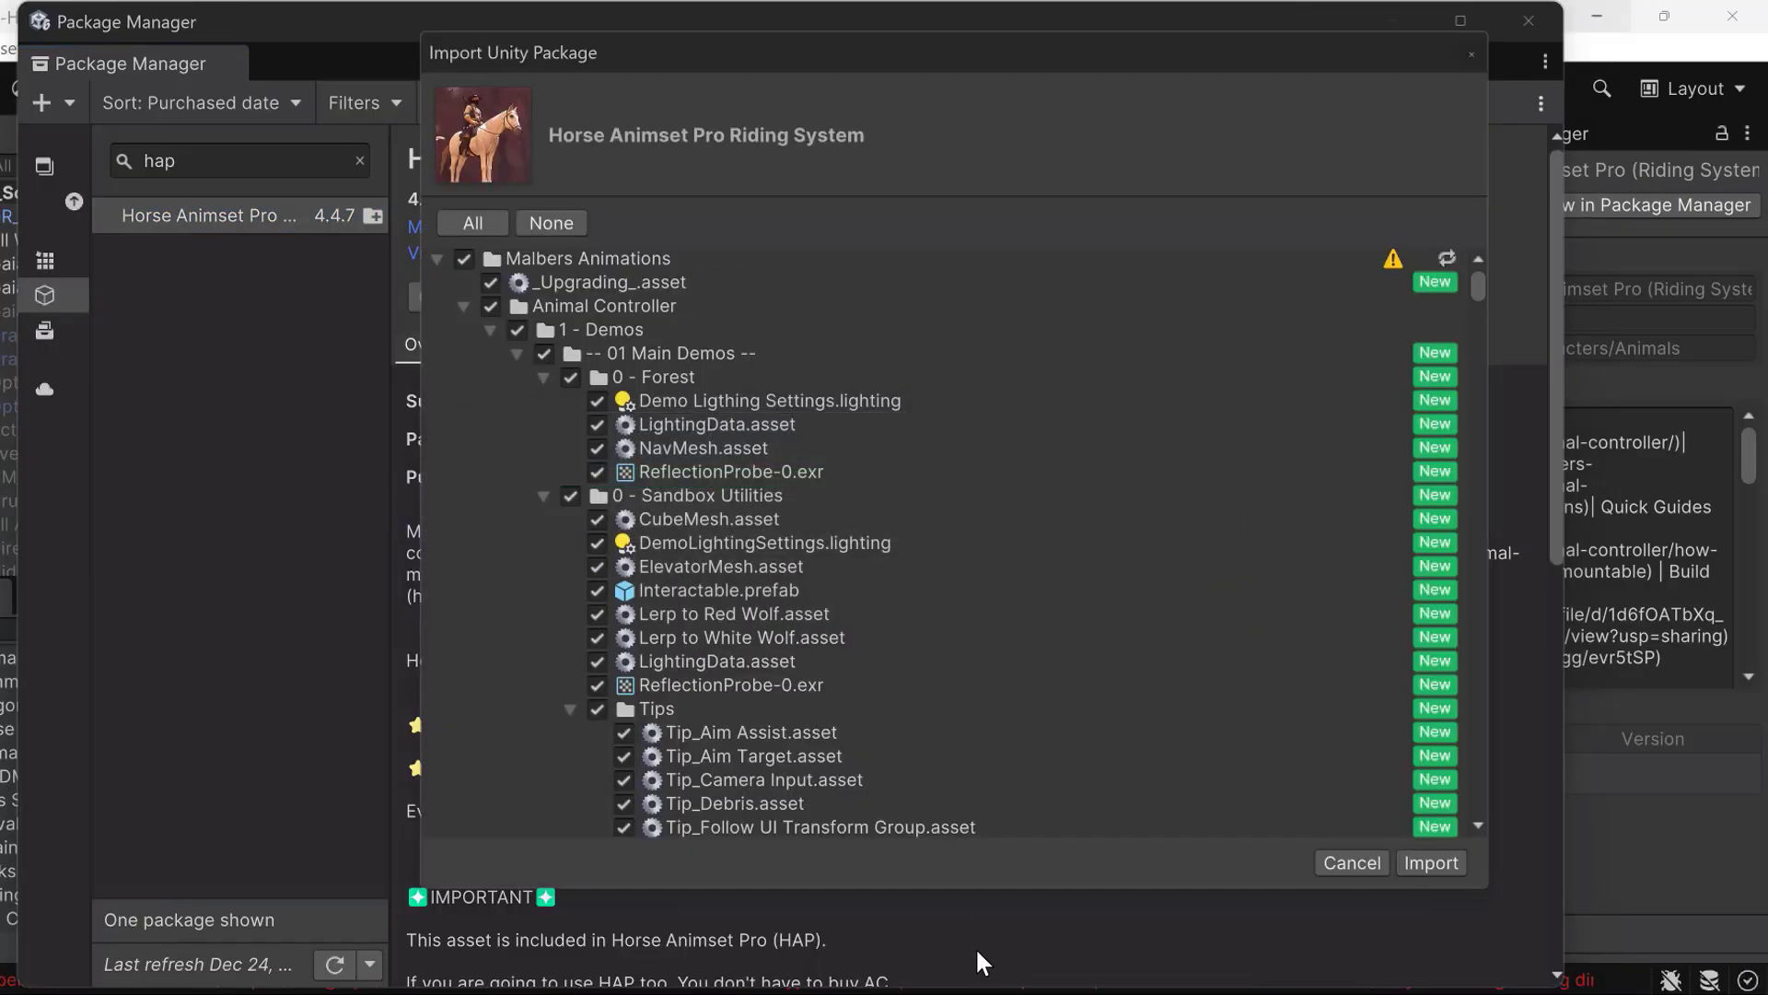
# Step: Review the Malbers Animations folders in the Horse Animset Pro package, import all of its files and close the Package Manager
pyautogui.click(462, 309)
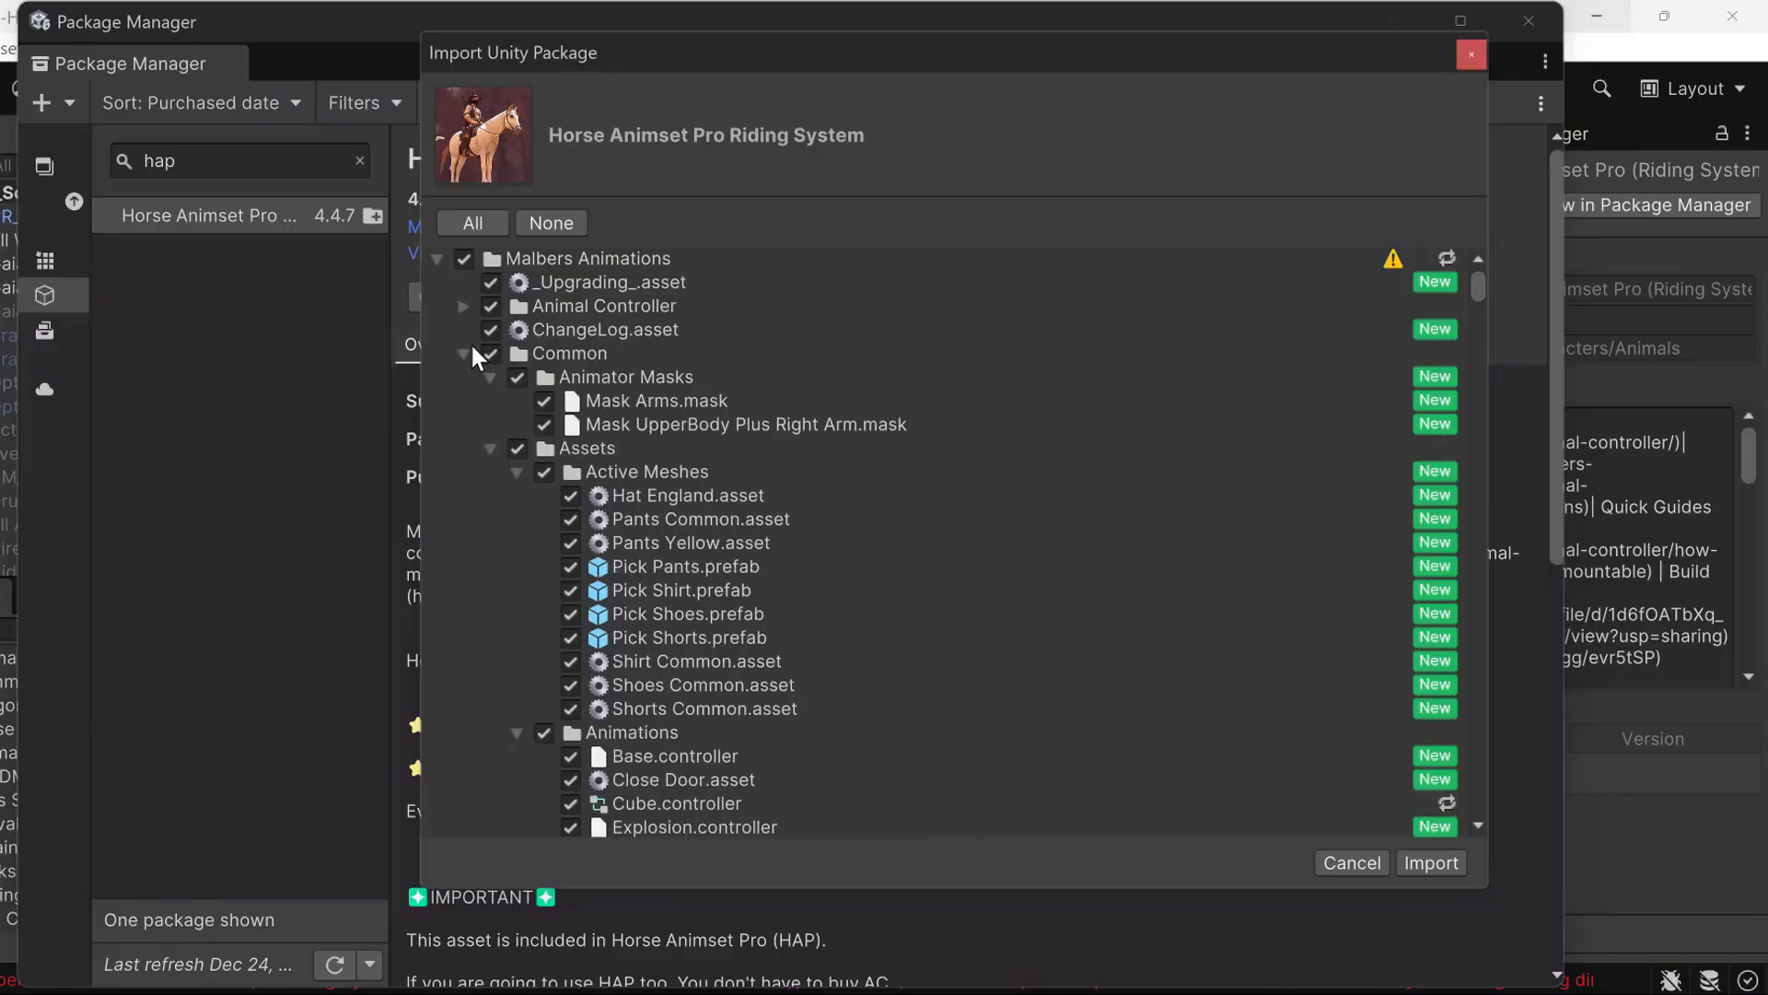
pyautogui.click(463, 354)
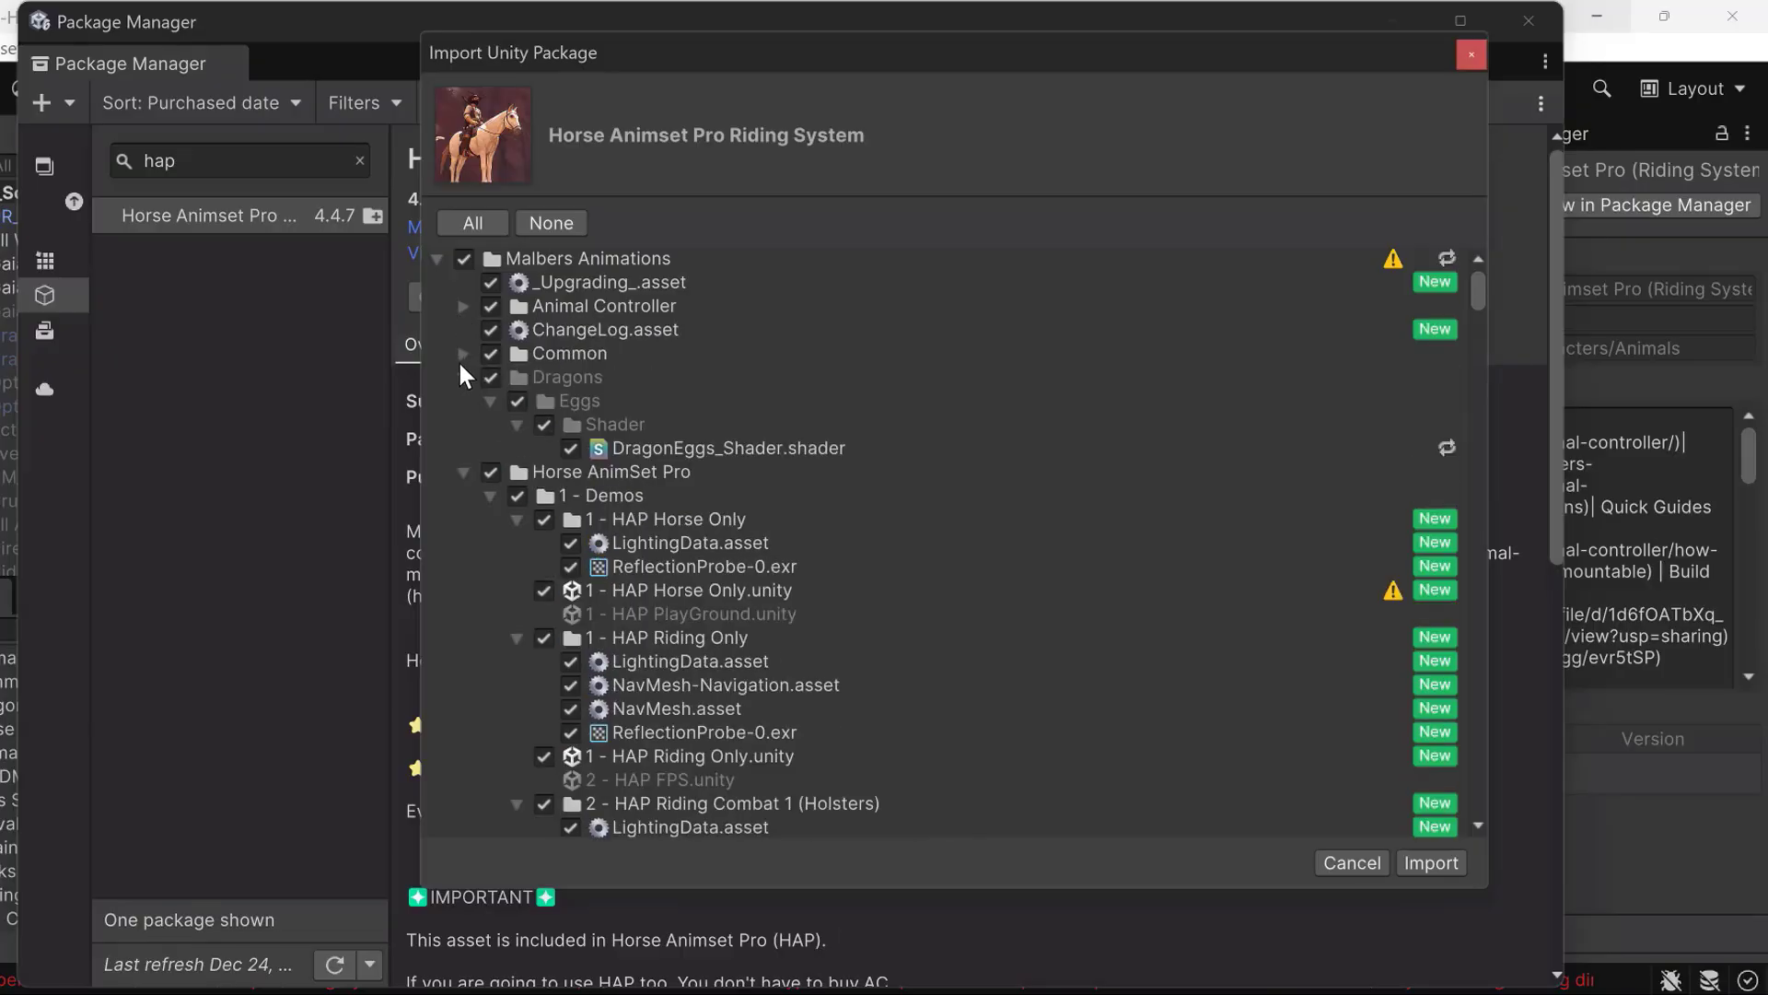
pyautogui.click(465, 382)
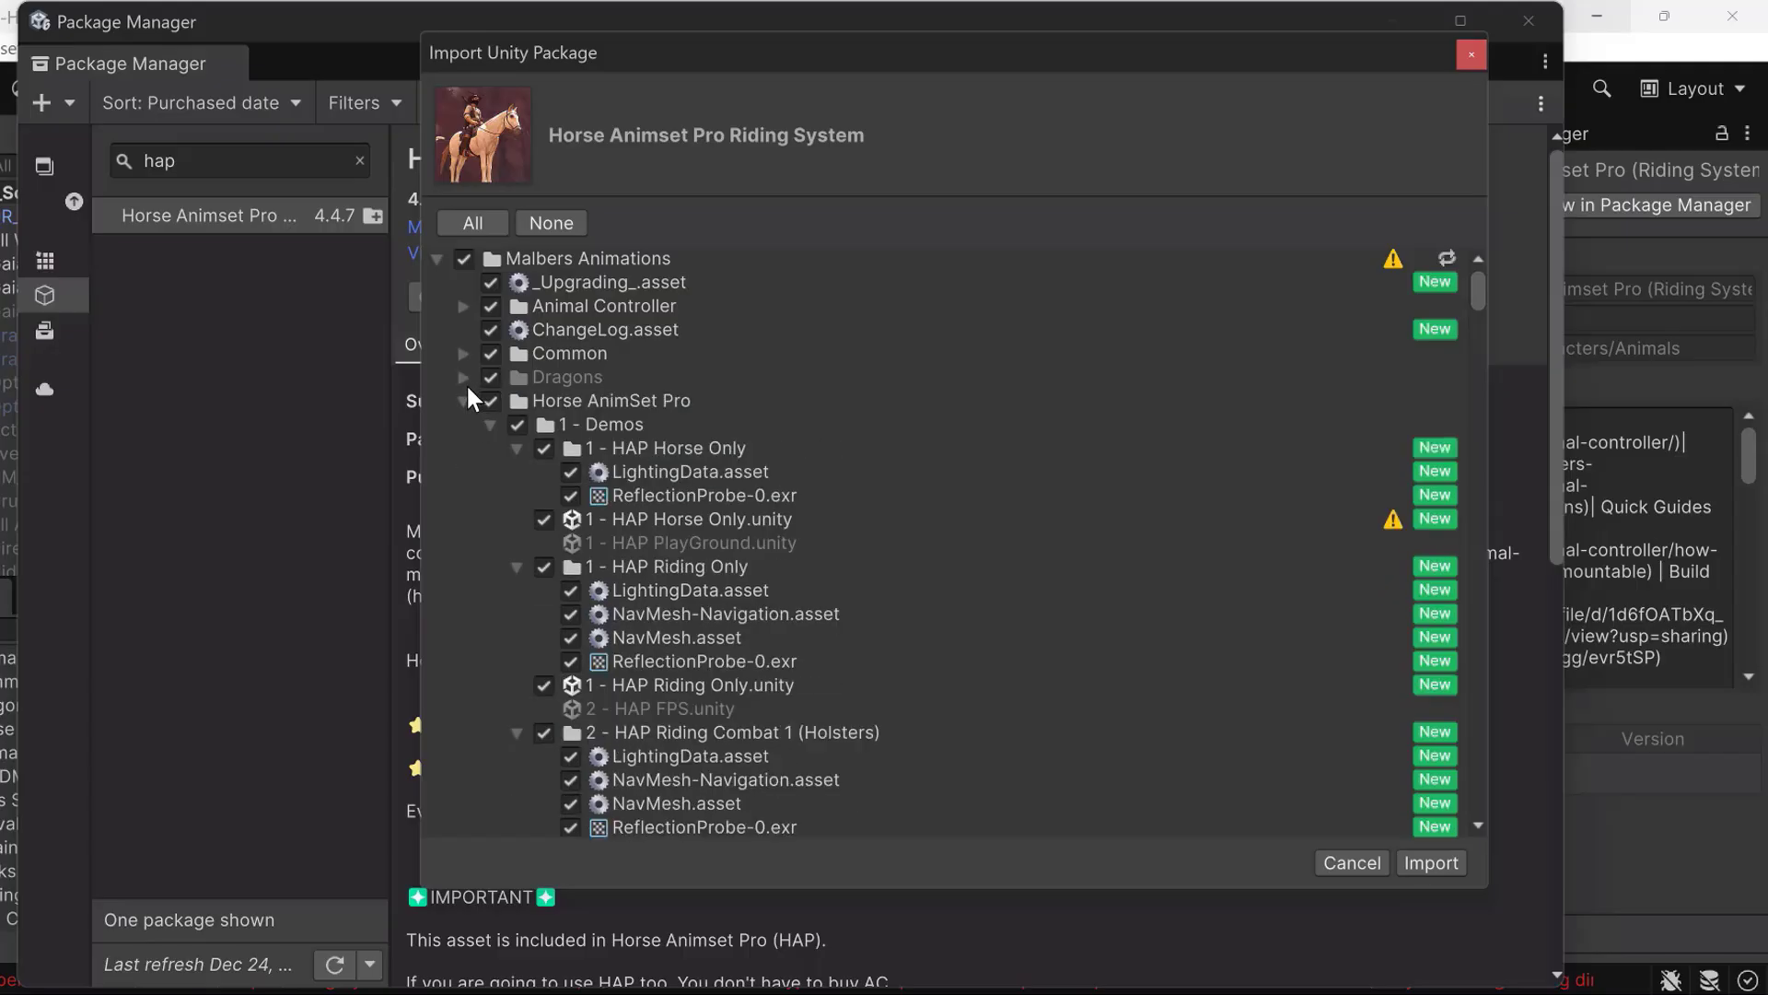
pyautogui.click(466, 383)
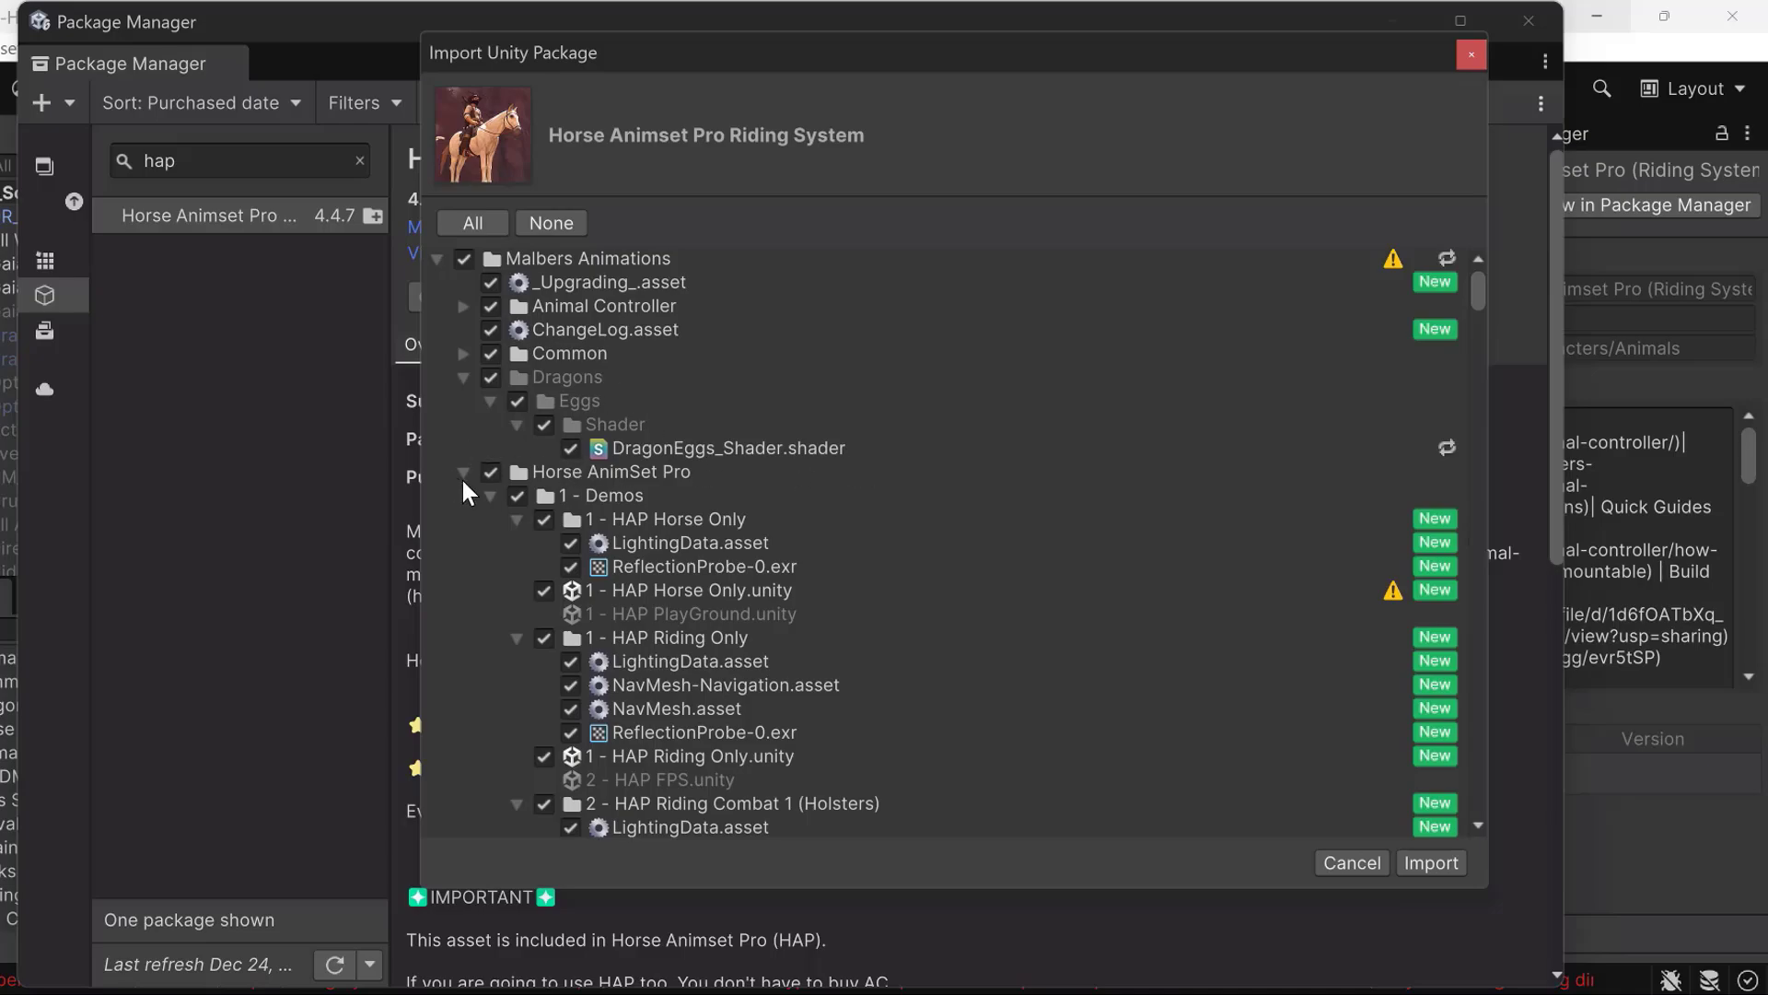
pyautogui.click(1435, 864)
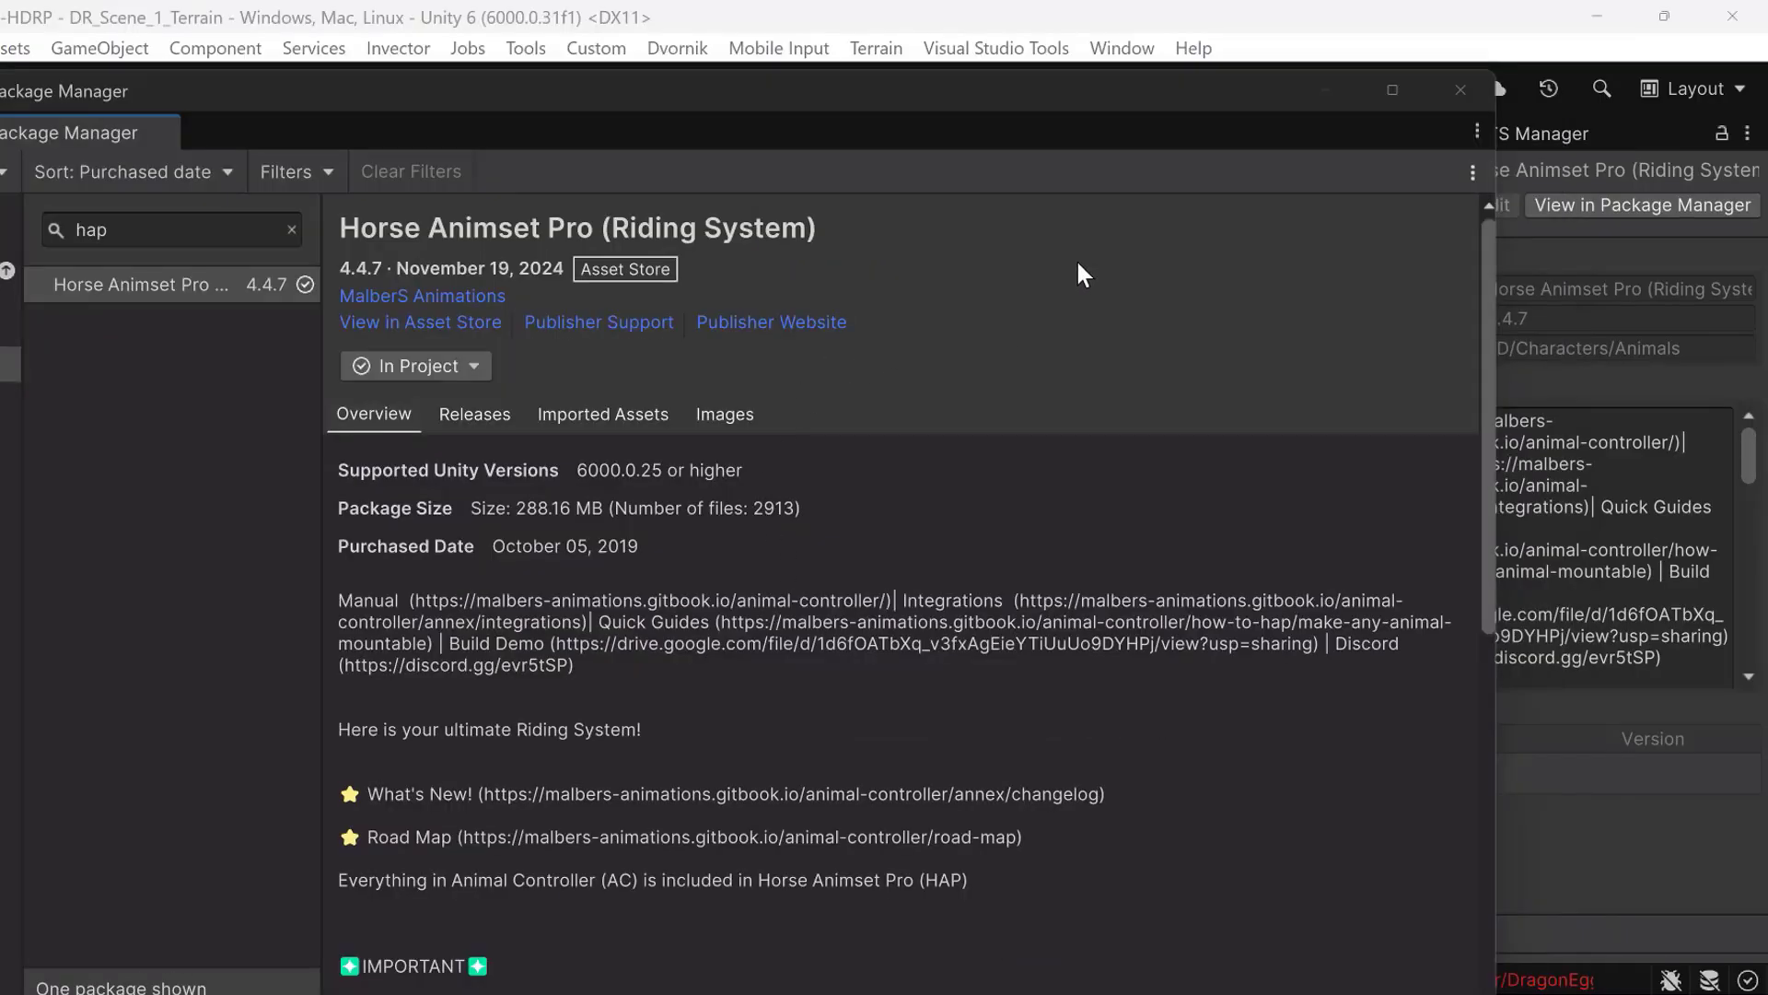
pyautogui.click(1460, 87)
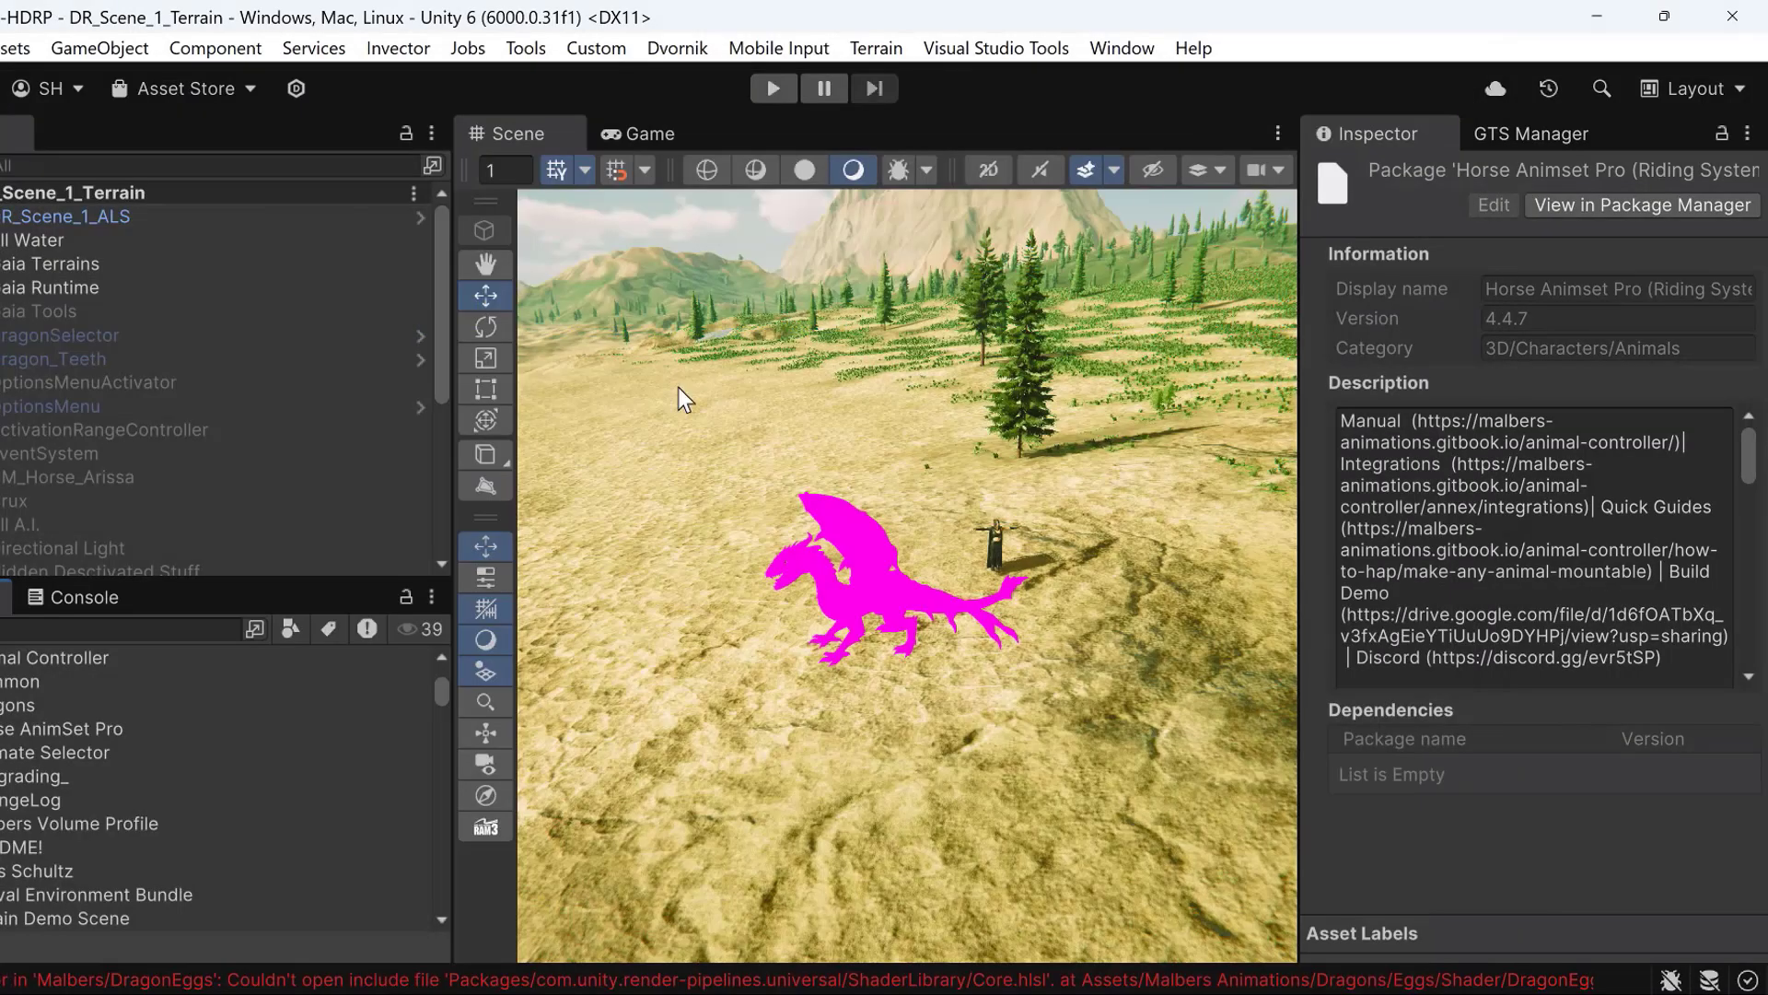
# Step: Examine the last errors in the Console and widen its pane to read the script paths
pyautogui.click(64, 594)
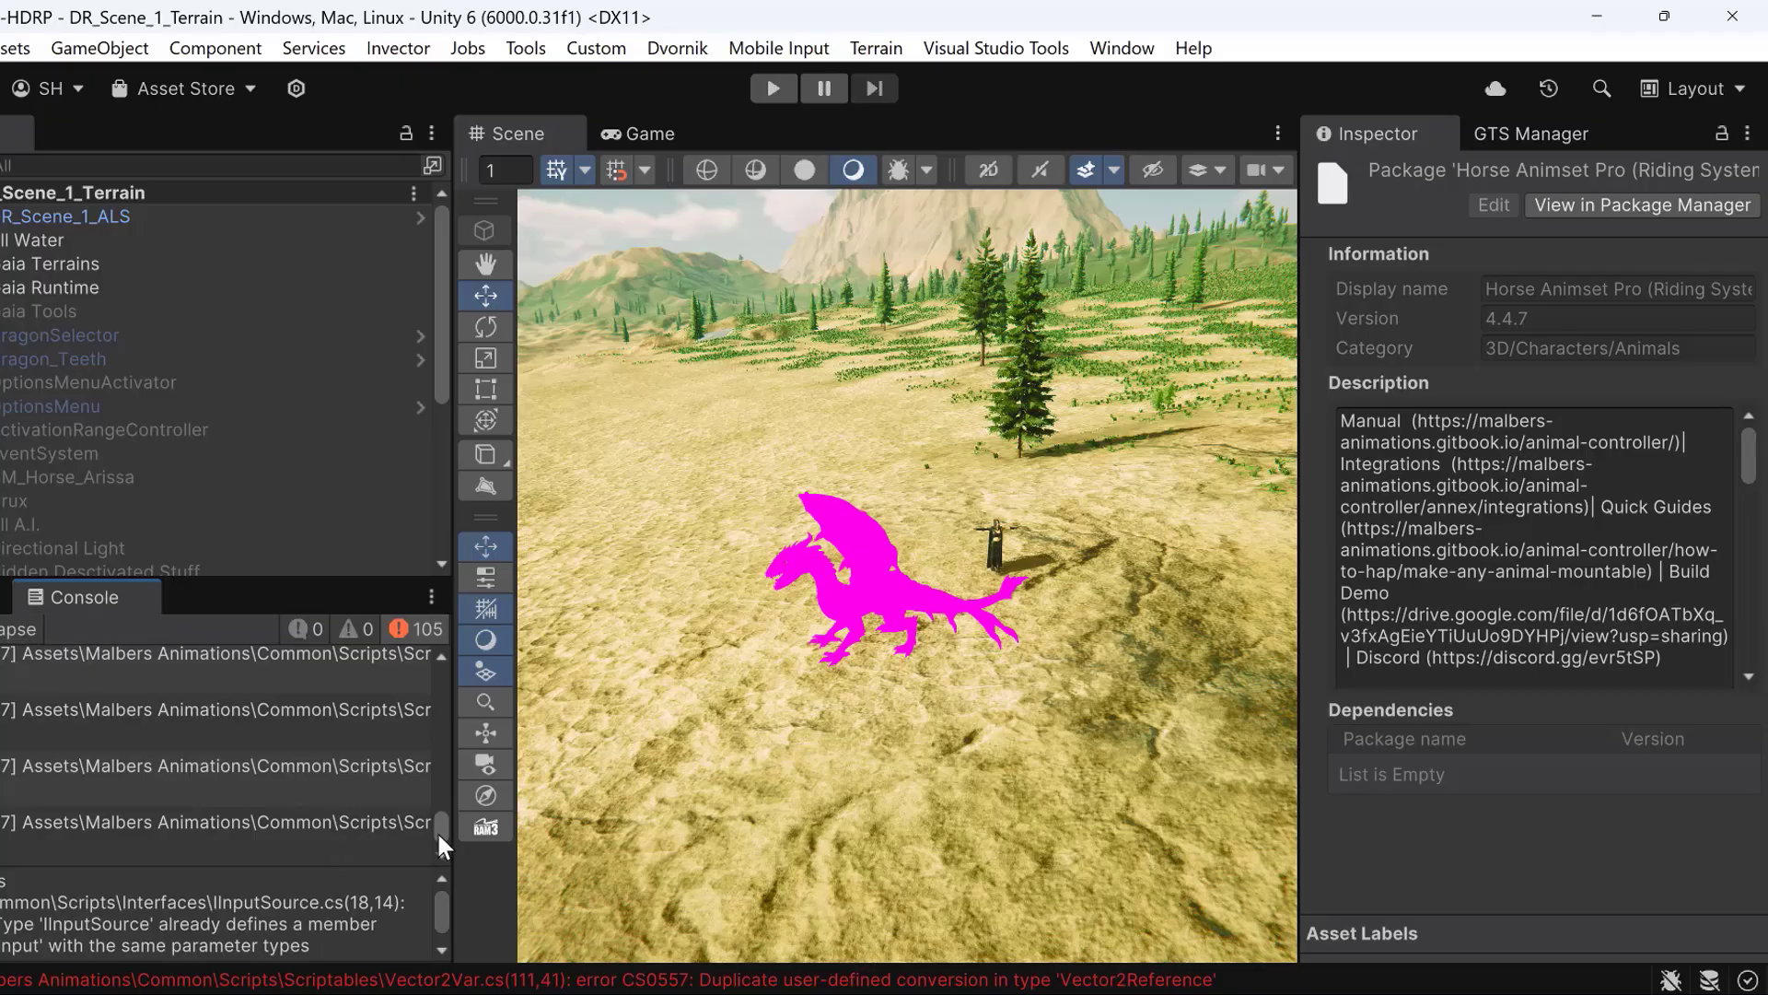
pyautogui.moveTo(441, 832)
pyautogui.mouseDown()
pyautogui.moveTo(427, 678)
pyautogui.moveTo(437, 857)
pyautogui.mouseUp()
pyautogui.moveTo(450, 763); pyautogui.dragTo(649, 746)
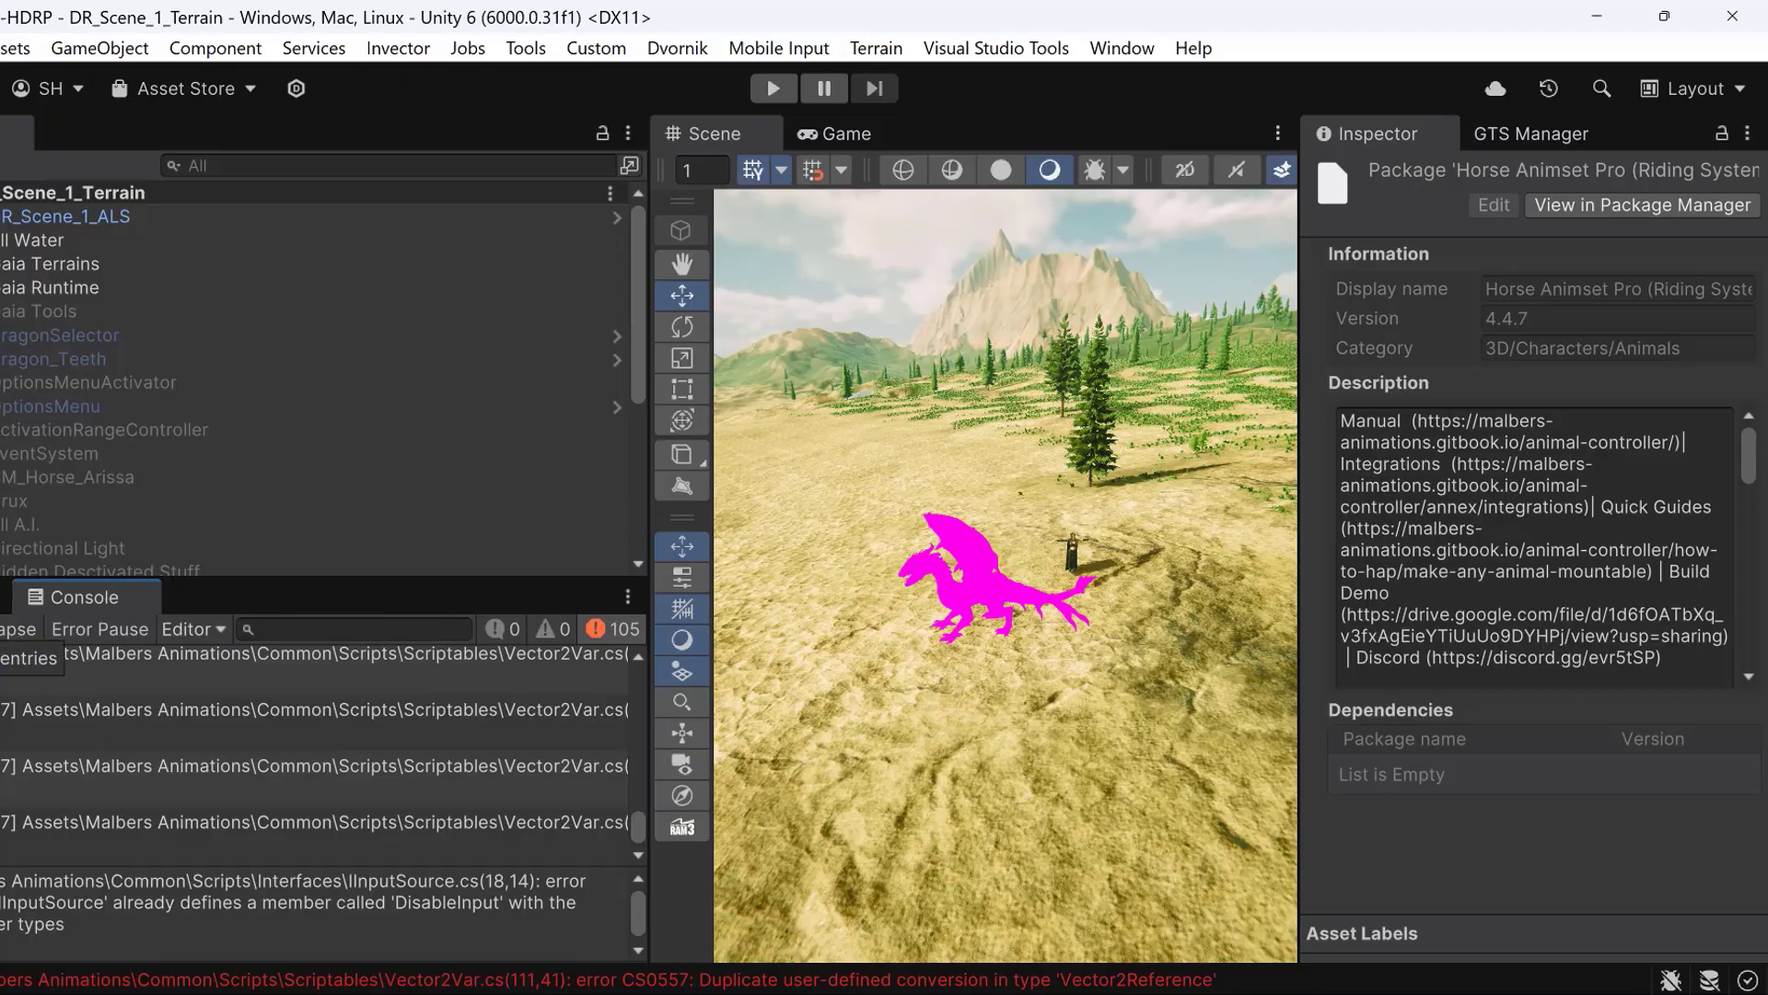
# Step: Inspect the subfolders of the Common folder under Malbers Animations in the project assets
pyautogui.click(6, 597)
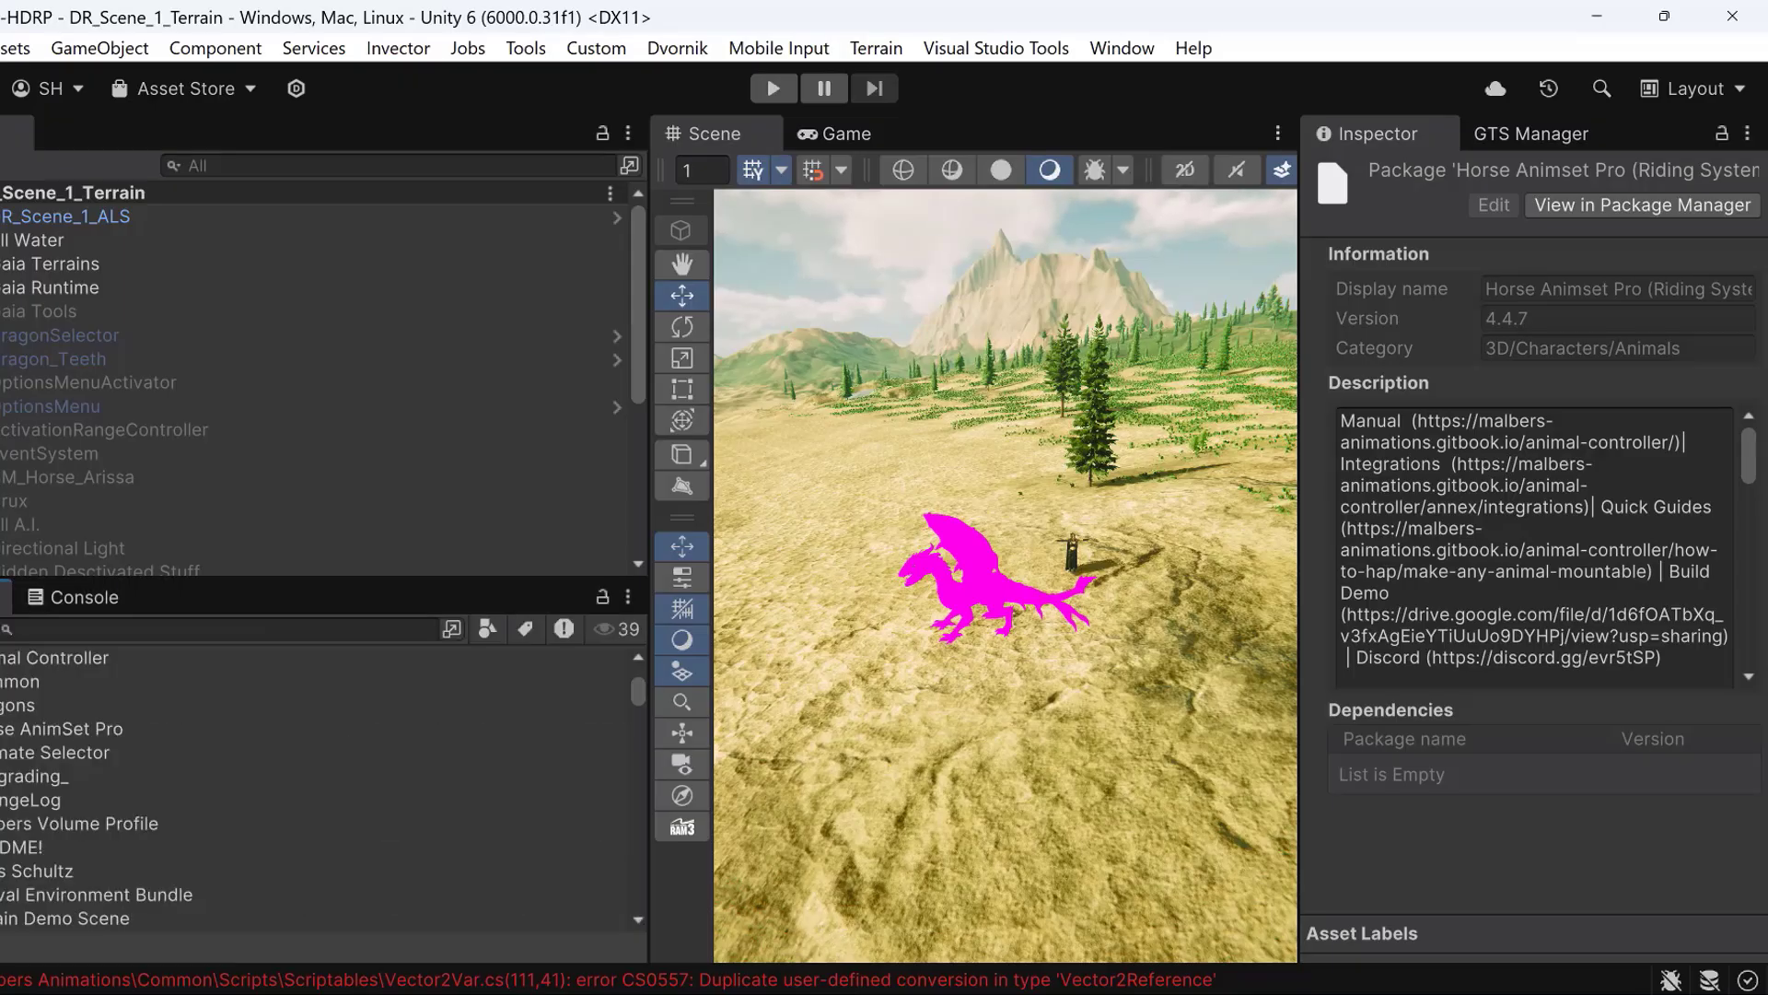
pyautogui.click(19, 682)
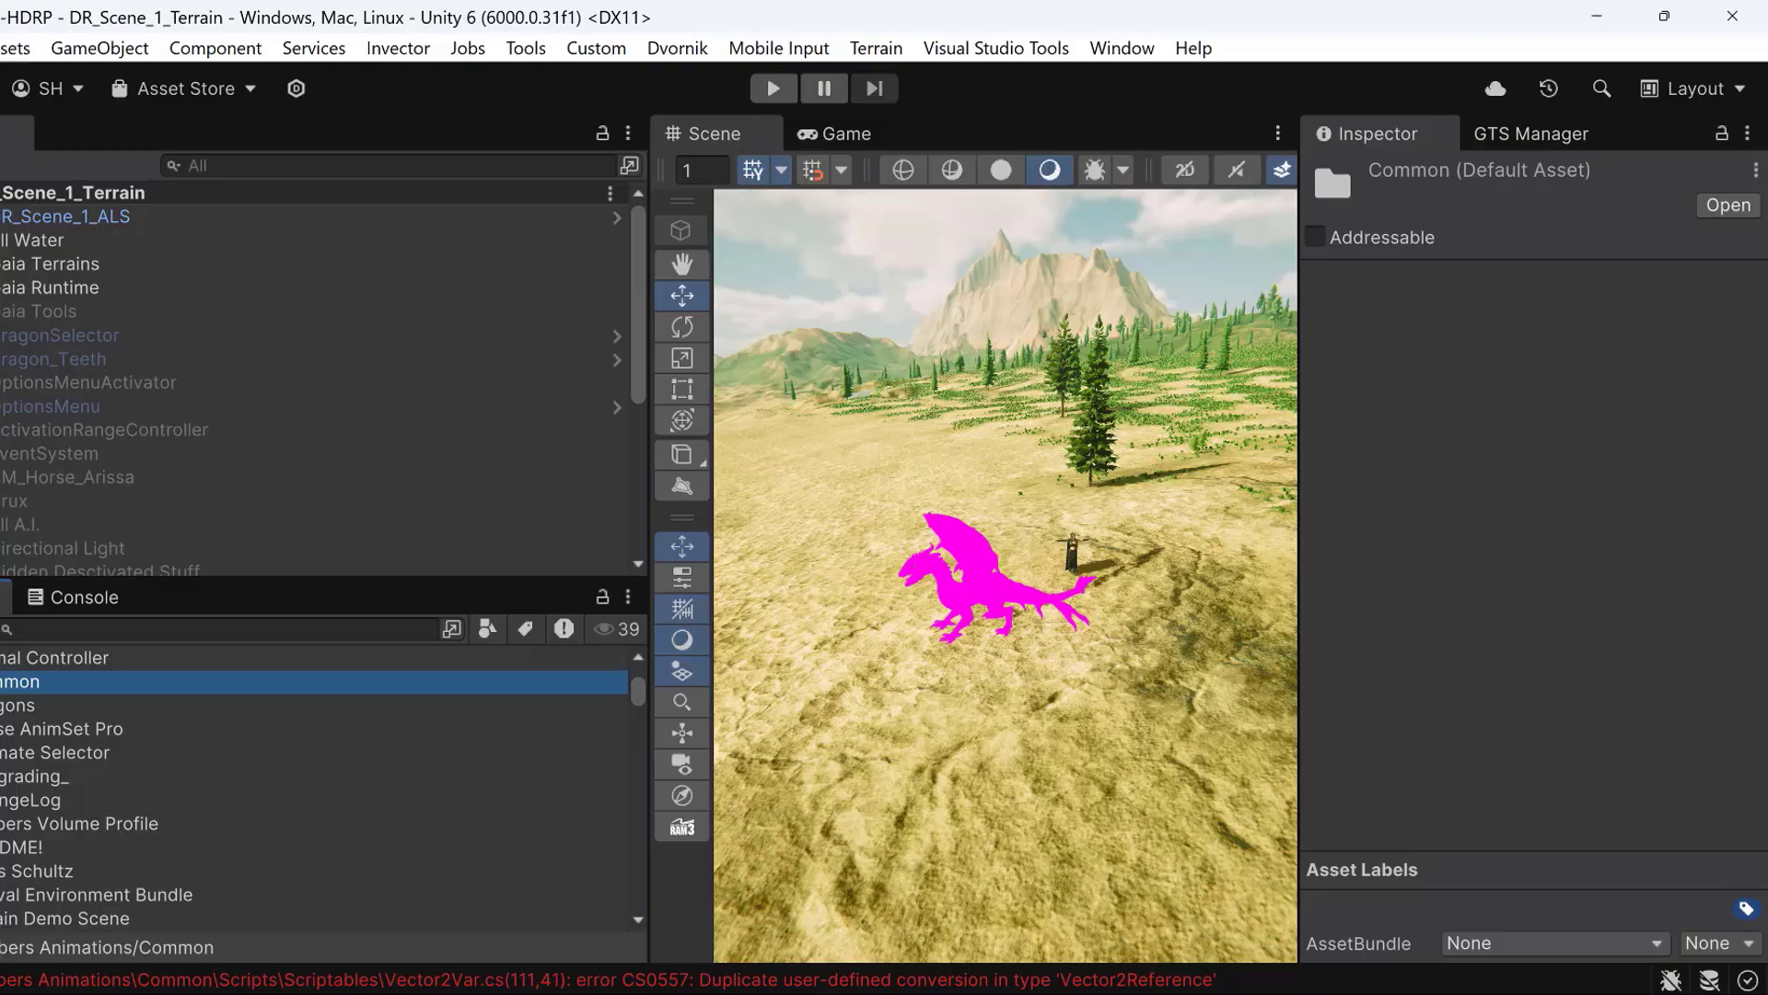
pyautogui.press('Right')
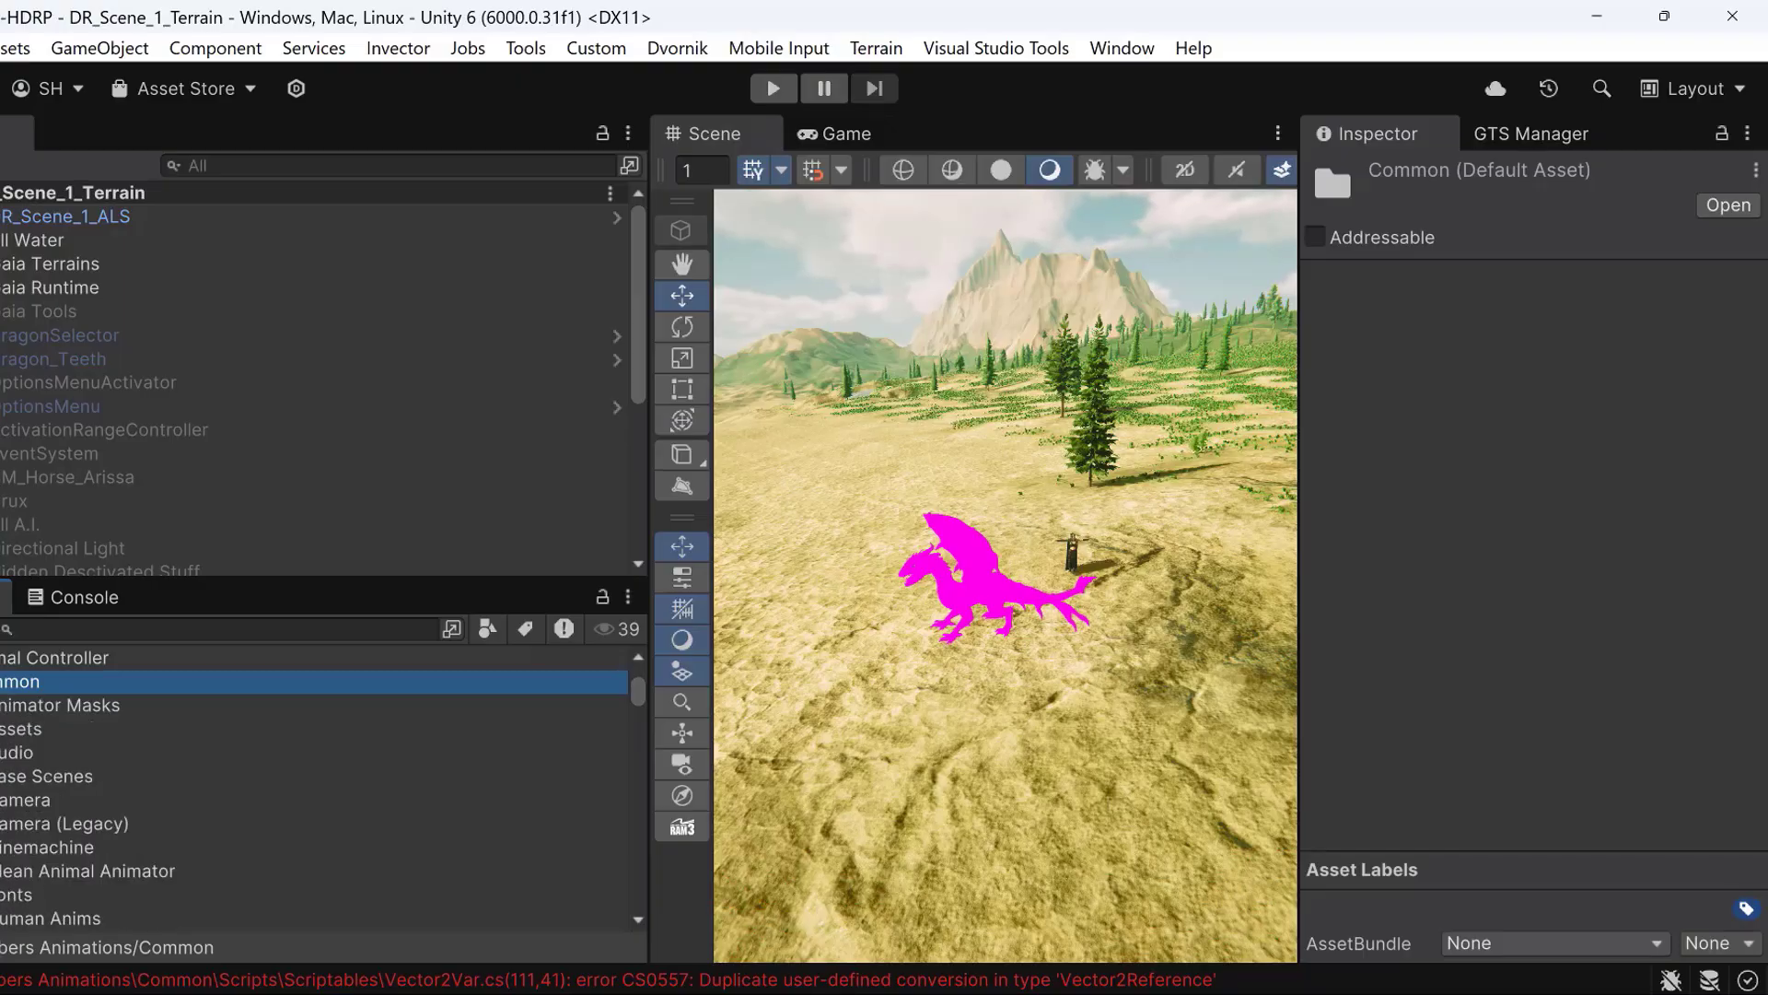
pyautogui.press('Left')
pyautogui.rightClick(2, 704)
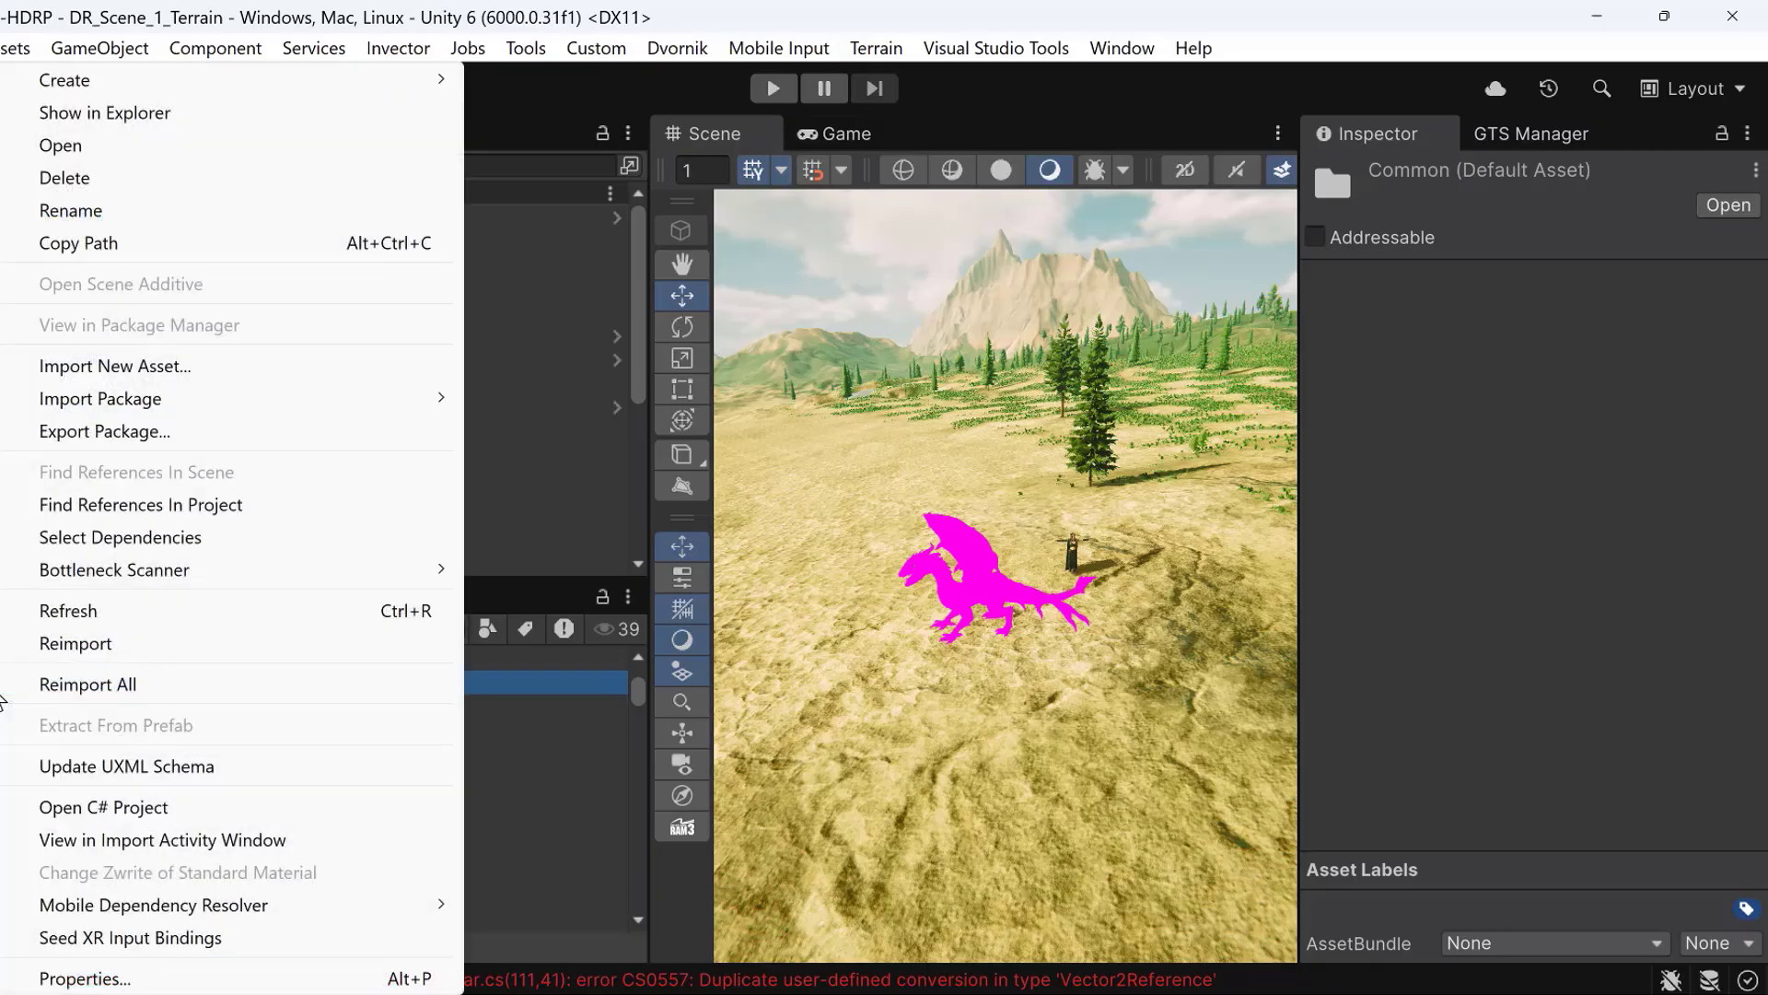
pyautogui.press('Escape')
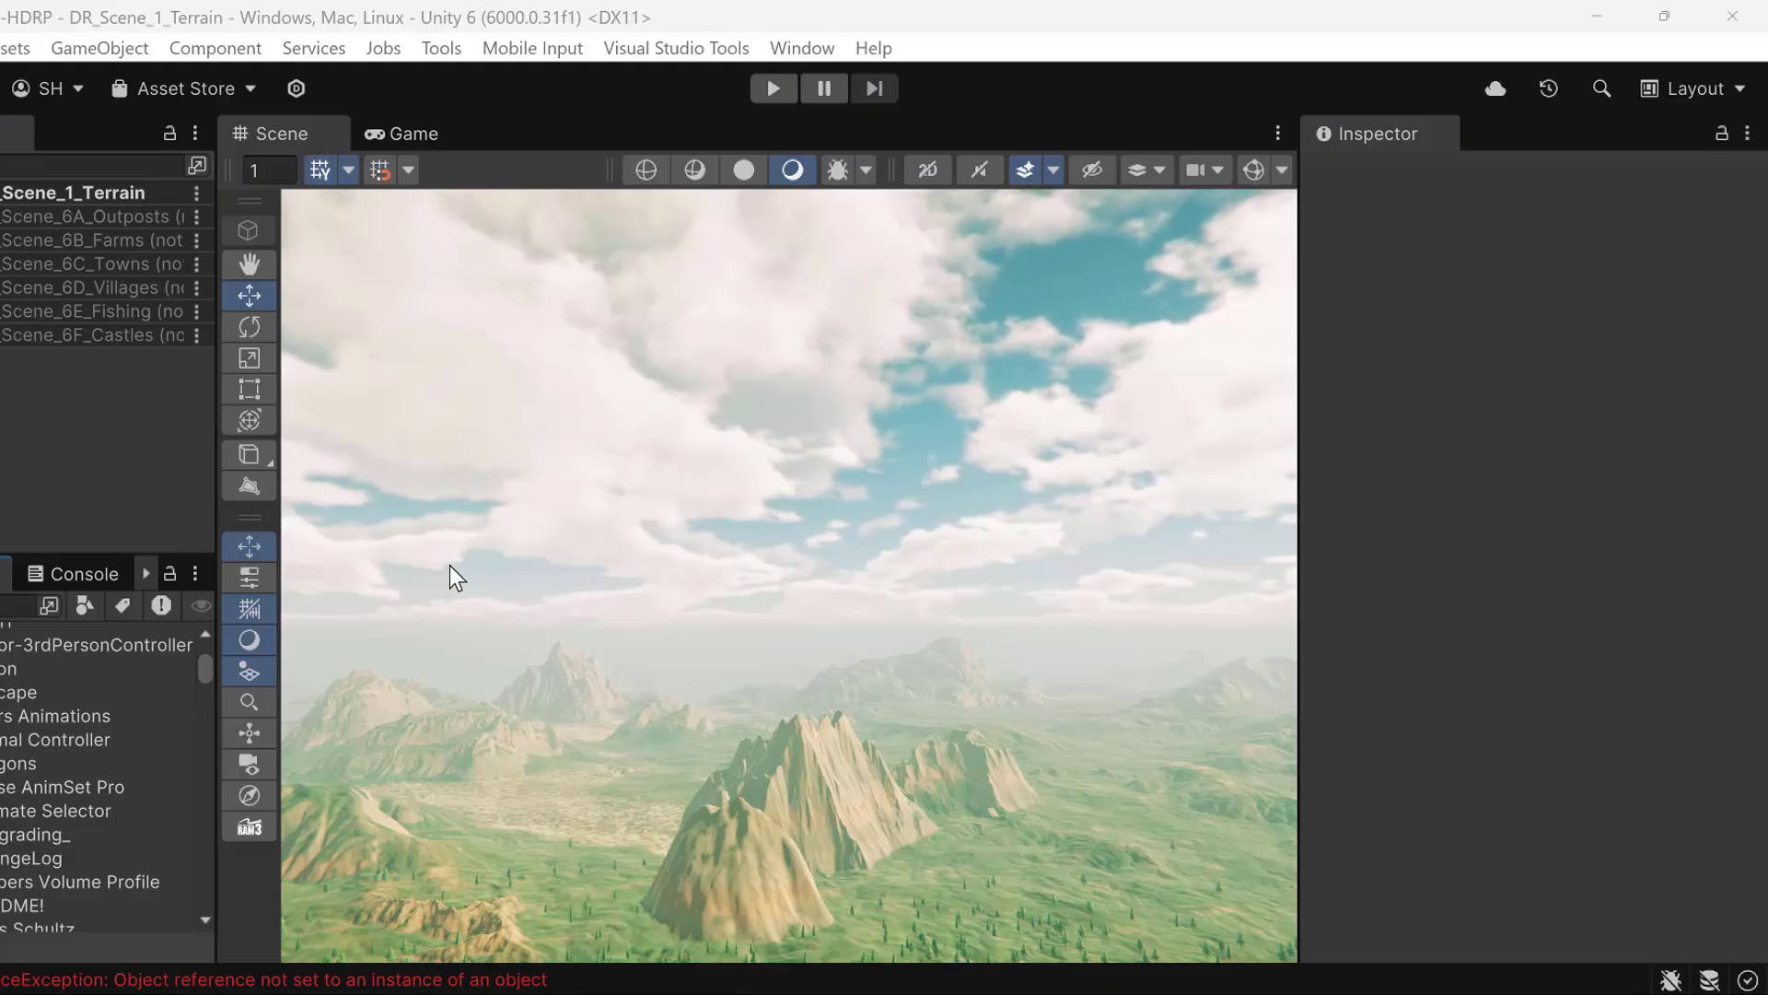
# Step: Examine the mountains, forest and water of DR_Scene_1_Terrain in the Scene view from near and far
pyautogui.scroll(-1, 449, 571)
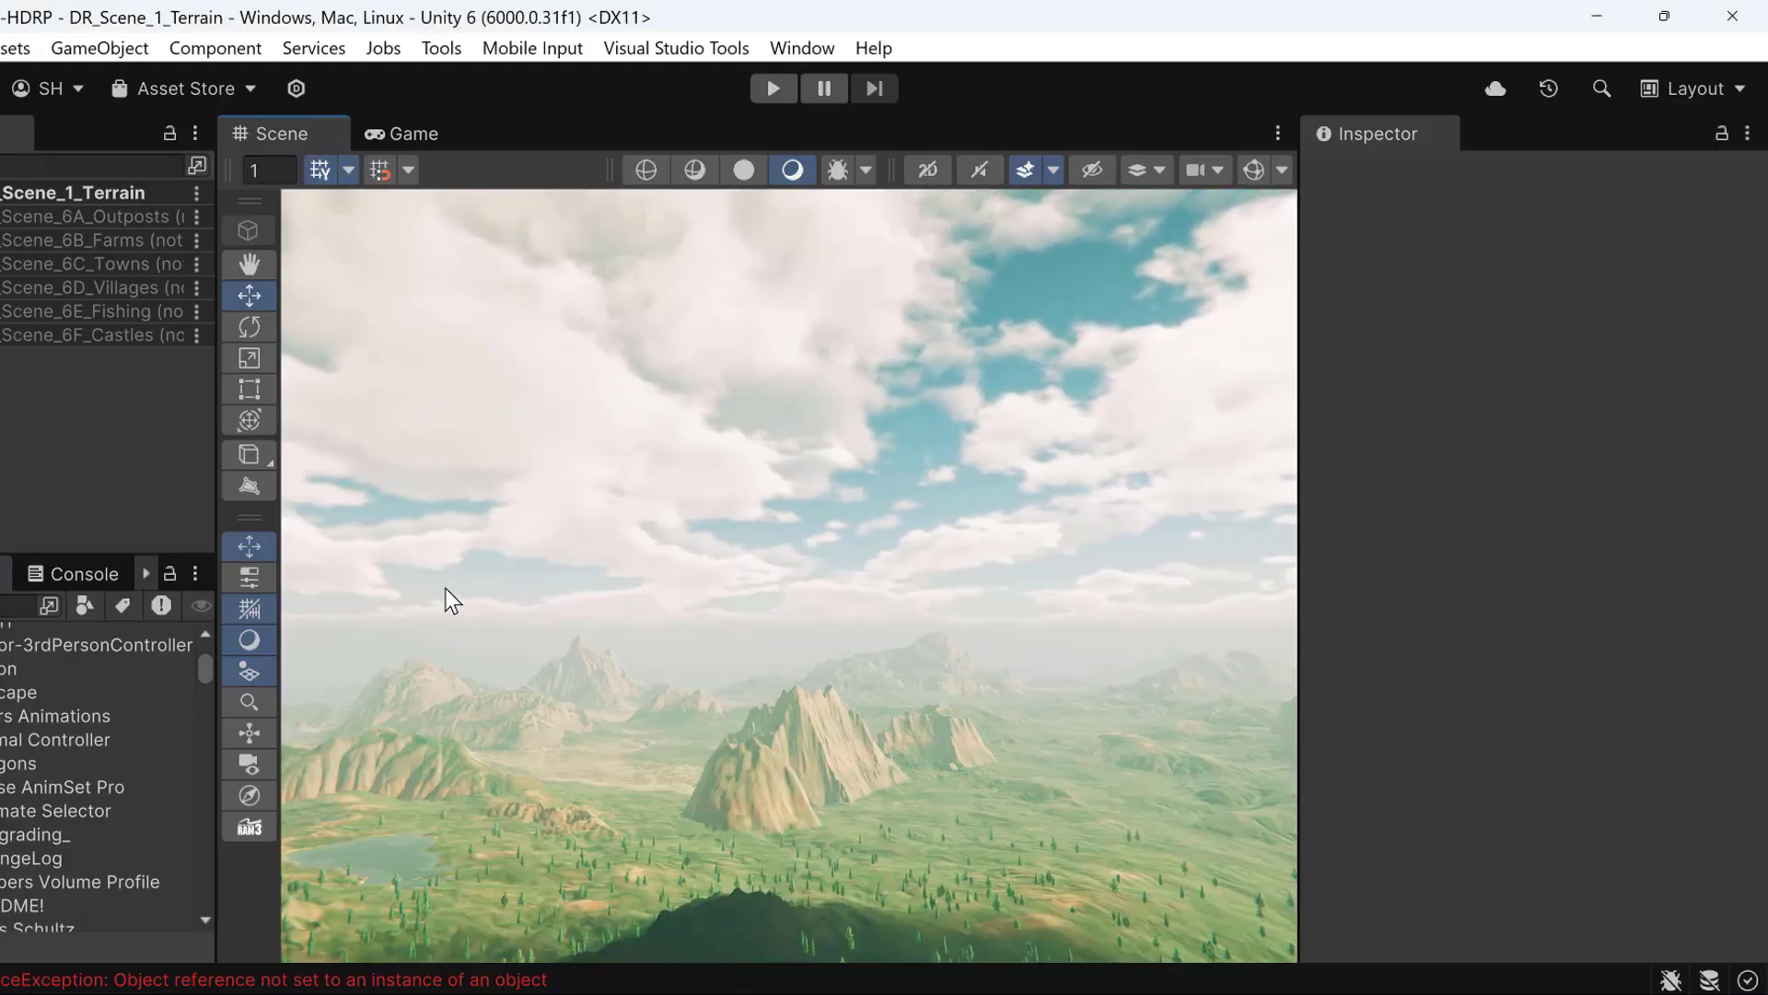
pyautogui.moveTo(442, 600); pyautogui.dragTo(416, 559, button='middle')
pyautogui.scroll(10, 419, 543)
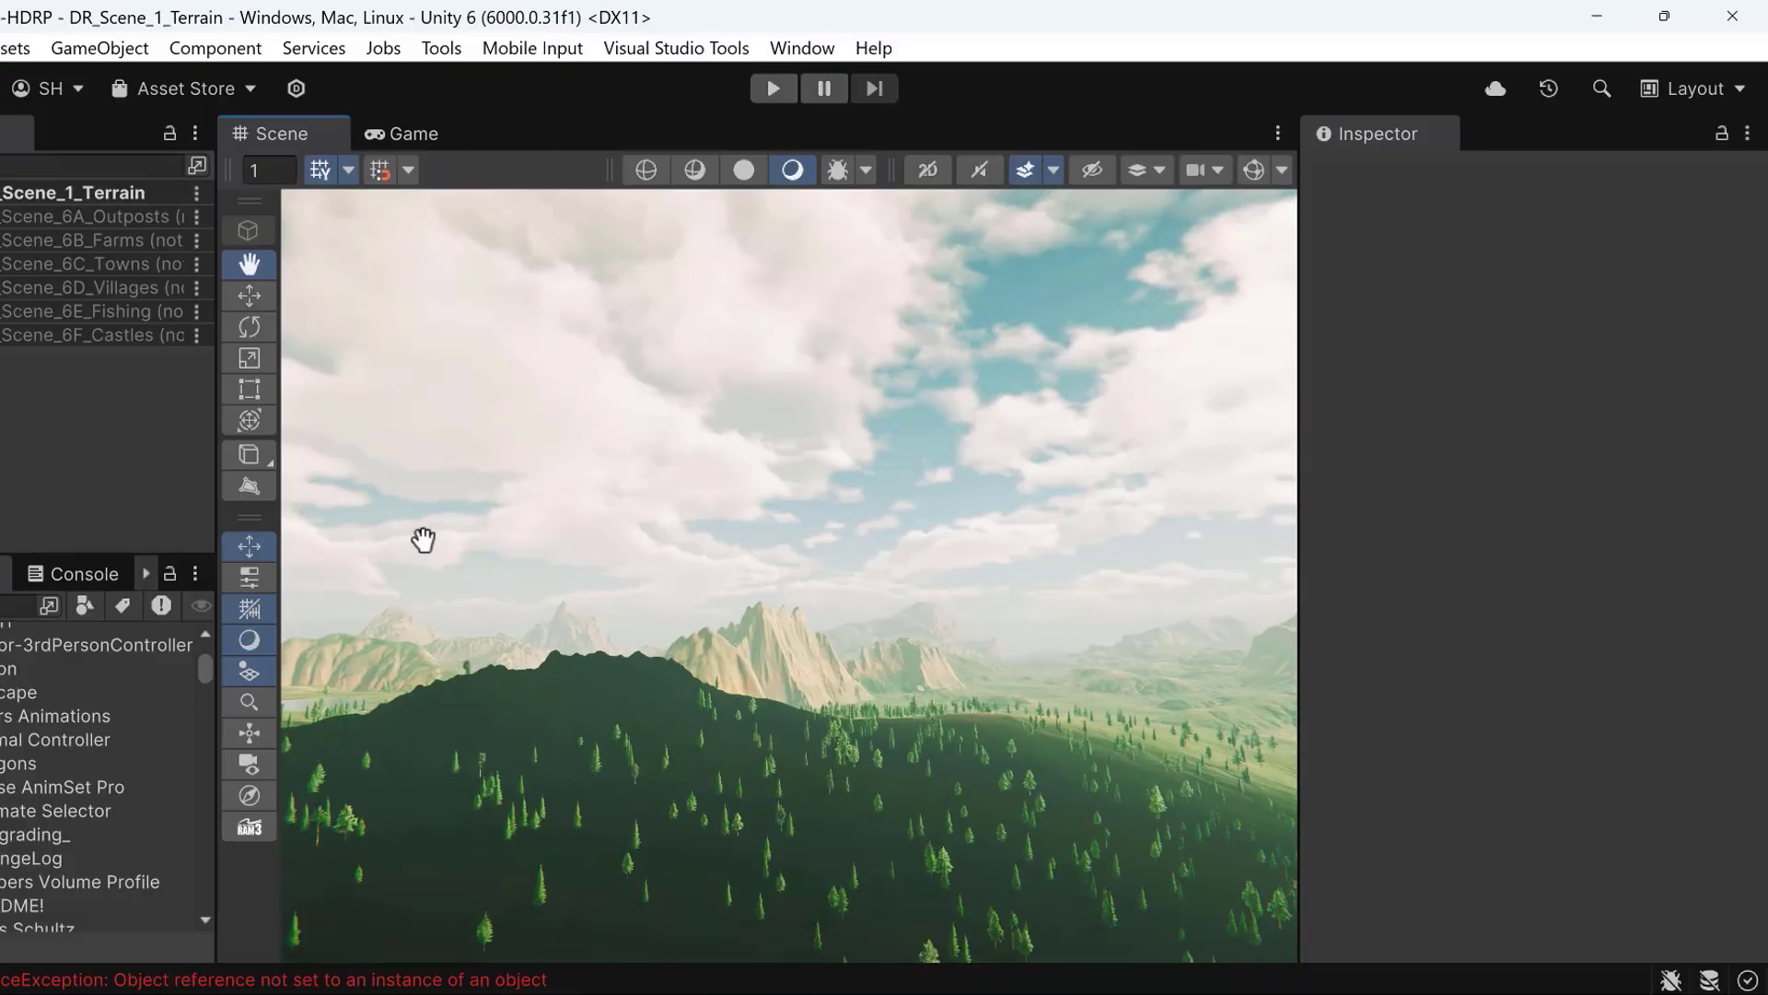
pyautogui.scroll(5, 432, 516)
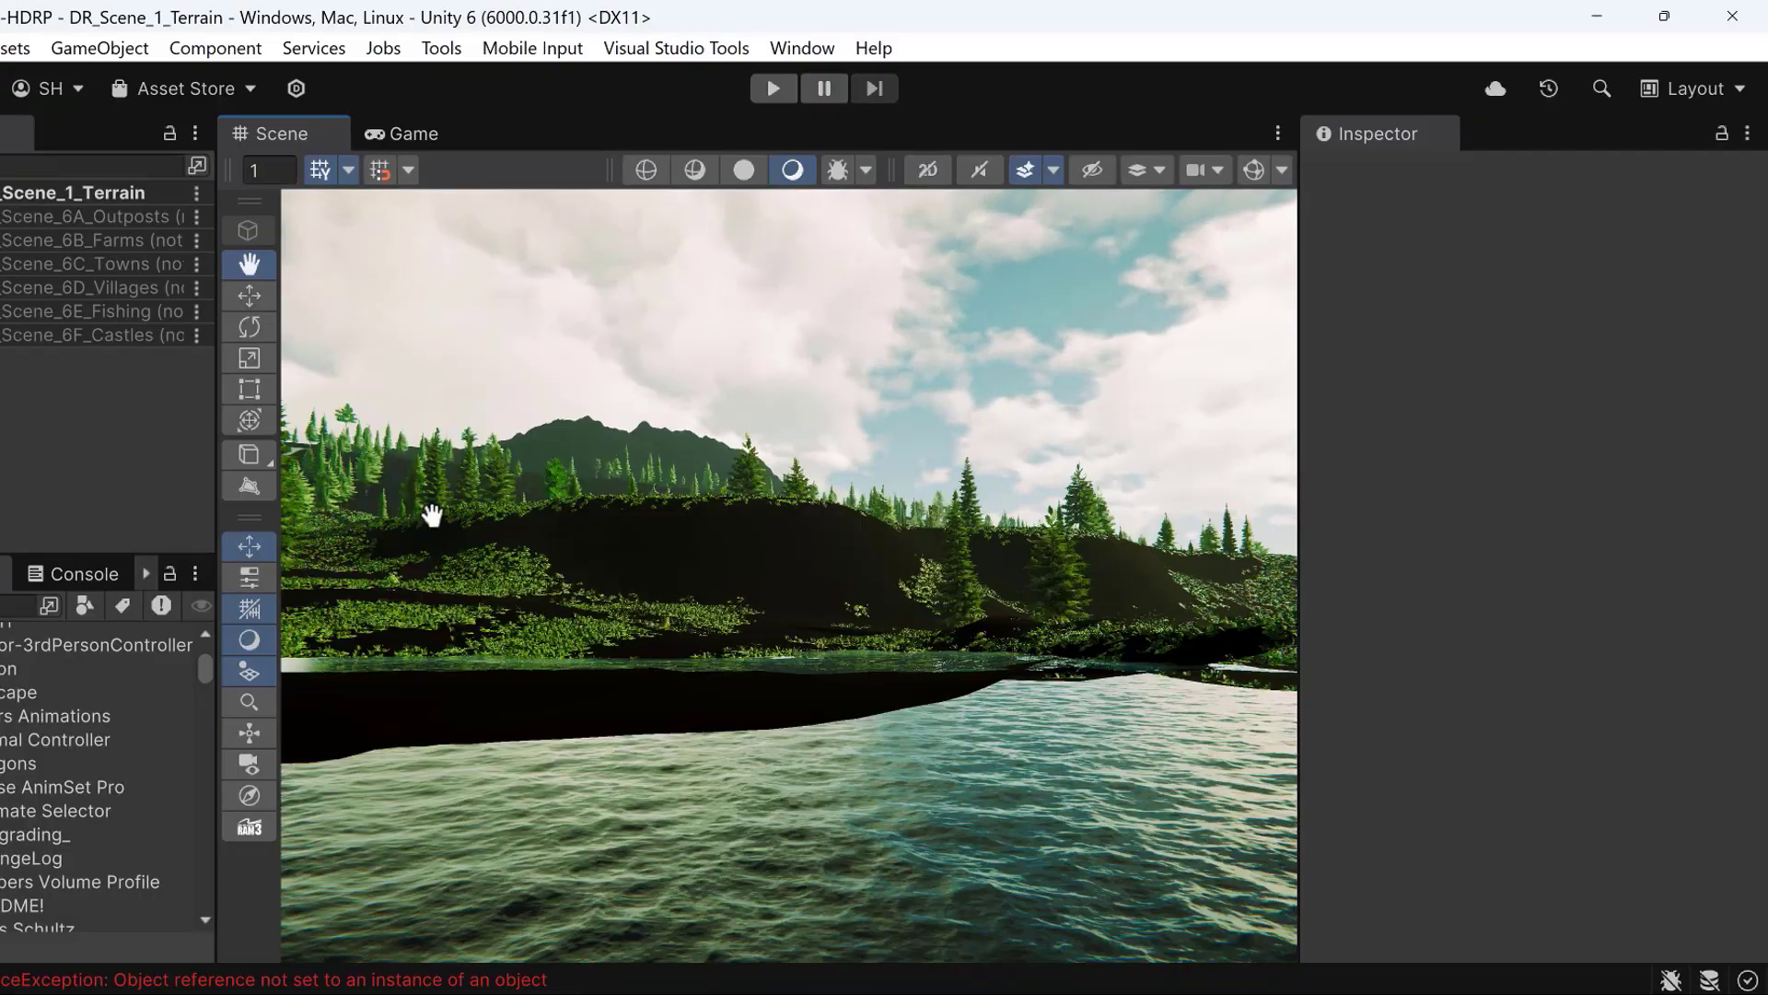
pyautogui.scroll(-10, 429, 532)
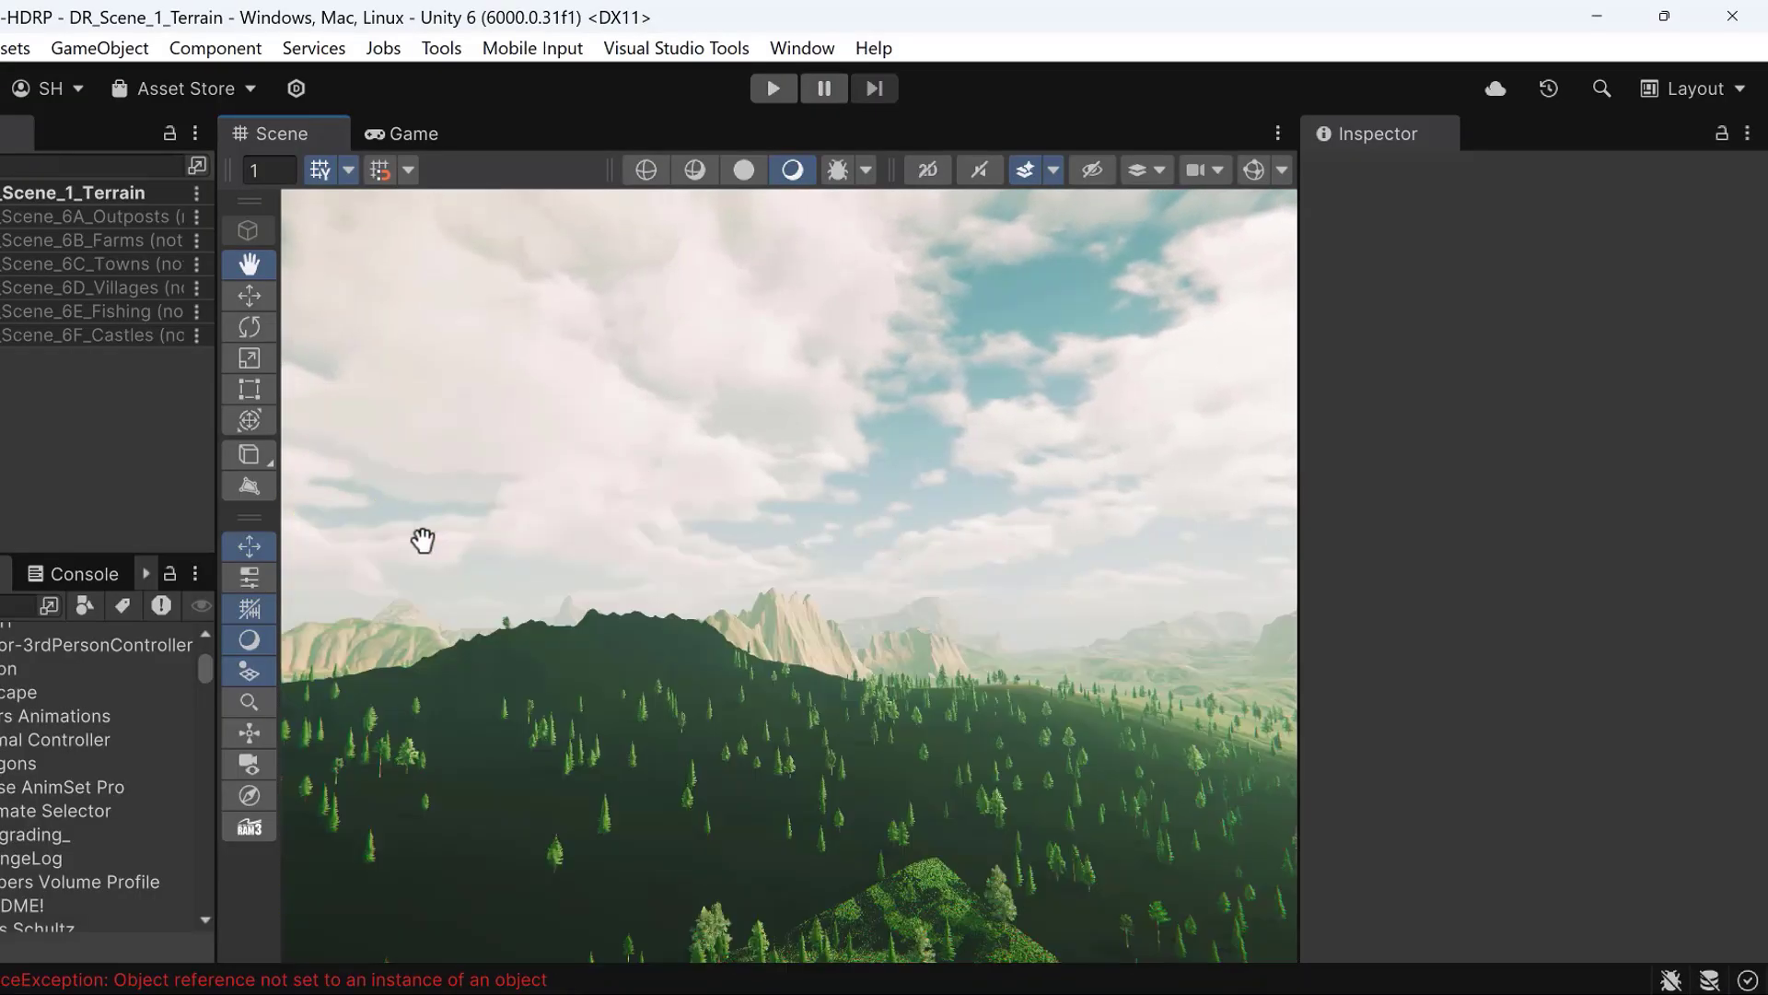
pyautogui.scroll(3, 427, 571)
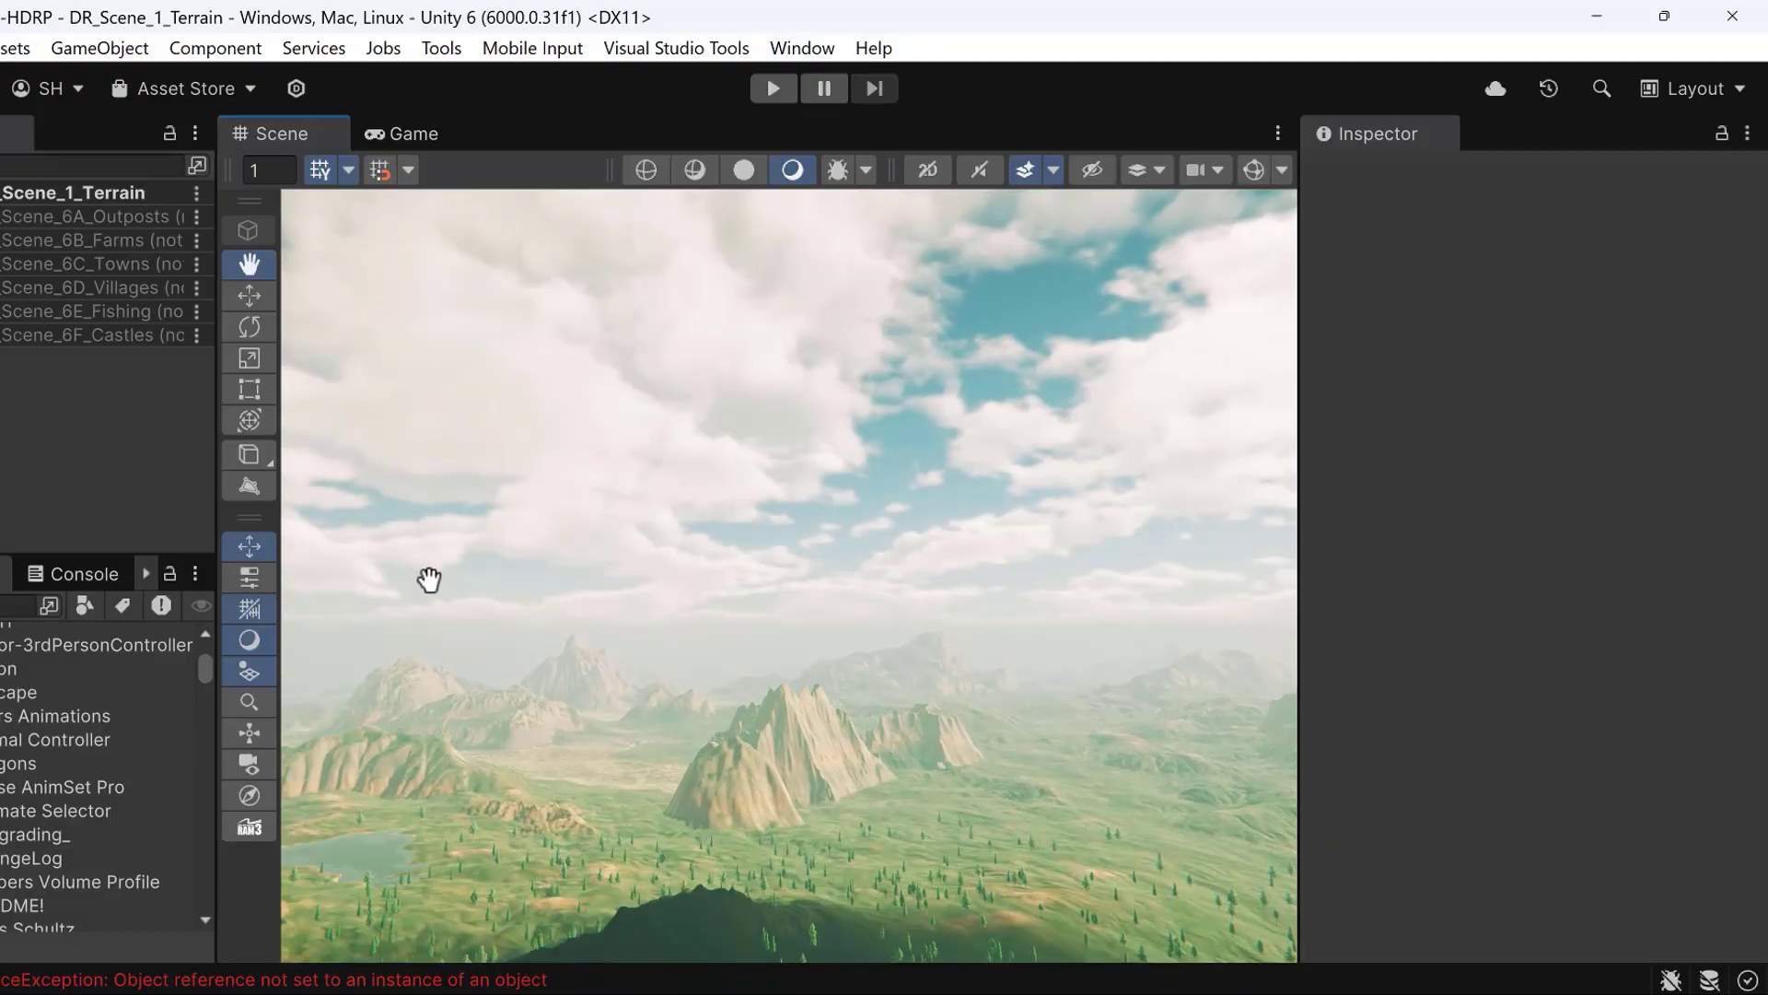
pyautogui.scroll(3, 651, 875)
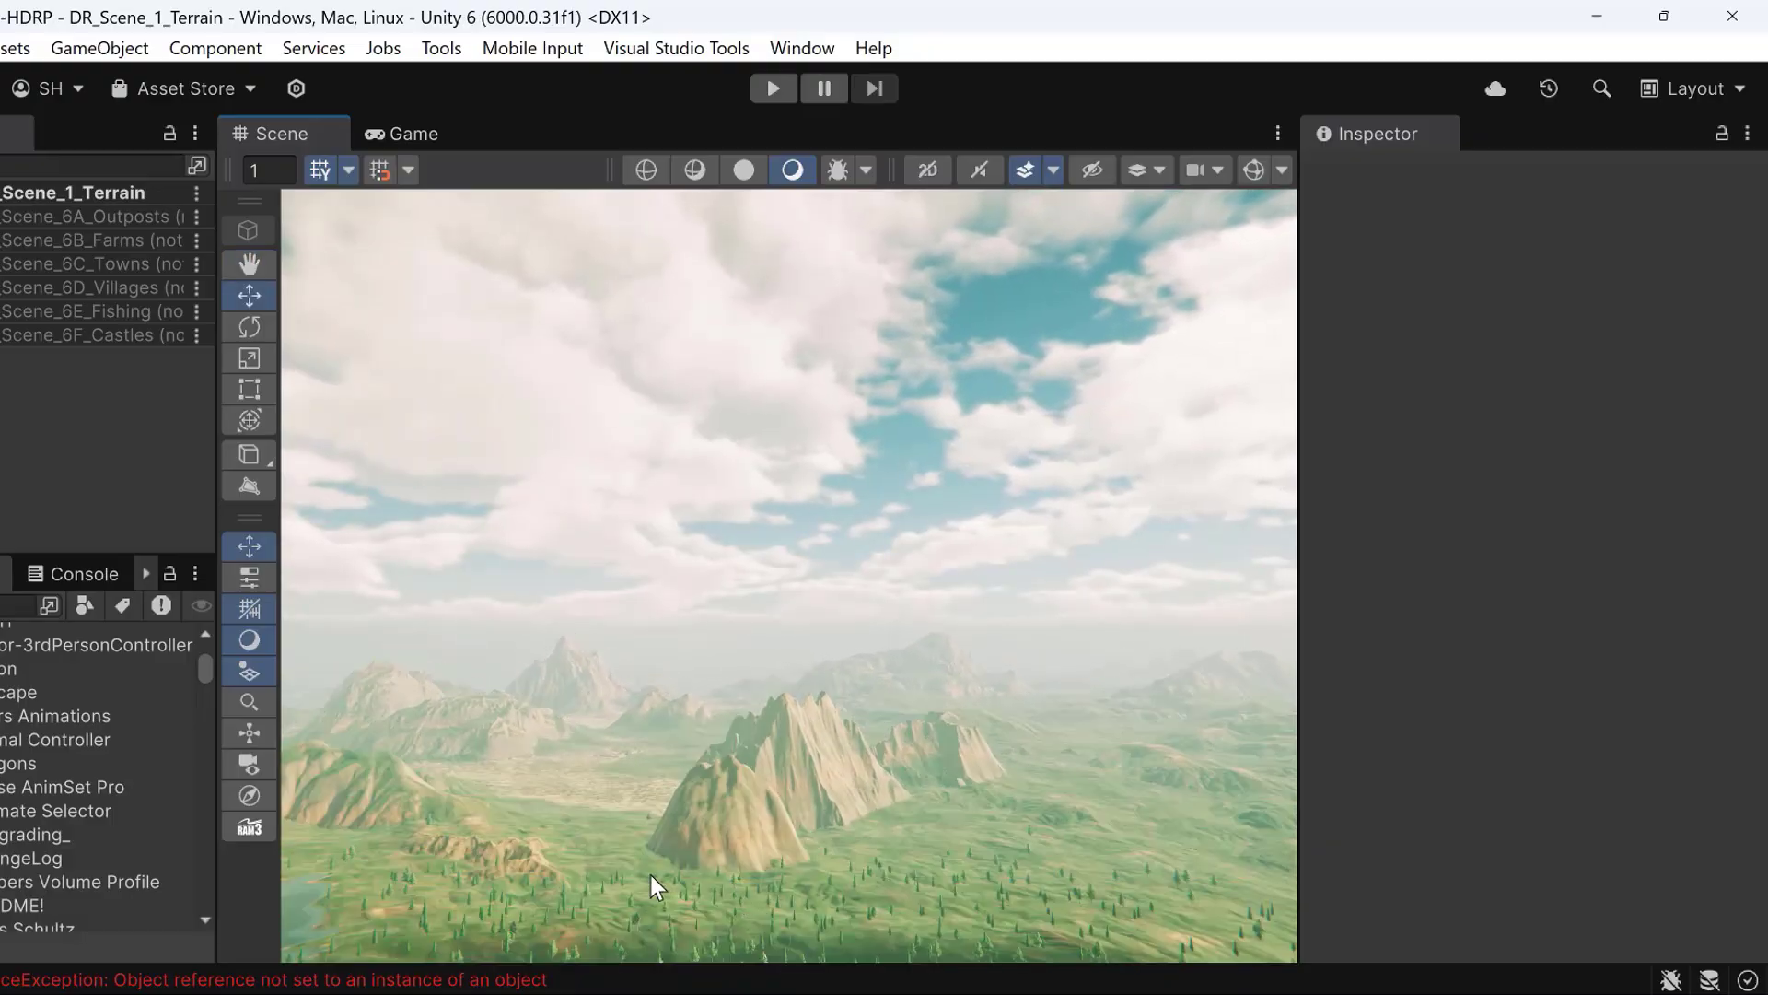
pyautogui.moveTo(716, 637); pyautogui.dragTo(727, 604, button='middle')
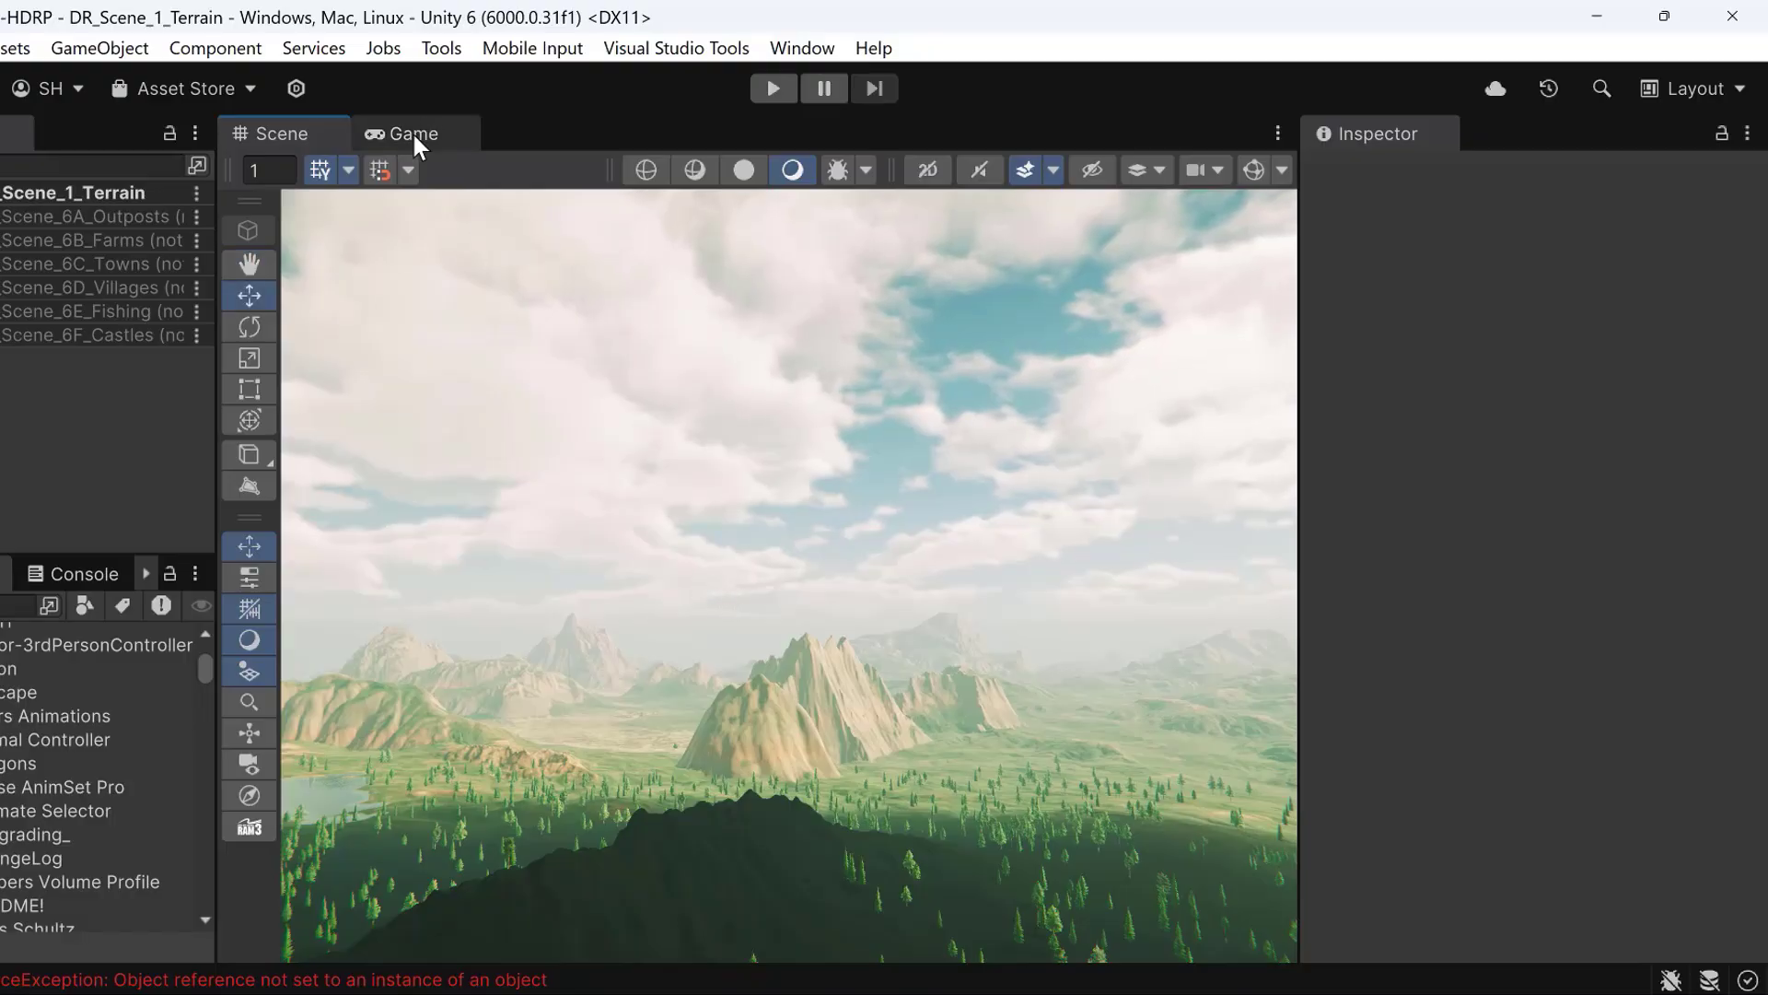
# Step: Search the Package Manager's assets for "HAP", re-import Horse Animset Pro 4.4.7 into the project and close the Package Manager
pyautogui.click(796, 46)
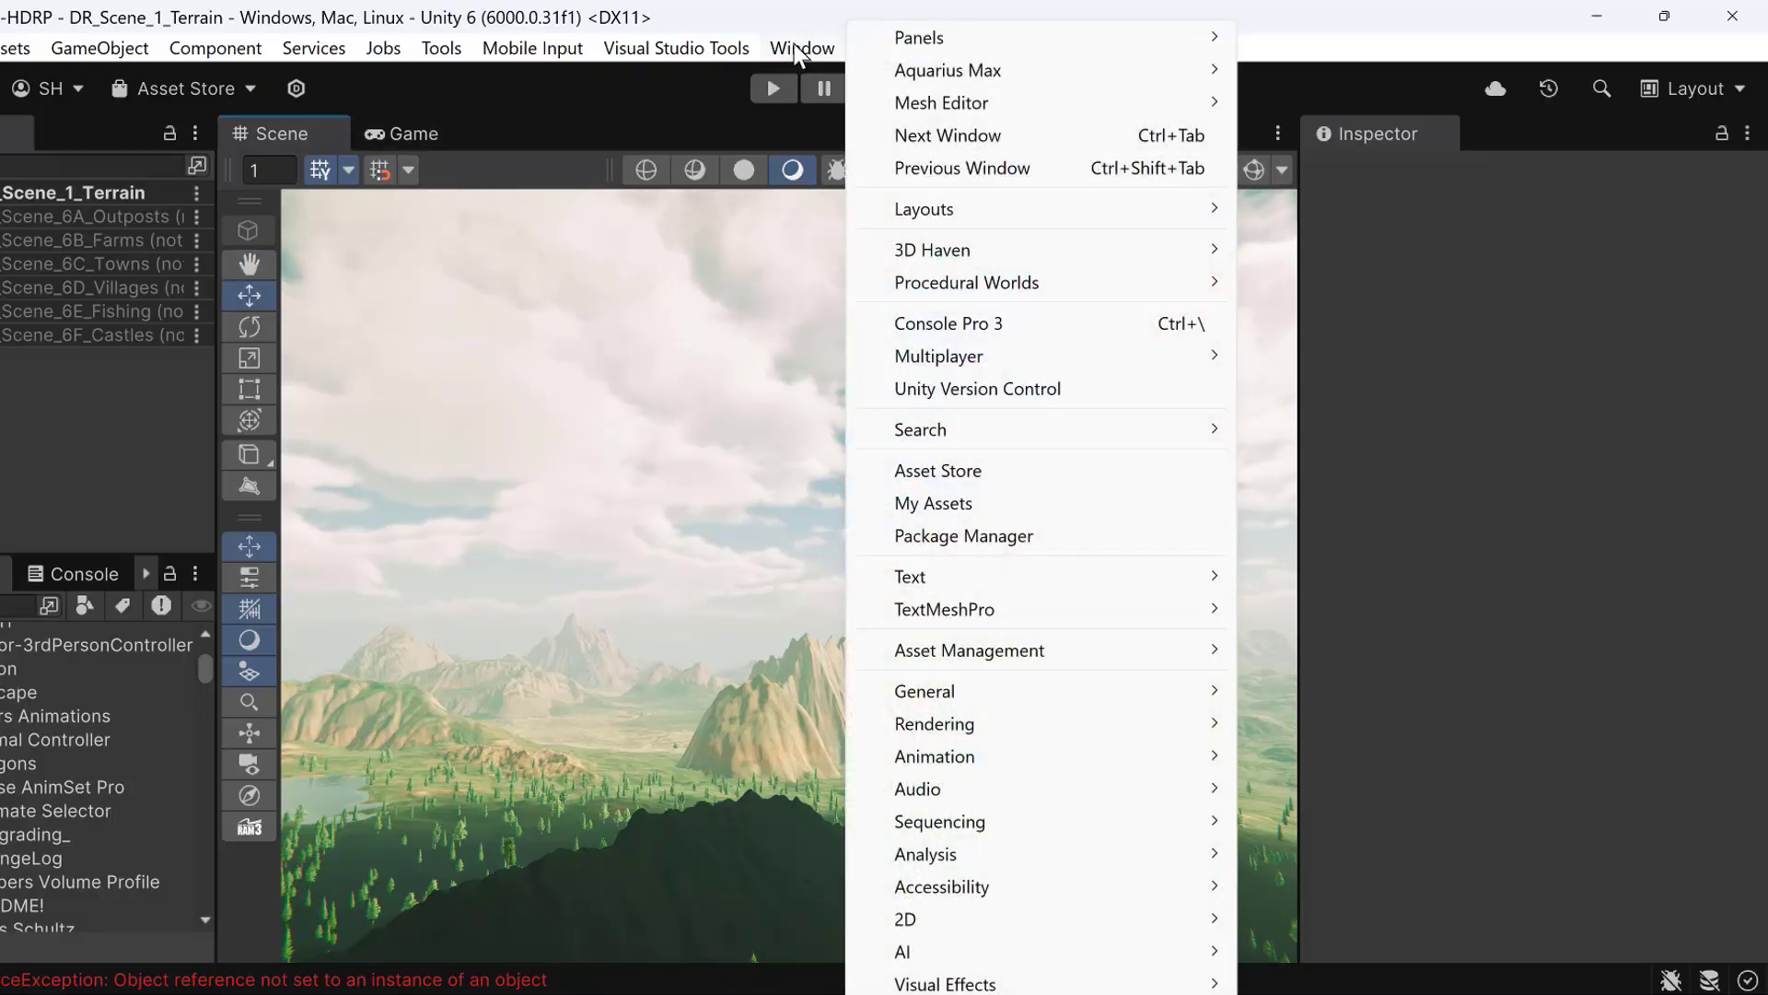
pyautogui.click(957, 536)
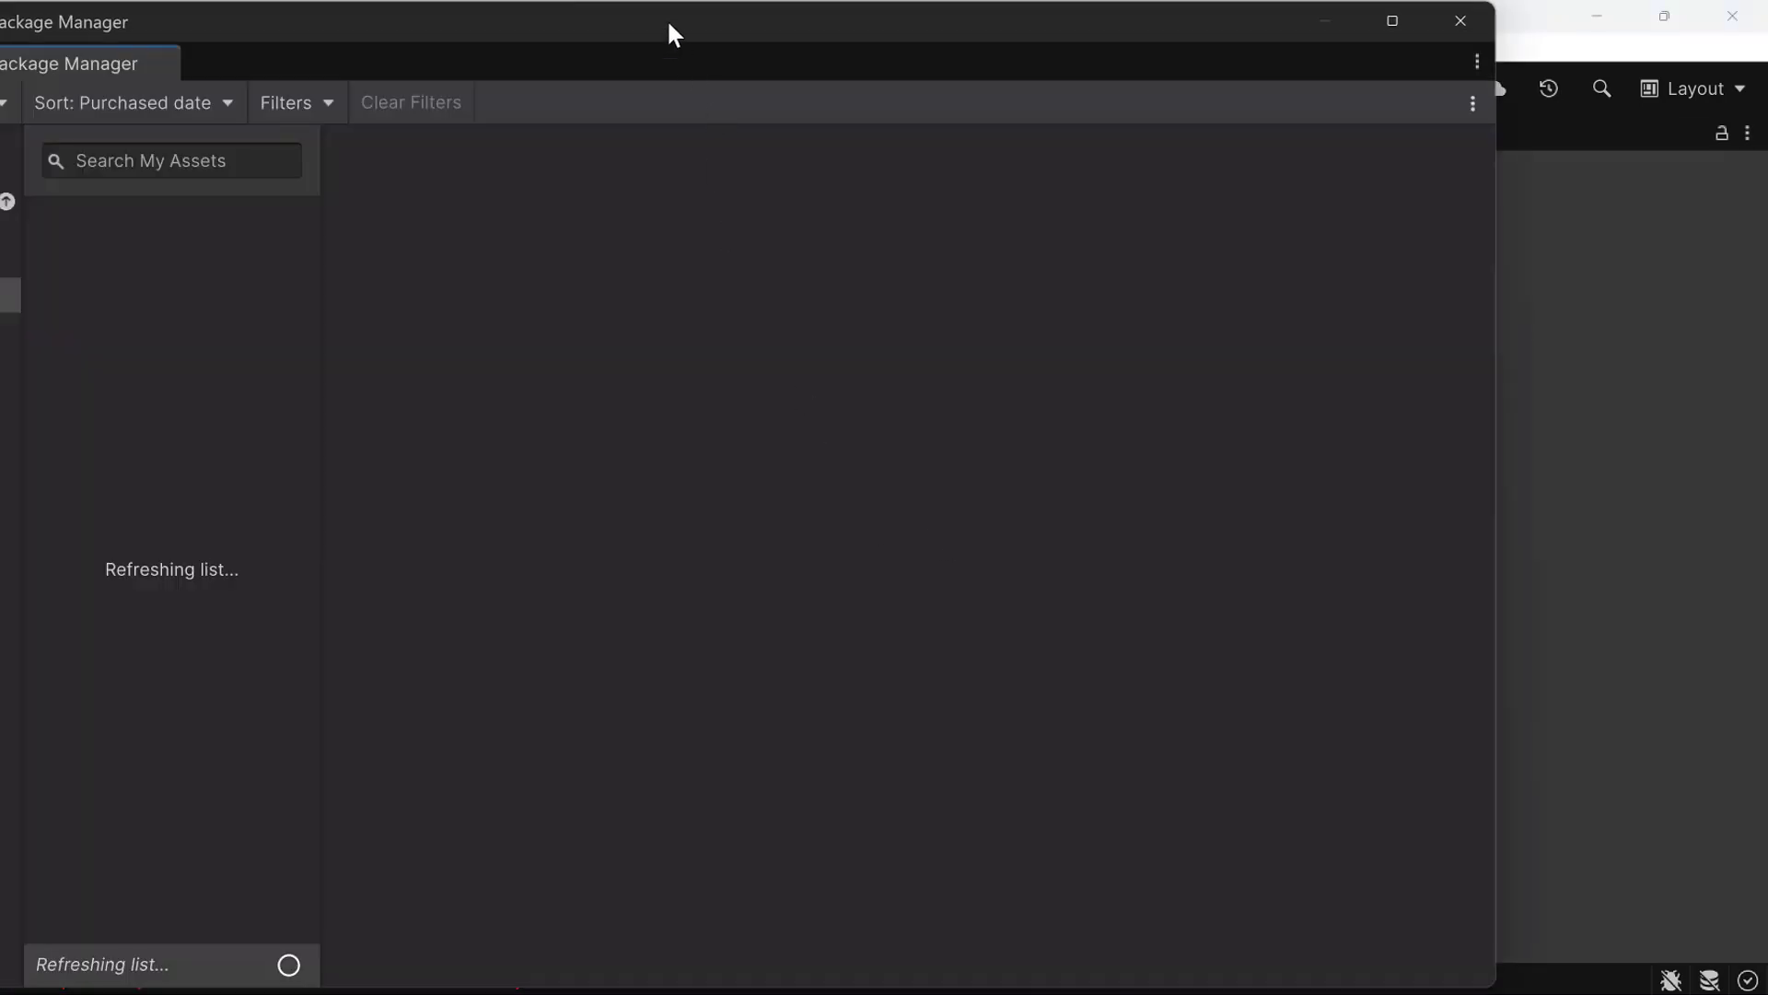
pyautogui.moveTo(669, 26); pyautogui.dragTo(843, 29)
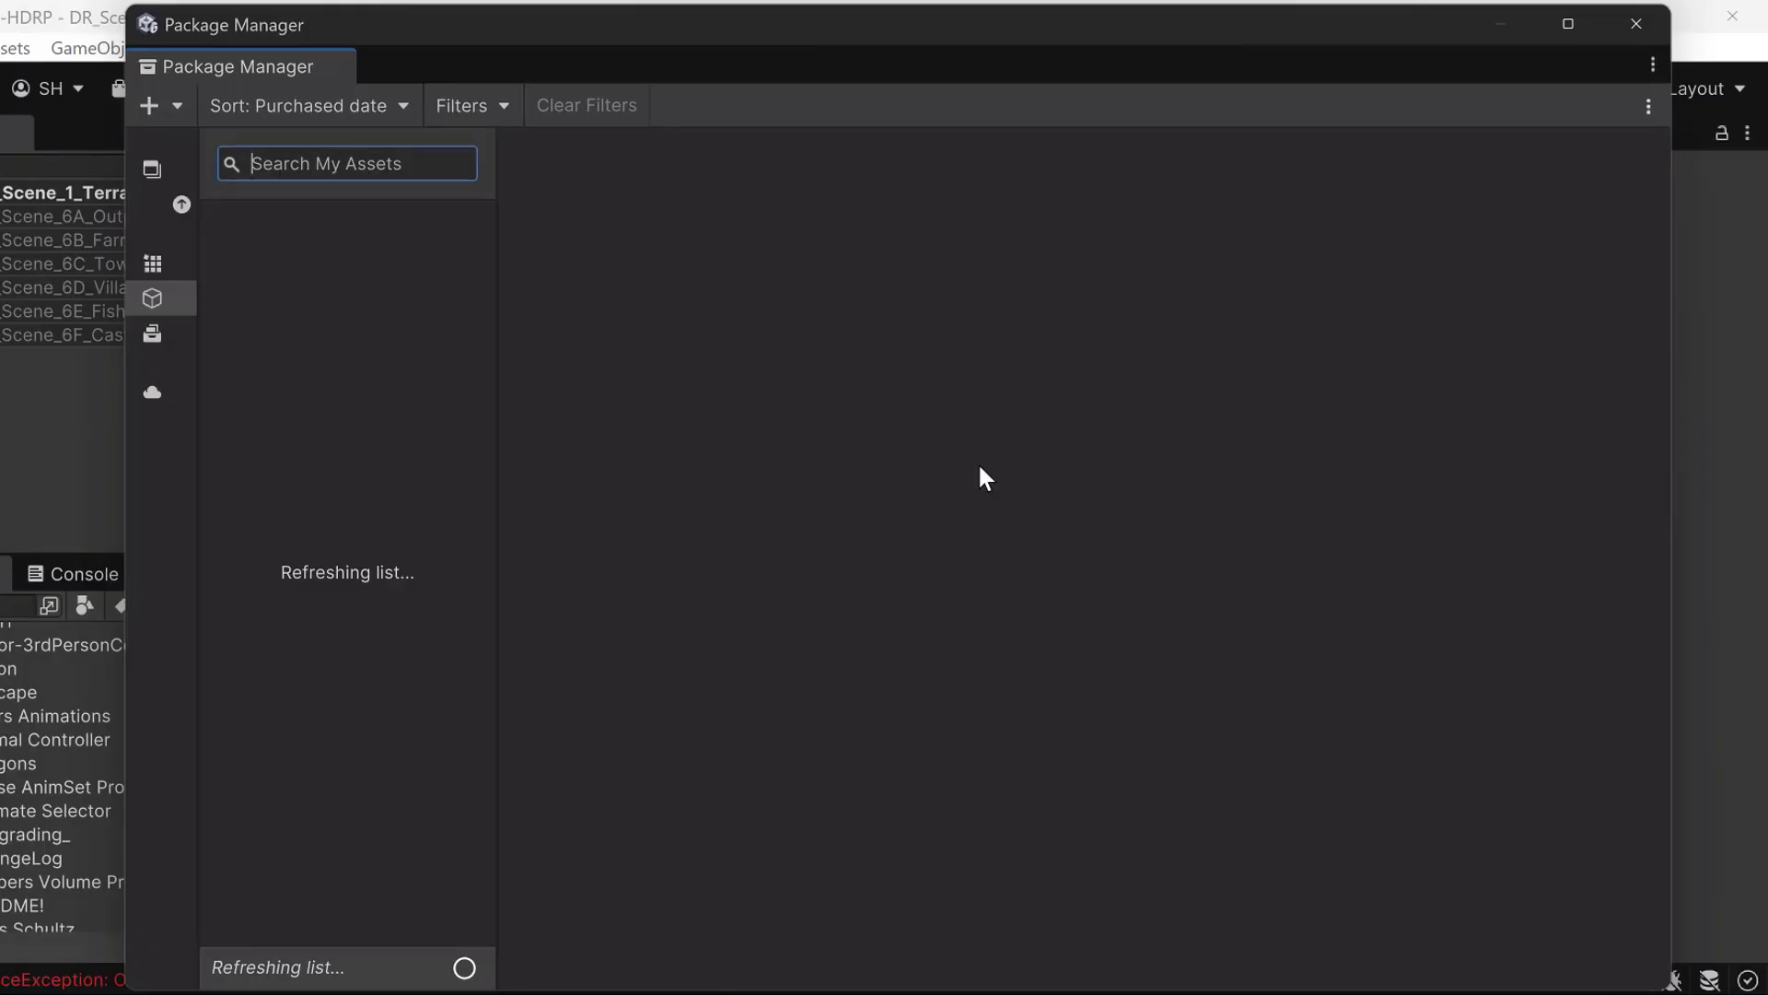
pyautogui.write('HAP')
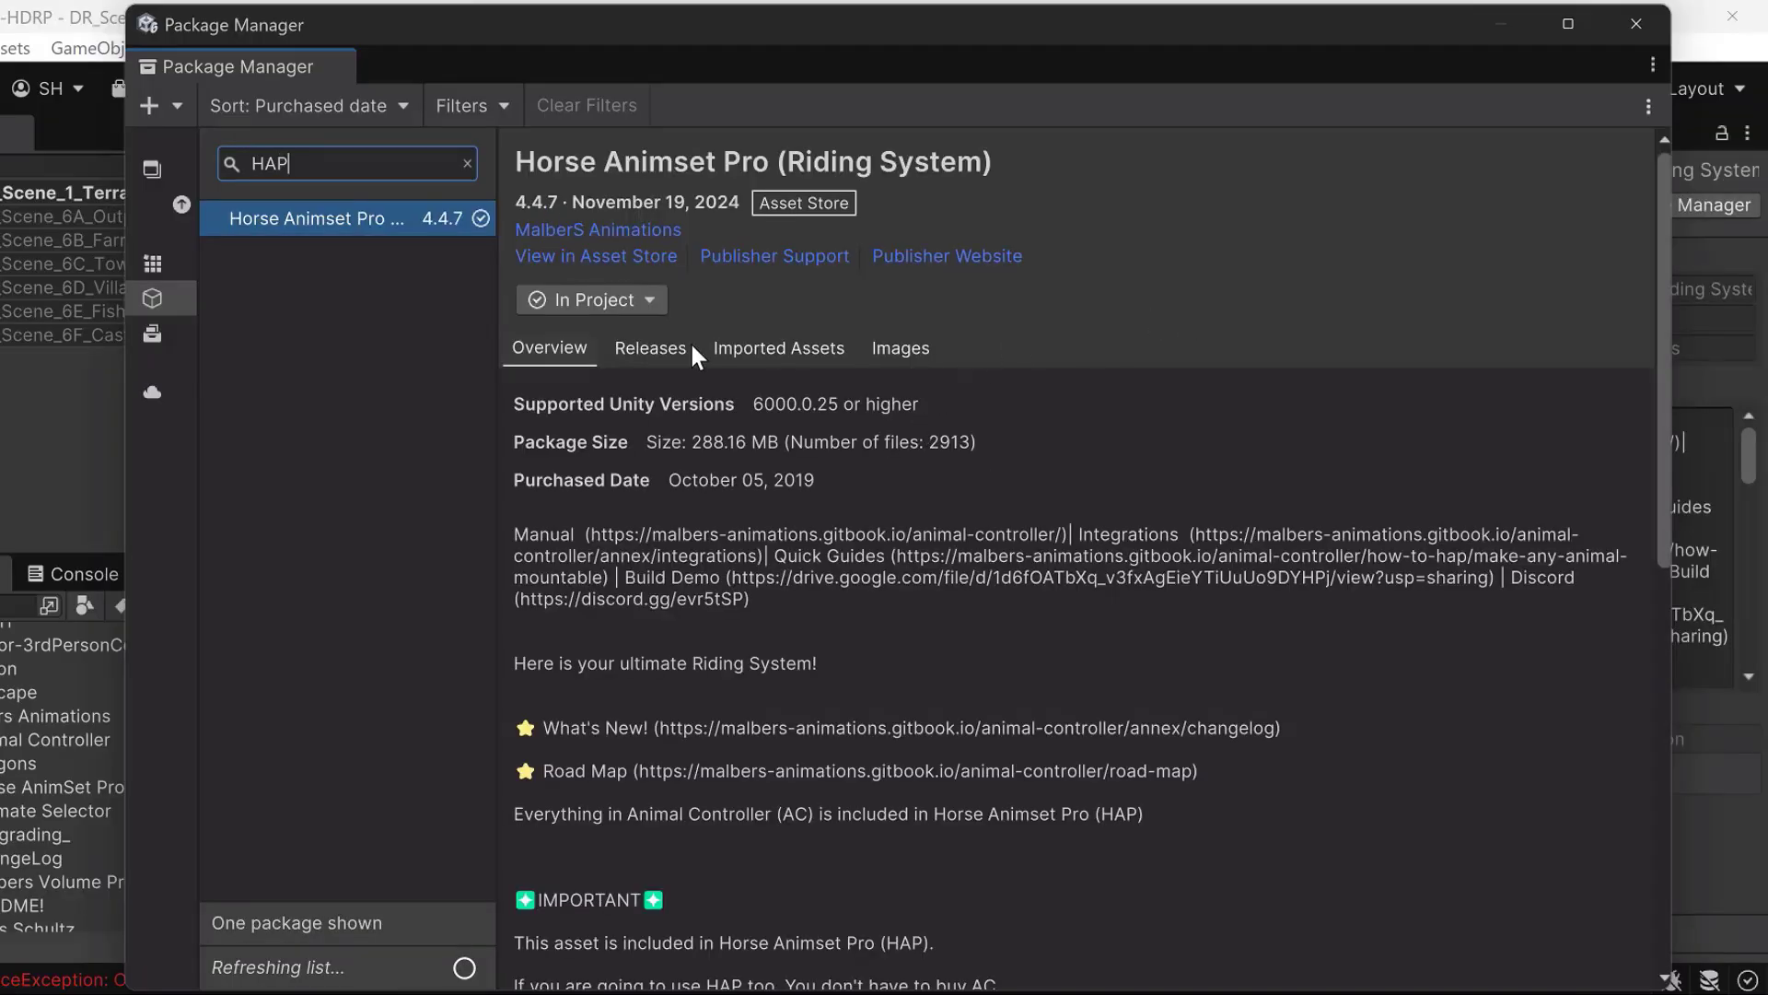
pyautogui.click(648, 297)
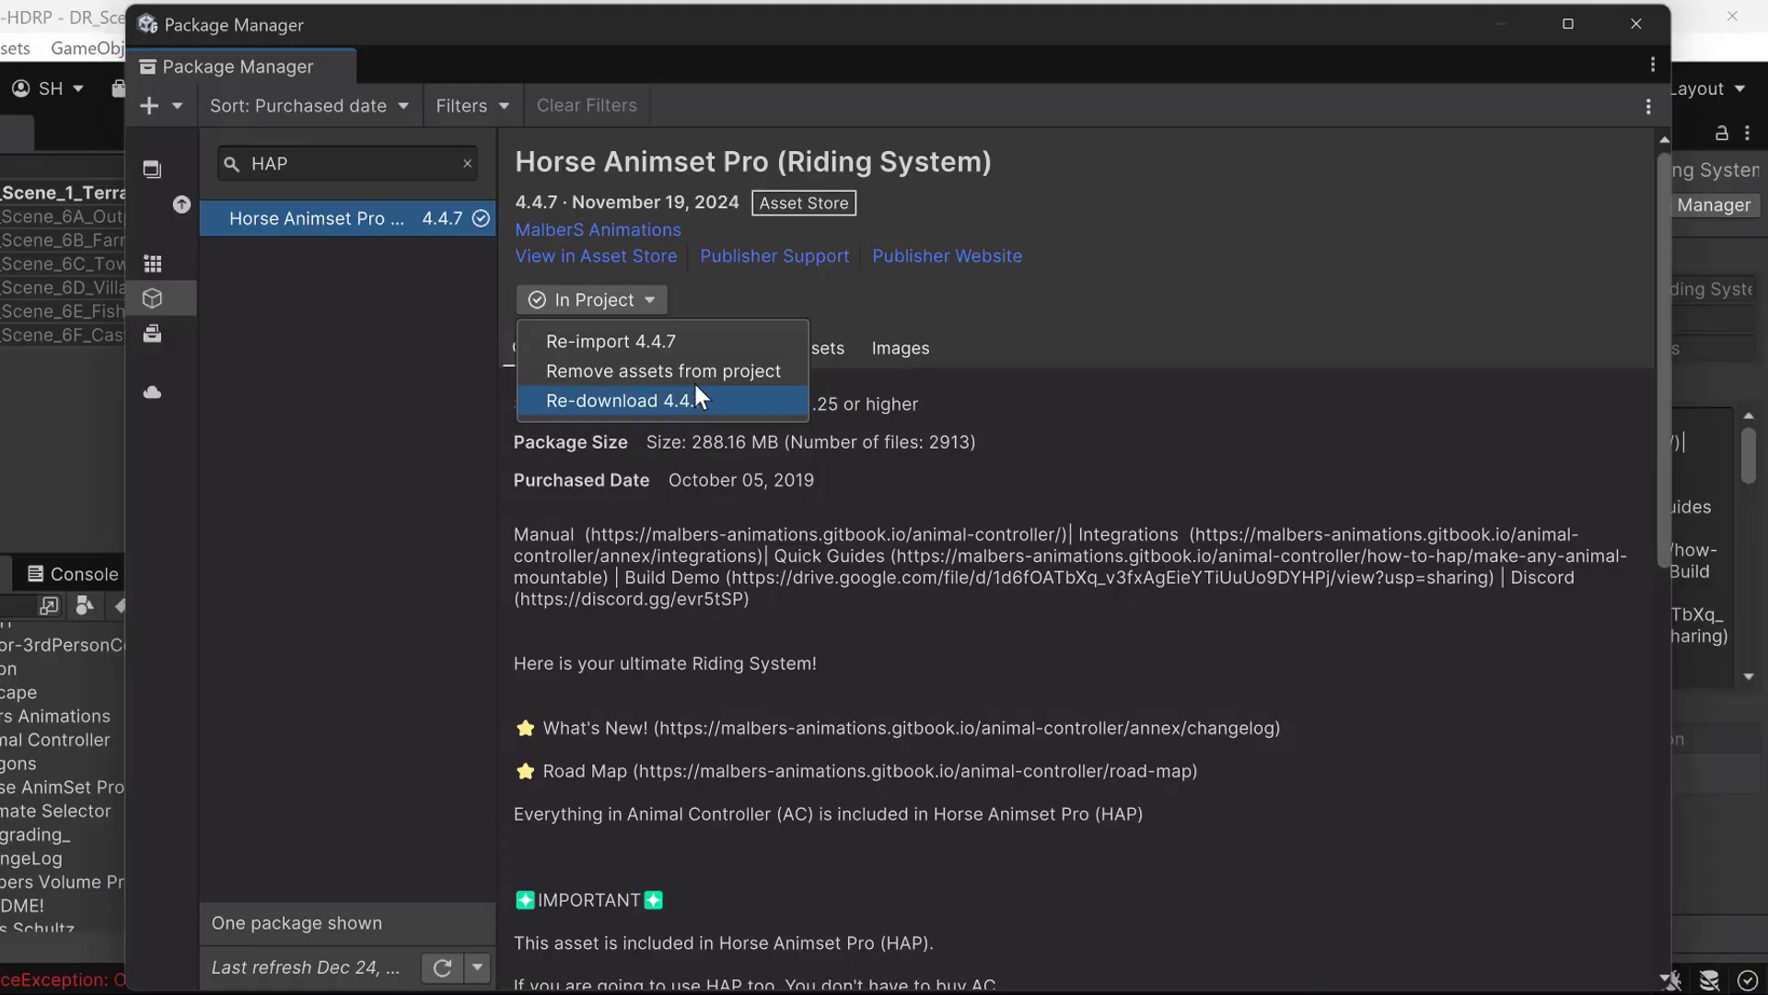
pyautogui.click(619, 340)
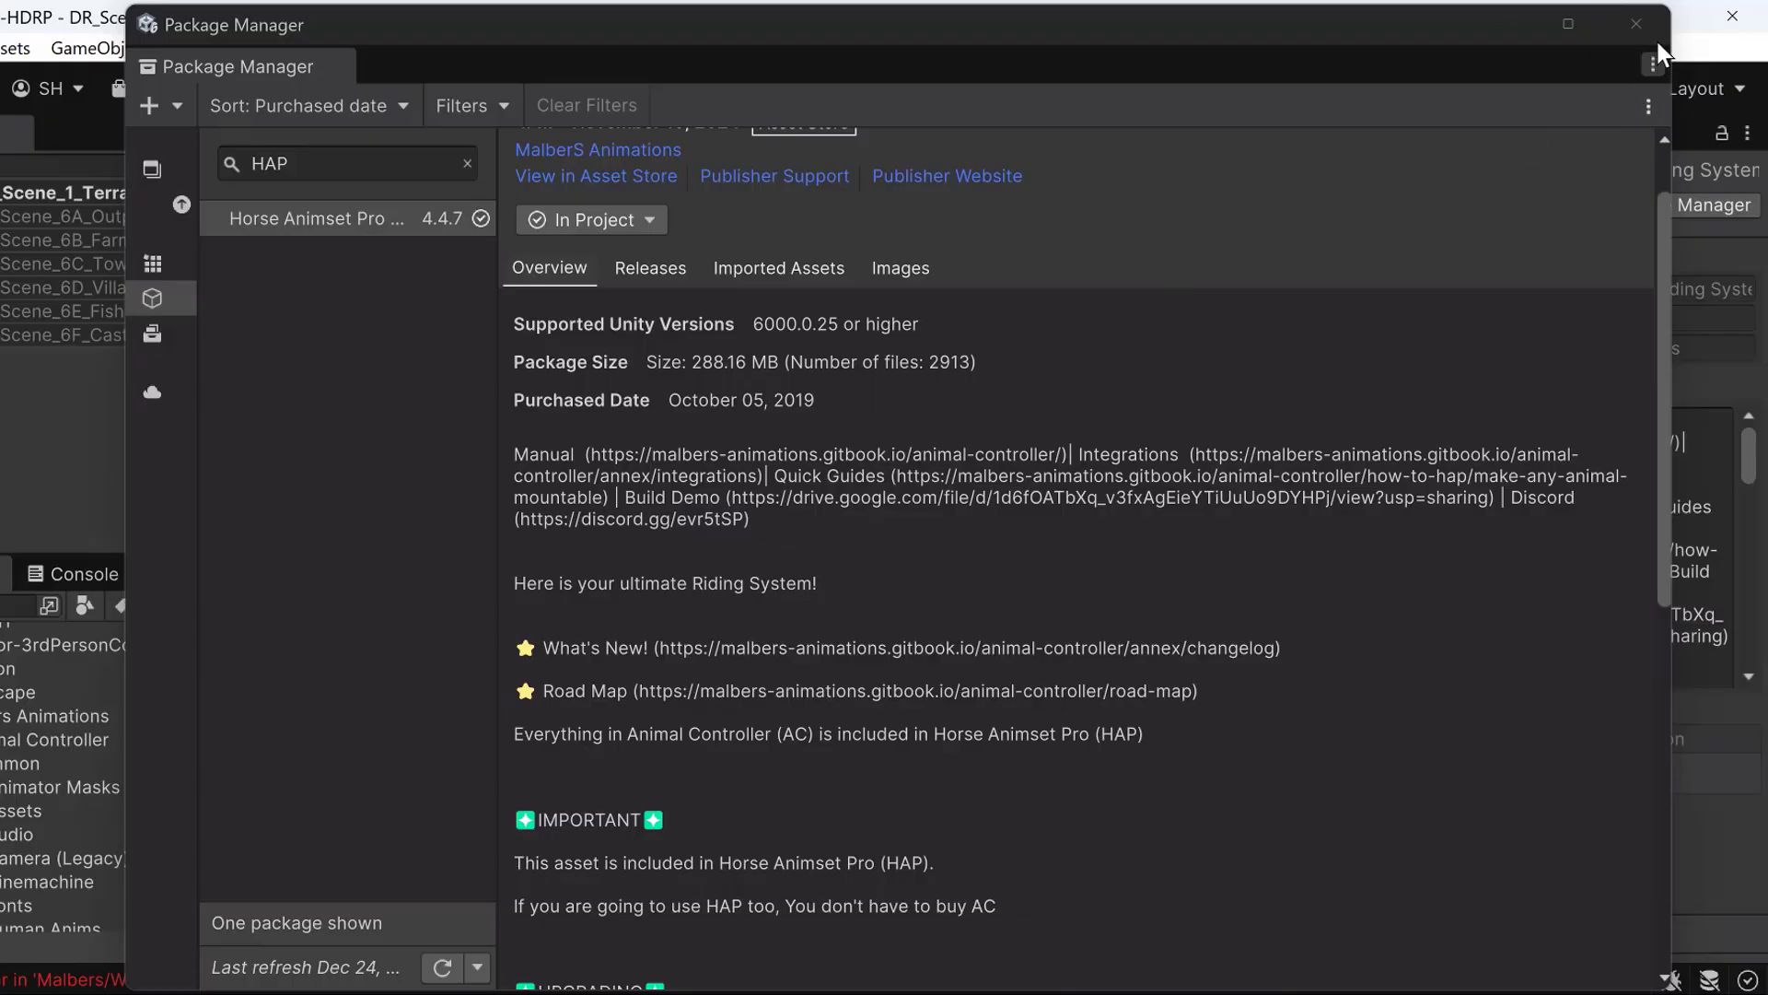
pyautogui.click(1636, 24)
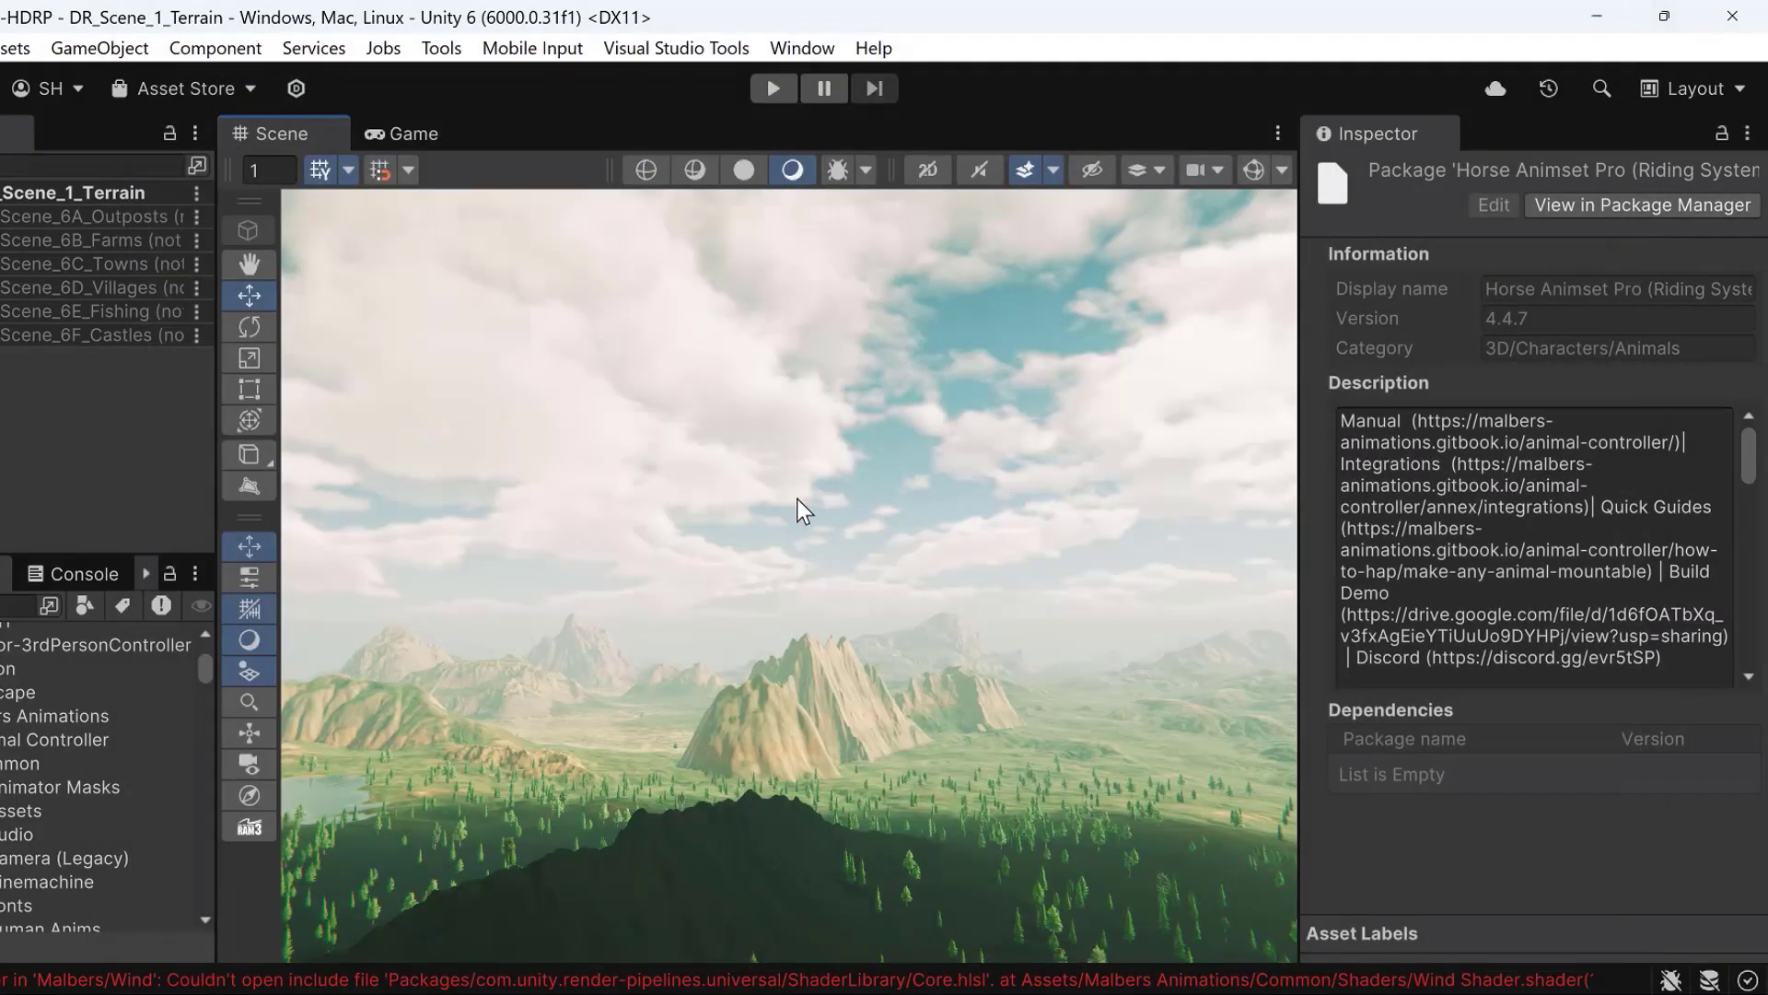
# Step: Clear the Console, widen its pane and examine the error entries for the Malbers Animations Input System scripts
pyautogui.click(83, 563)
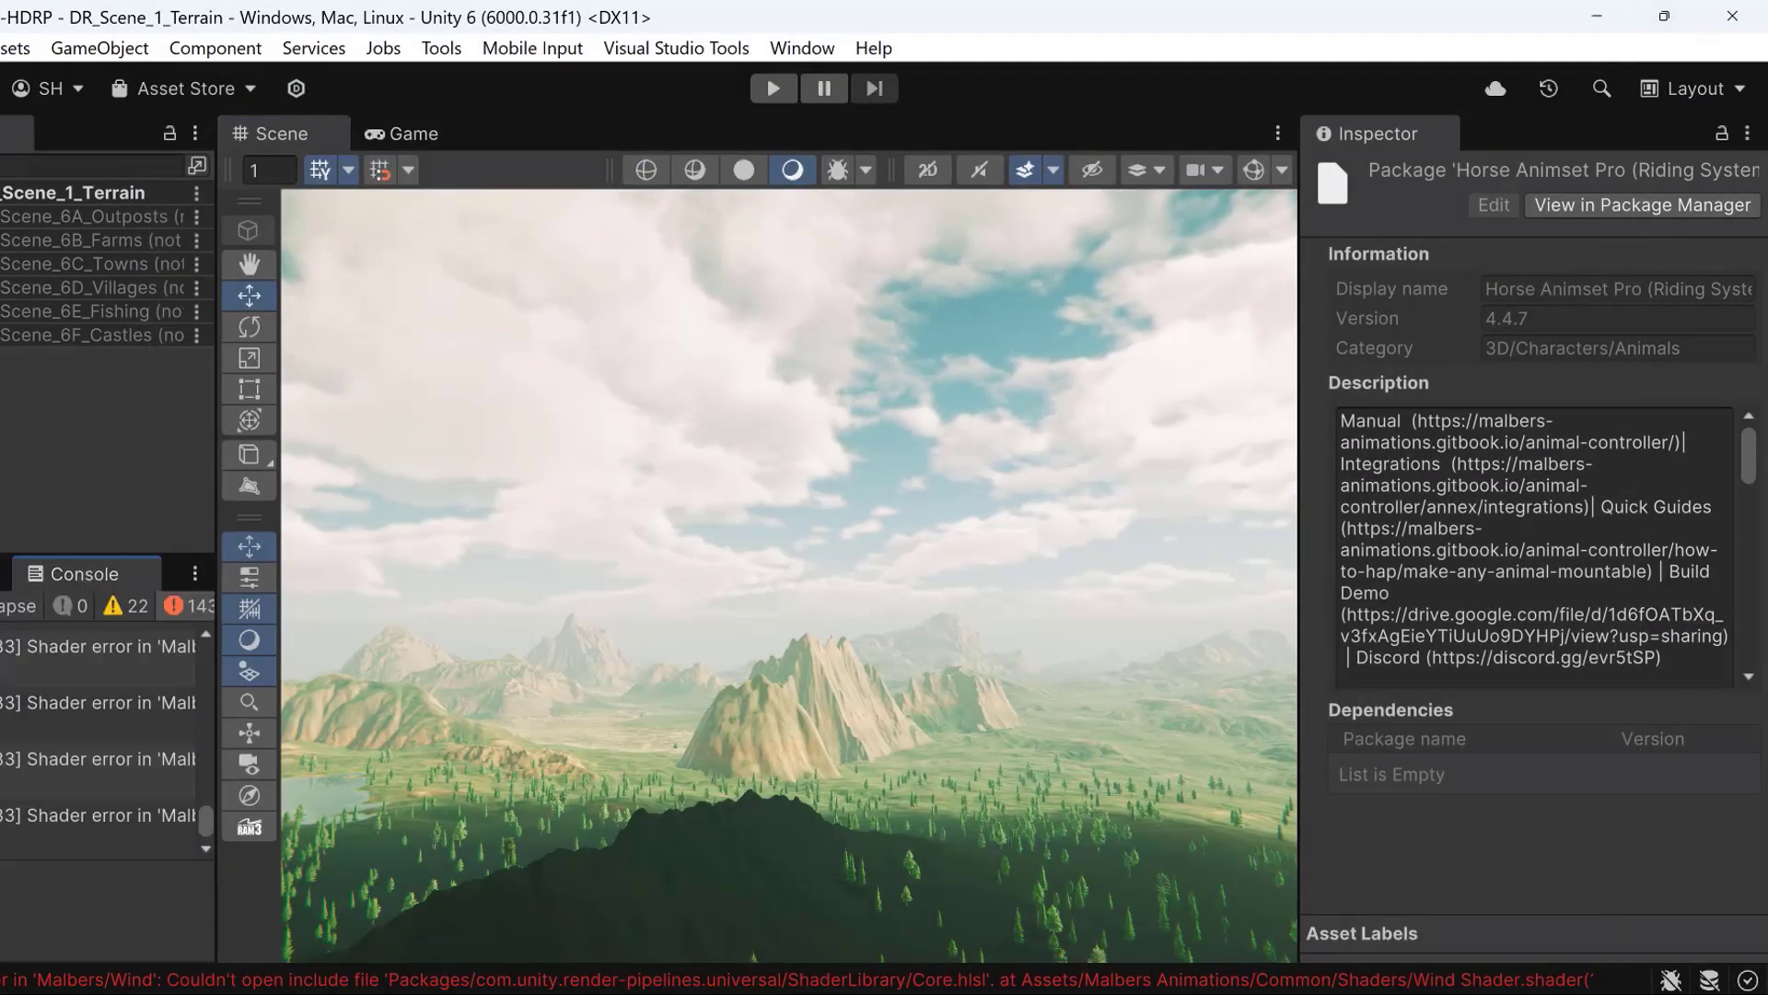
pyautogui.click(0, 606)
pyautogui.moveTo(217, 662); pyautogui.dragTo(602, 652)
pyautogui.scroll(3, 411, 812)
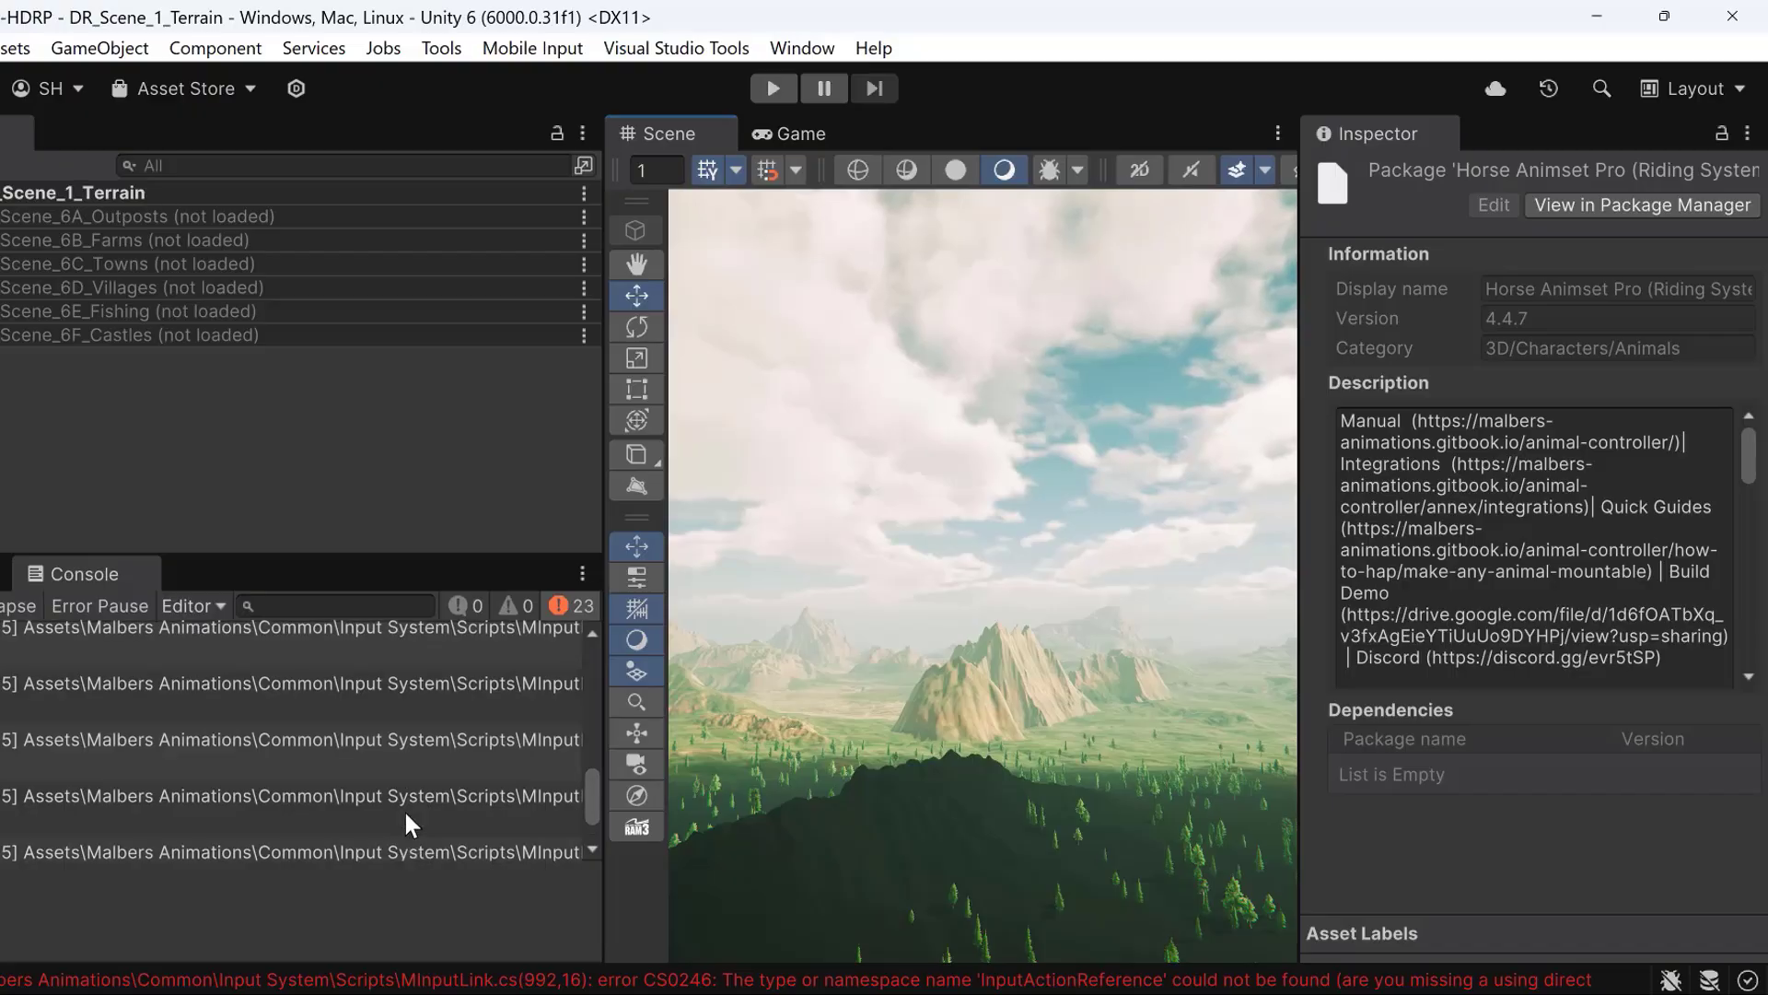
pyautogui.scroll(2, 403, 805)
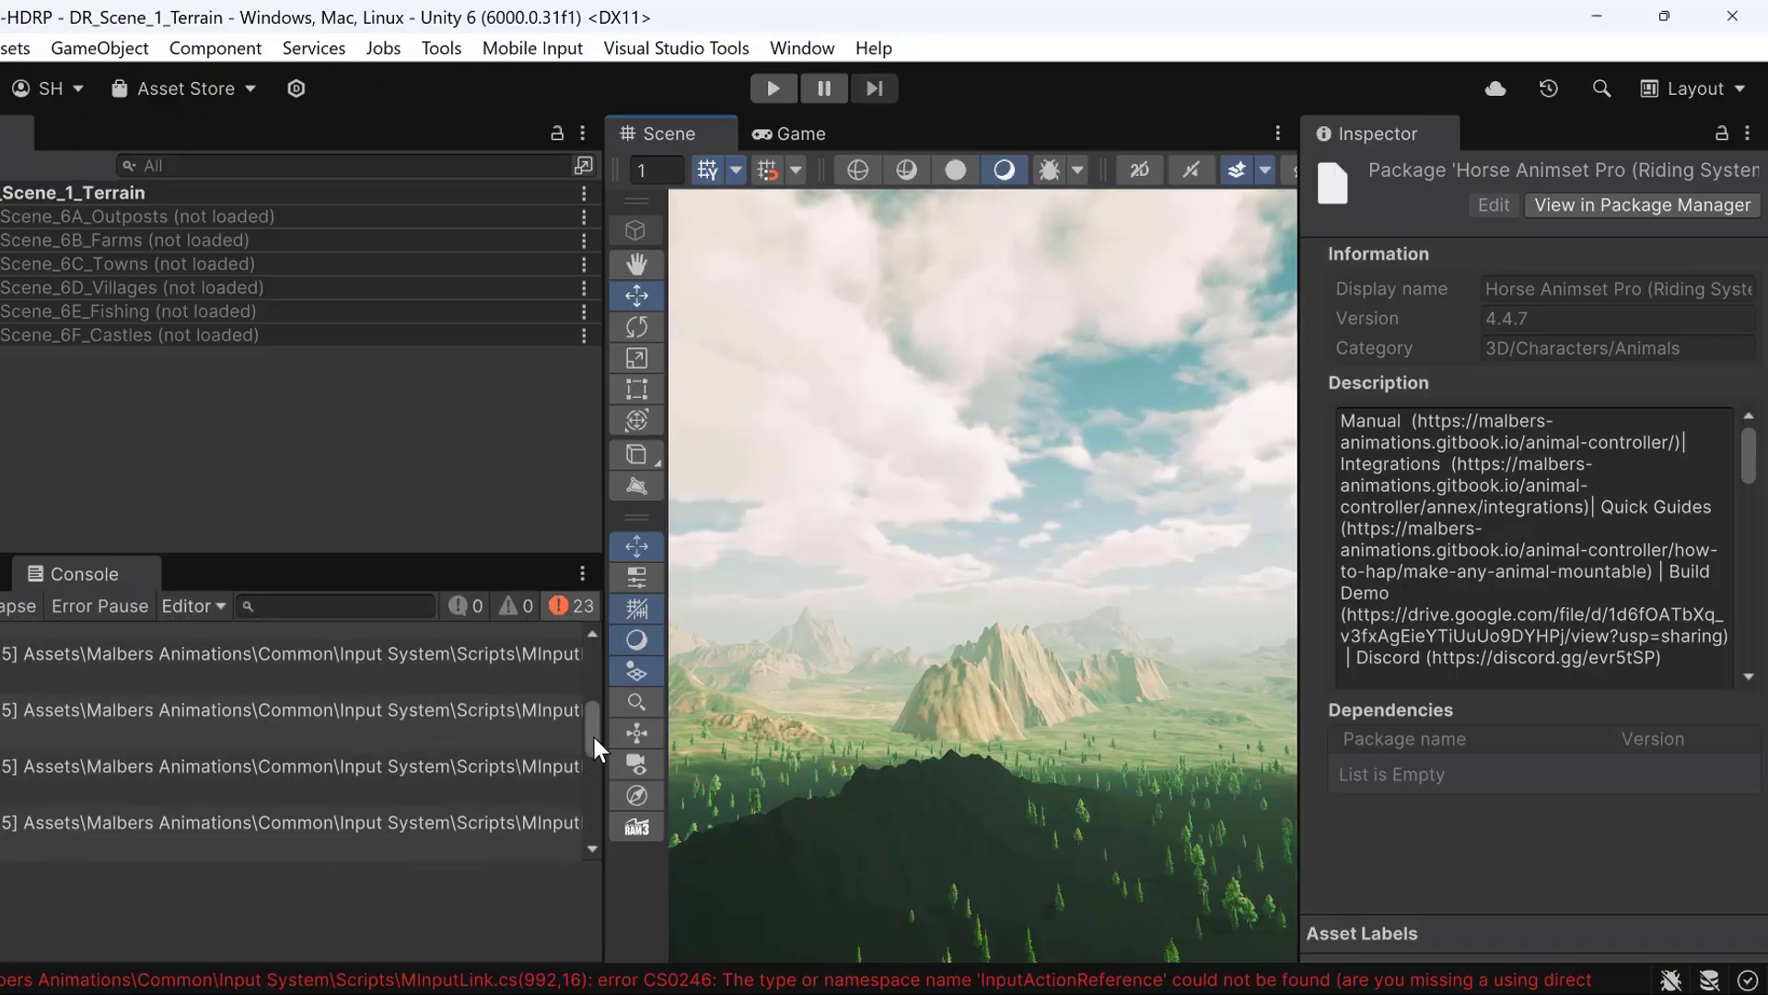
pyautogui.moveTo(591, 724); pyautogui.dragTo(593, 676)
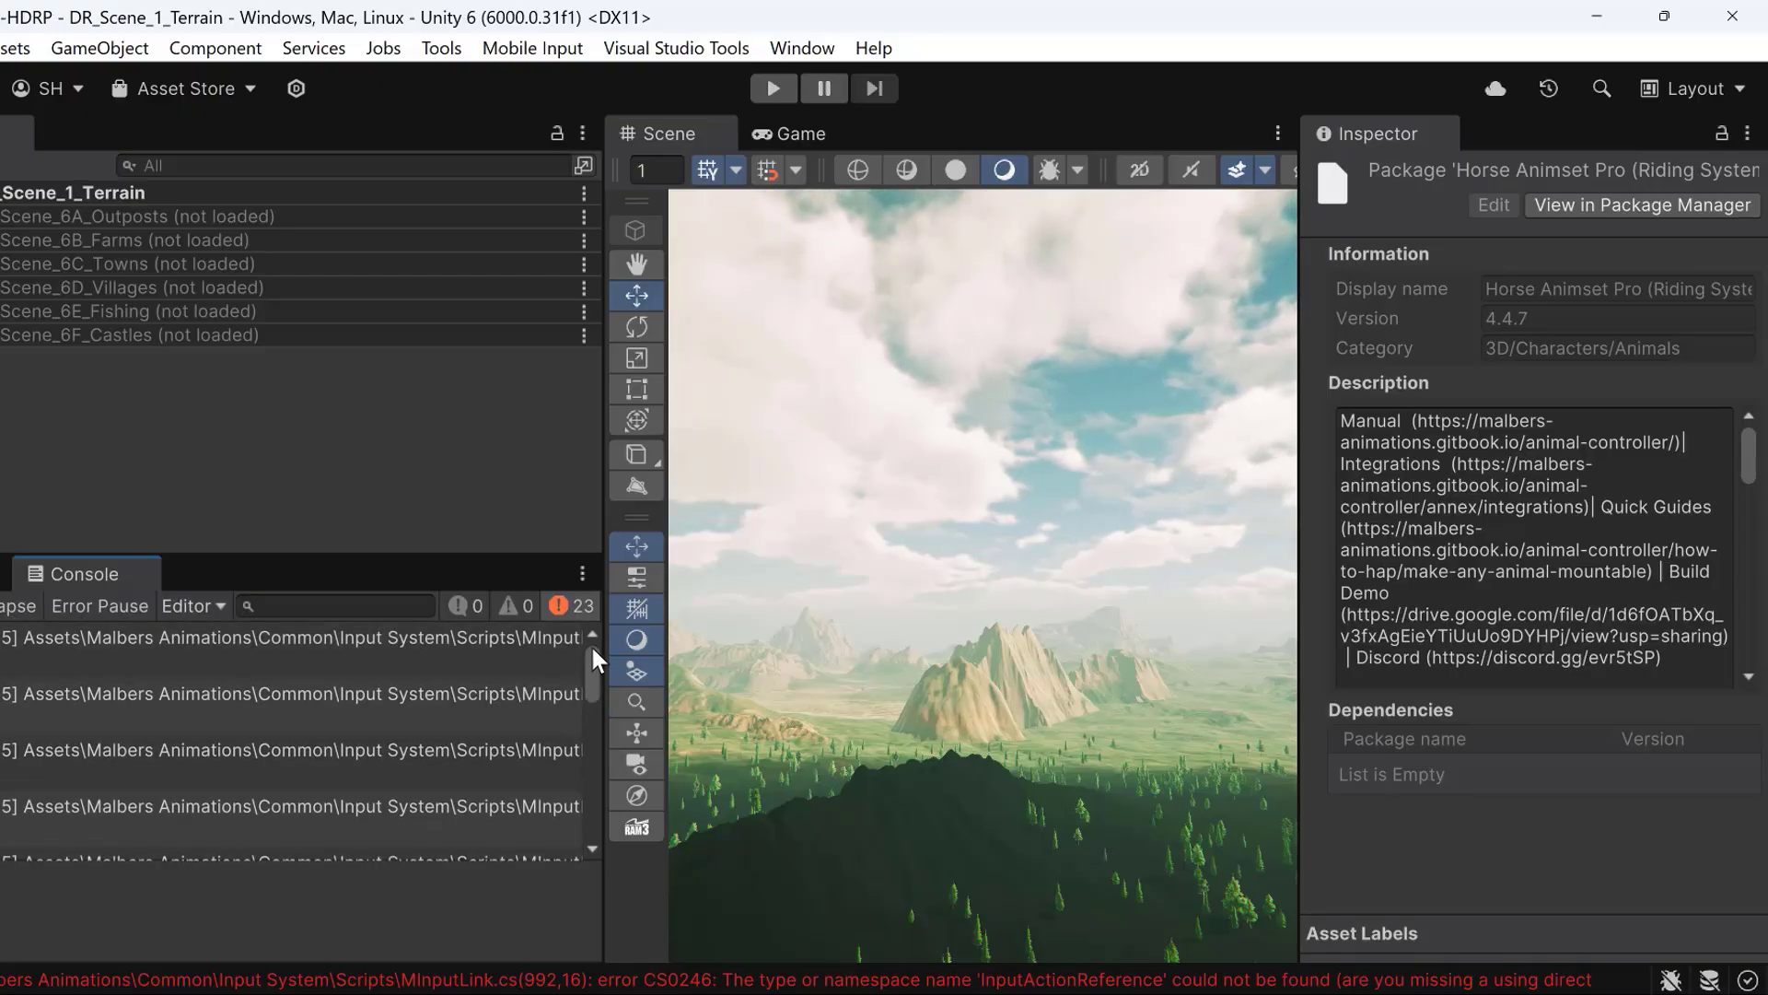
# Step: Save DR_Scene_1_Terrain and narrow the Hierarchy and Console panes to enlarge the Scene view
pyautogui.click(2, 47)
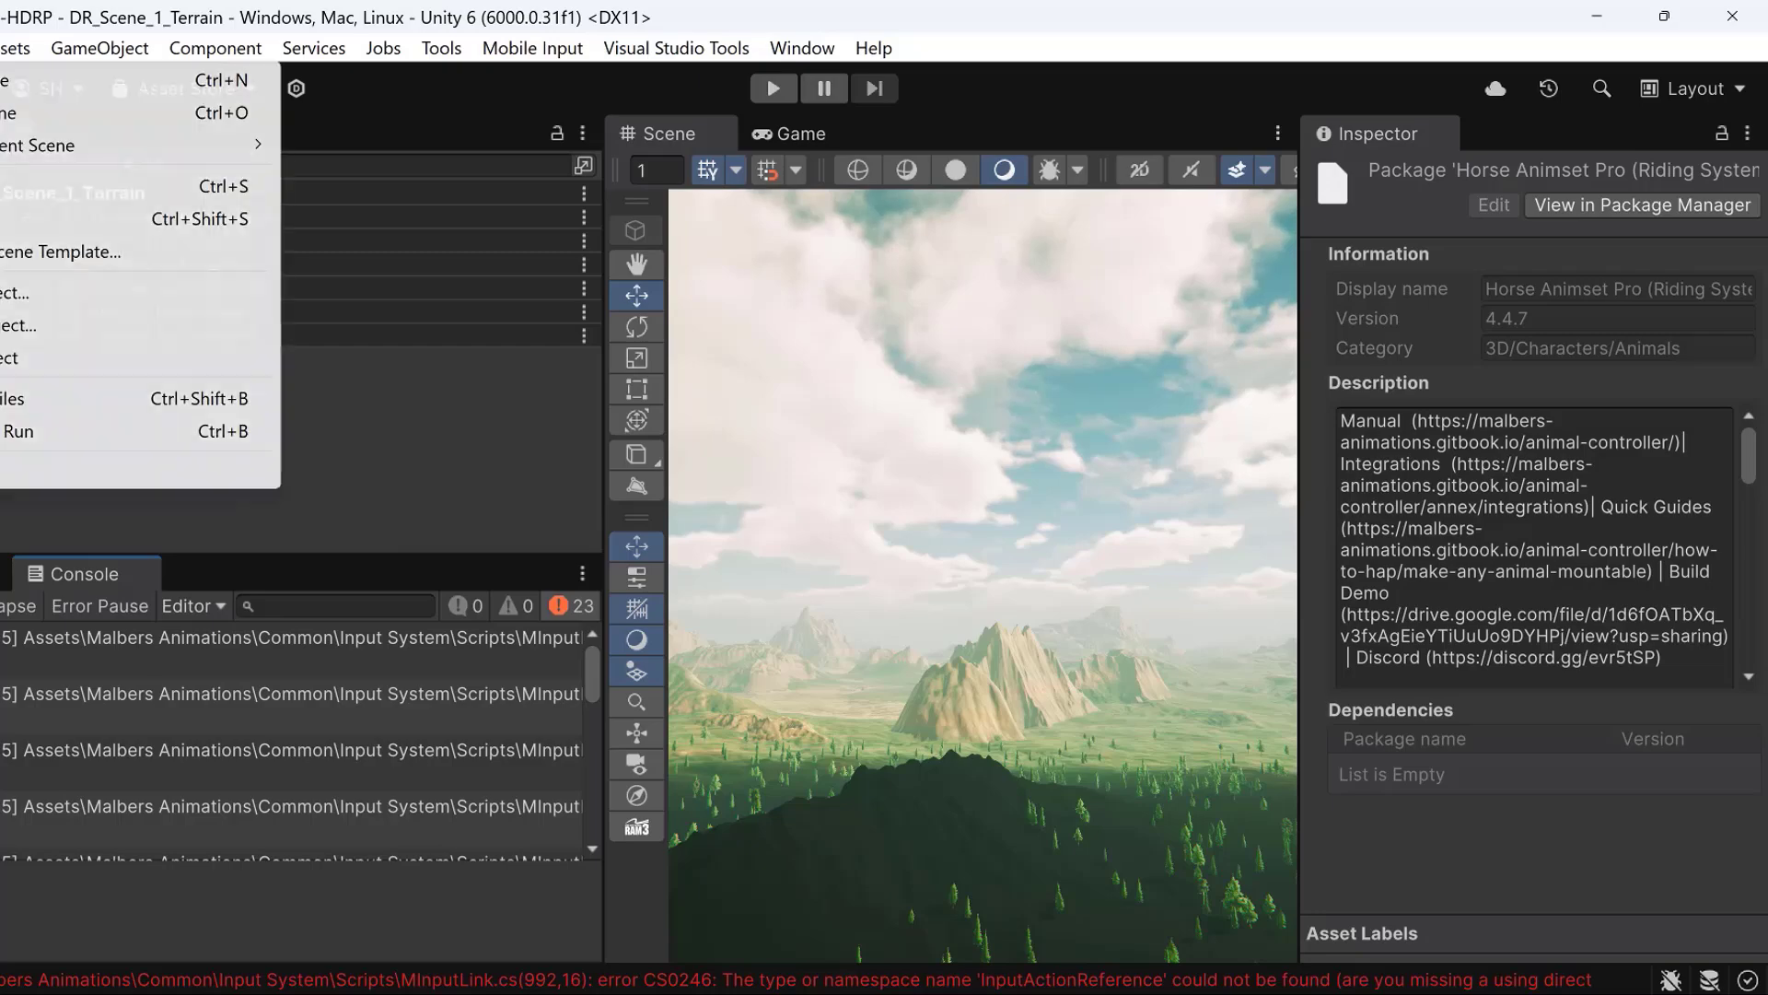
pyautogui.click(4, 186)
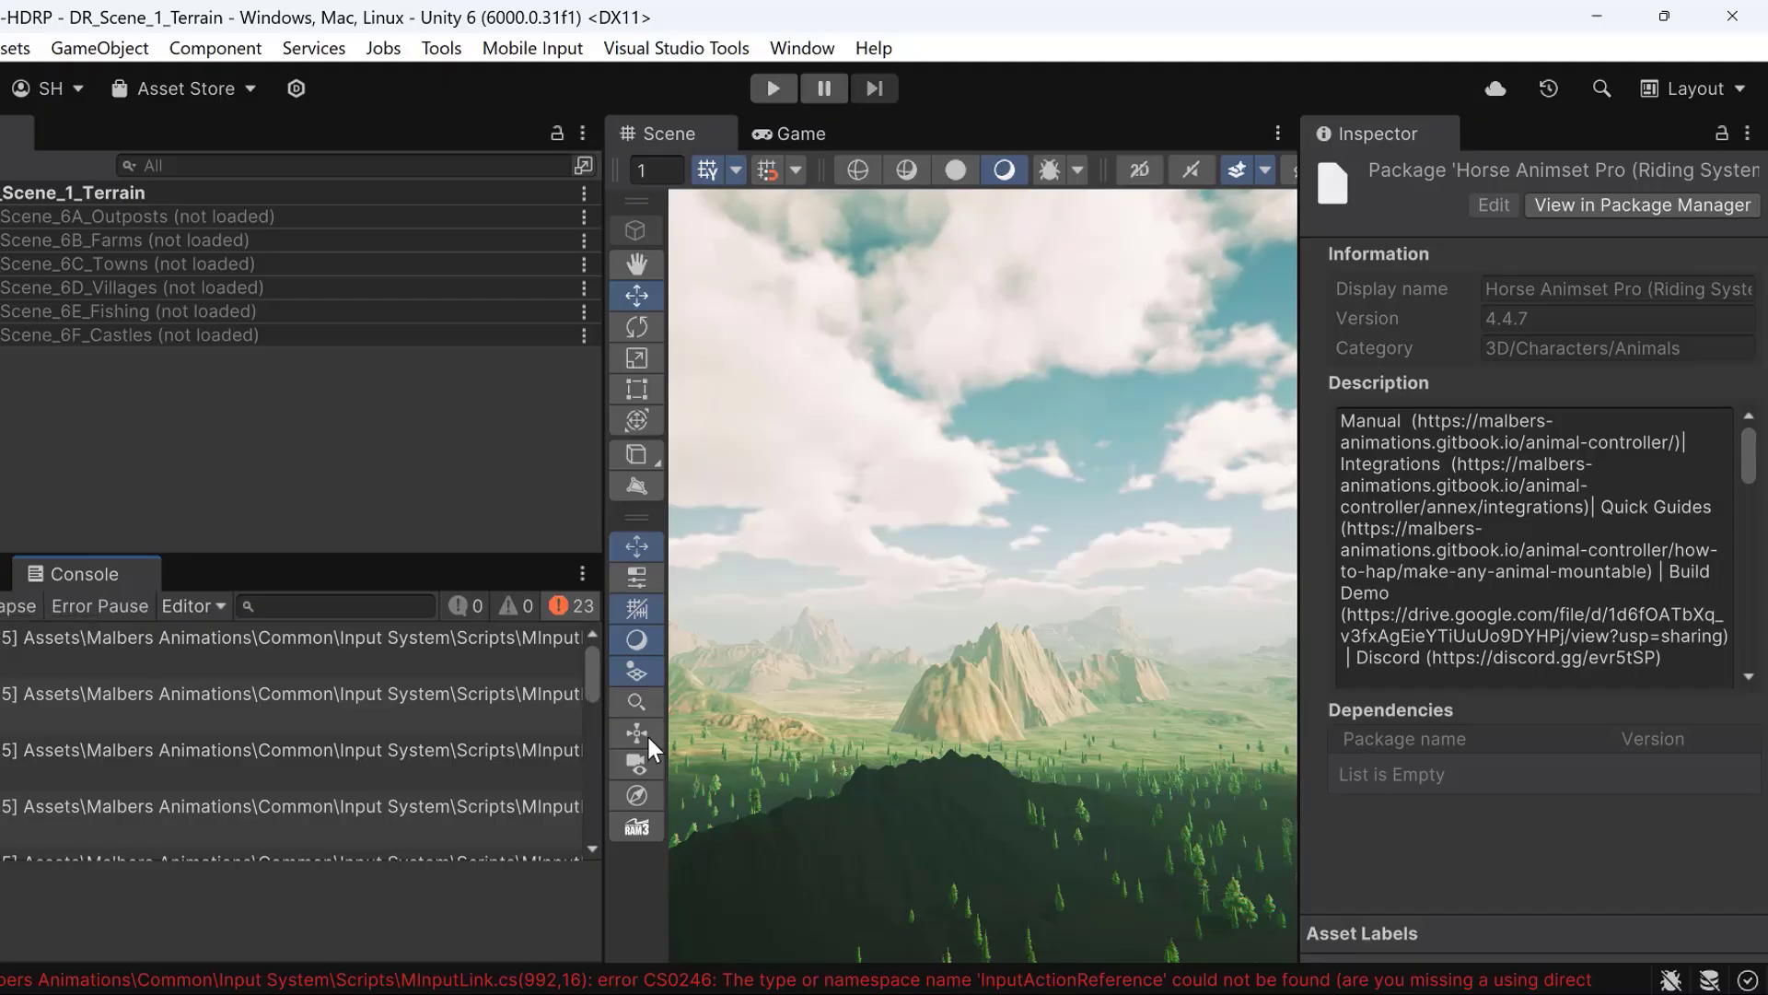
pyautogui.moveTo(603, 734); pyautogui.dragTo(375, 734)
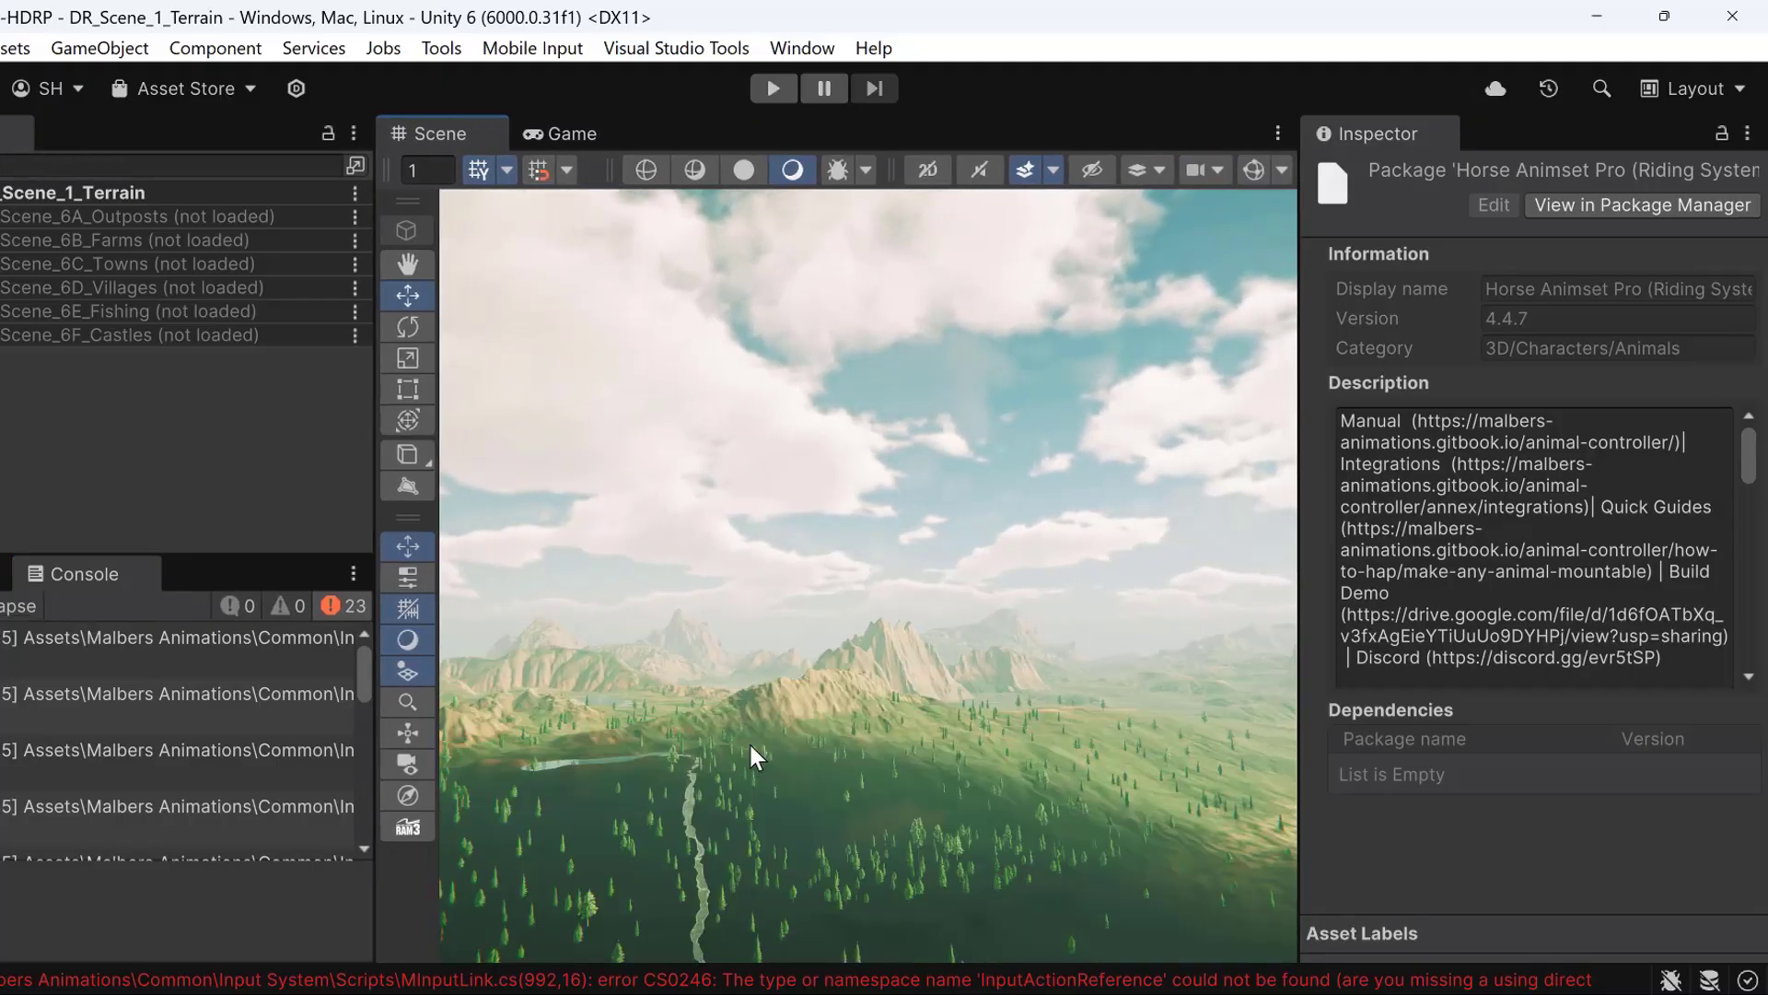
pyautogui.moveTo(749, 742); pyautogui.dragTo(703, 722, button='middle')
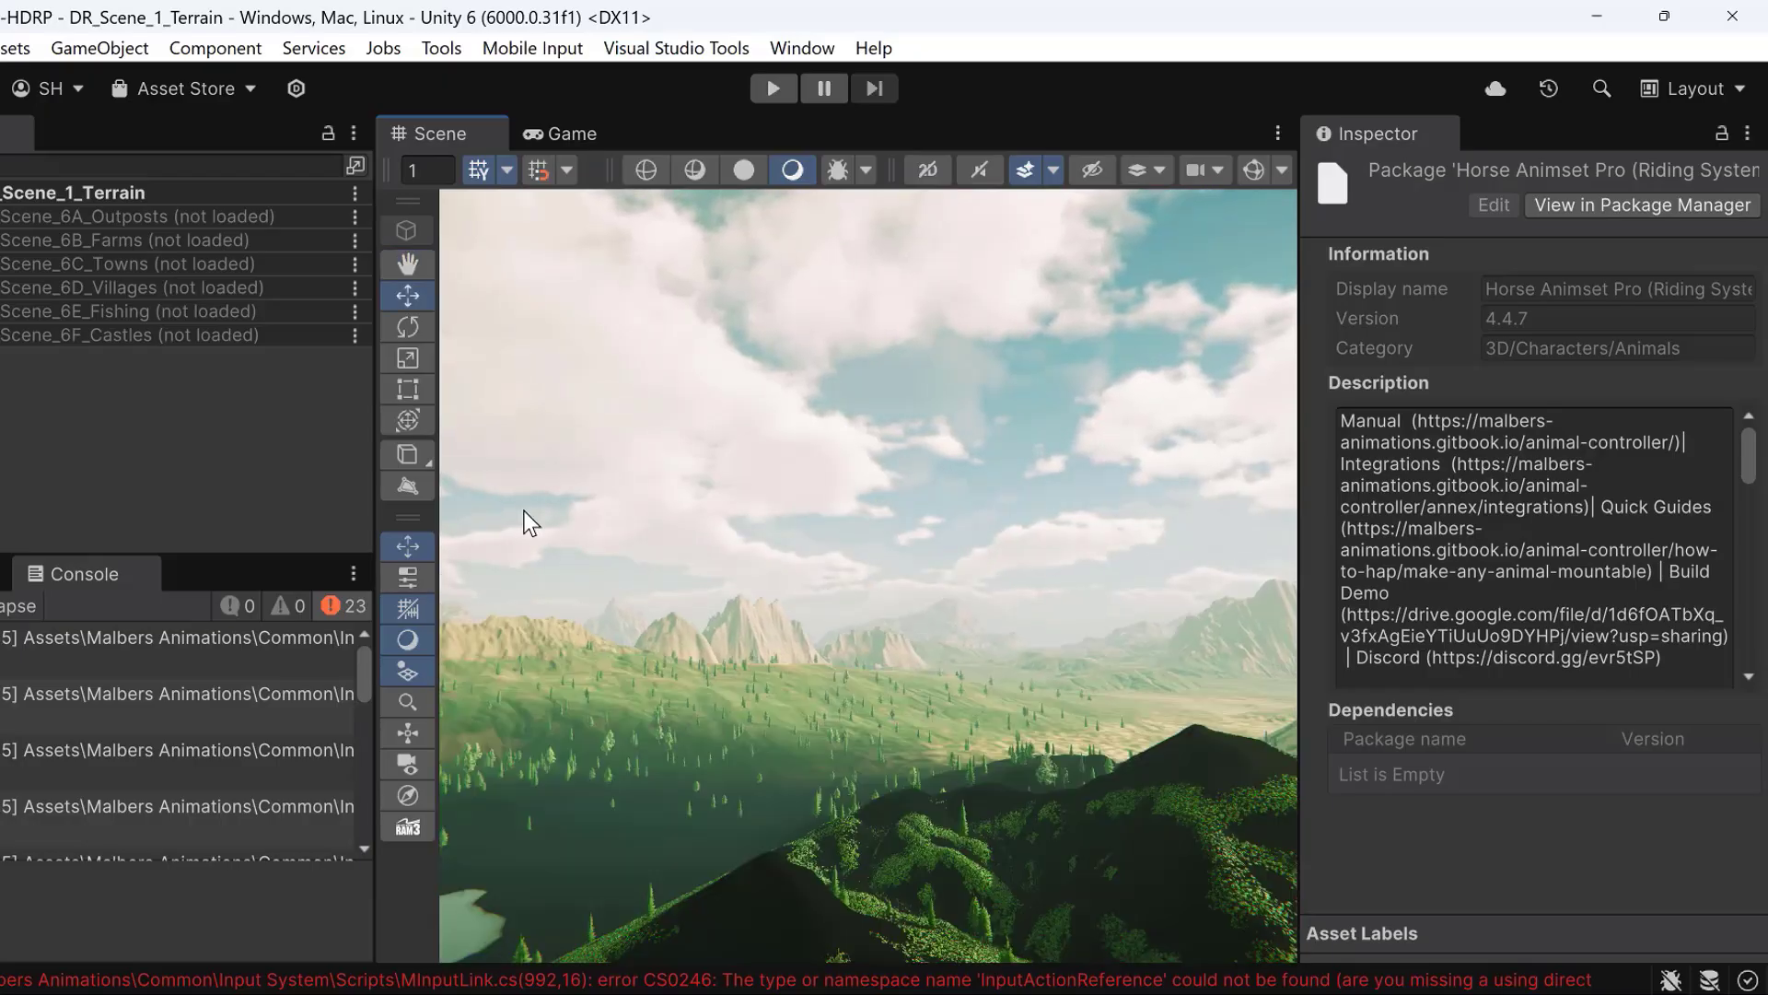
# Step: Save the terrain scene again and exit the Unity editor
pyautogui.click(0, 48)
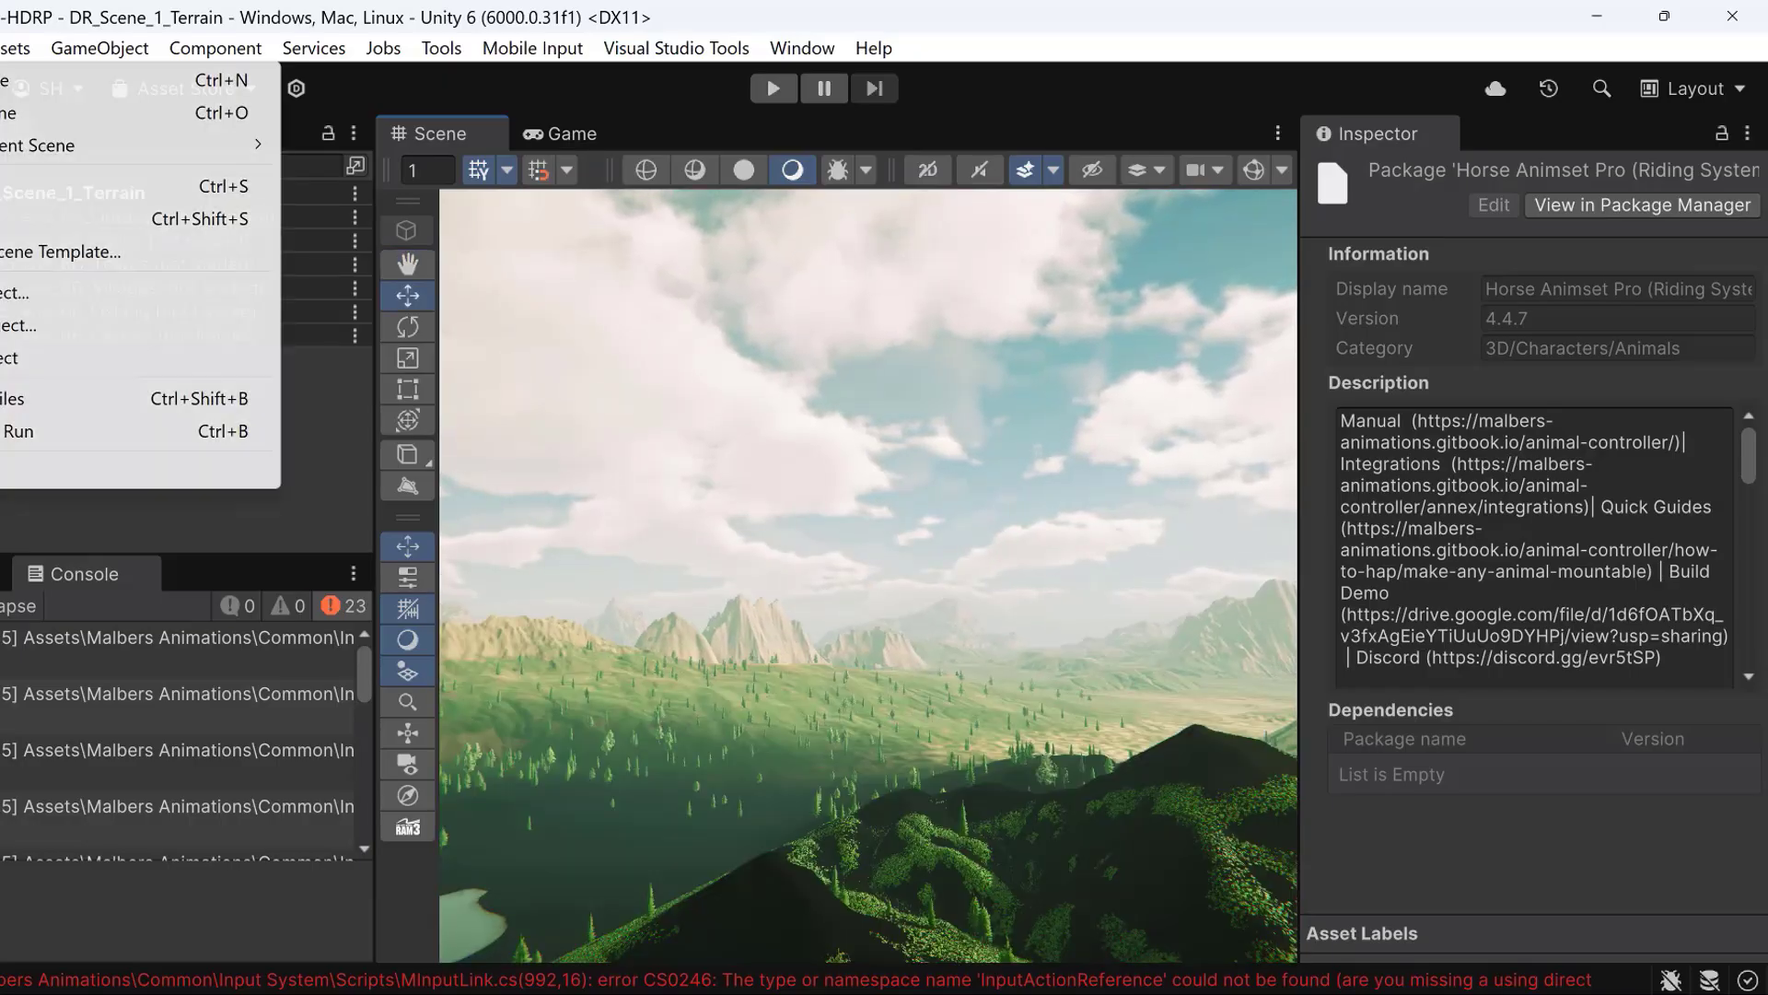
pyautogui.click(0, 186)
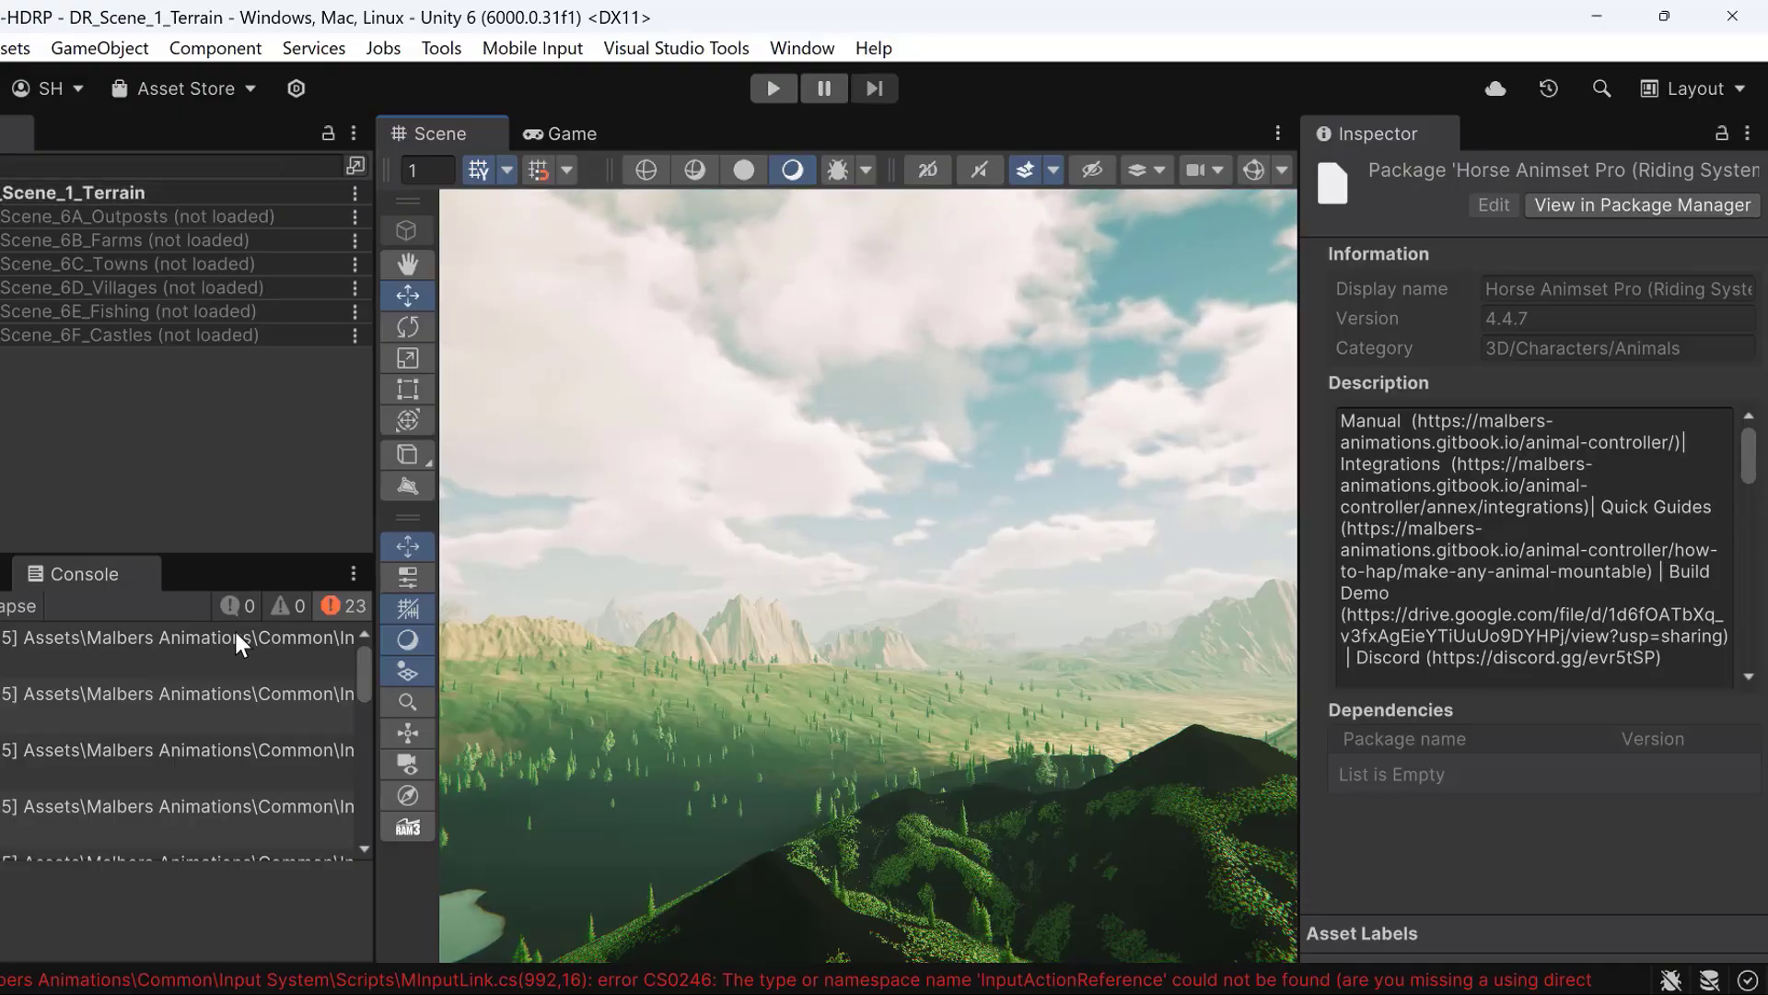
pyautogui.rightClick(131, 207)
pyautogui.click(111, 186)
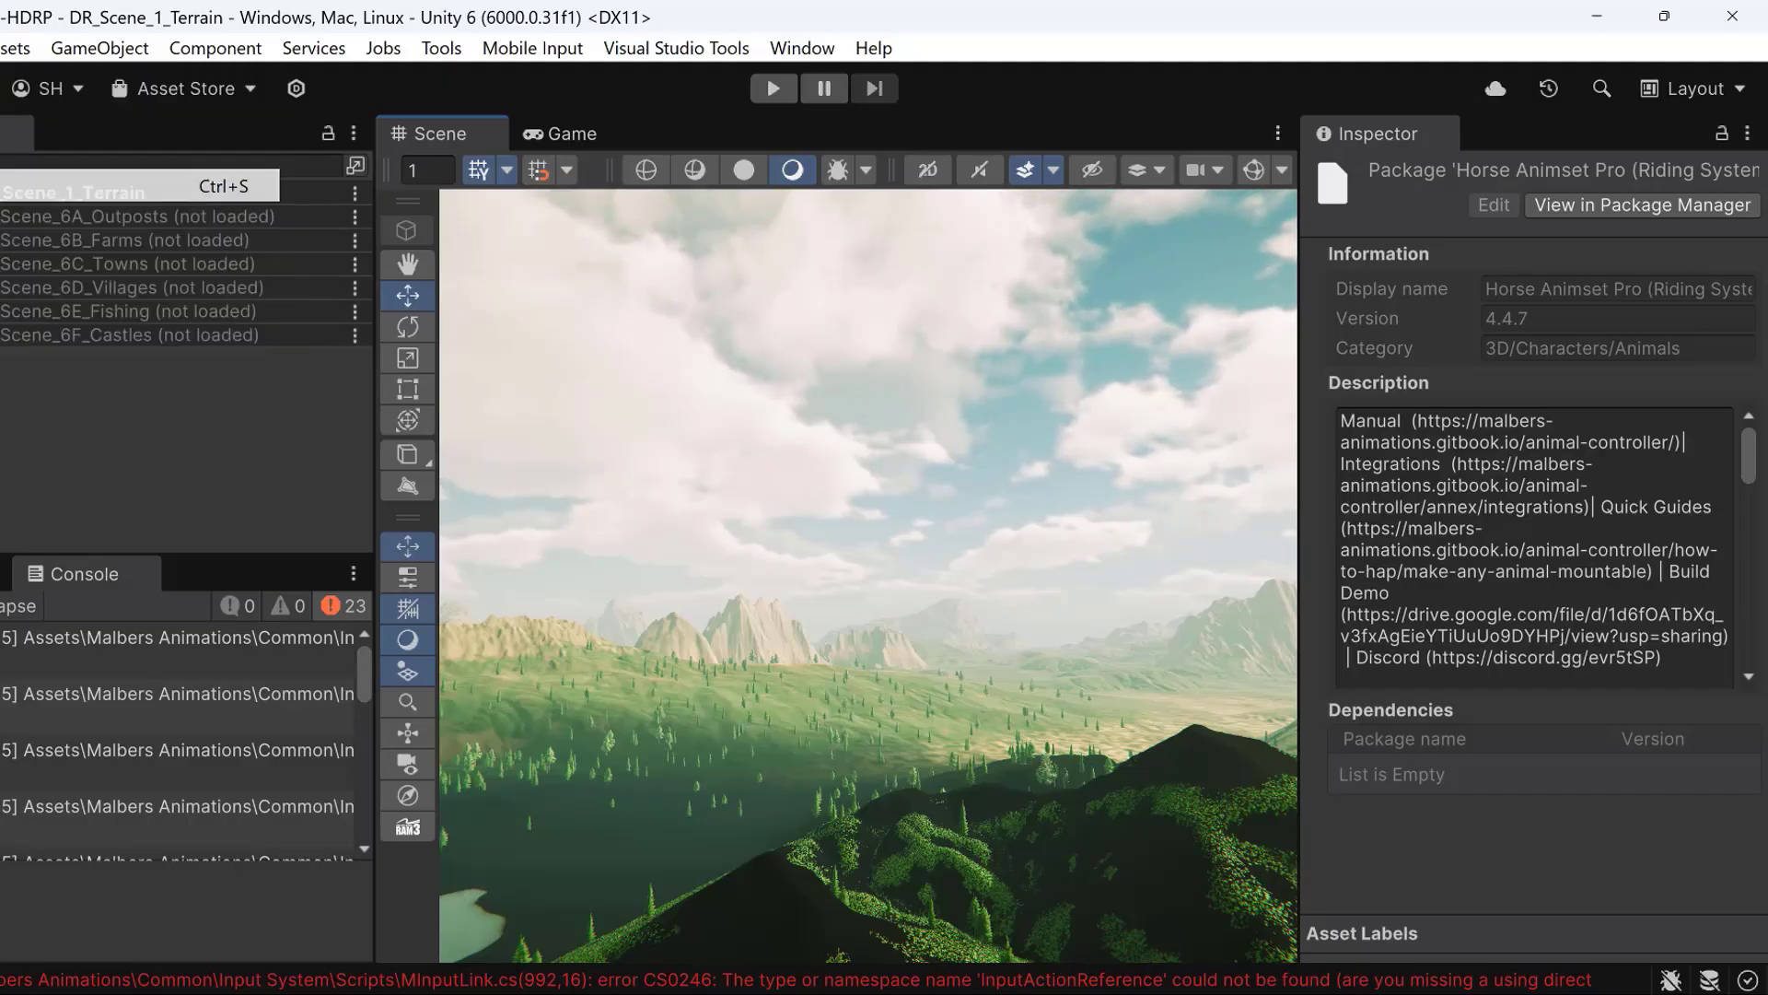
pyautogui.click(0, 48)
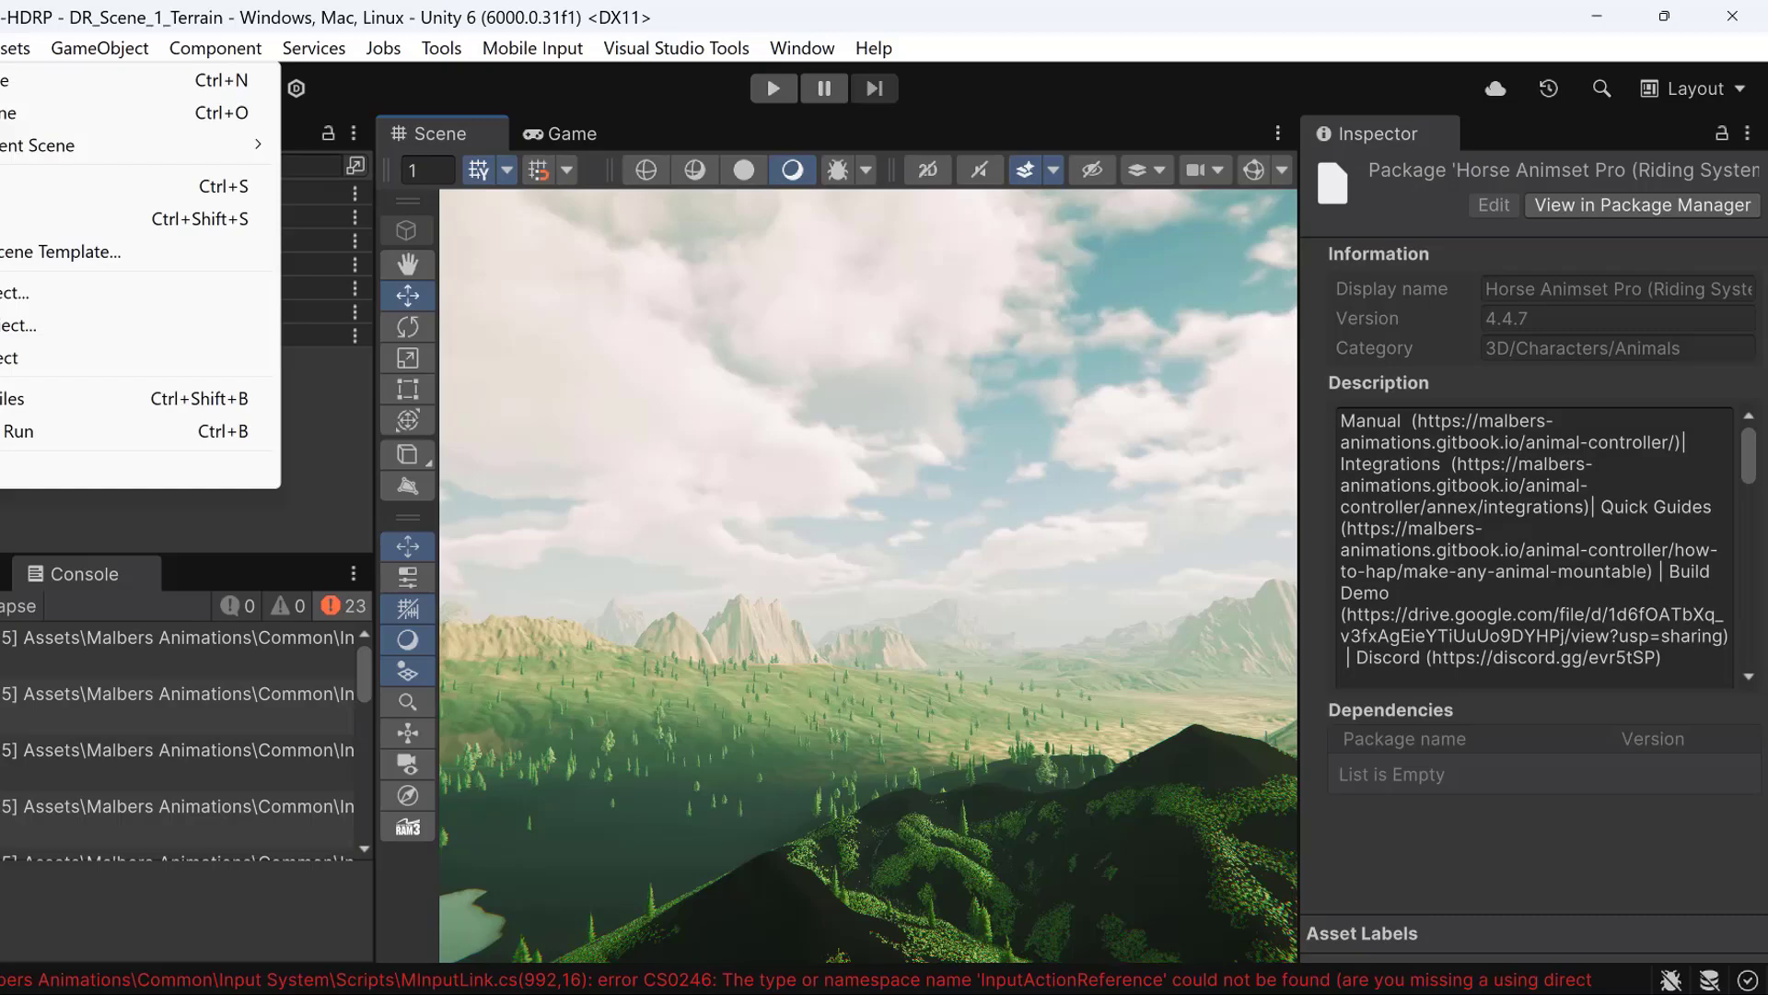
pyautogui.click(0, 472)
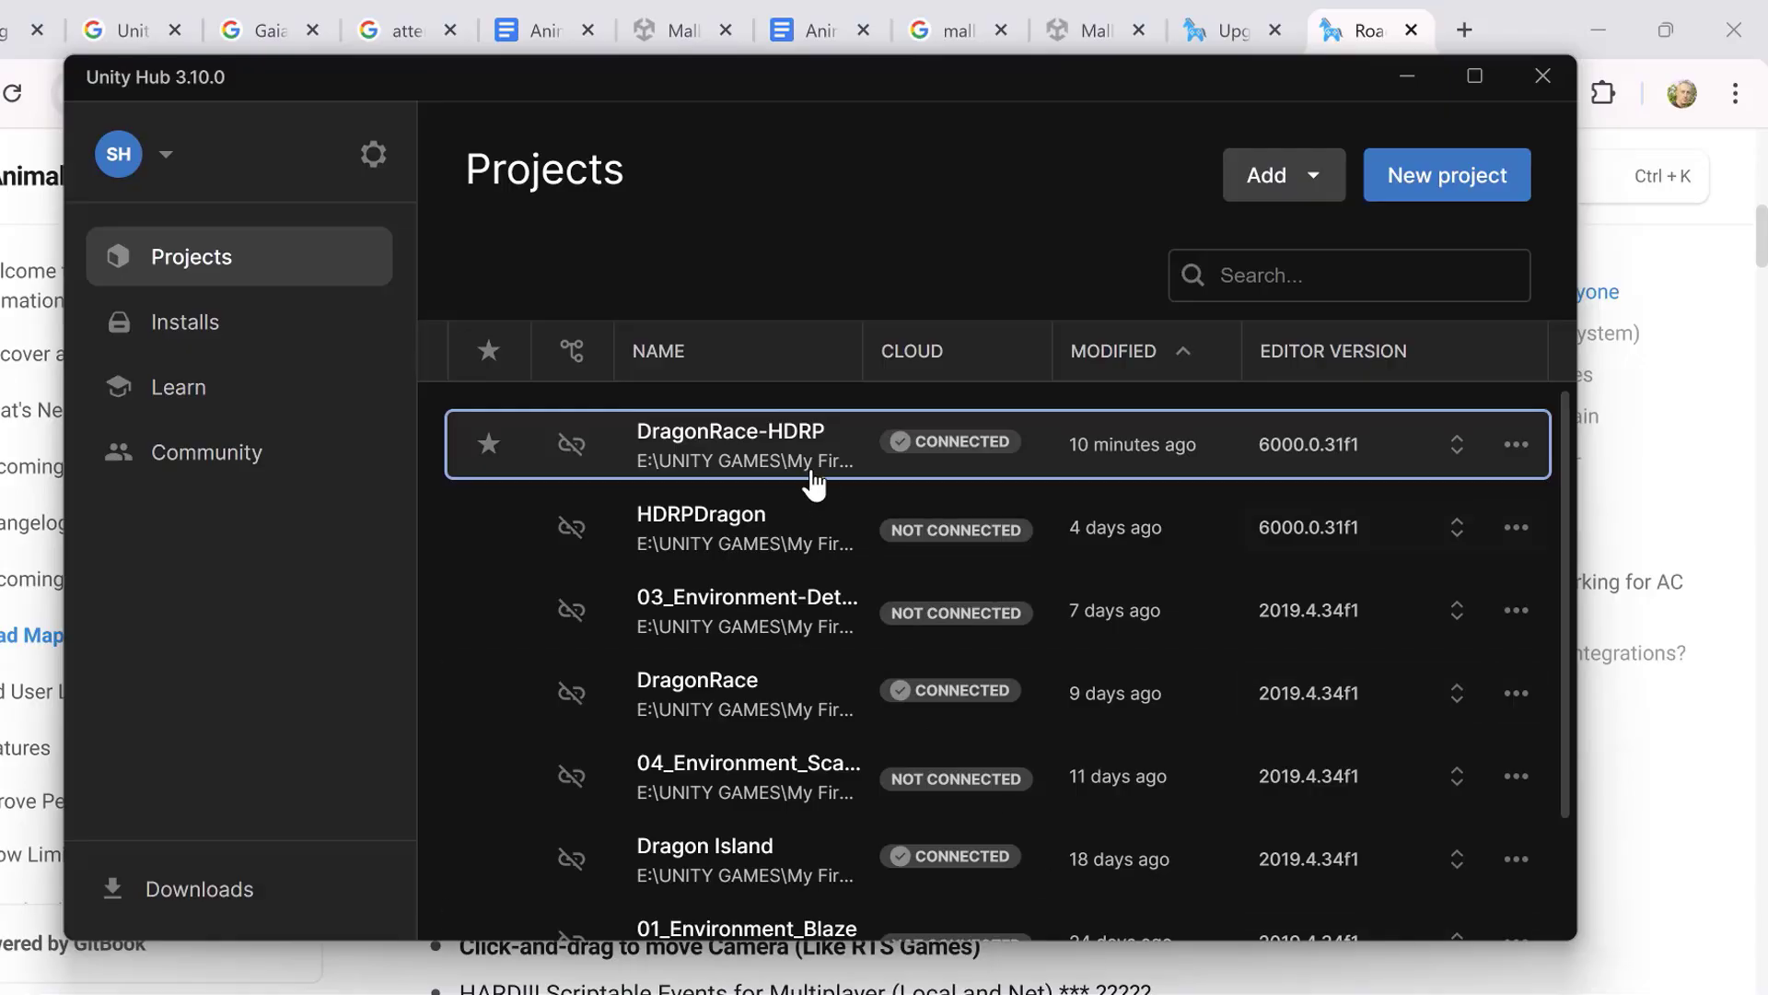
# Step: Reopen the DragonRace-HDRP project, ignoring Safe Mode each time it is offered and enabling the new input system backends
pyautogui.click(760, 443)
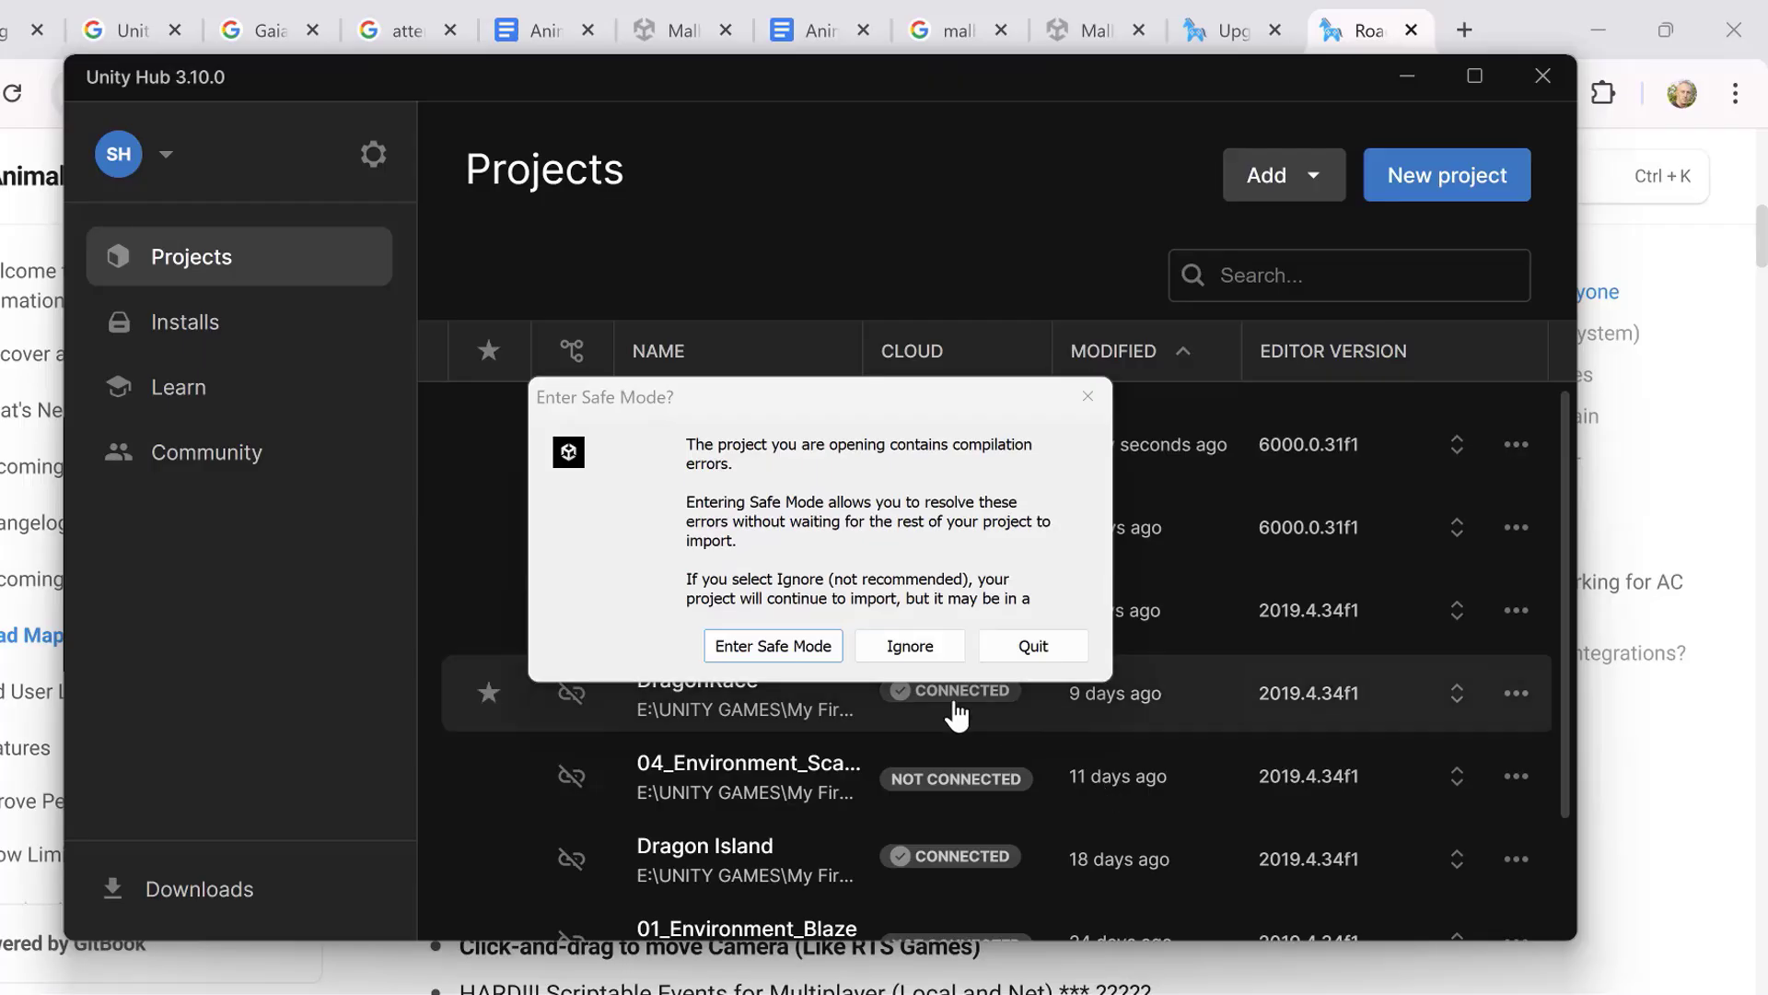
pyautogui.click(917, 649)
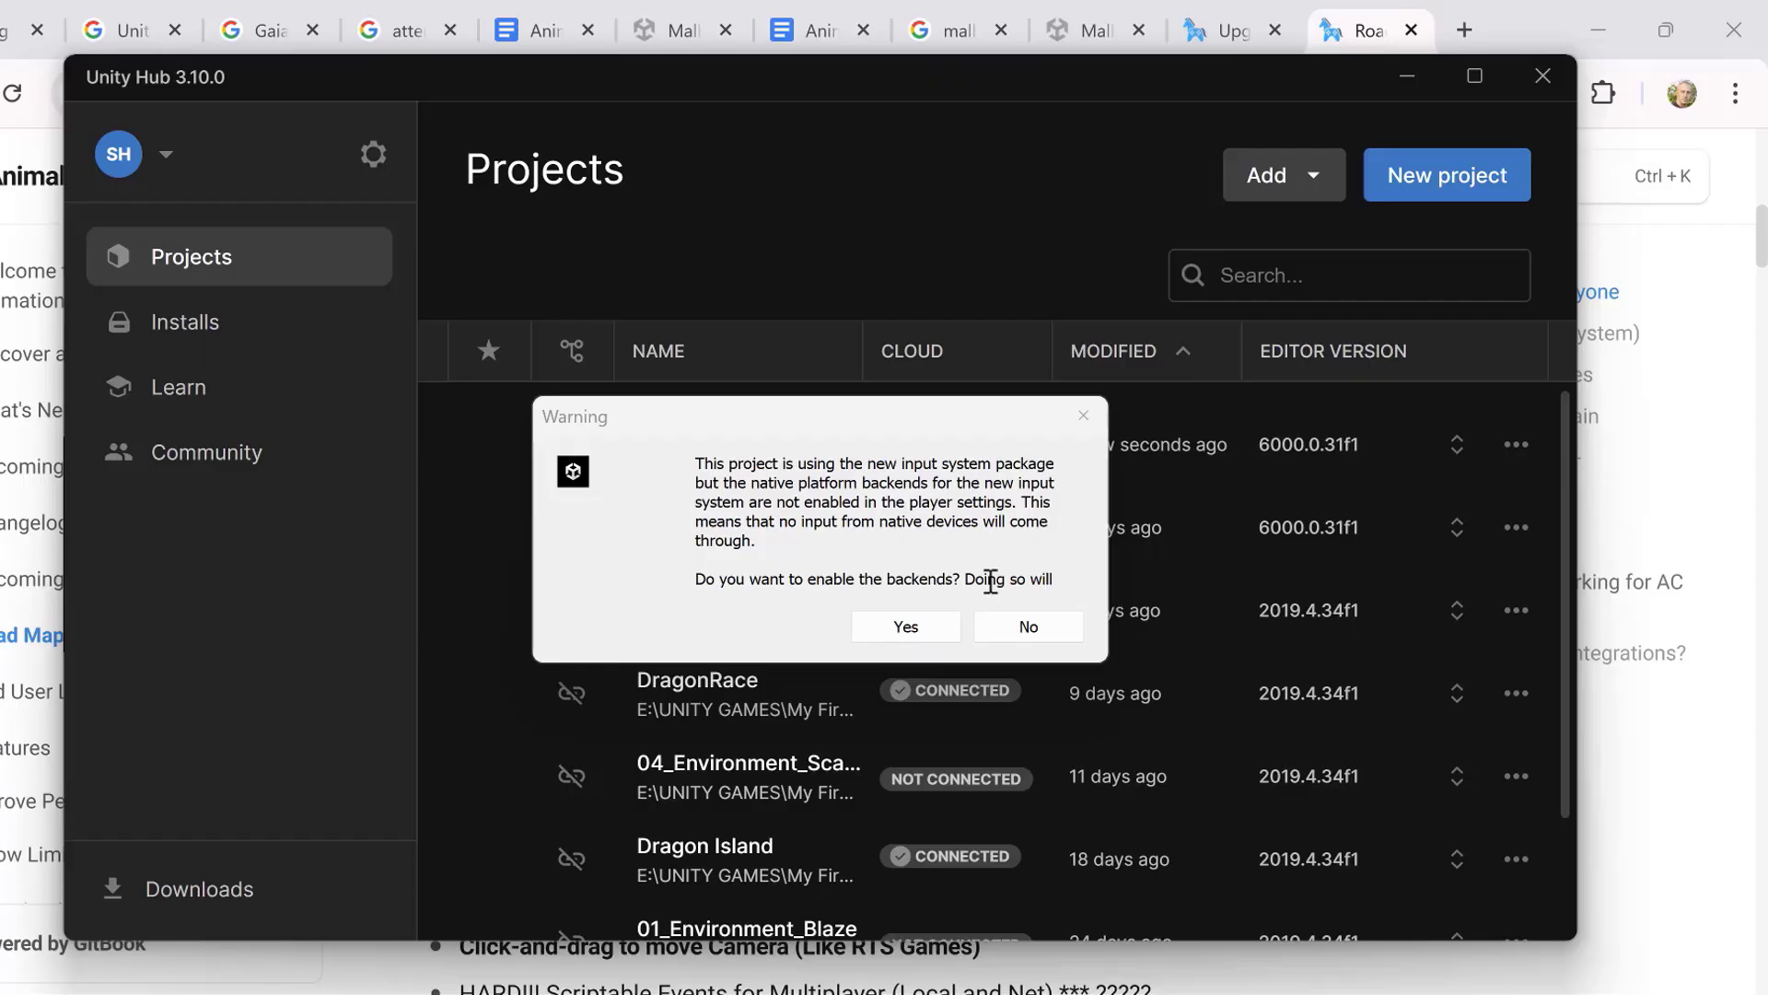
pyautogui.moveTo(987, 580); pyautogui.dragTo(1105, 605)
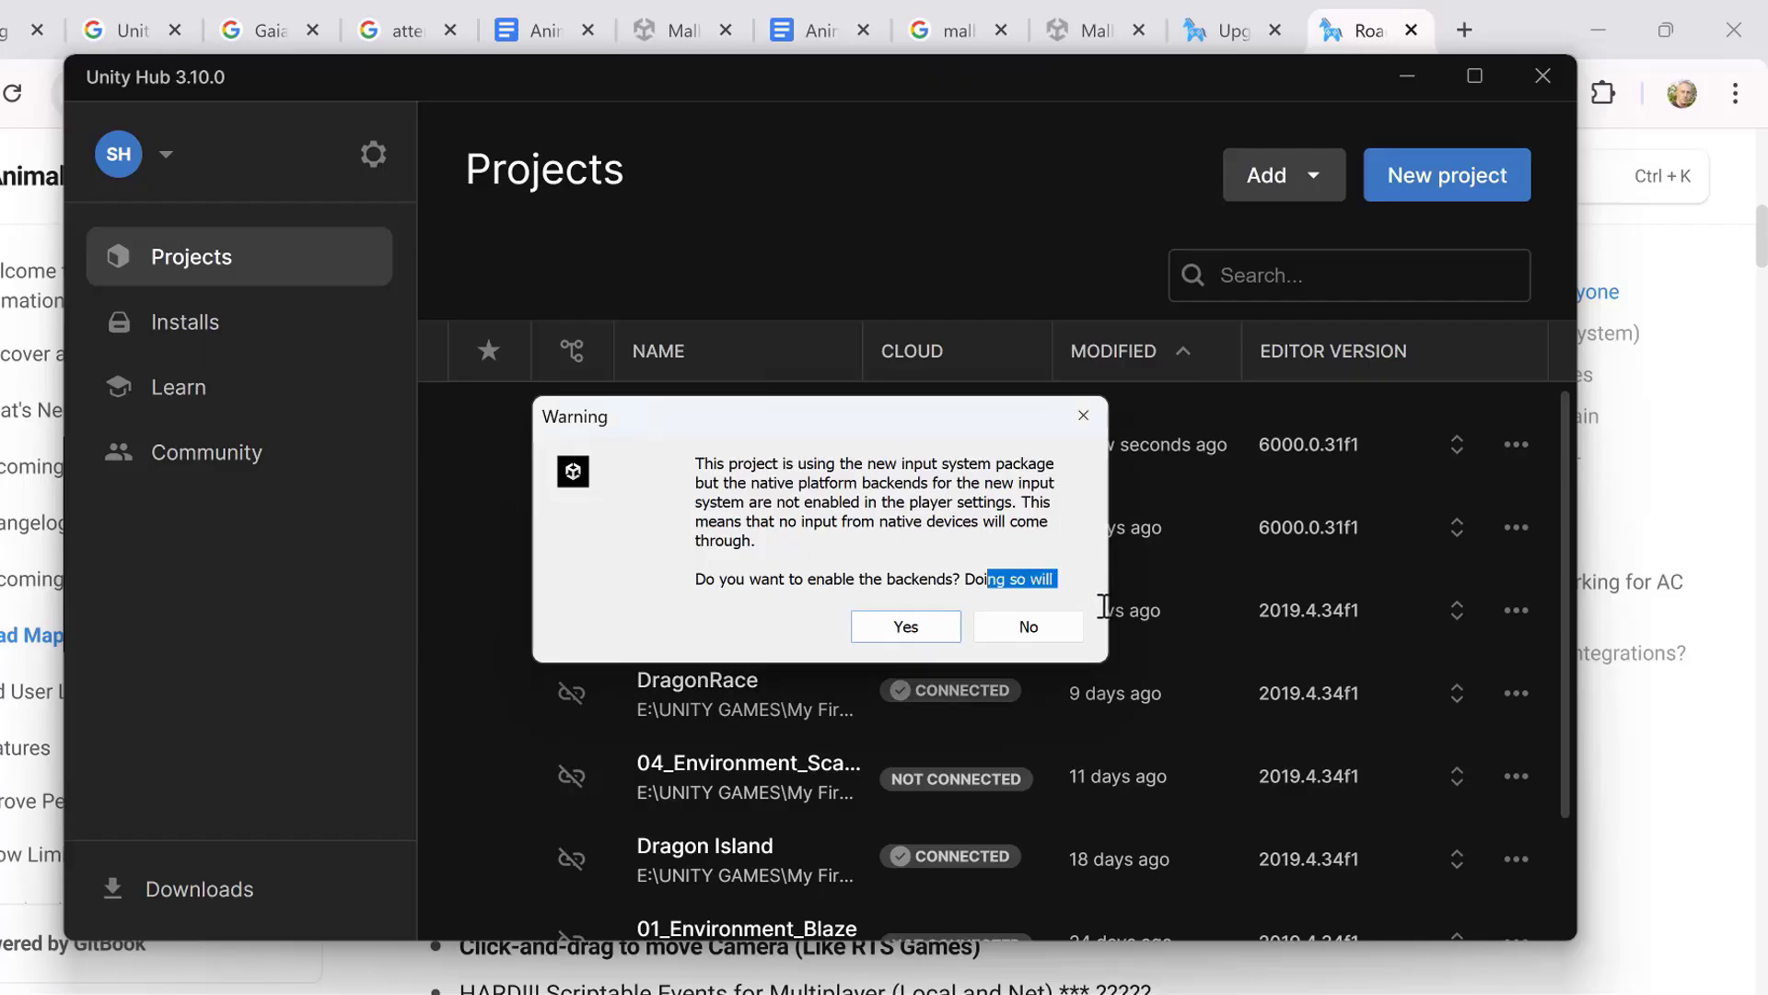
pyautogui.click(776, 506)
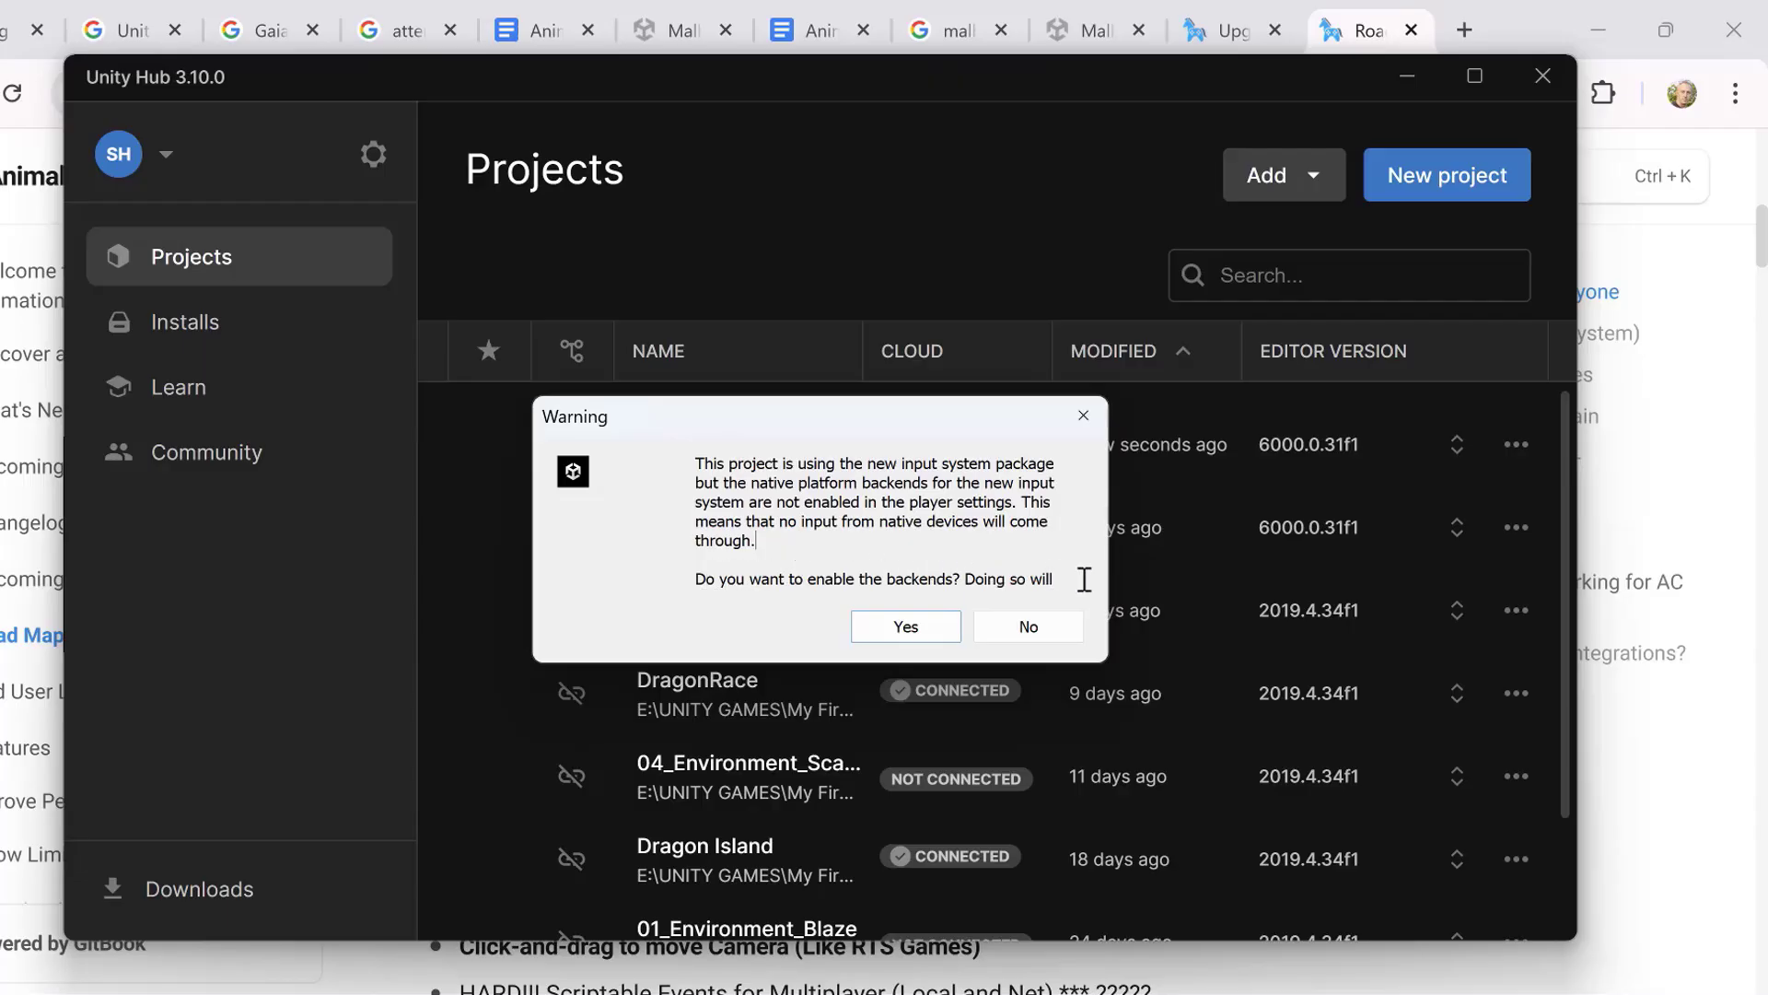
pyautogui.click(898, 622)
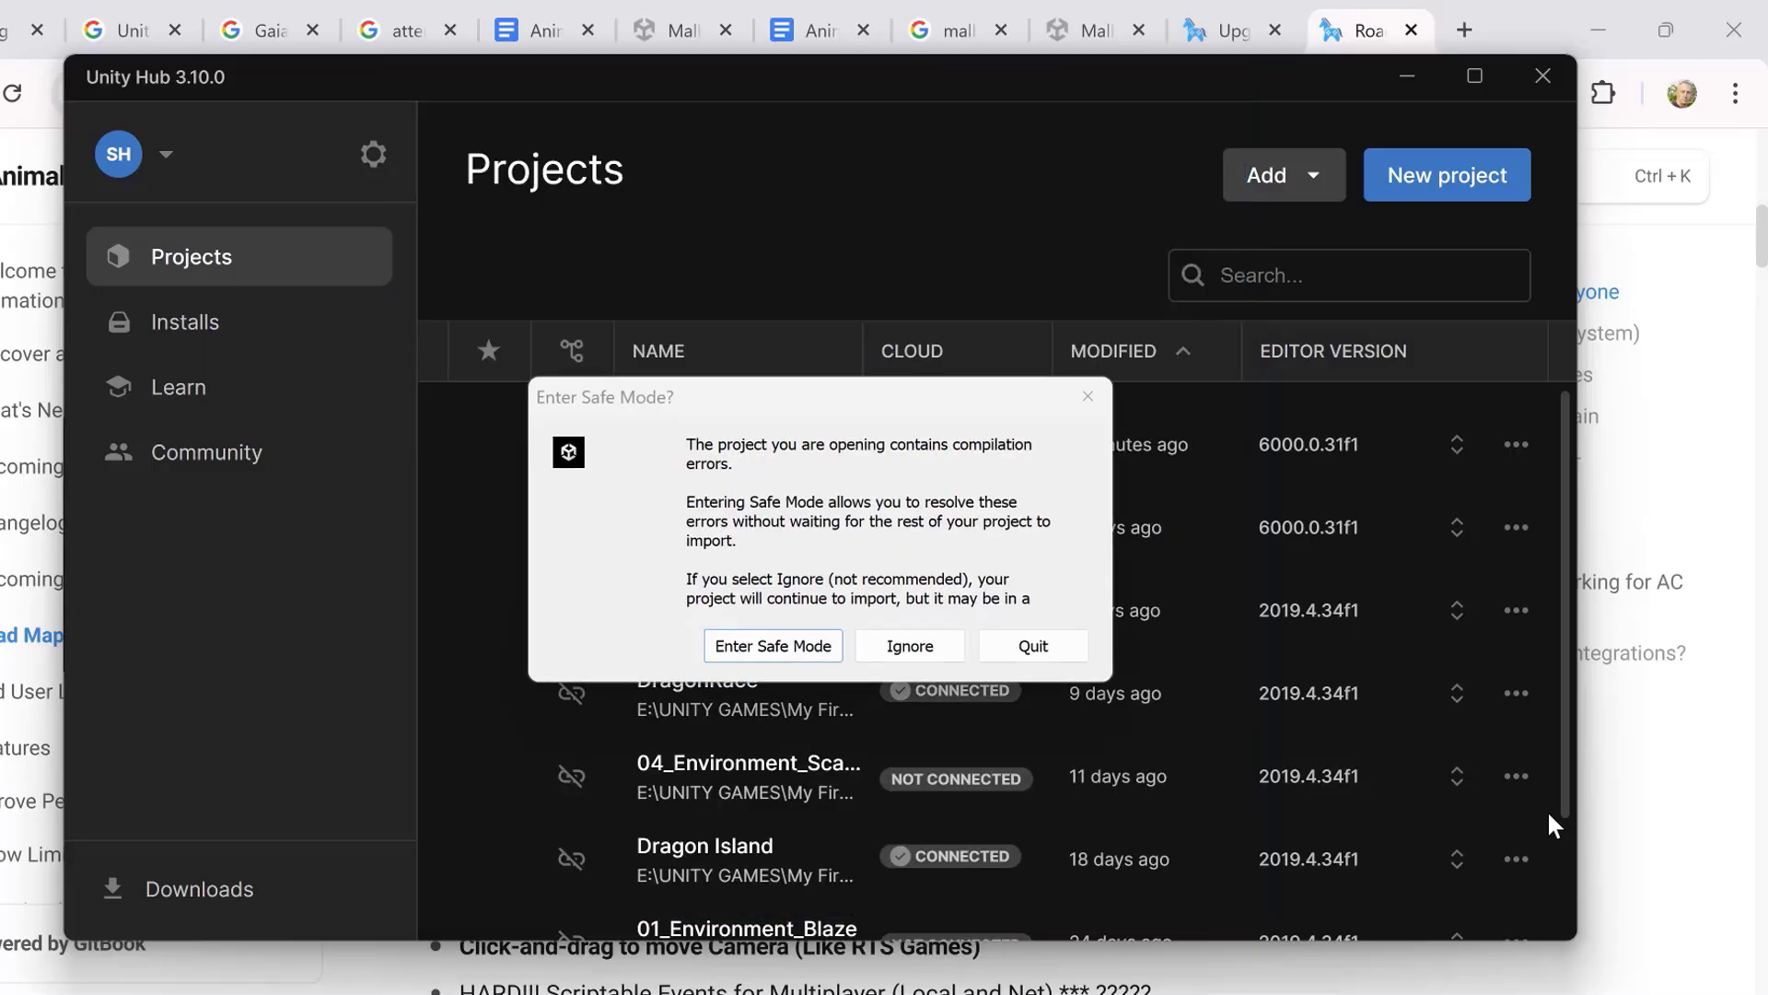
pyautogui.click(910, 646)
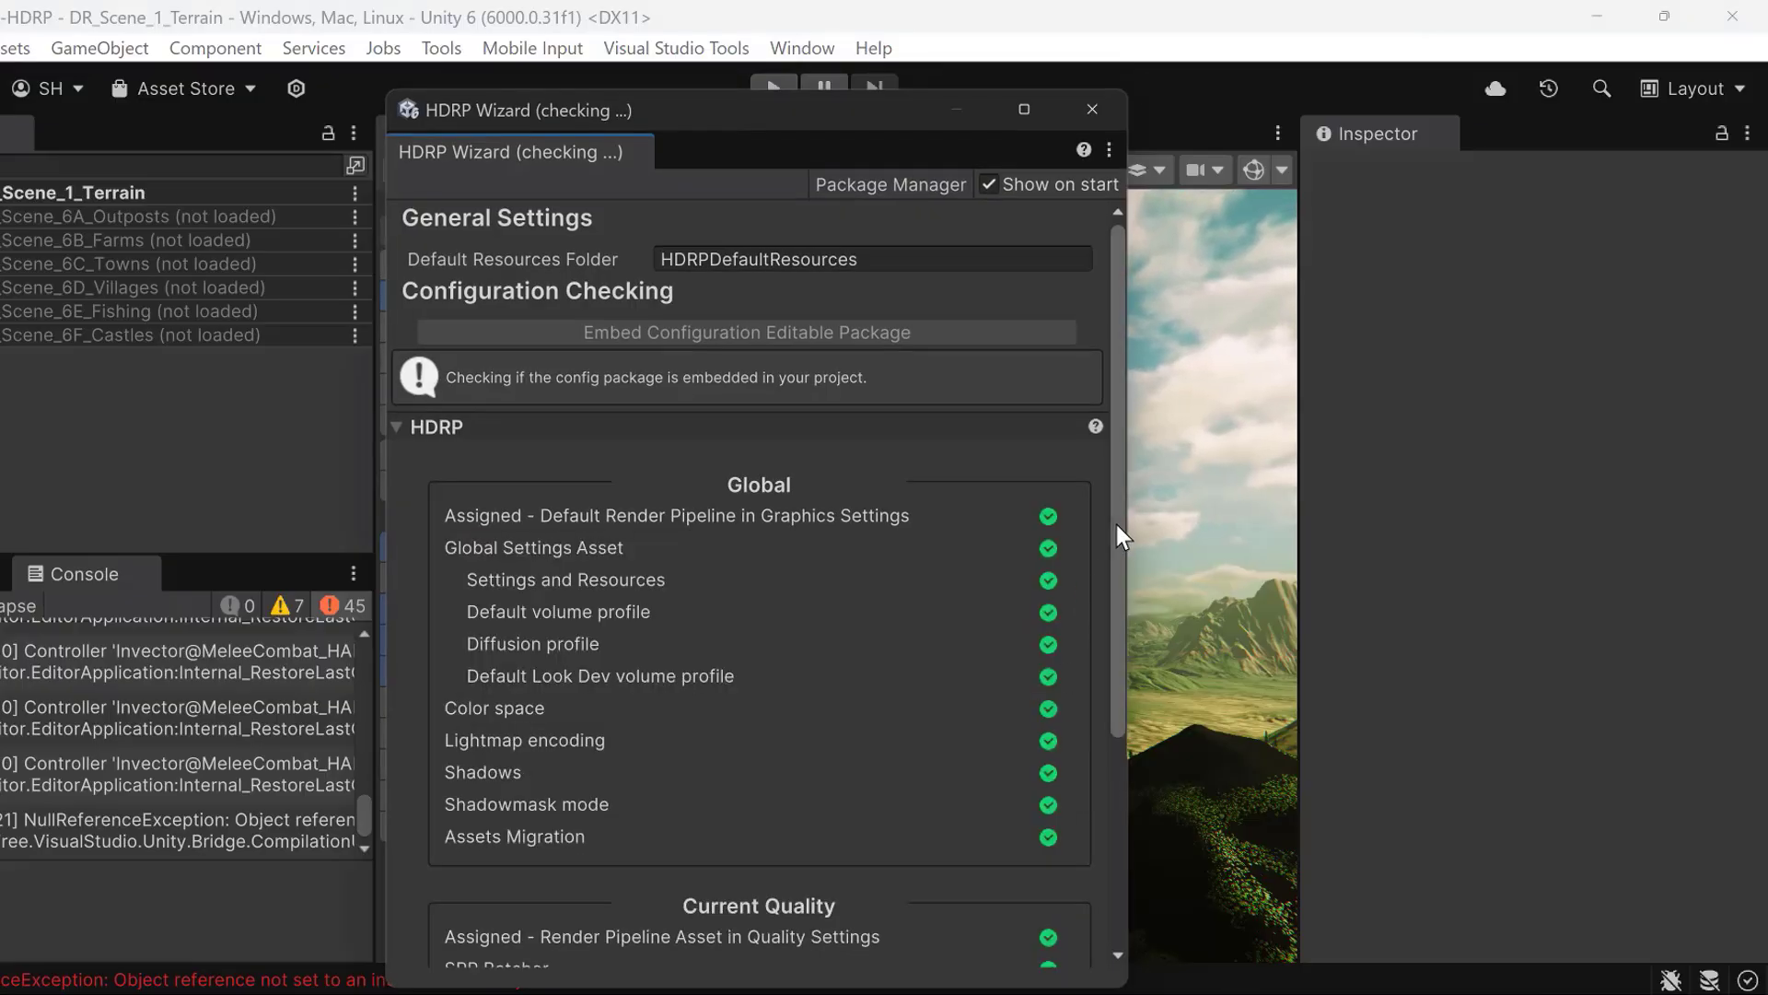
# Step: Review the HDRP Wizard's configuration checks, including the VR and DXR sections, and close the wizard
pyautogui.moveTo(1116, 523); pyautogui.dragTo(1102, 793)
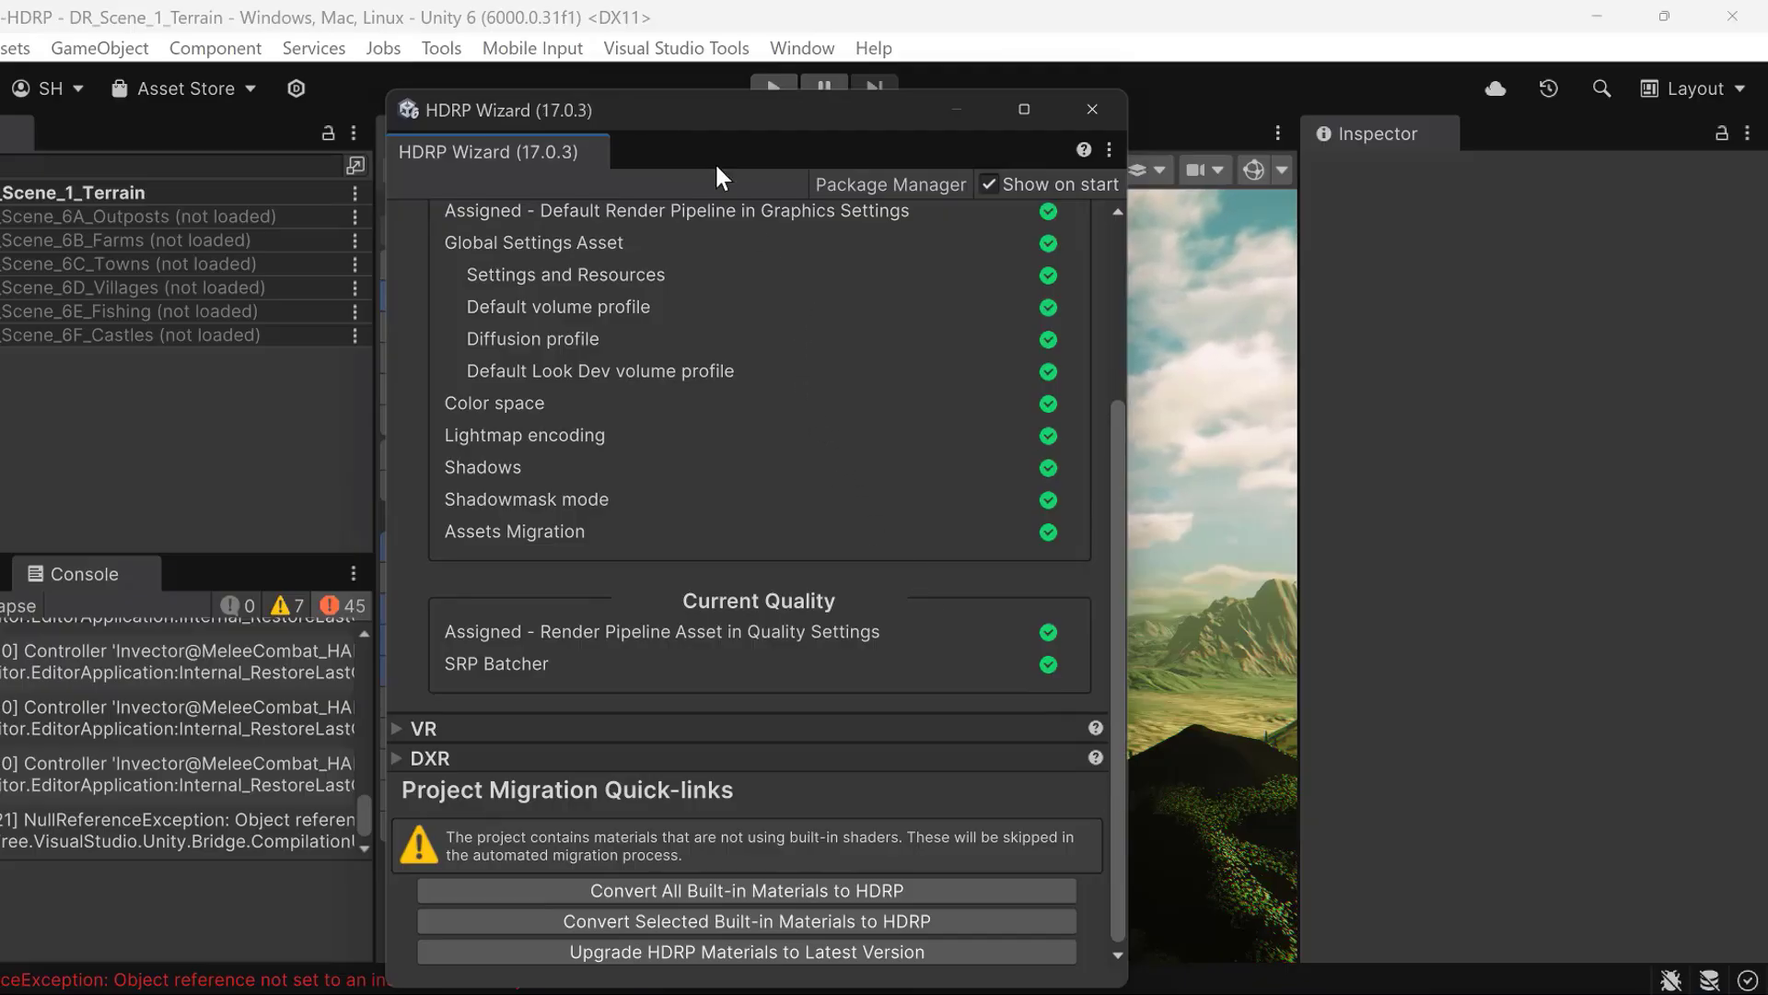
pyautogui.moveTo(715, 112); pyautogui.dragTo(709, 69)
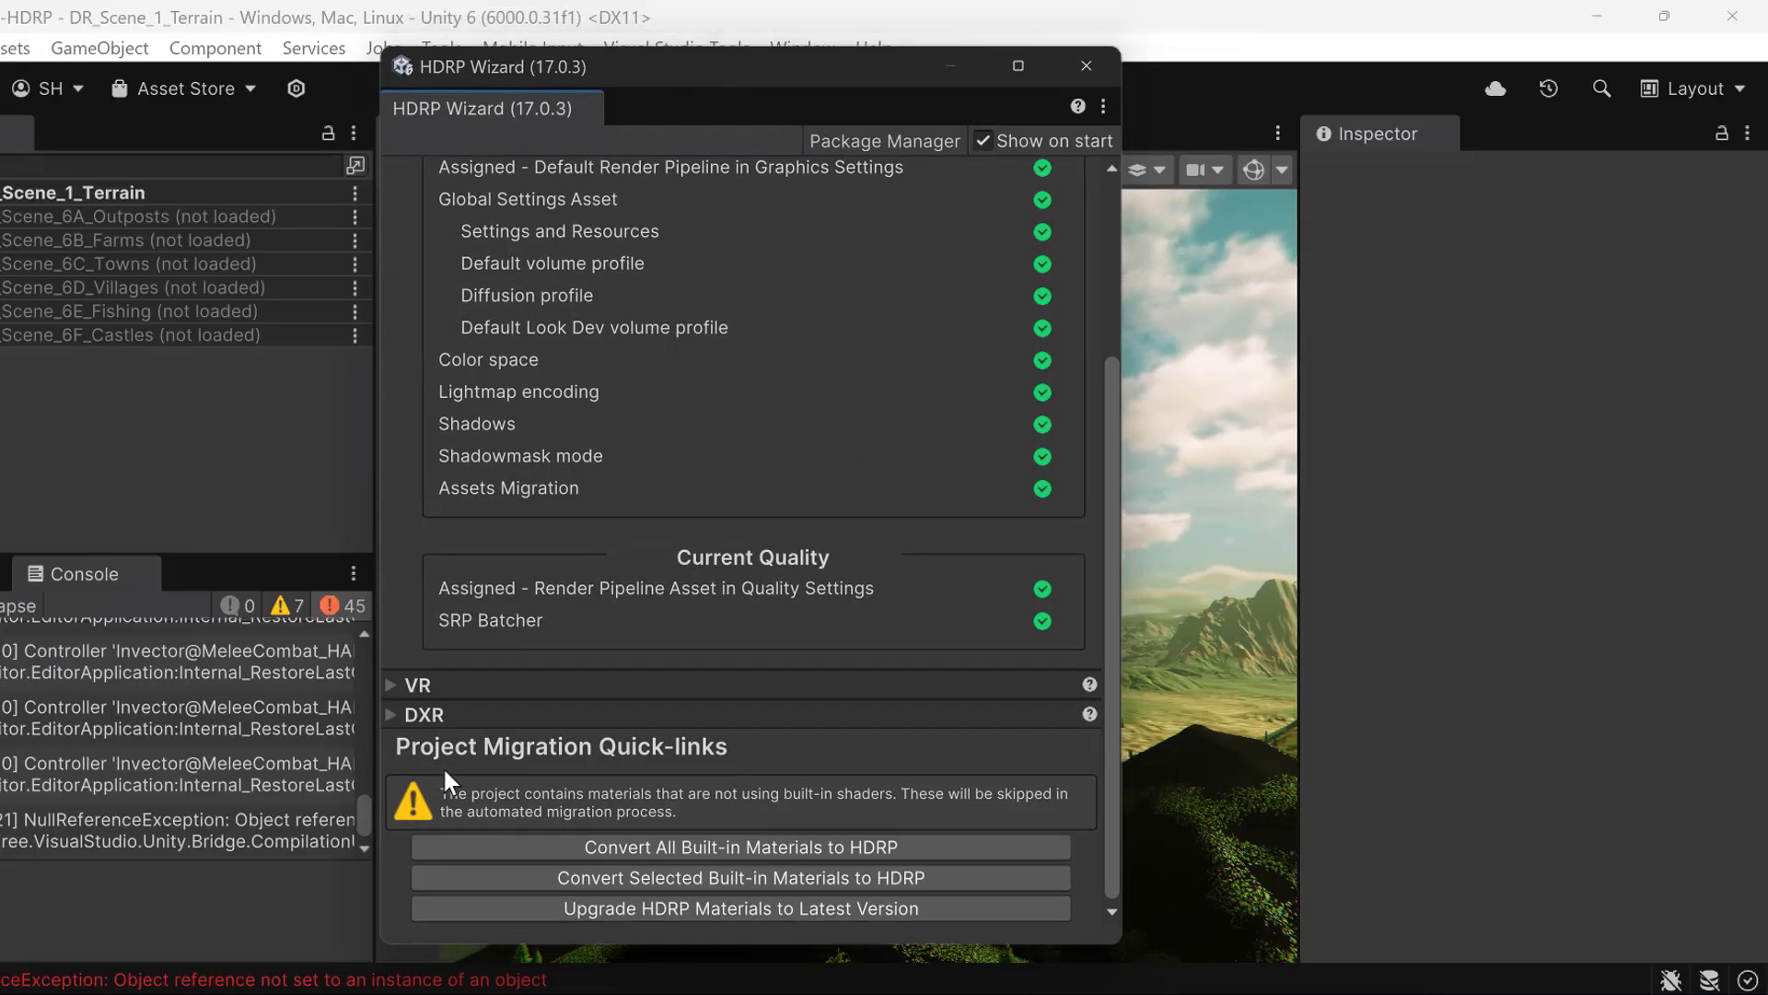
pyautogui.click(387, 689)
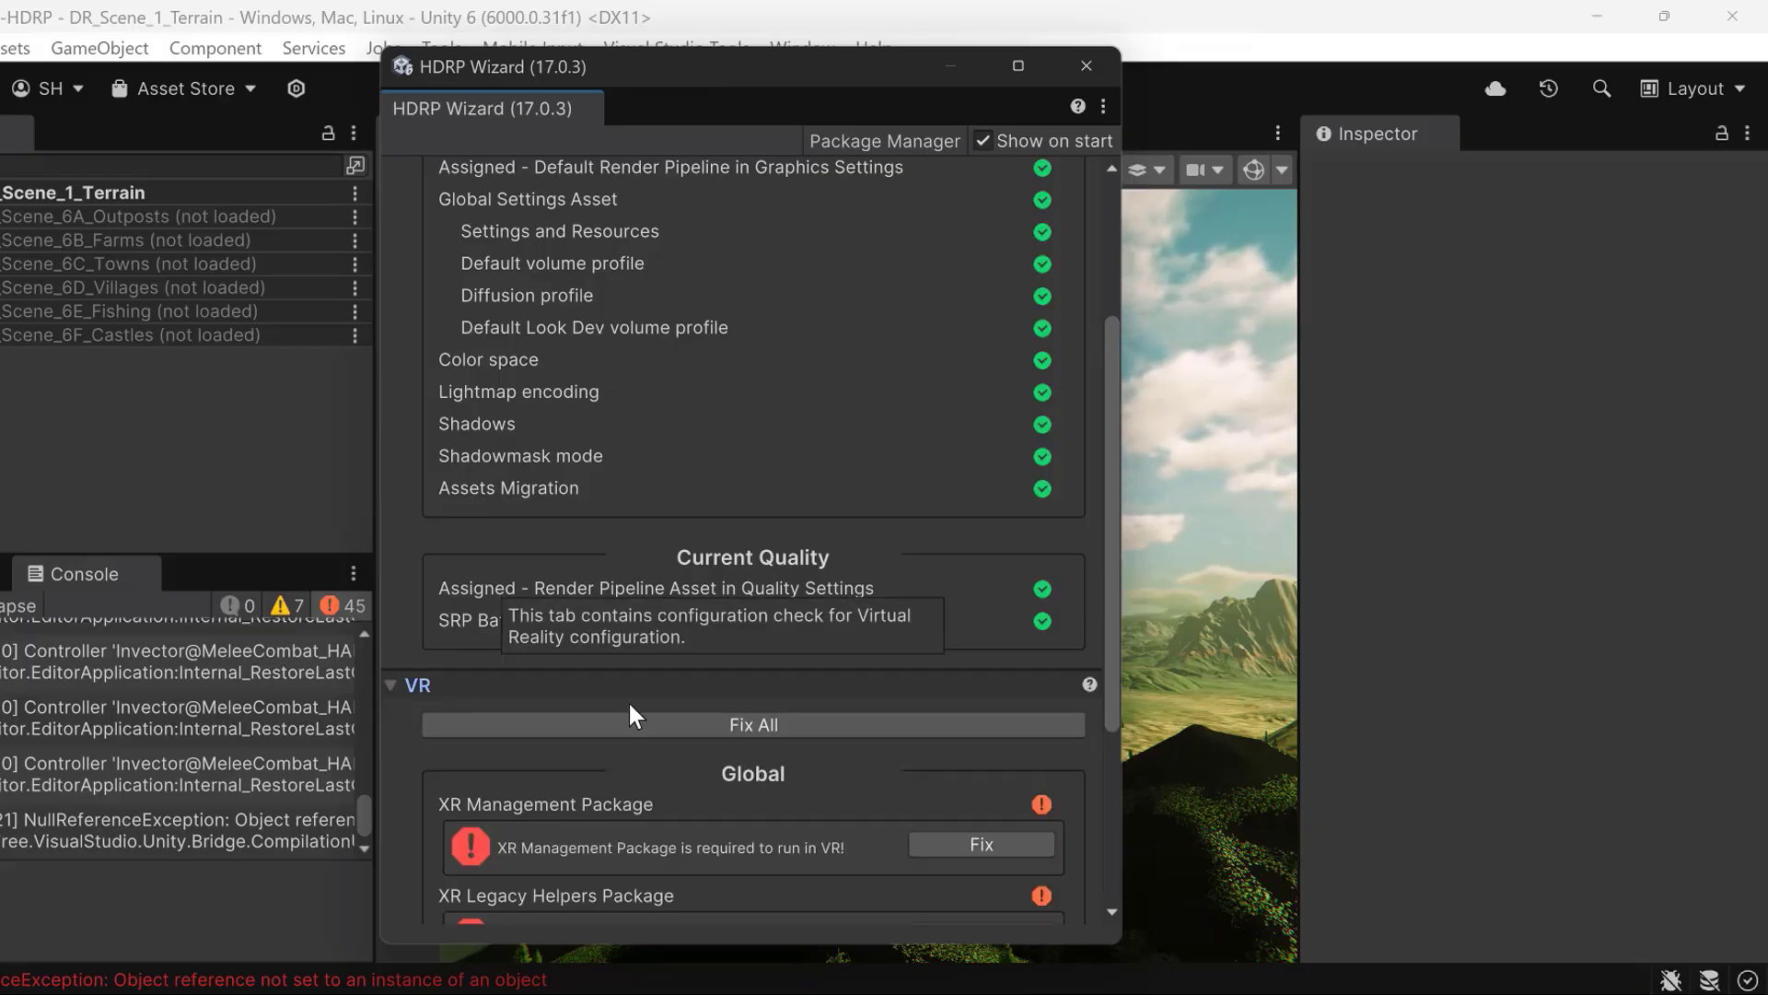
pyautogui.scroll(-3, 630, 706)
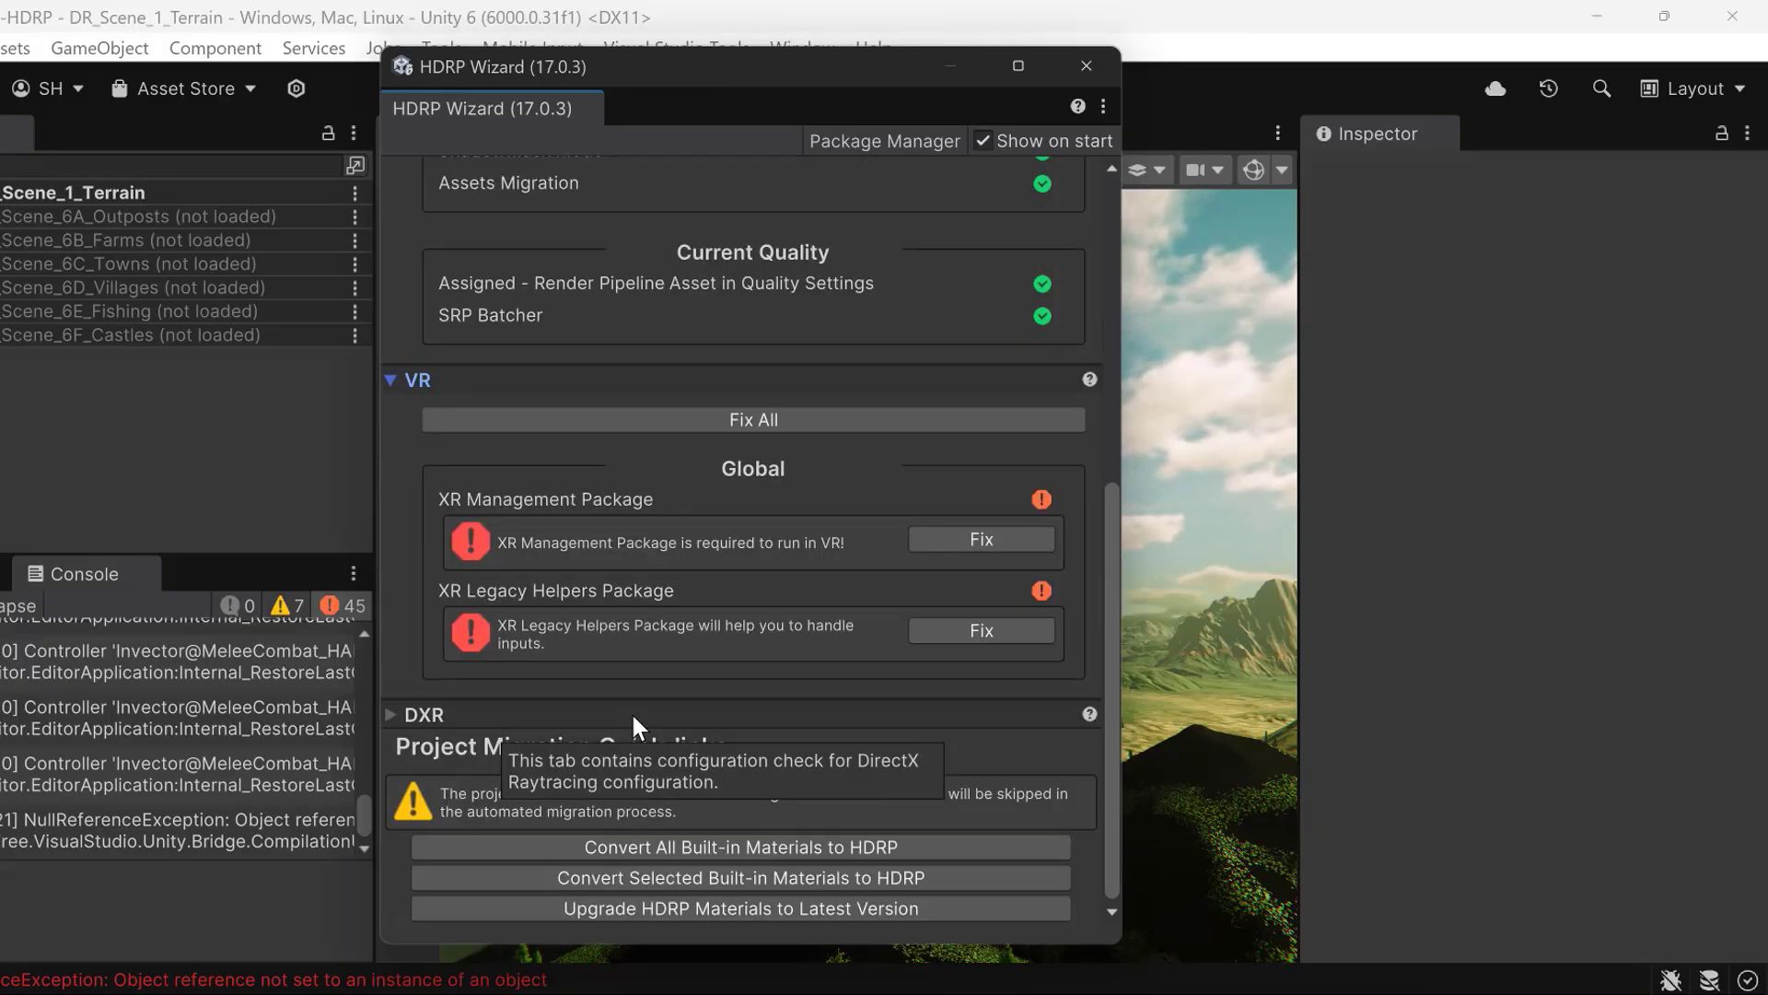
pyautogui.click(392, 379)
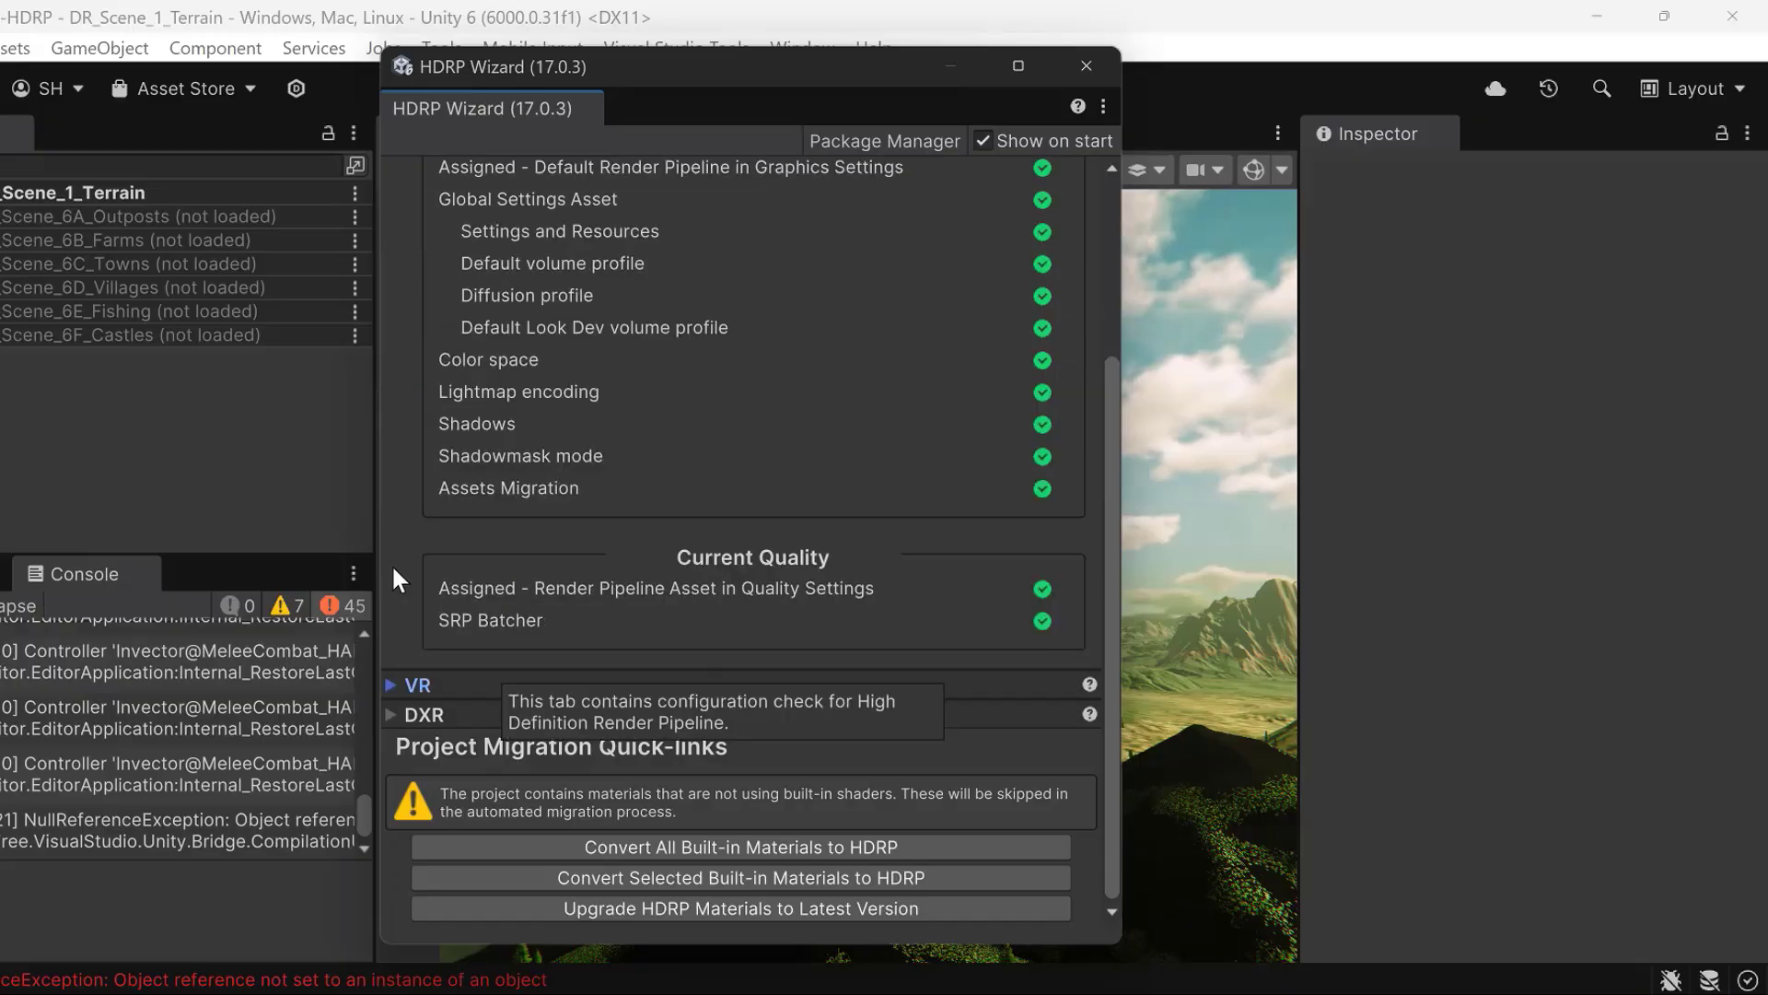
pyautogui.click(390, 713)
pyautogui.scroll(-3, 594, 652)
pyautogui.scroll(-1, 597, 658)
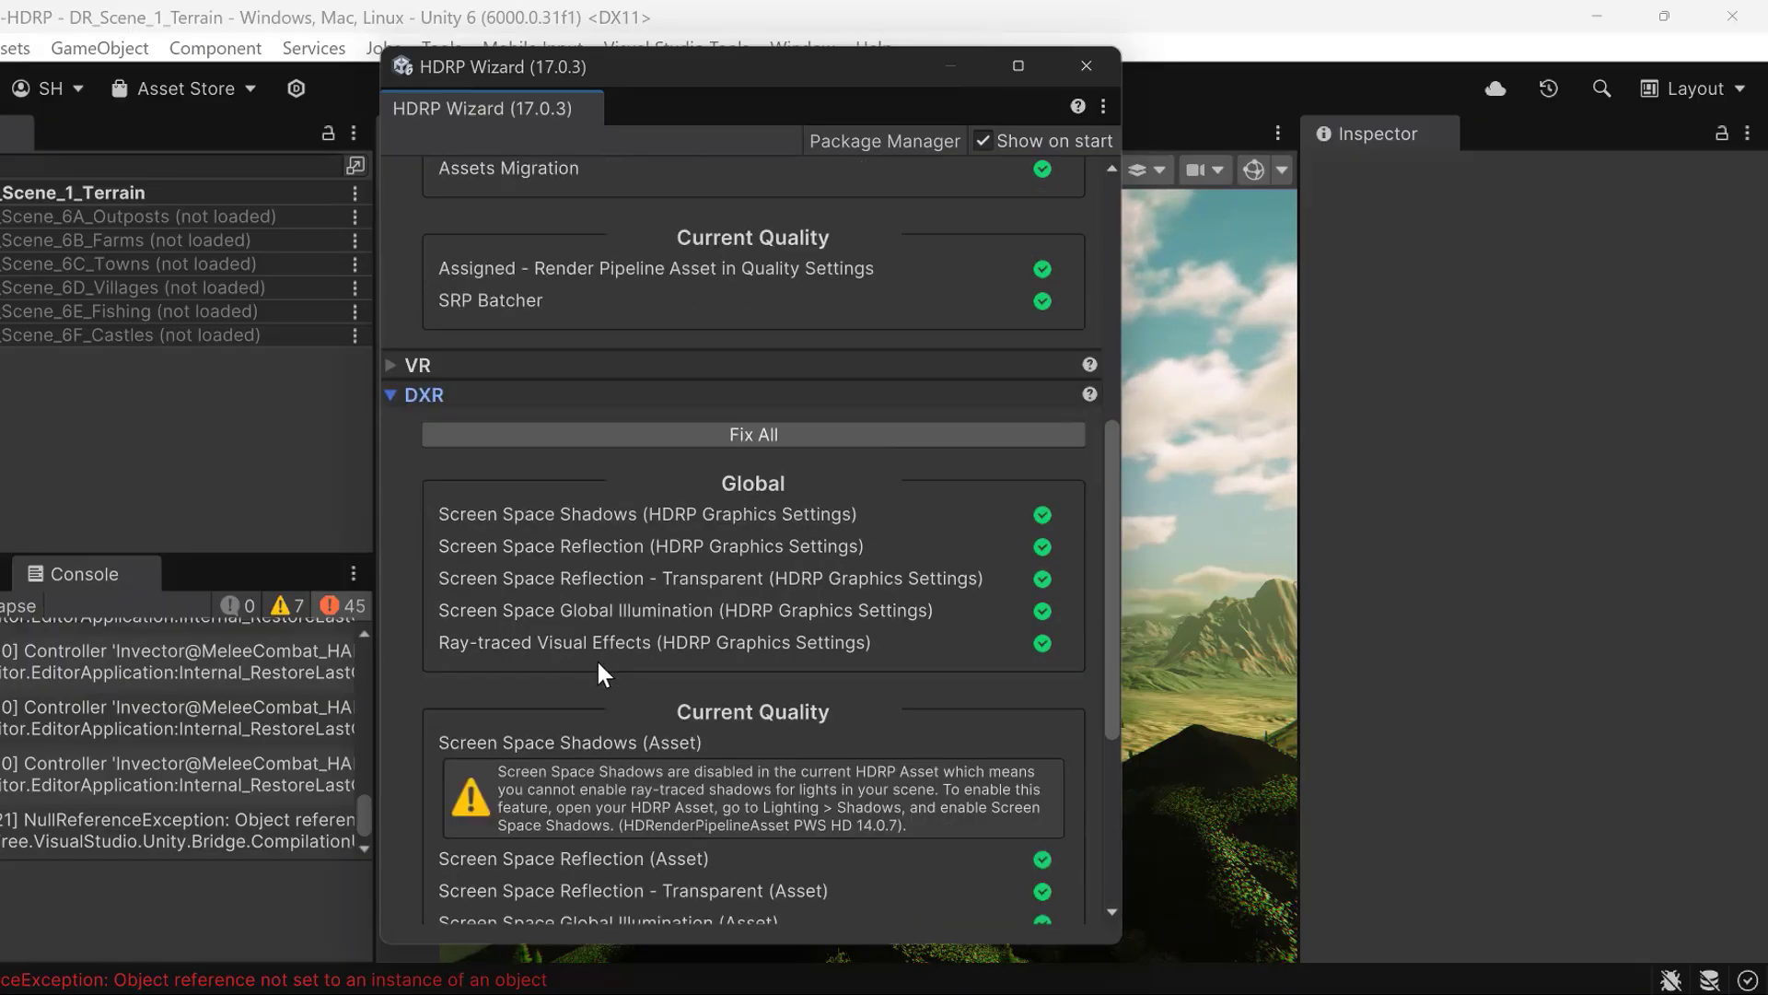
pyautogui.click(390, 399)
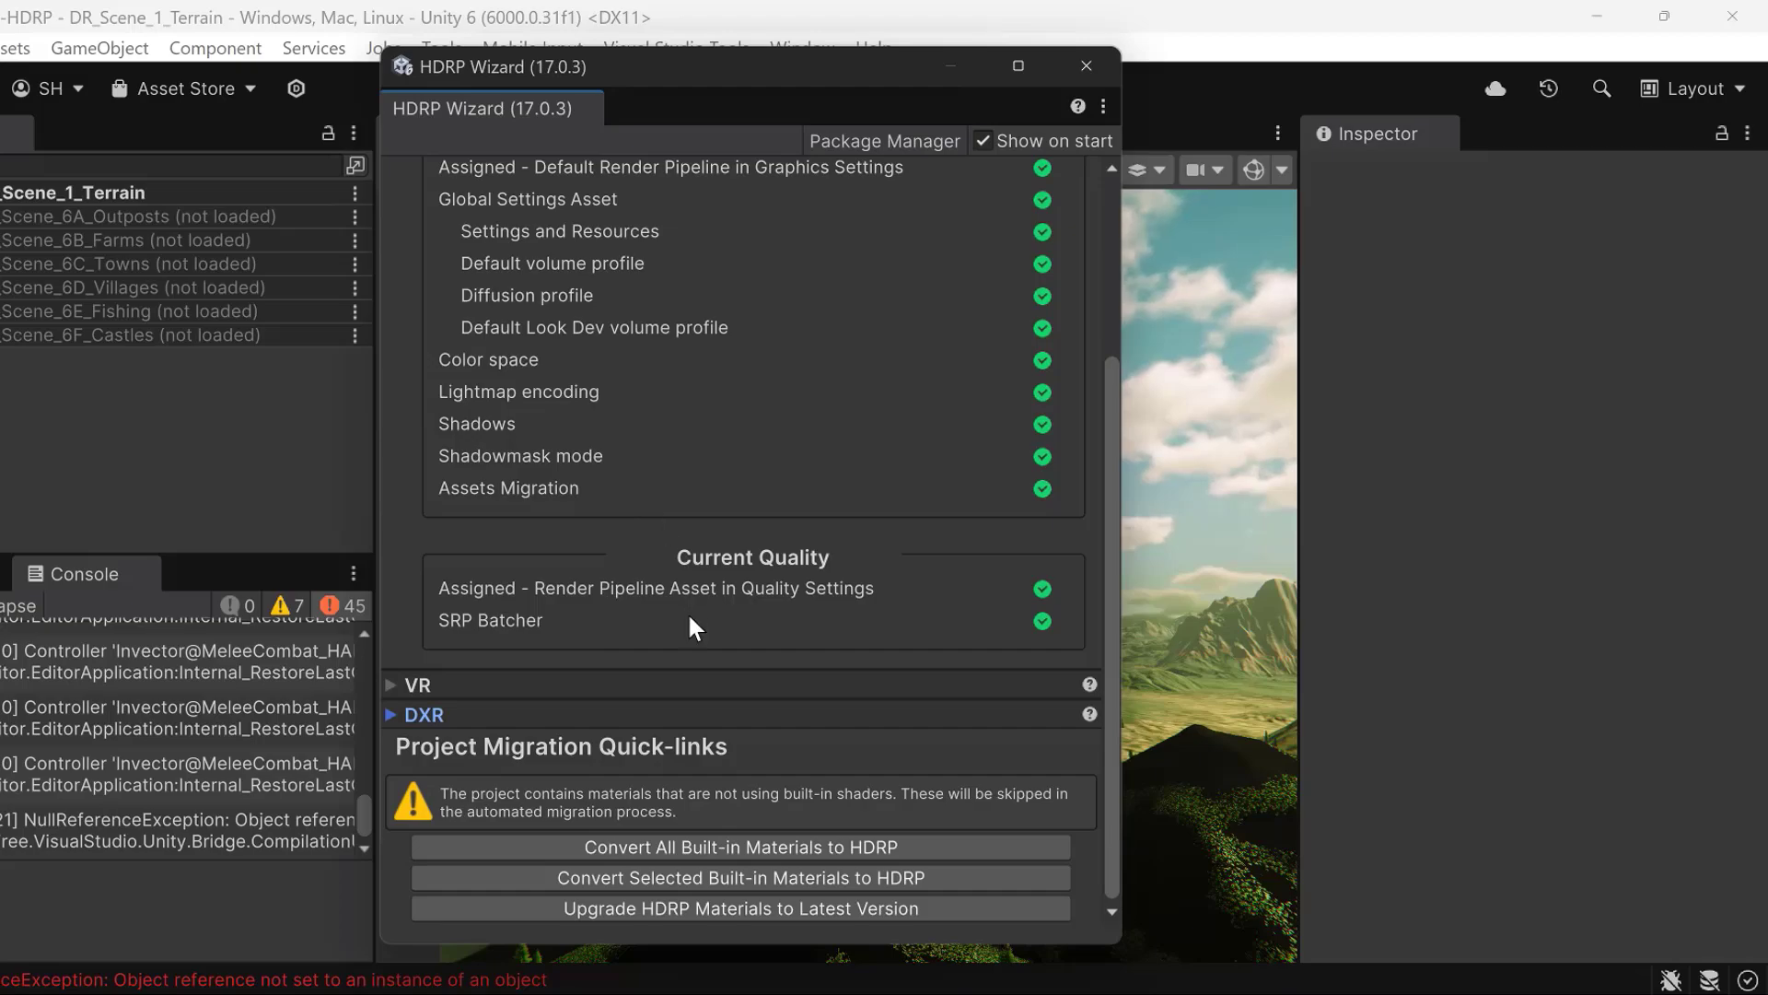
pyautogui.click(1087, 66)
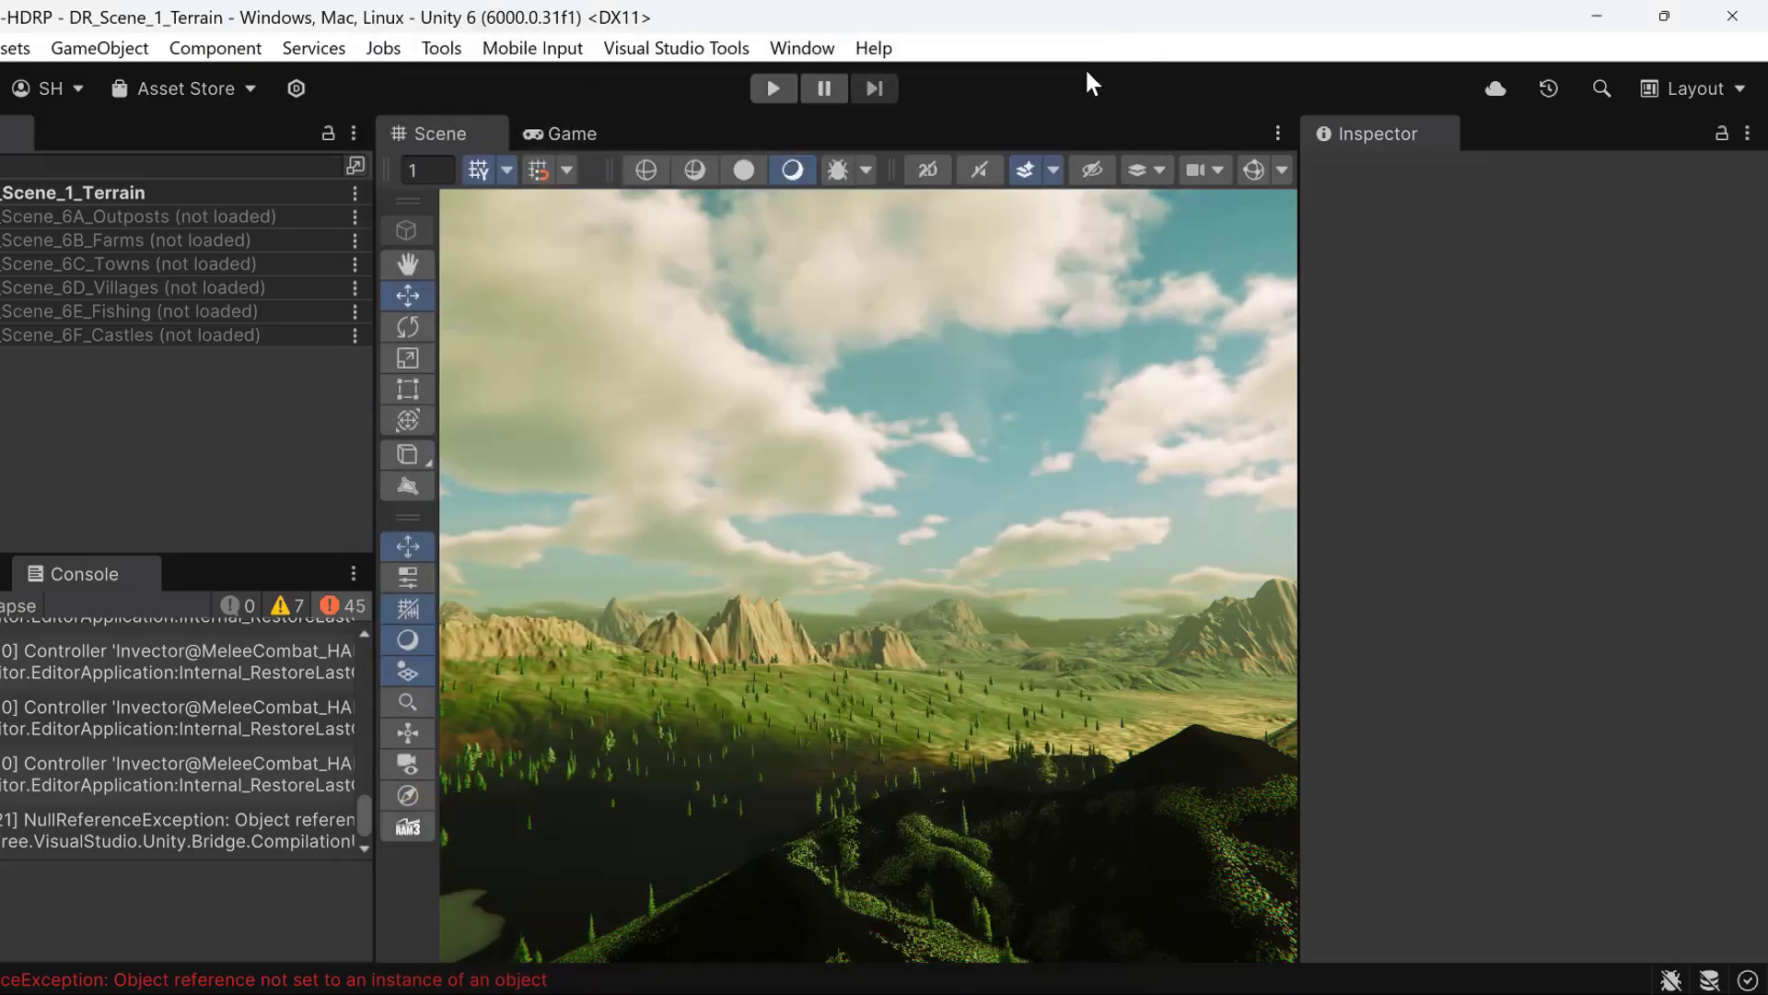
# Step: Switch the Scene view's Post Processing, Always Refresh, Fog, Clouds and Skybox effects off and back on to compare the terrain's look
pyautogui.moveTo(793, 560); pyautogui.dragTo(636, 578, button='middle')
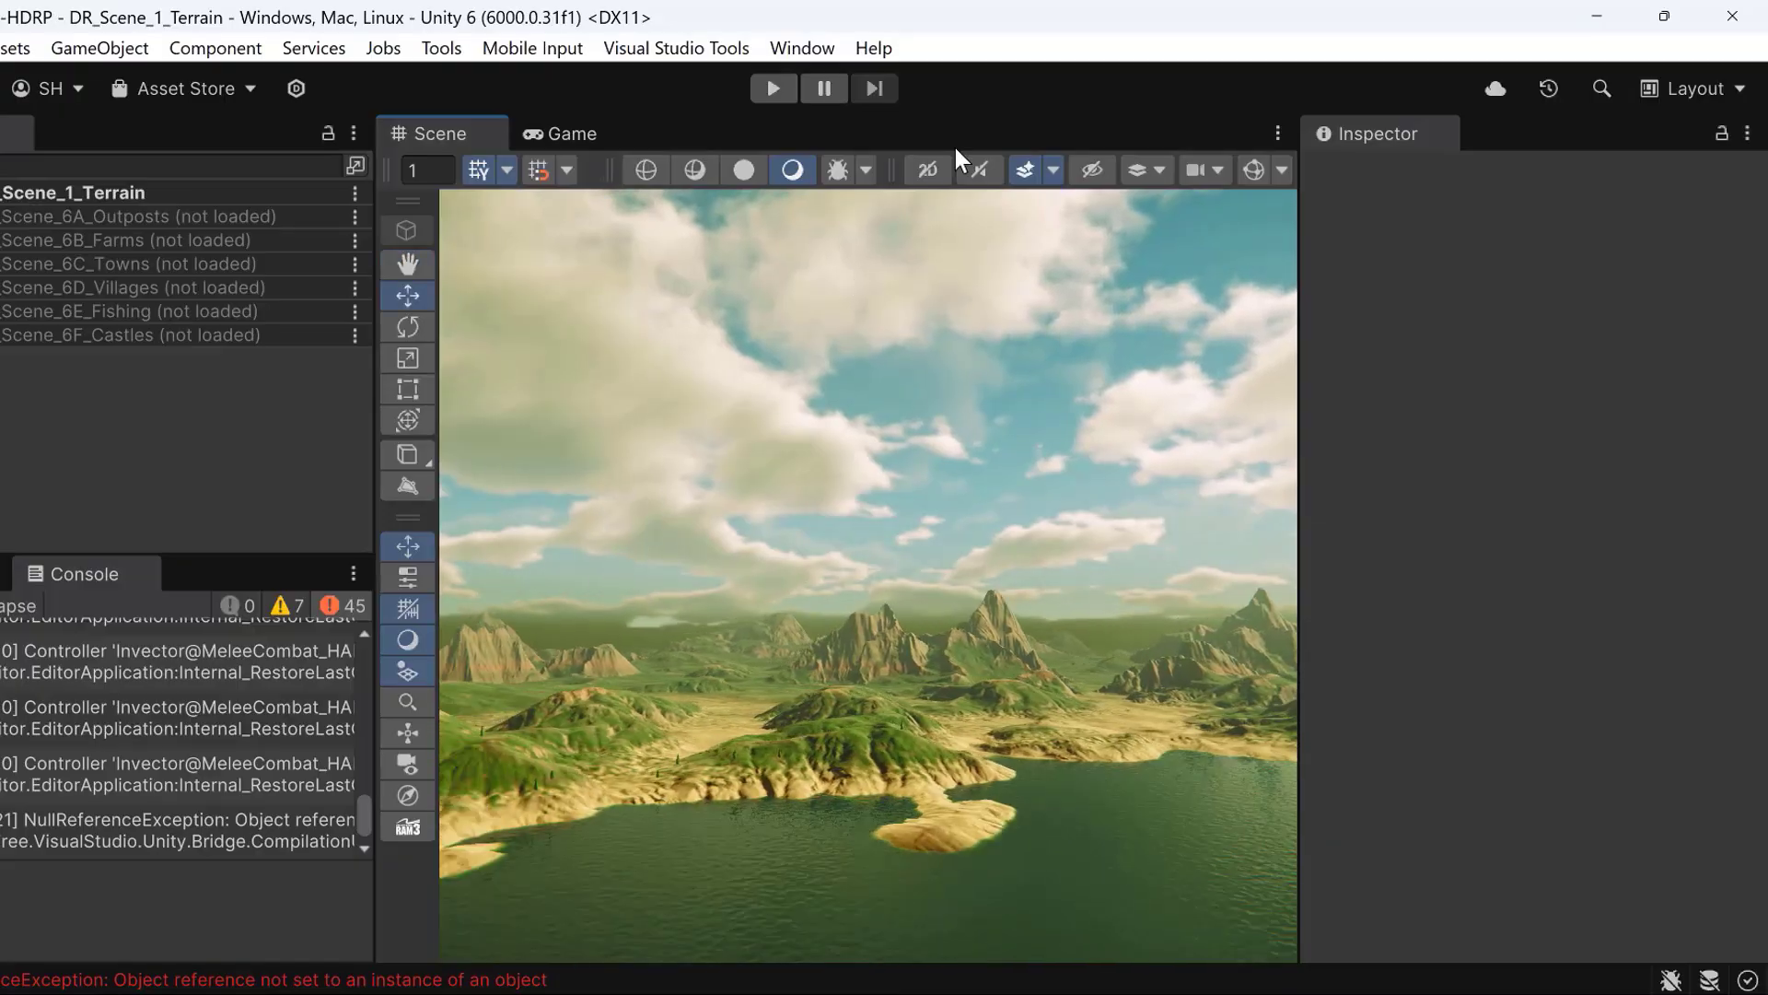
pyautogui.moveTo(825, 444); pyautogui.dragTo(975, 439, button='middle')
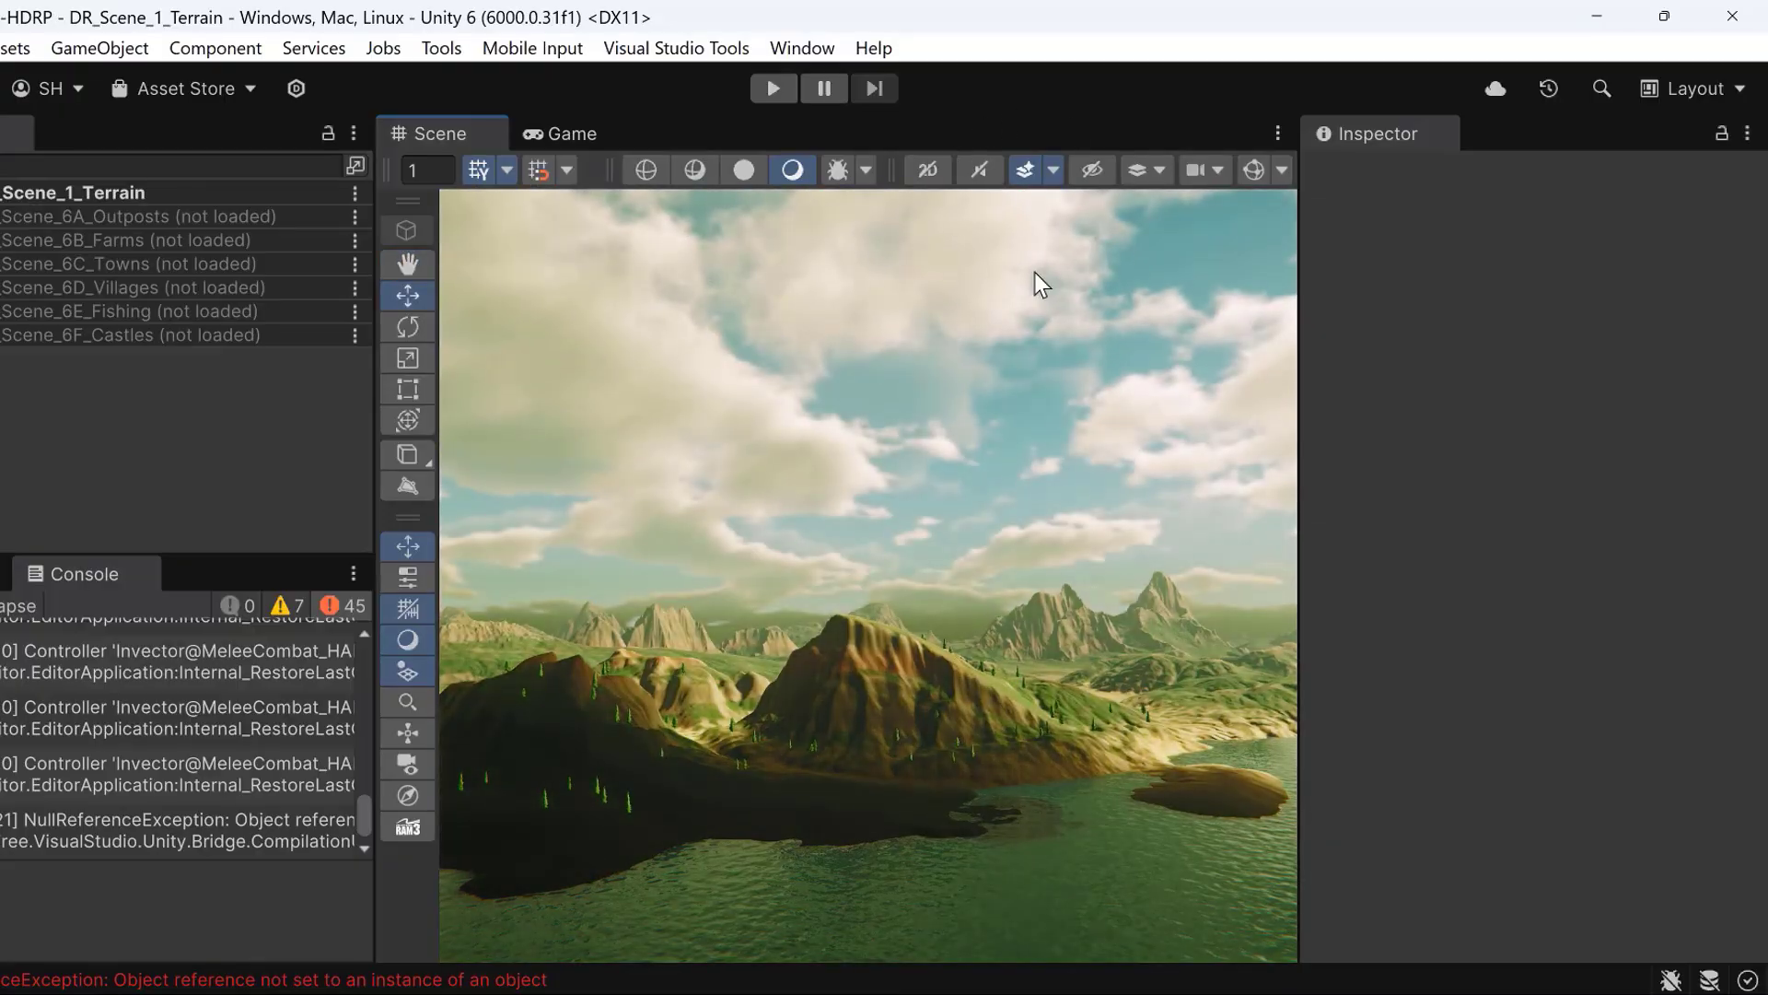
pyautogui.click(1052, 168)
pyautogui.click(1064, 334)
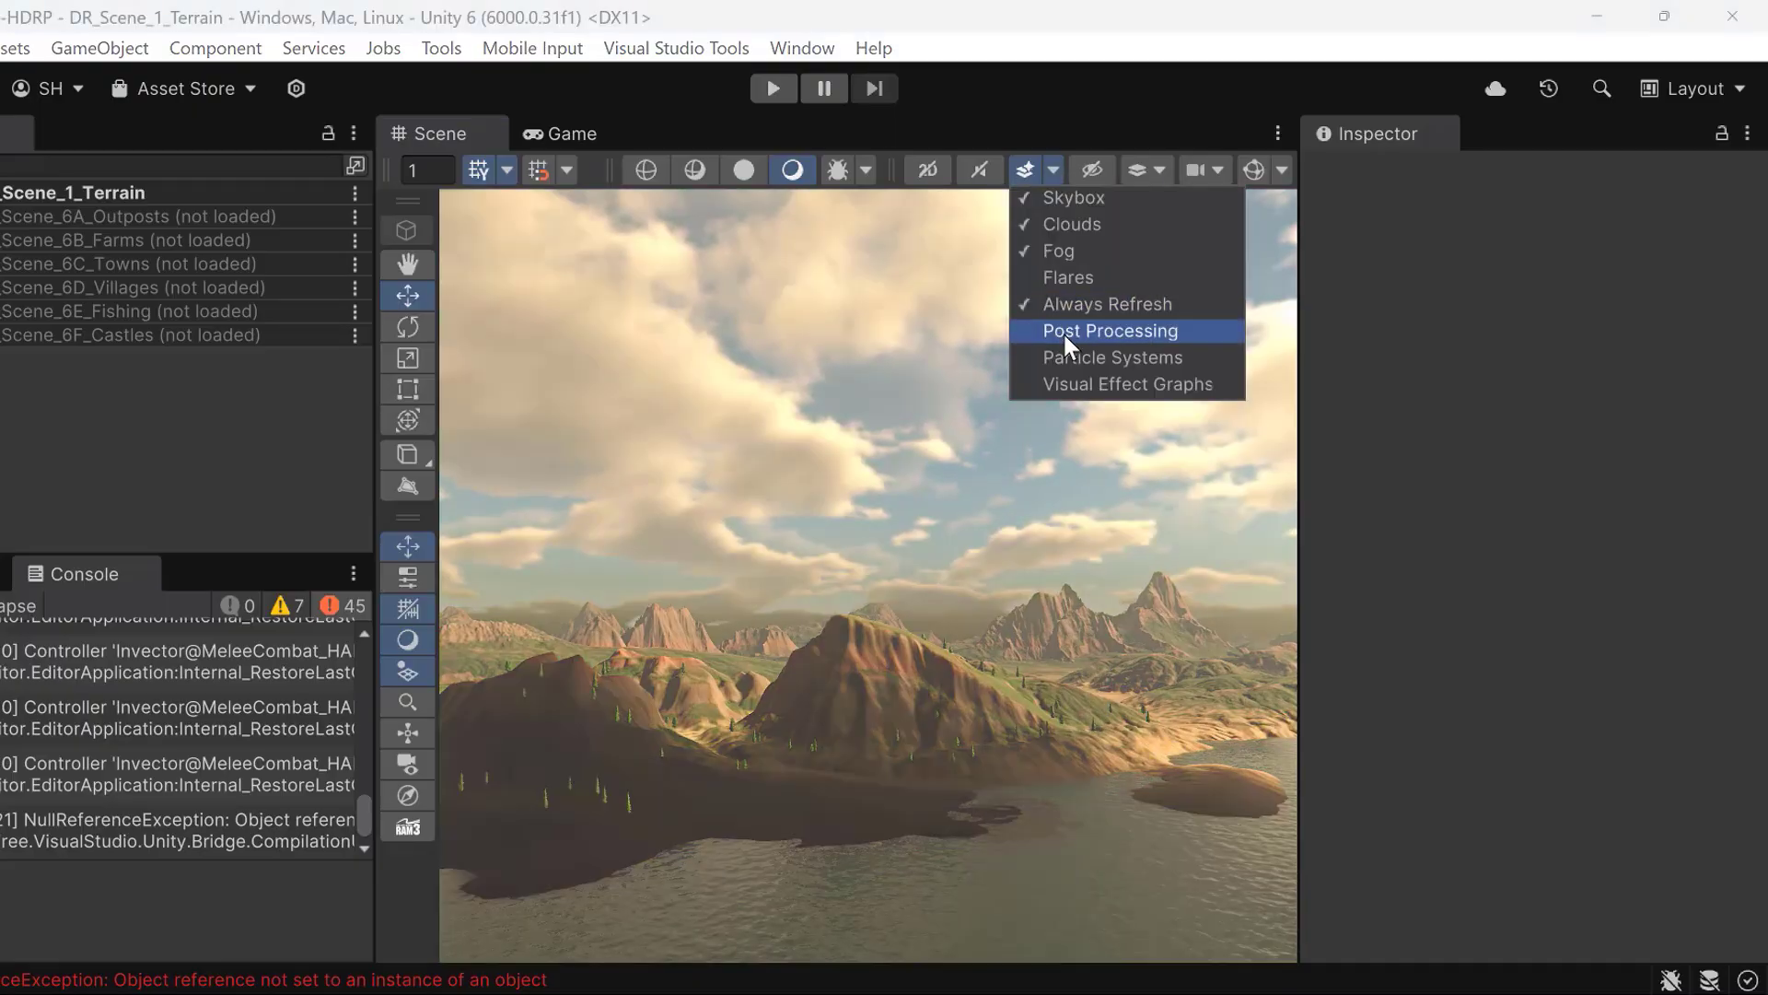
pyautogui.click(1041, 304)
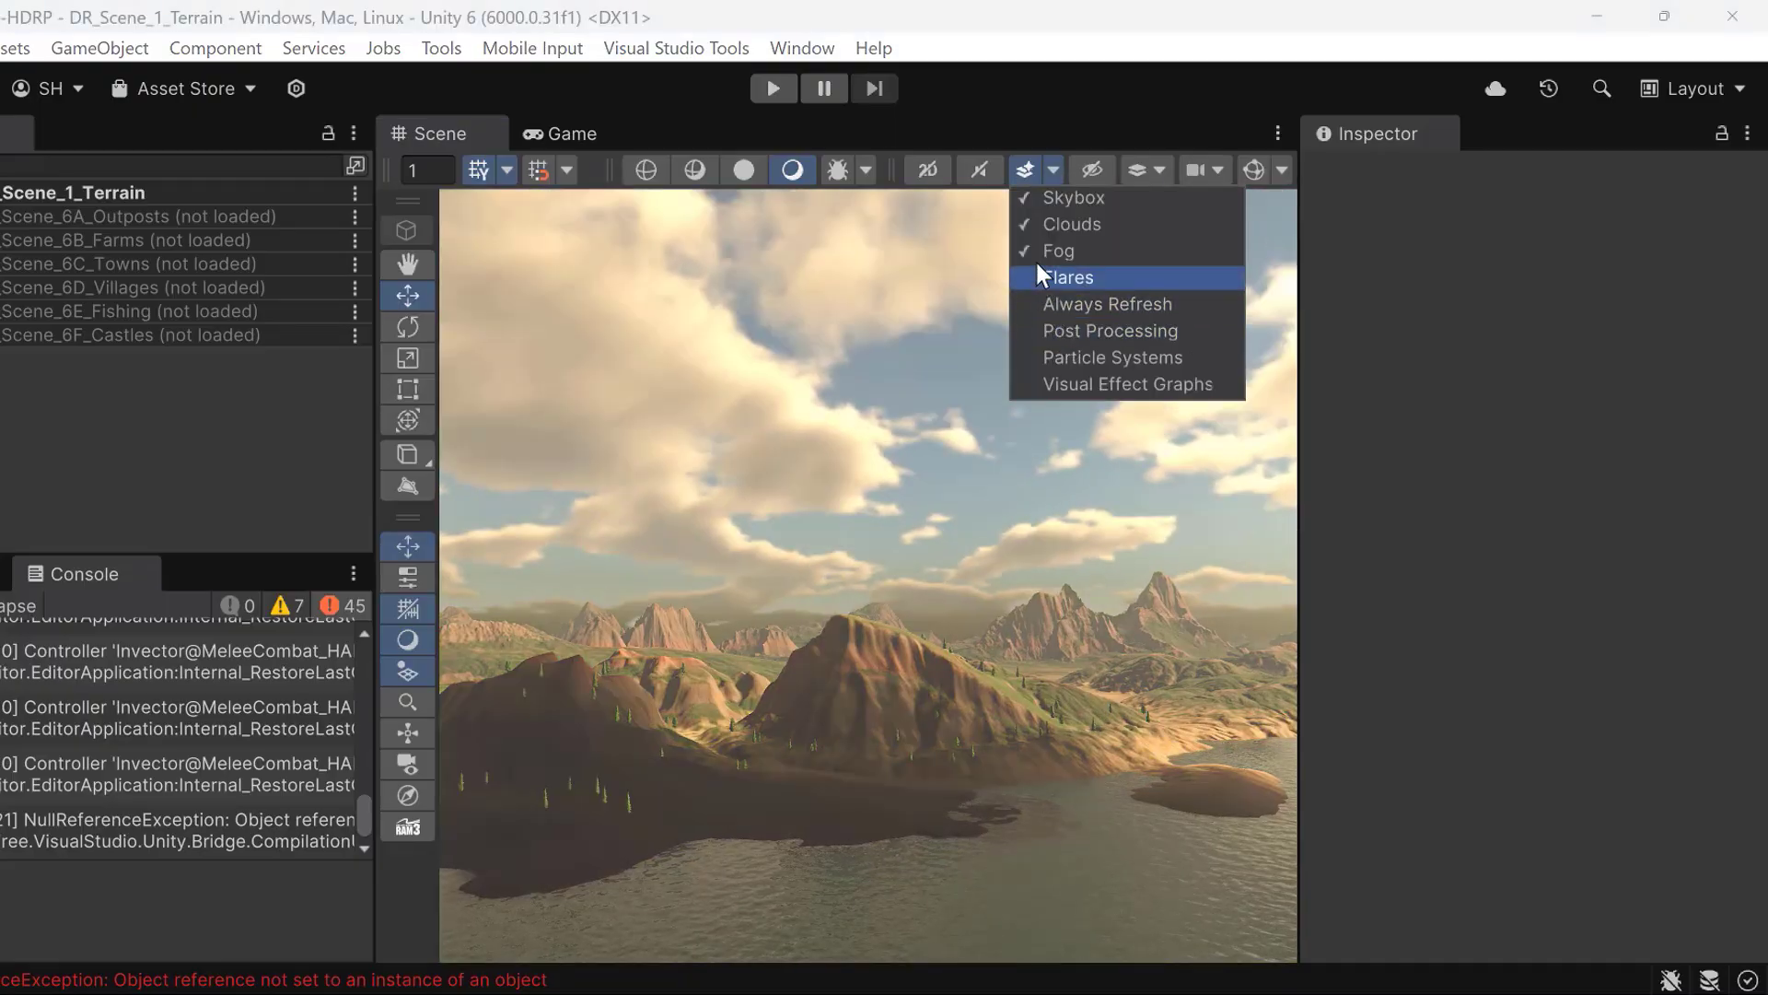
pyautogui.click(1027, 247)
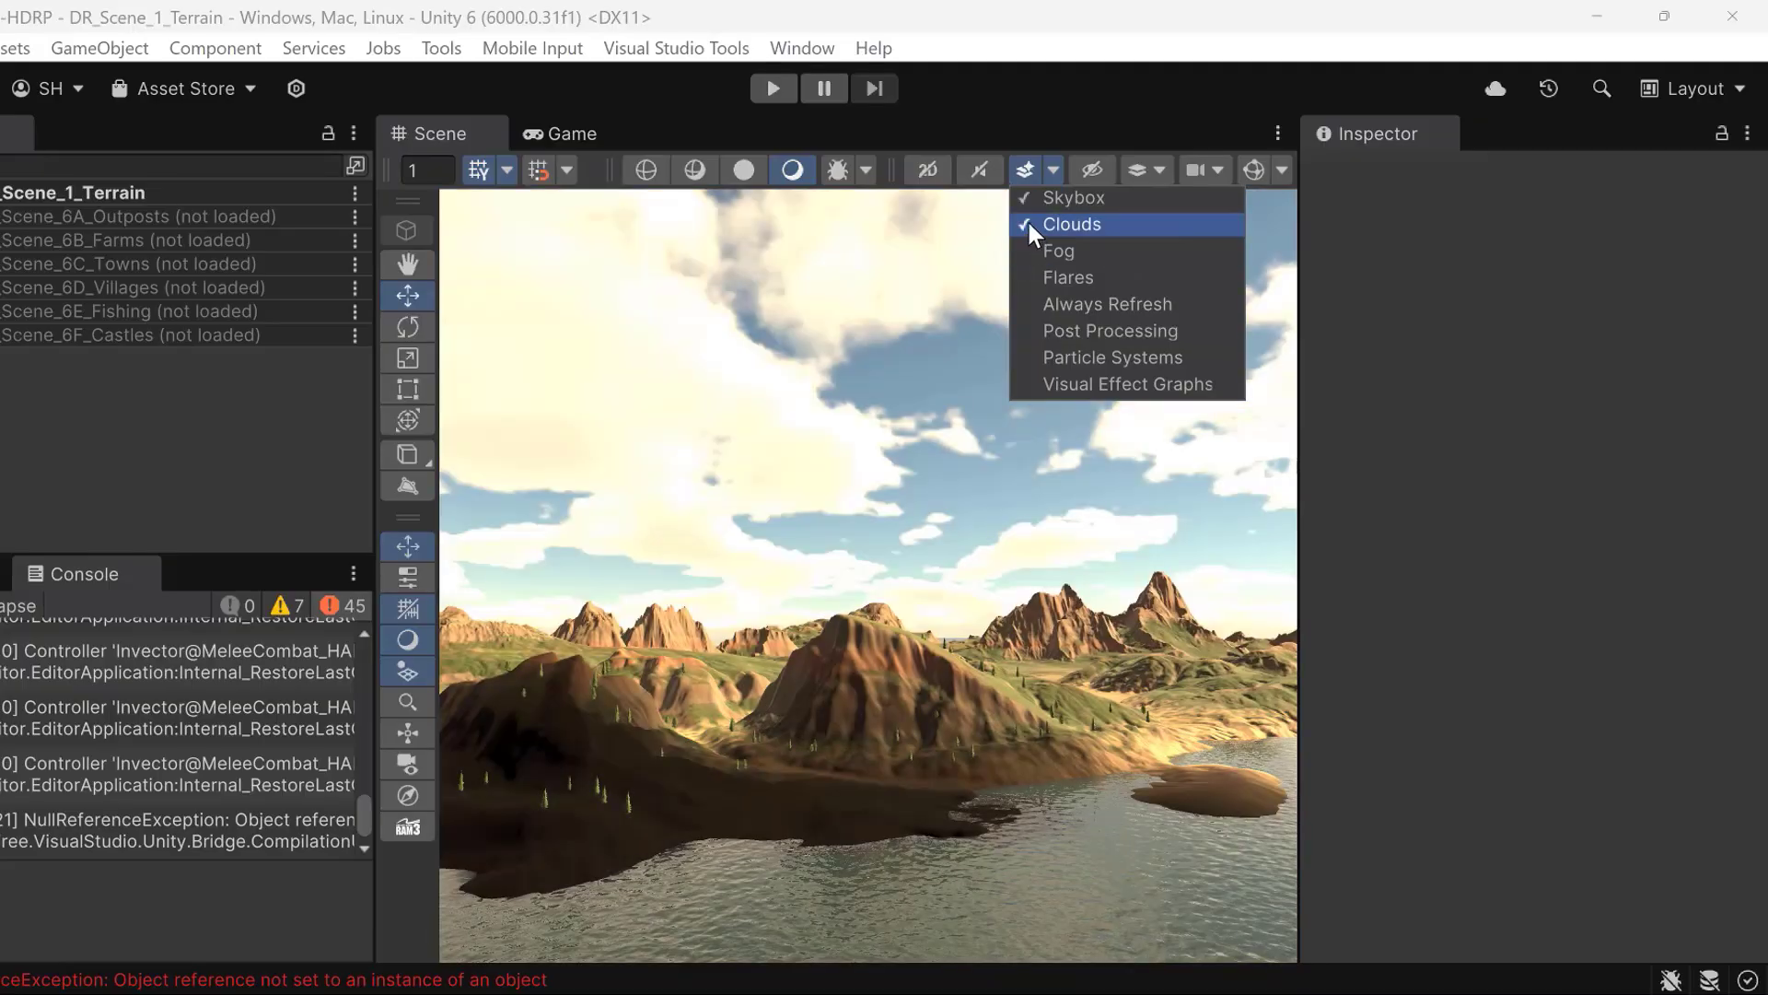
pyautogui.click(1026, 219)
pyautogui.click(1031, 197)
pyautogui.click(1032, 197)
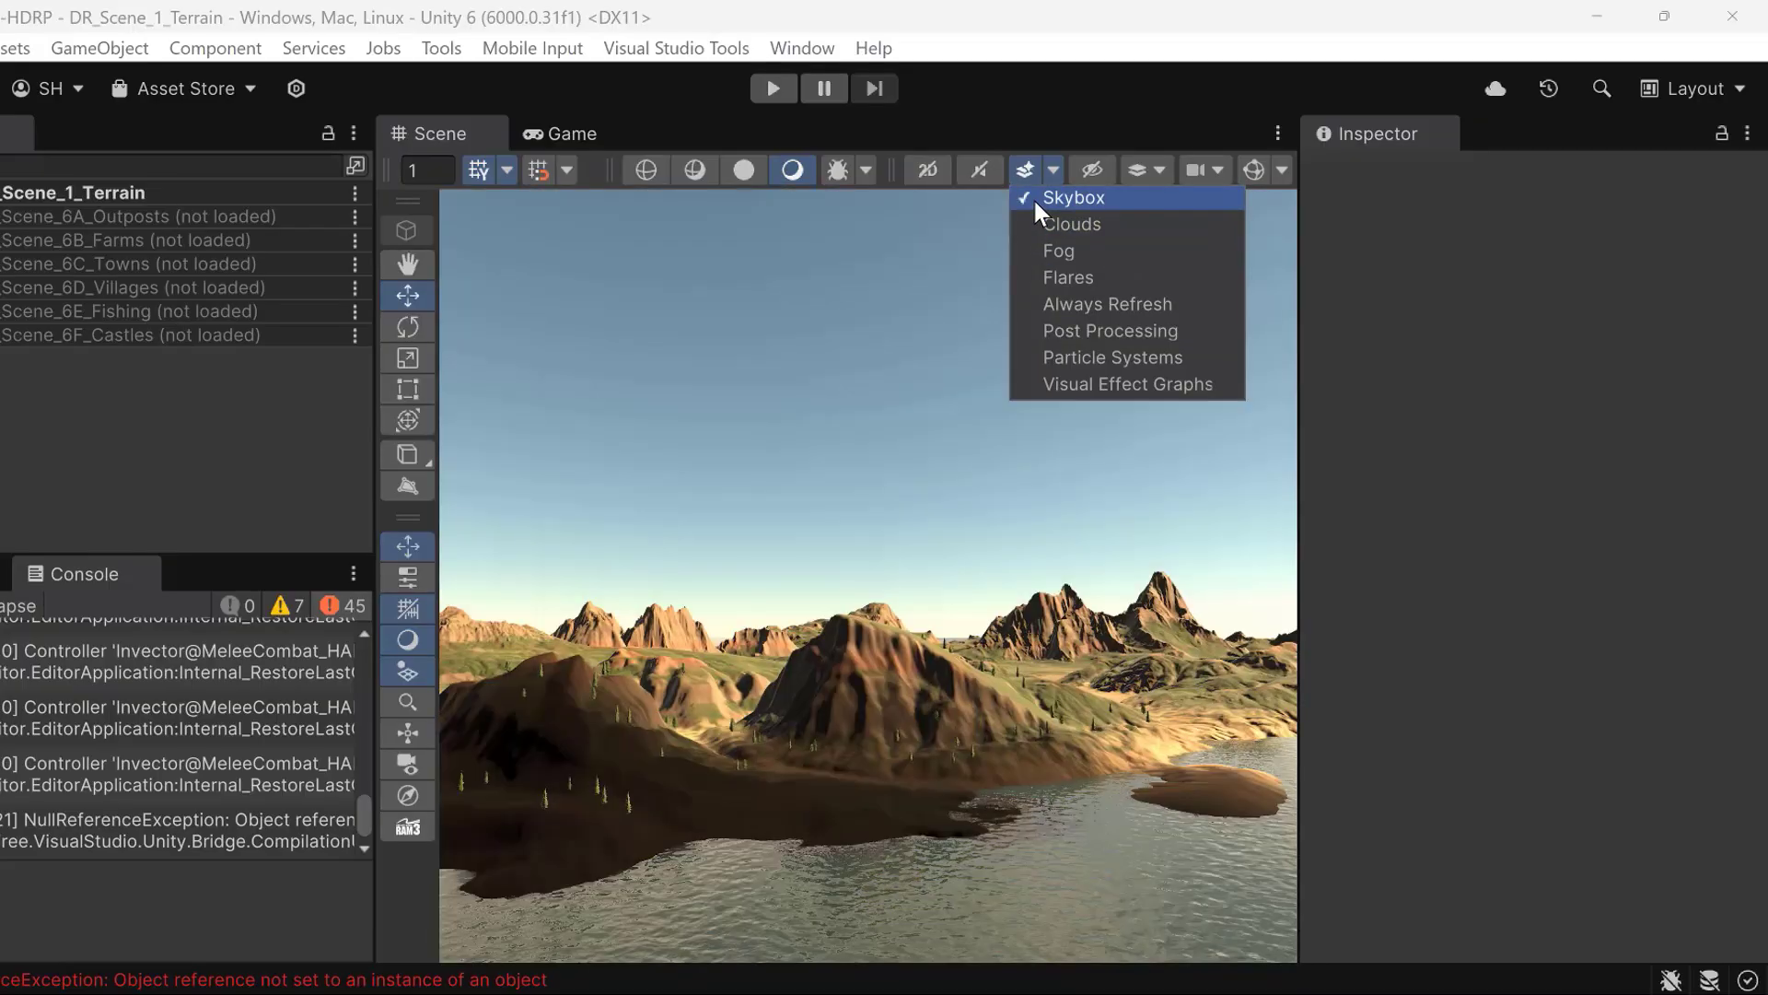
pyautogui.click(1032, 221)
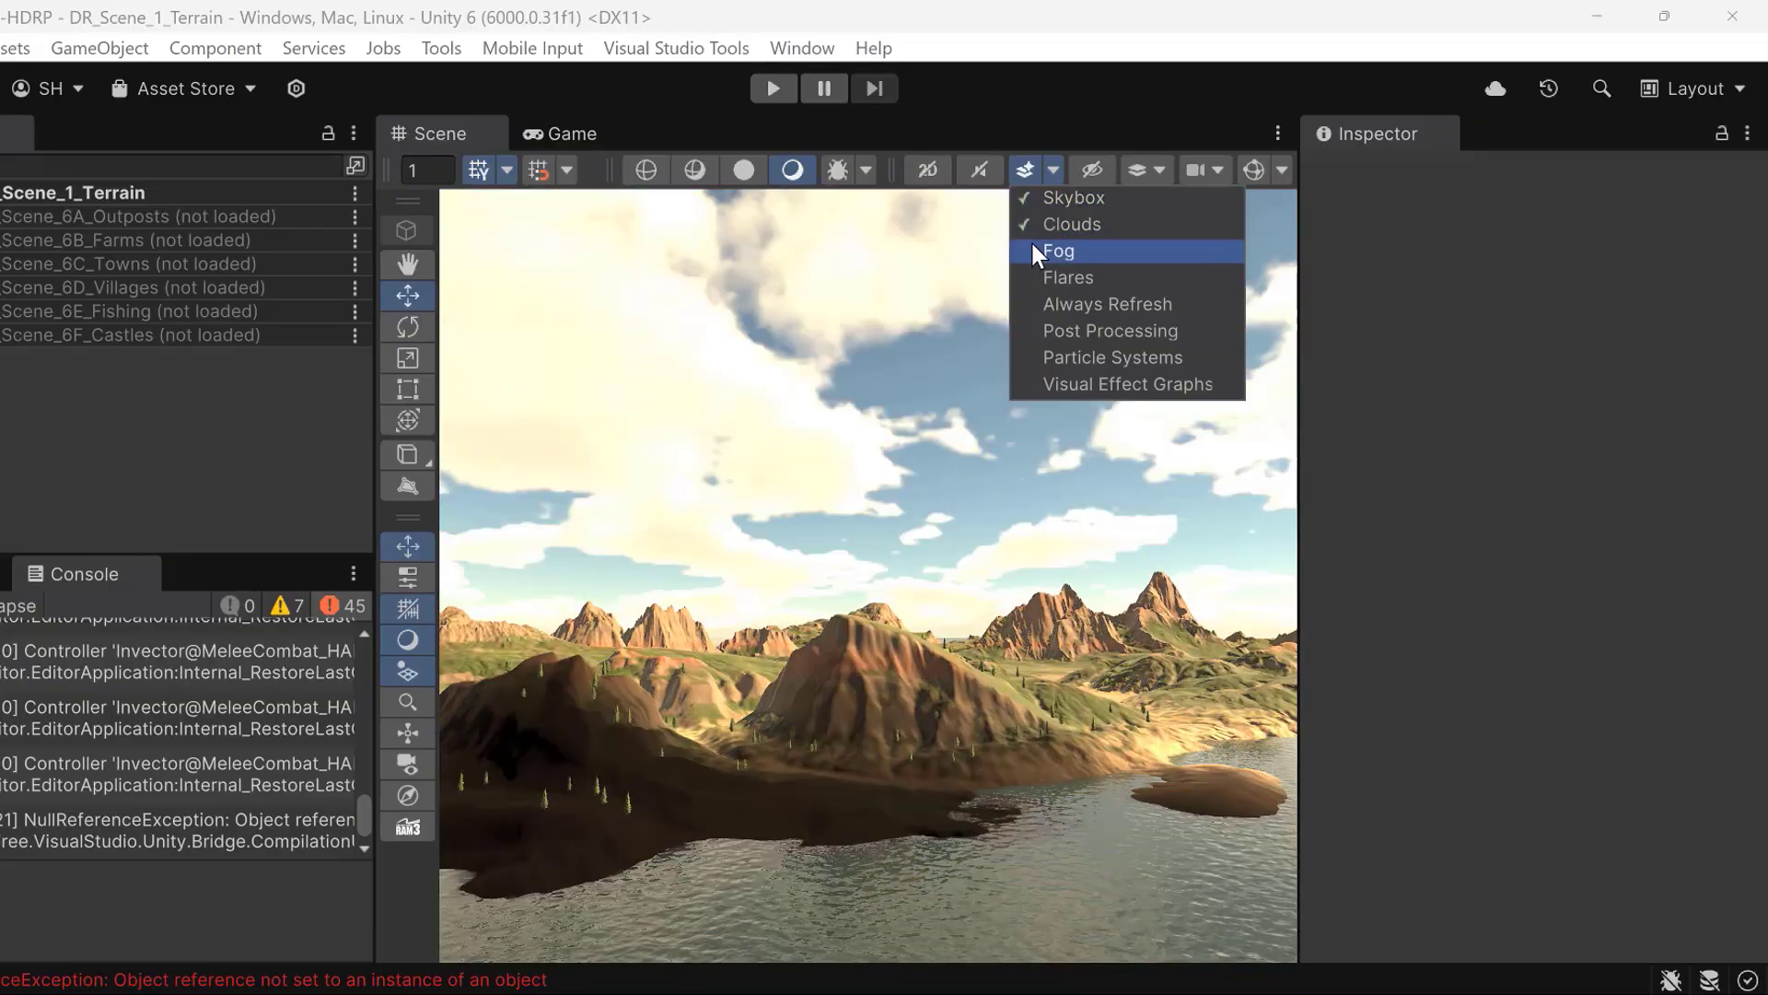
pyautogui.click(1026, 305)
pyautogui.click(1024, 331)
pyautogui.scroll(-4, 453, 638)
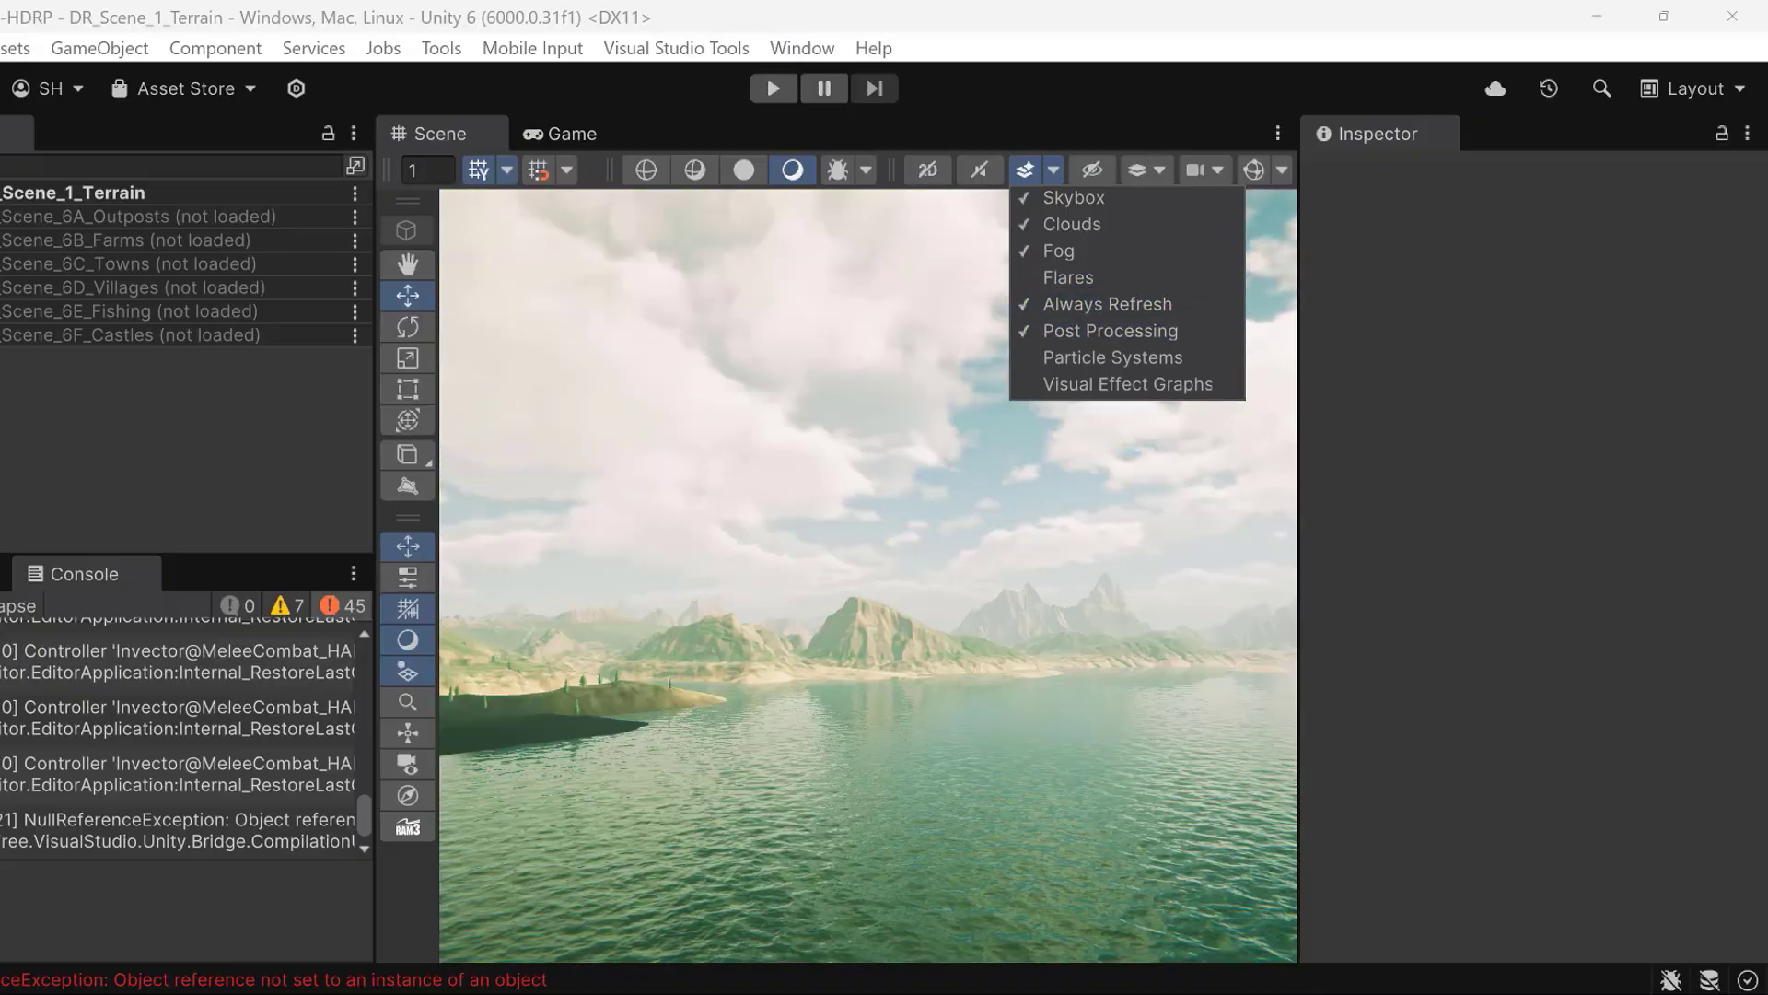
# Step: Clear the Console, widen its pane and examine the remaining script error entries
pyautogui.click(0, 606)
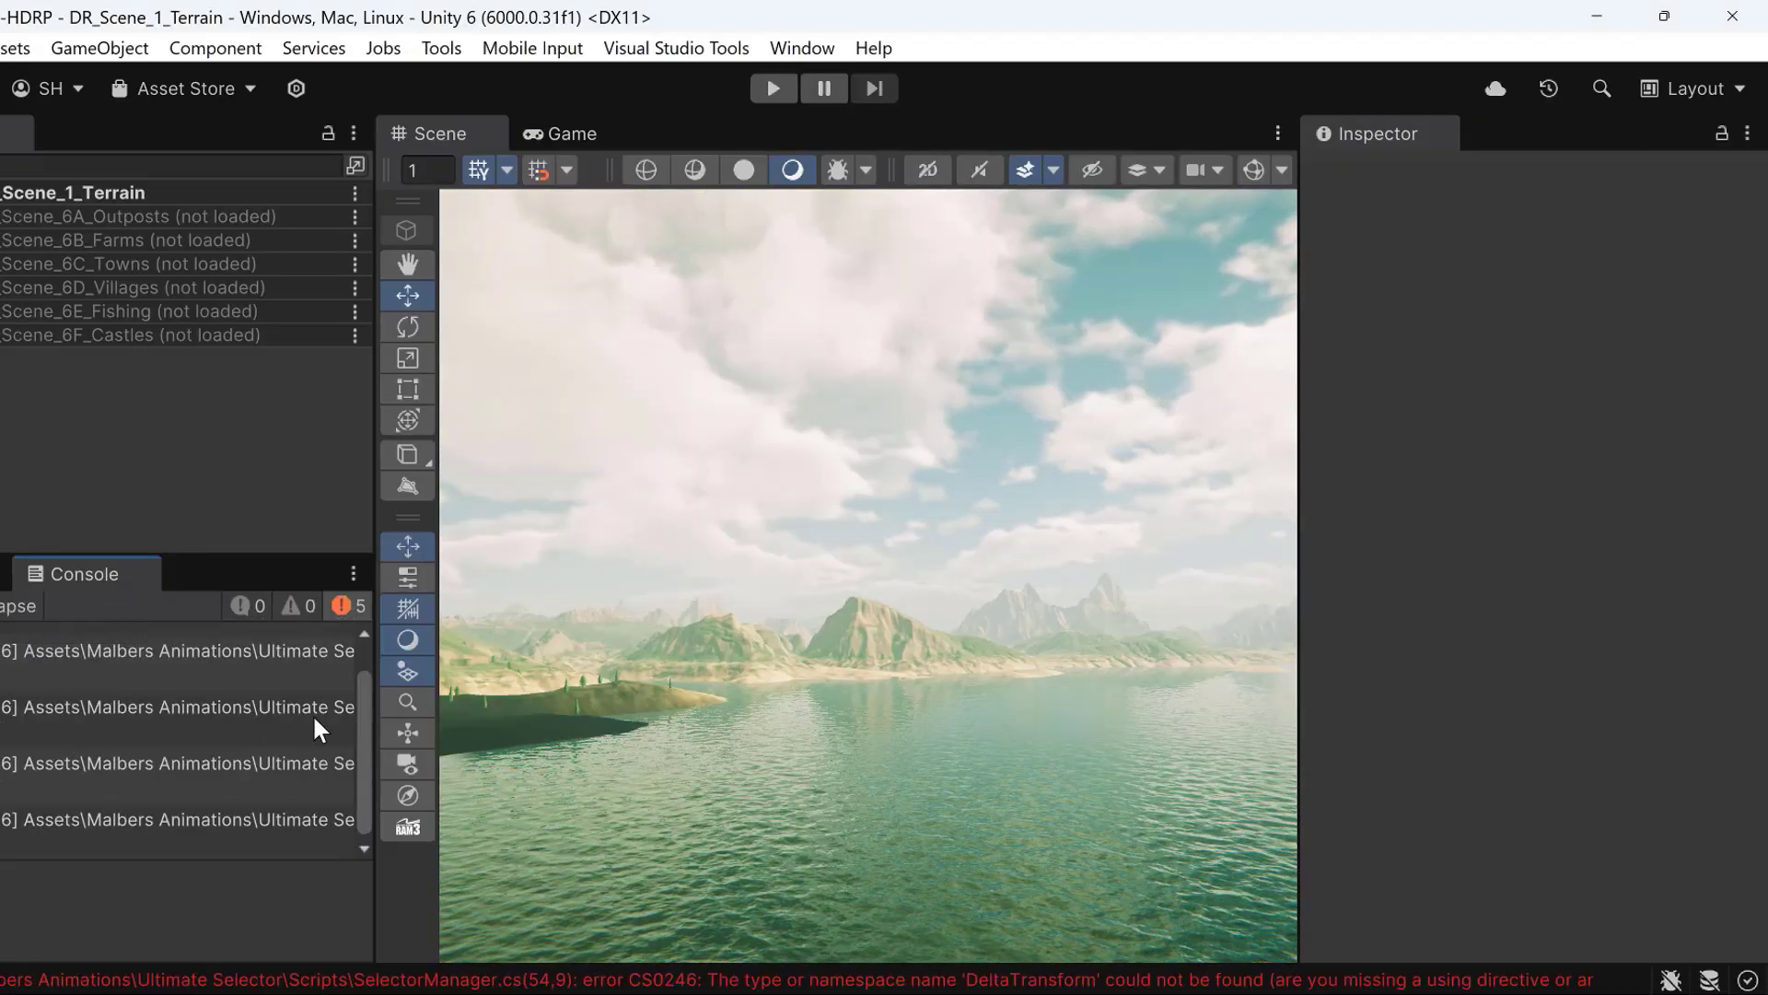
pyautogui.moveTo(374, 727); pyautogui.dragTo(734, 699)
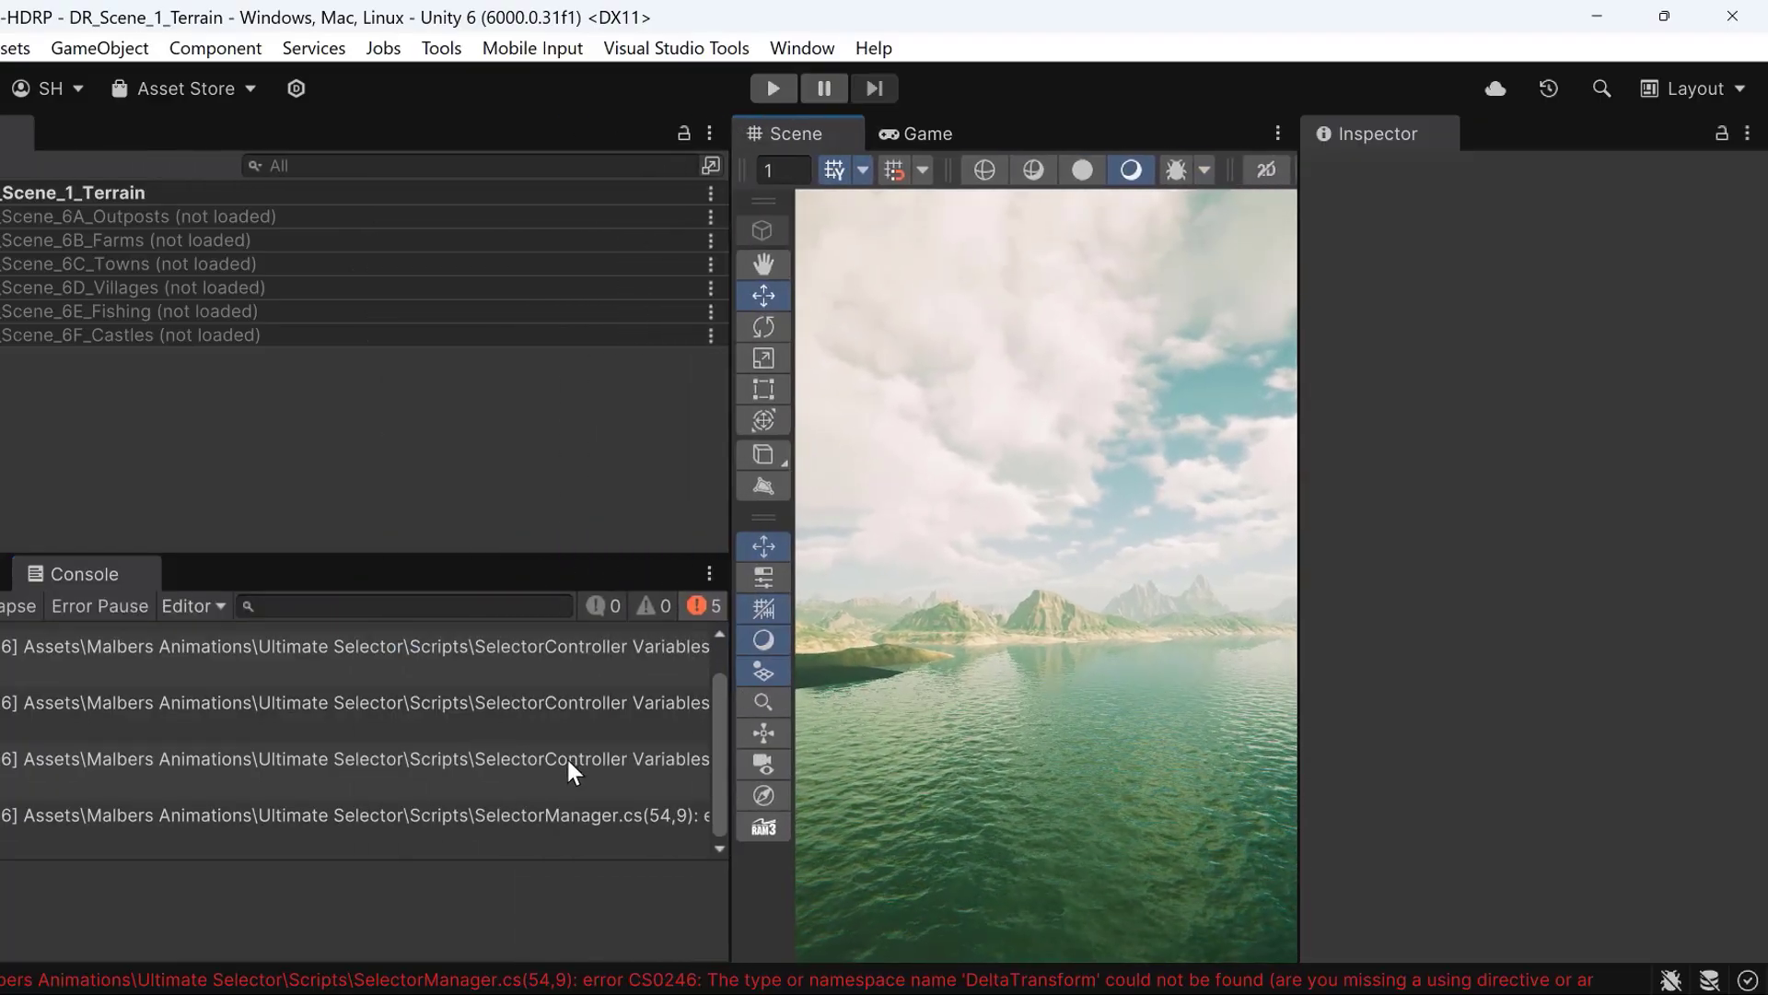
pyautogui.scroll(1, 566, 755)
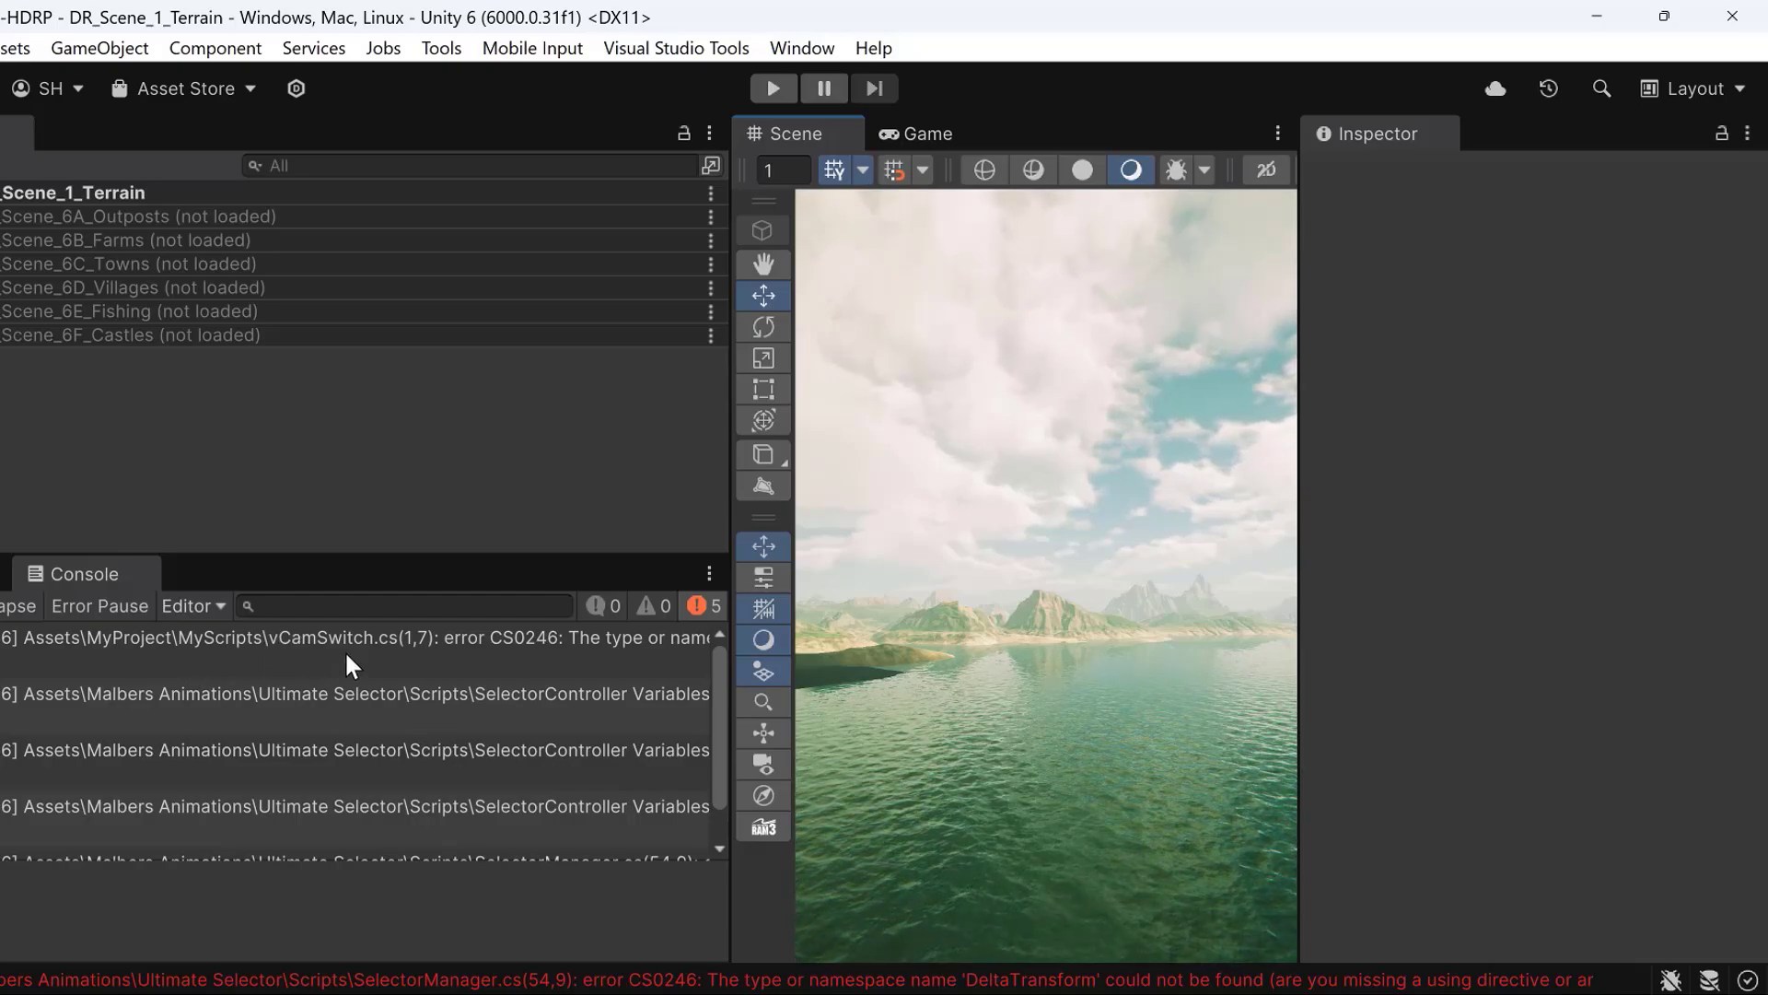
pyautogui.scroll(-1, 361, 645)
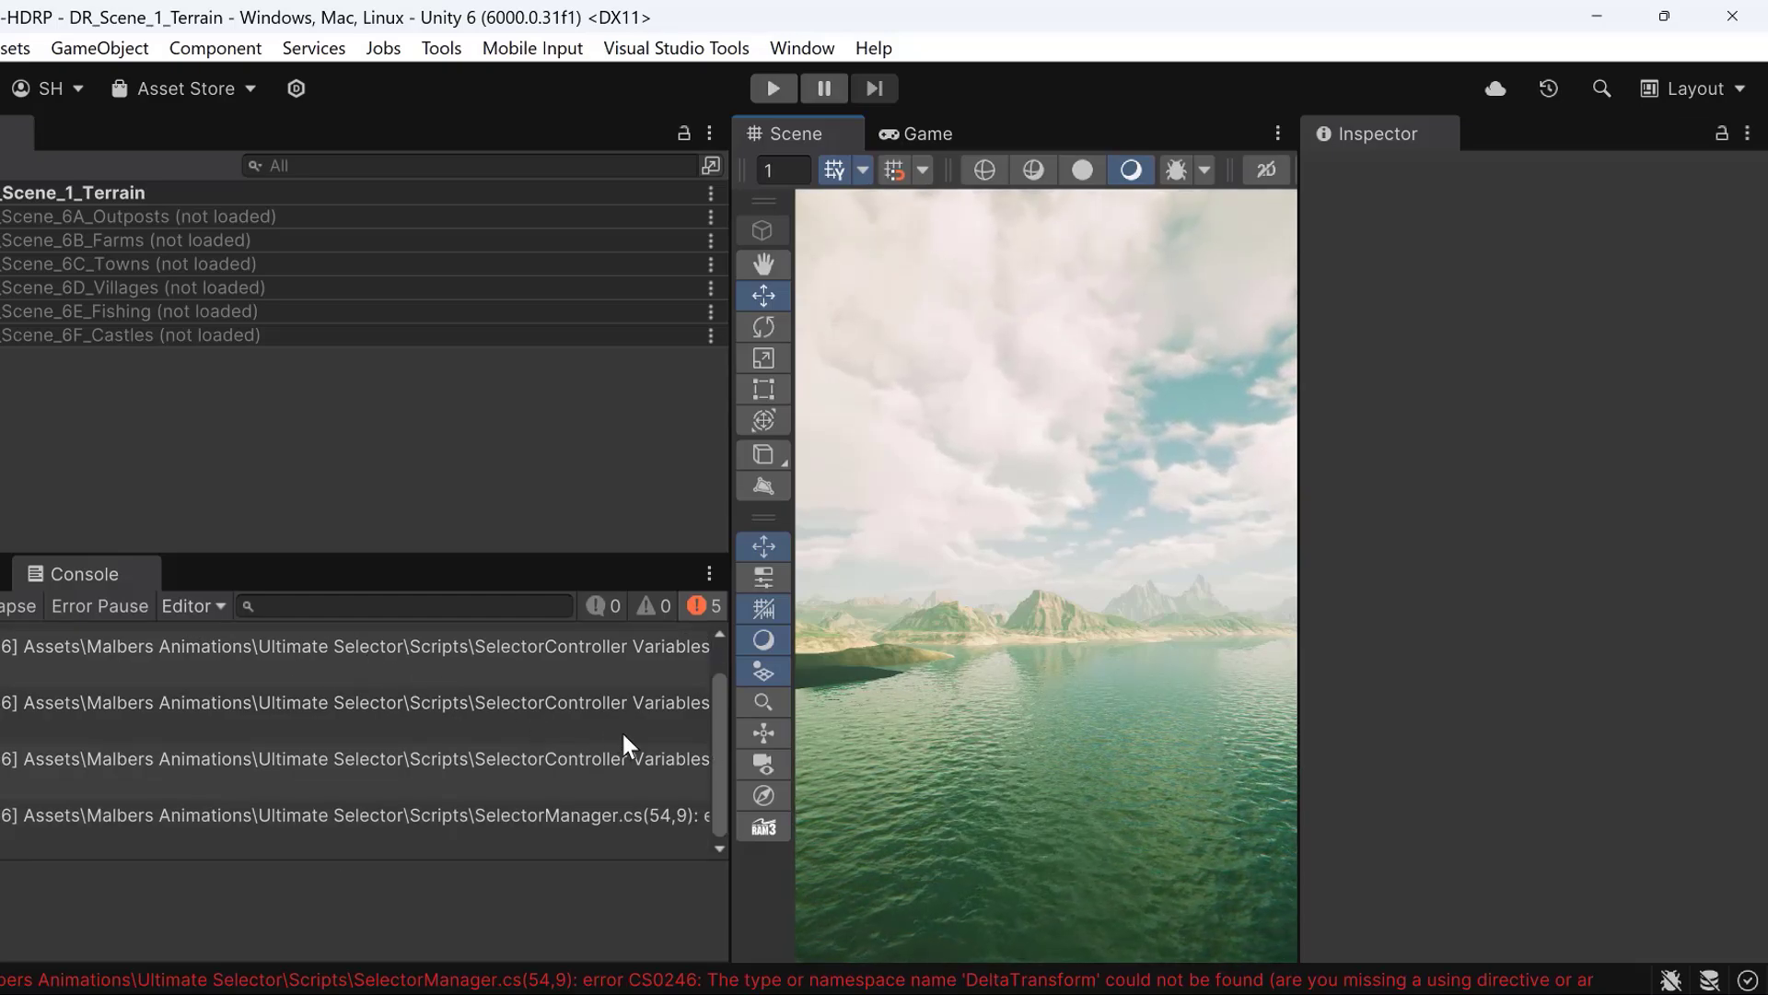
pyautogui.moveTo(720, 739); pyautogui.dragTo(726, 674)
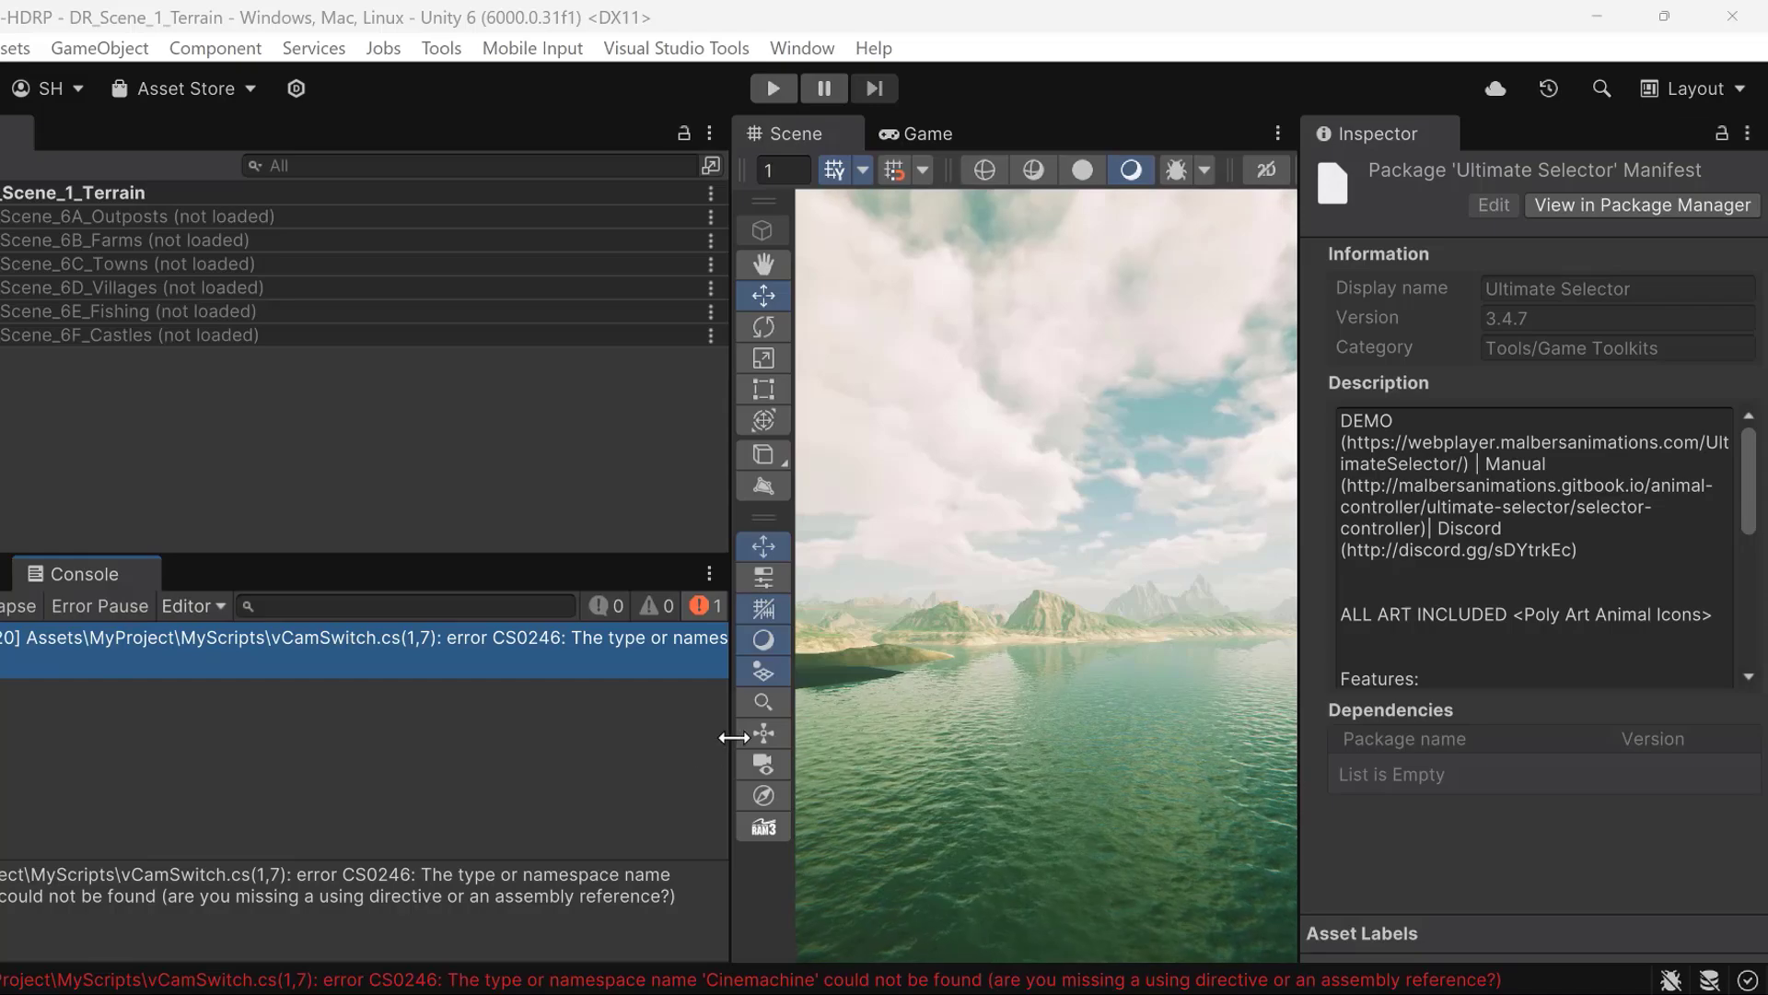
# Step: Narrow the Hierarchy and Console panes and survey the terrain's mountains, coastline and islands in the Scene view
pyautogui.moveTo(734, 737); pyautogui.dragTo(377, 734)
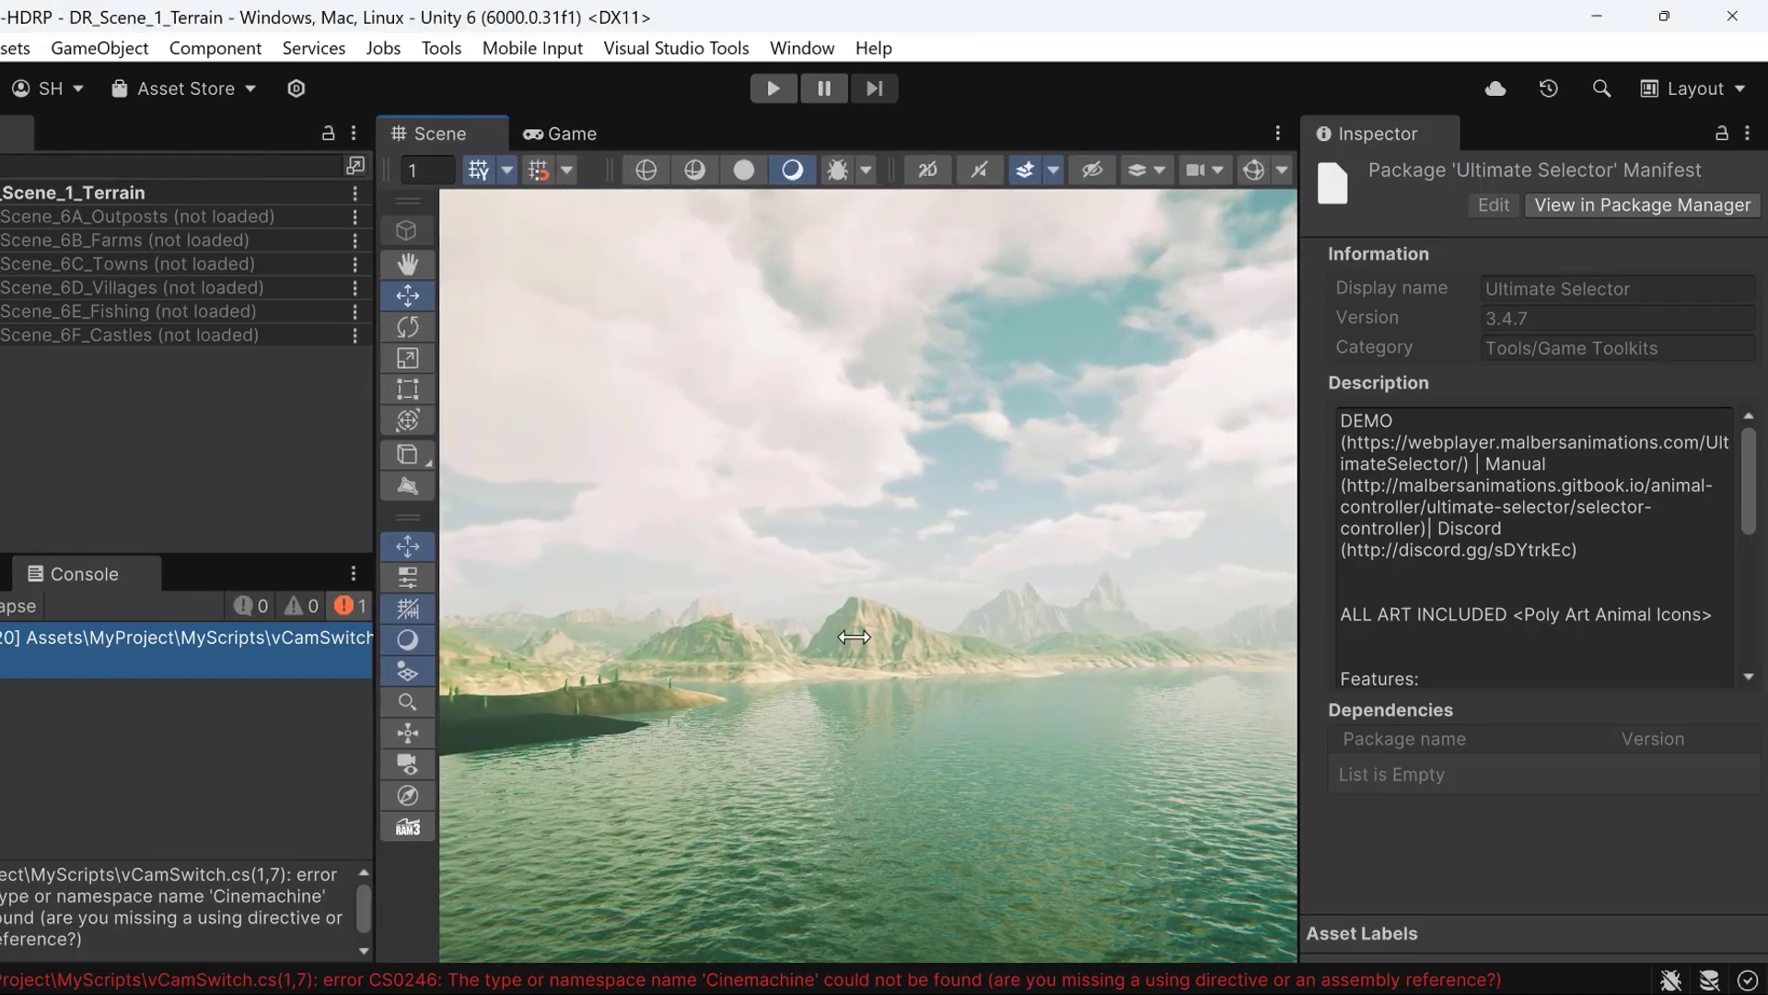
pyautogui.scroll(5, 814, 706)
pyautogui.moveTo(742, 735); pyautogui.dragTo(776, 779, button='middle')
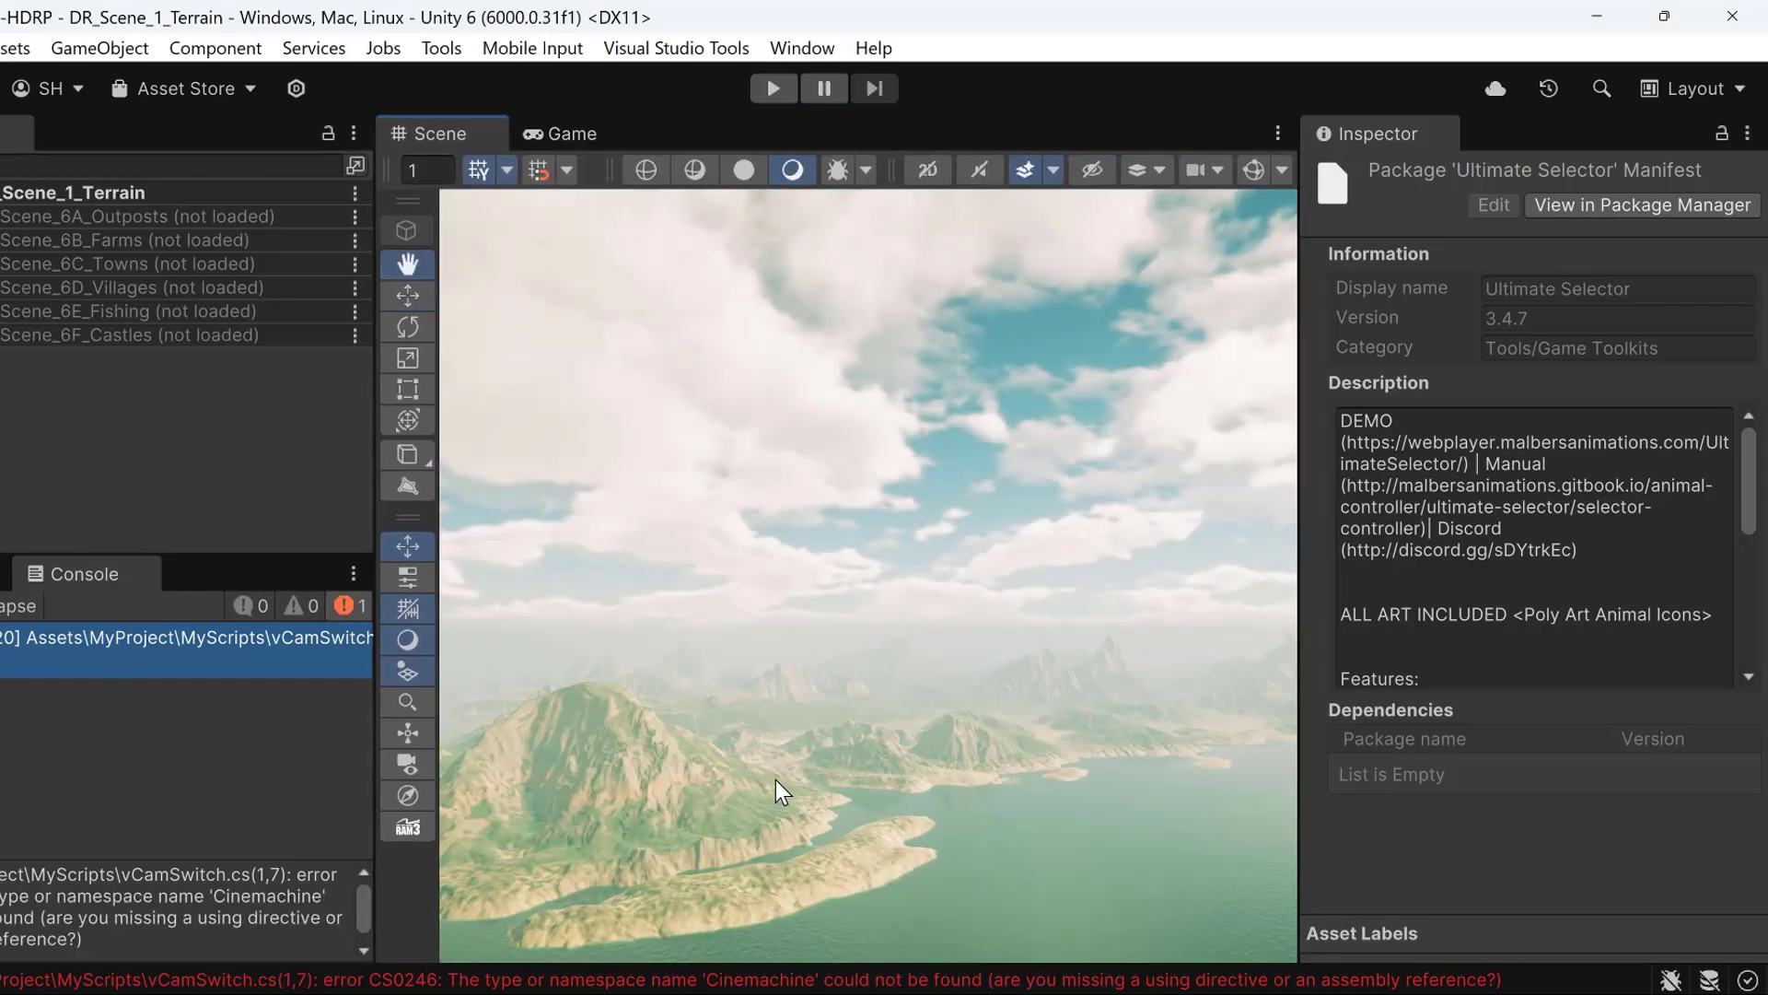
pyautogui.scroll(5, 775, 779)
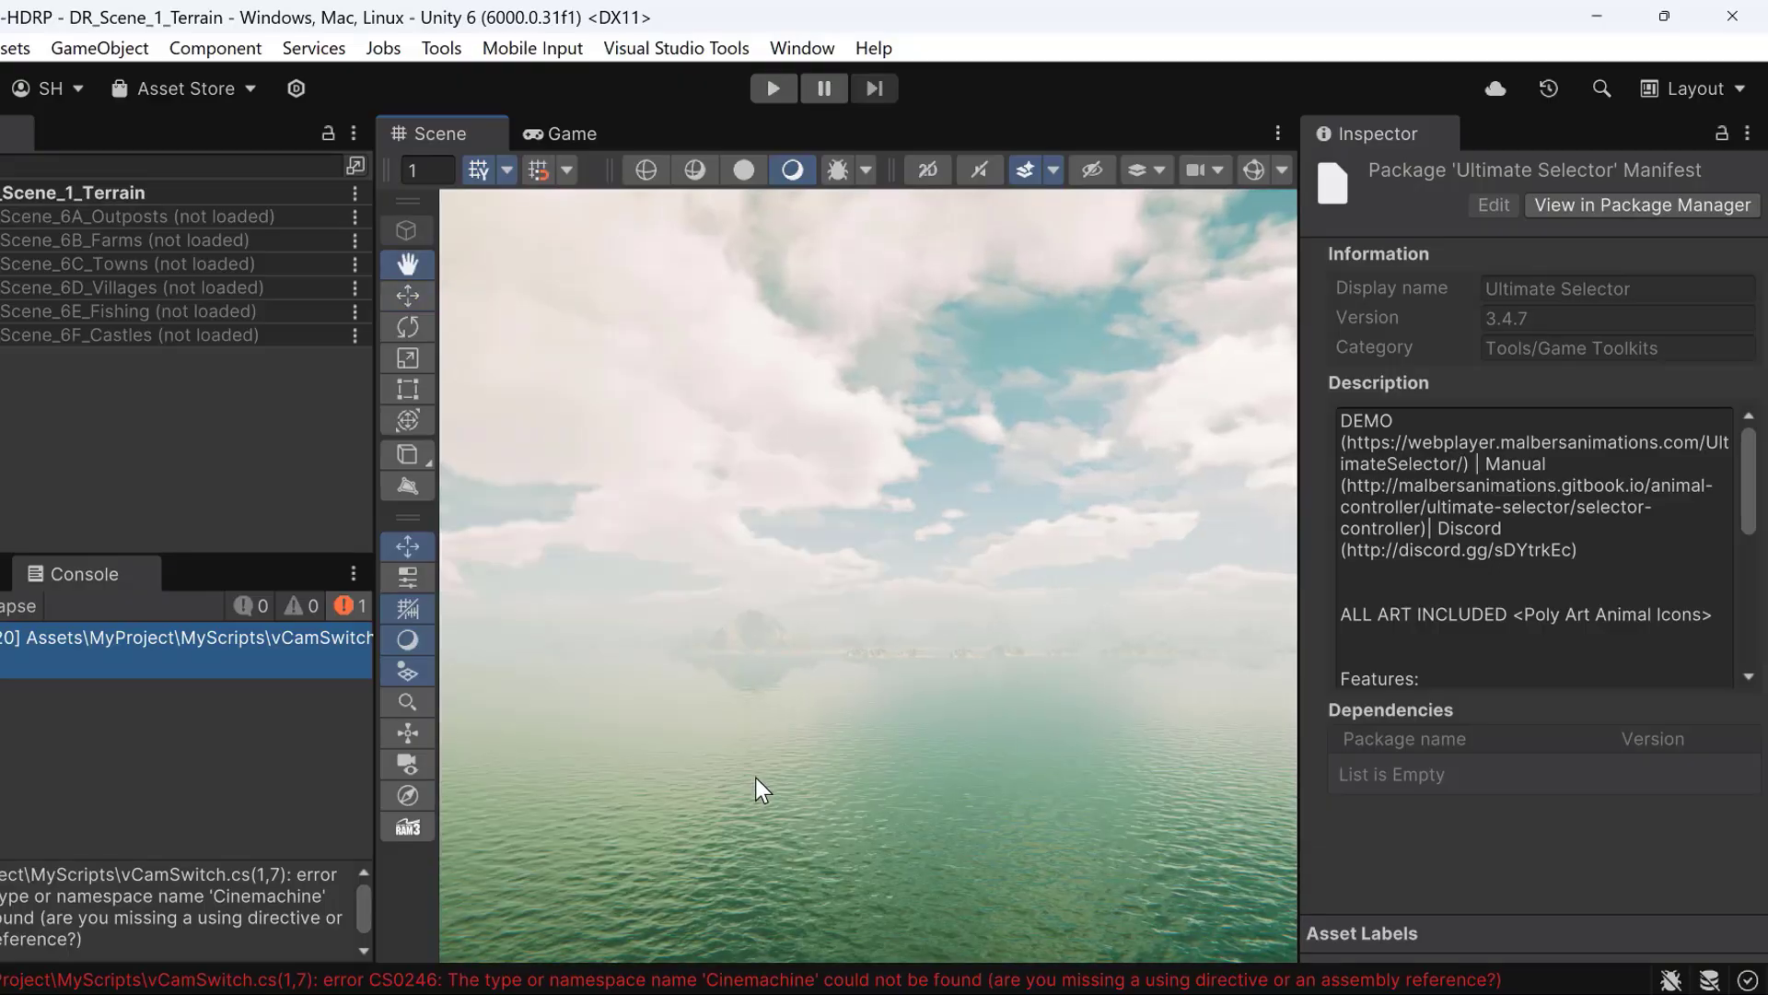
pyautogui.scroll(-5, 756, 777)
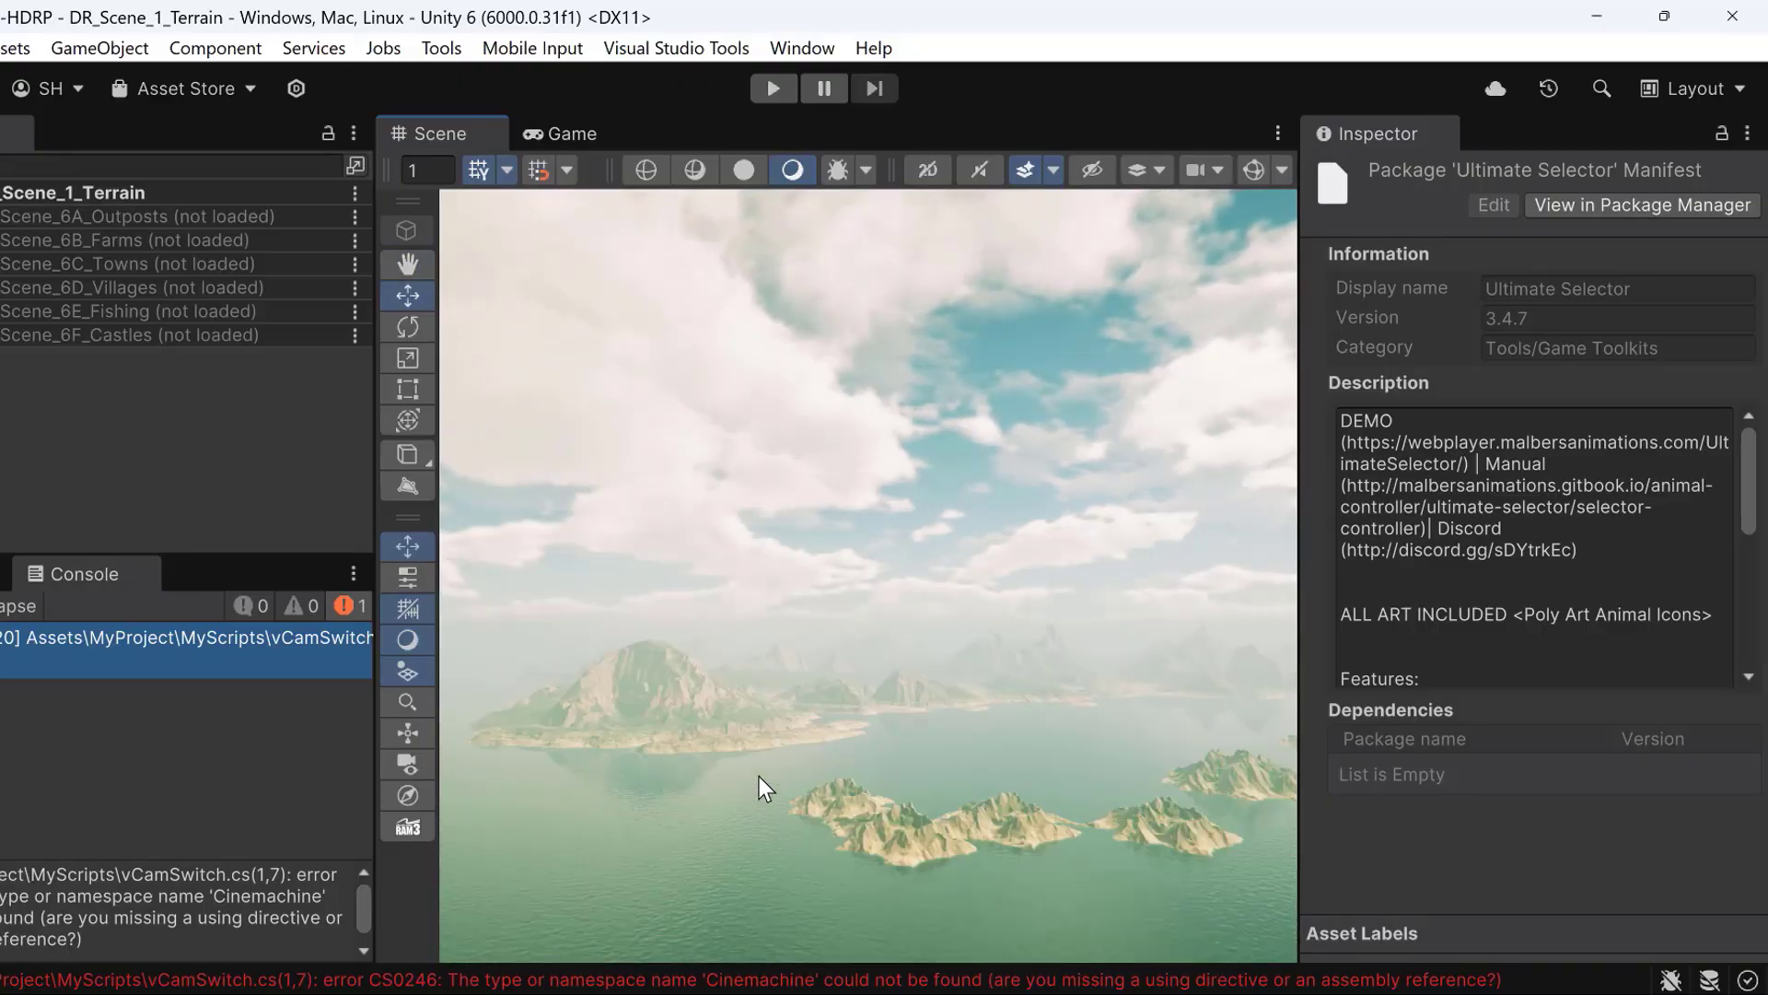
pyautogui.scroll(-3, 759, 776)
pyautogui.scroll(4, 759, 776)
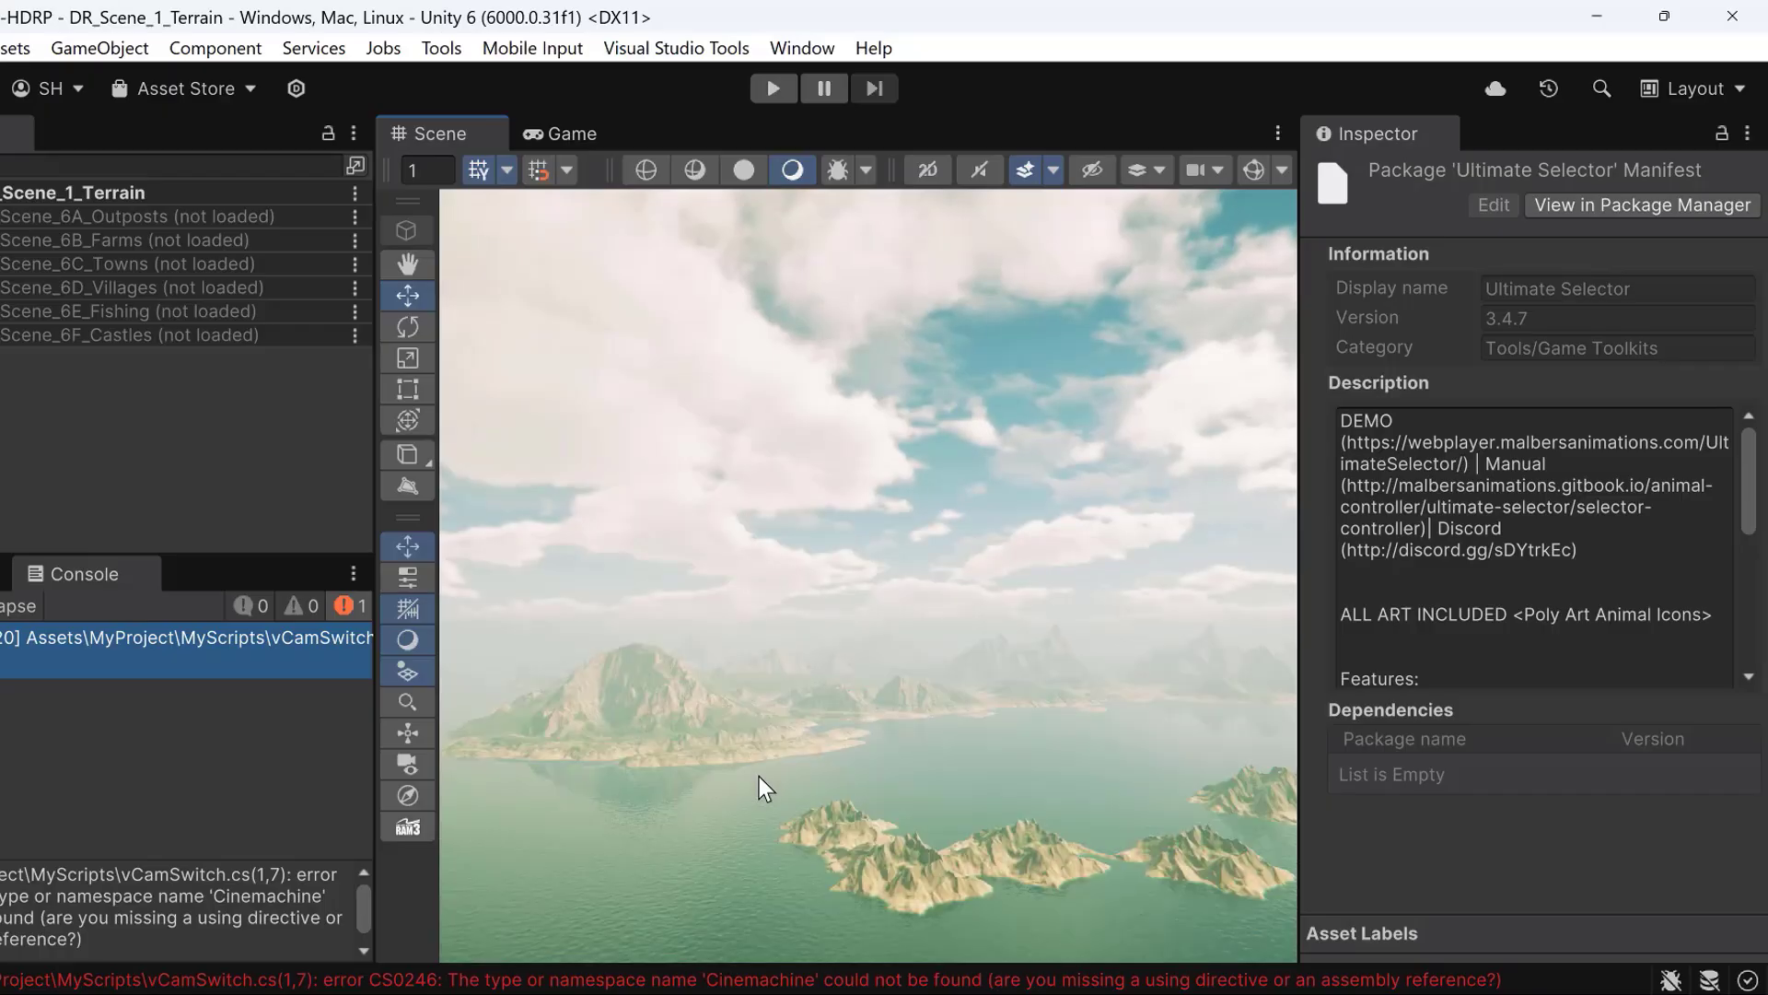
pyautogui.scroll(4, 759, 776)
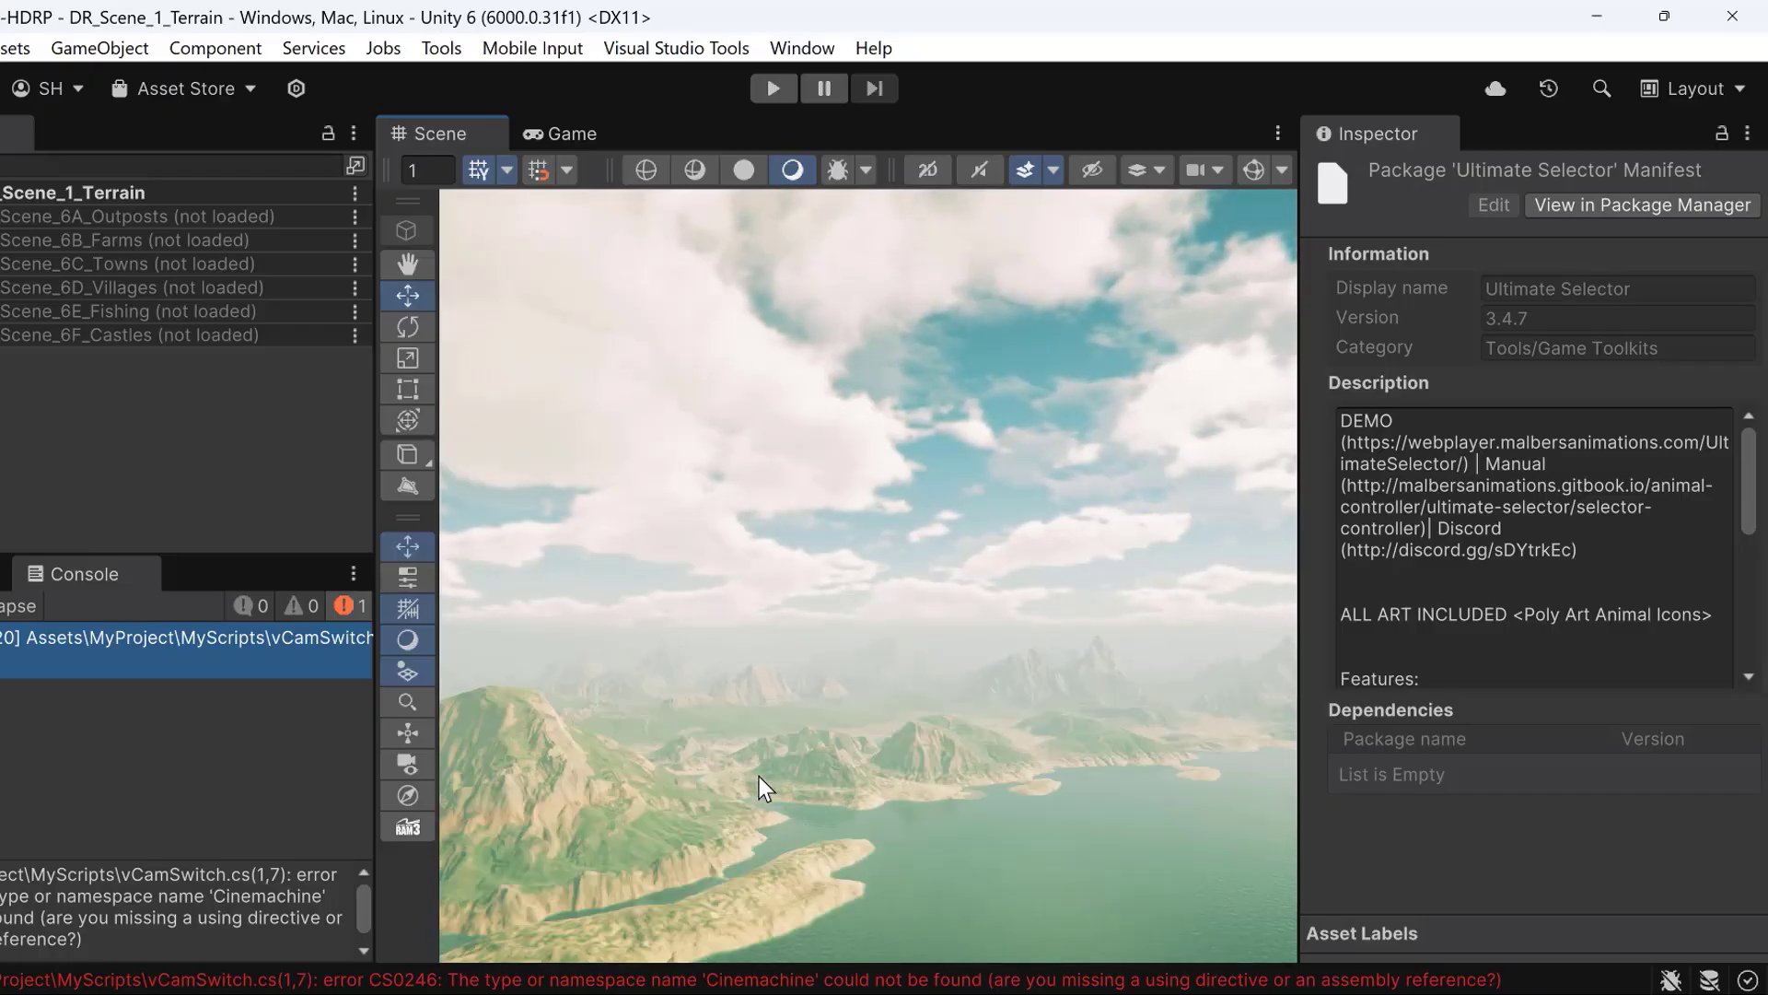
pyautogui.scroll(5, 759, 777)
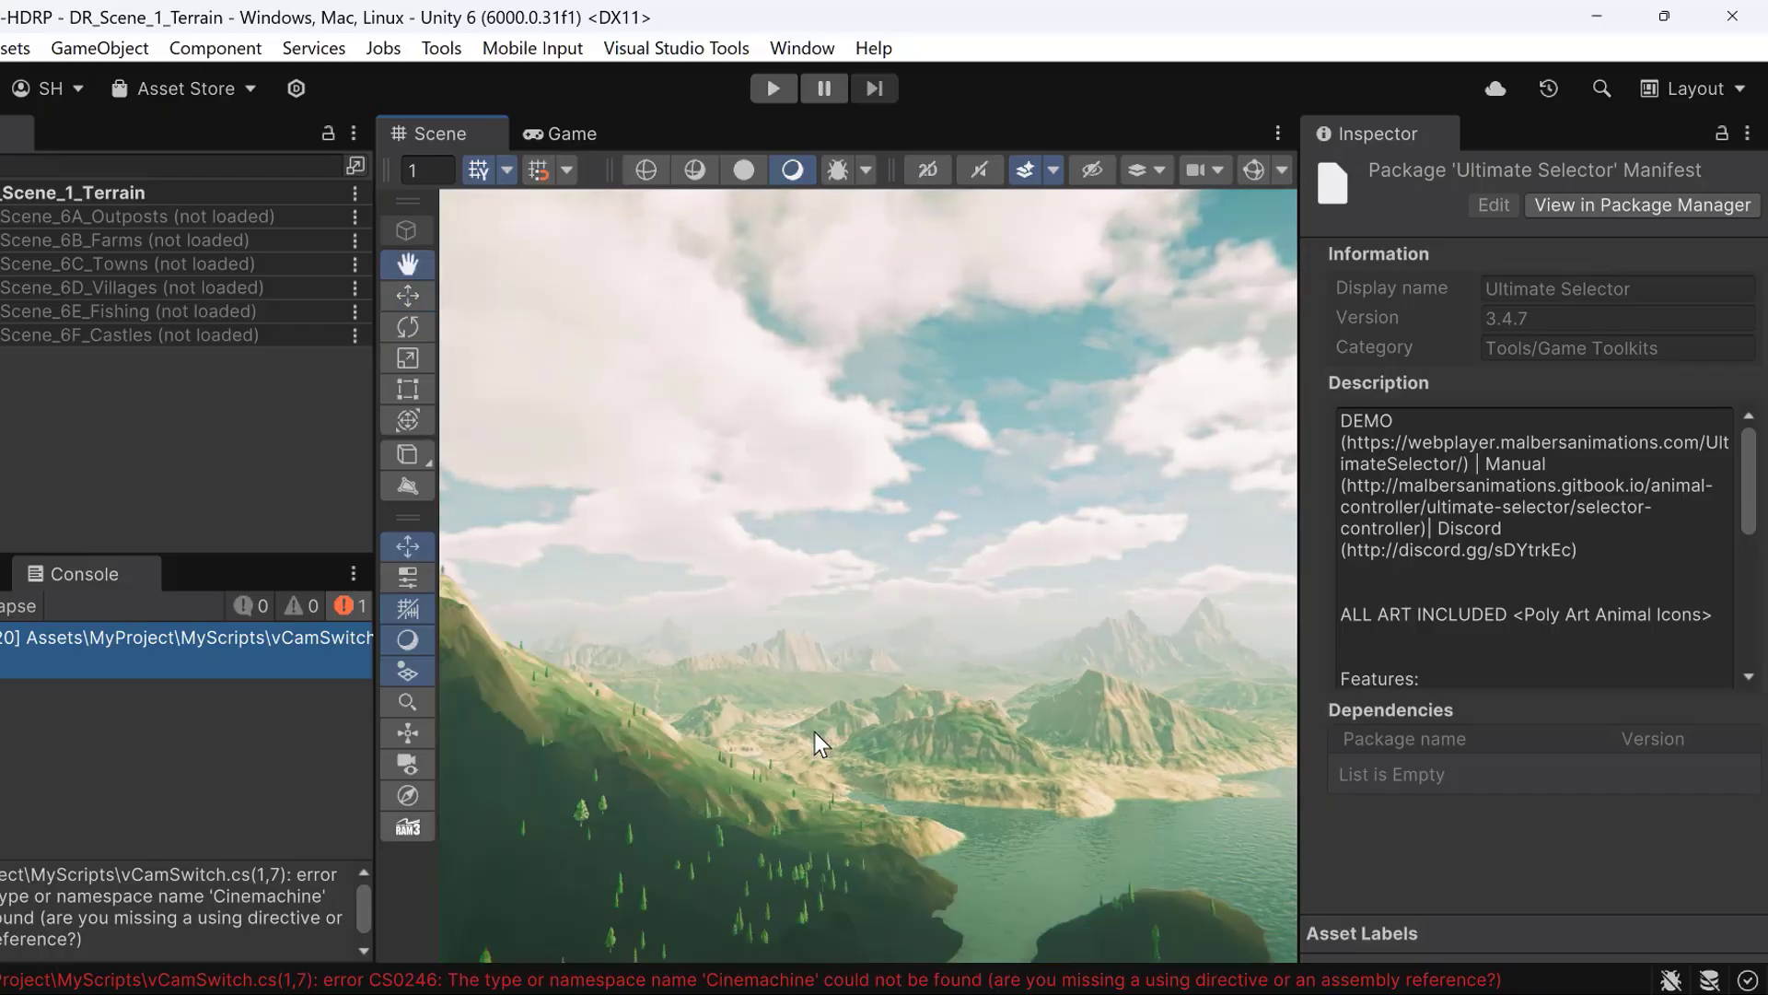
pyautogui.scroll(6, 814, 731)
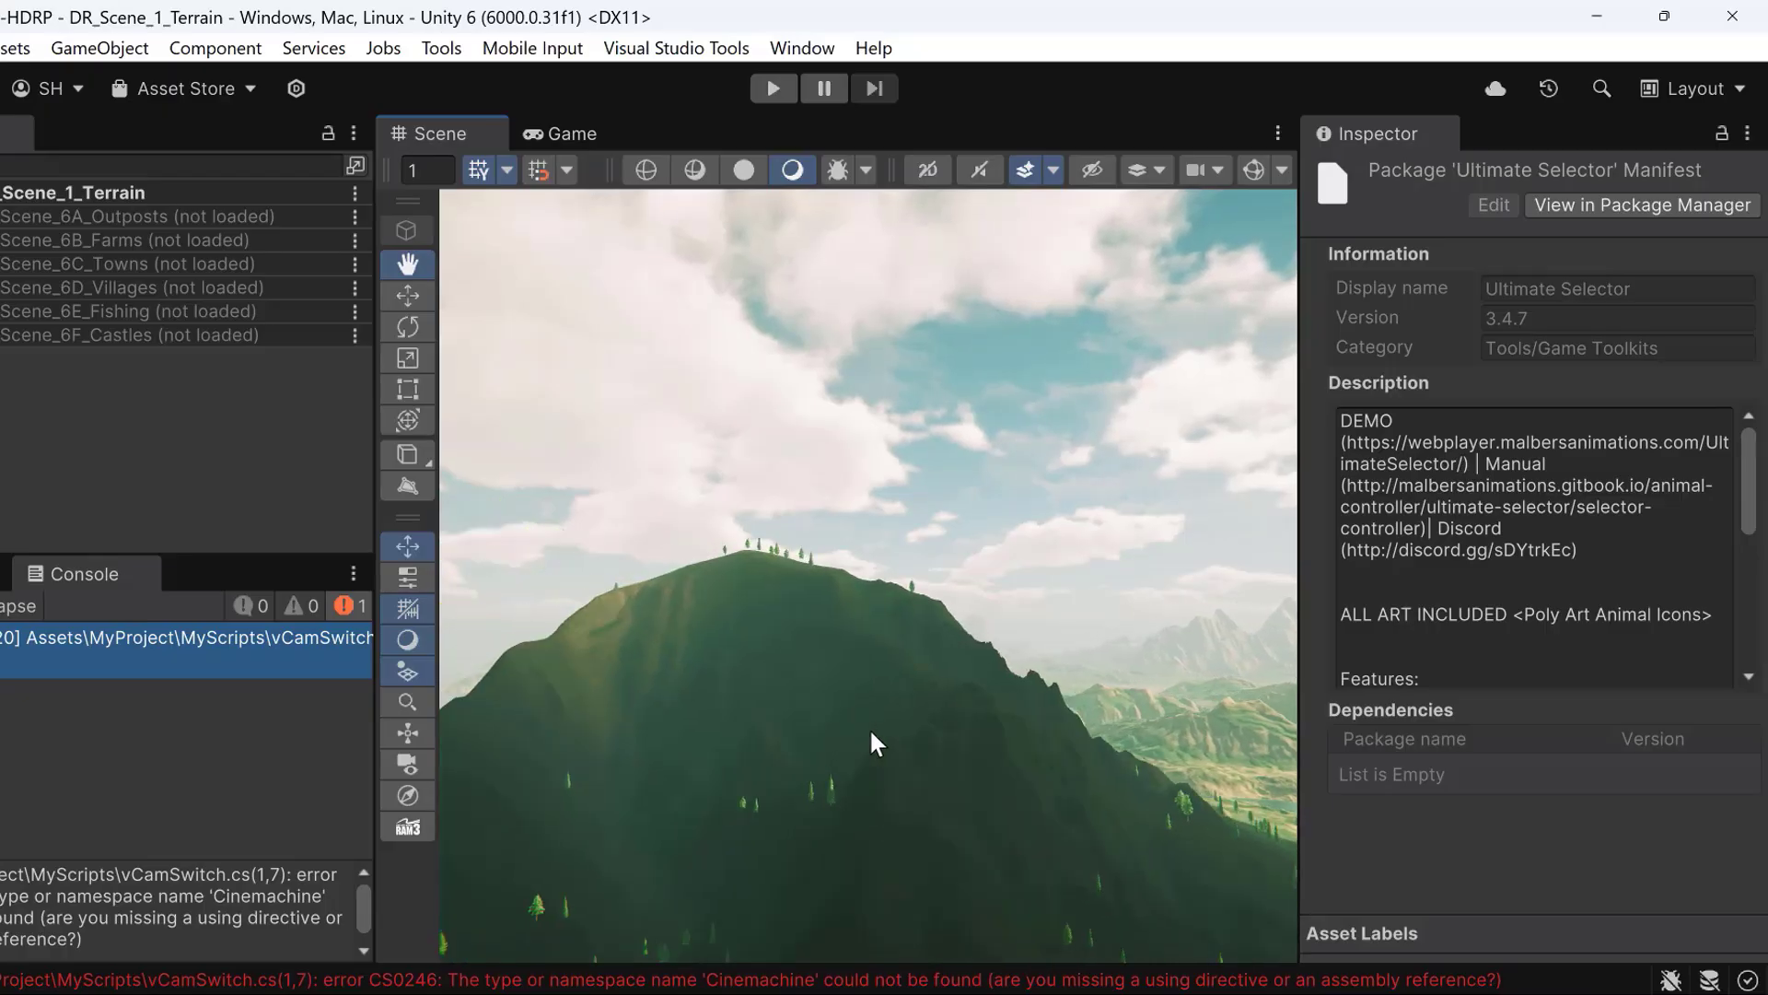
pyautogui.scroll(-8, 869, 728)
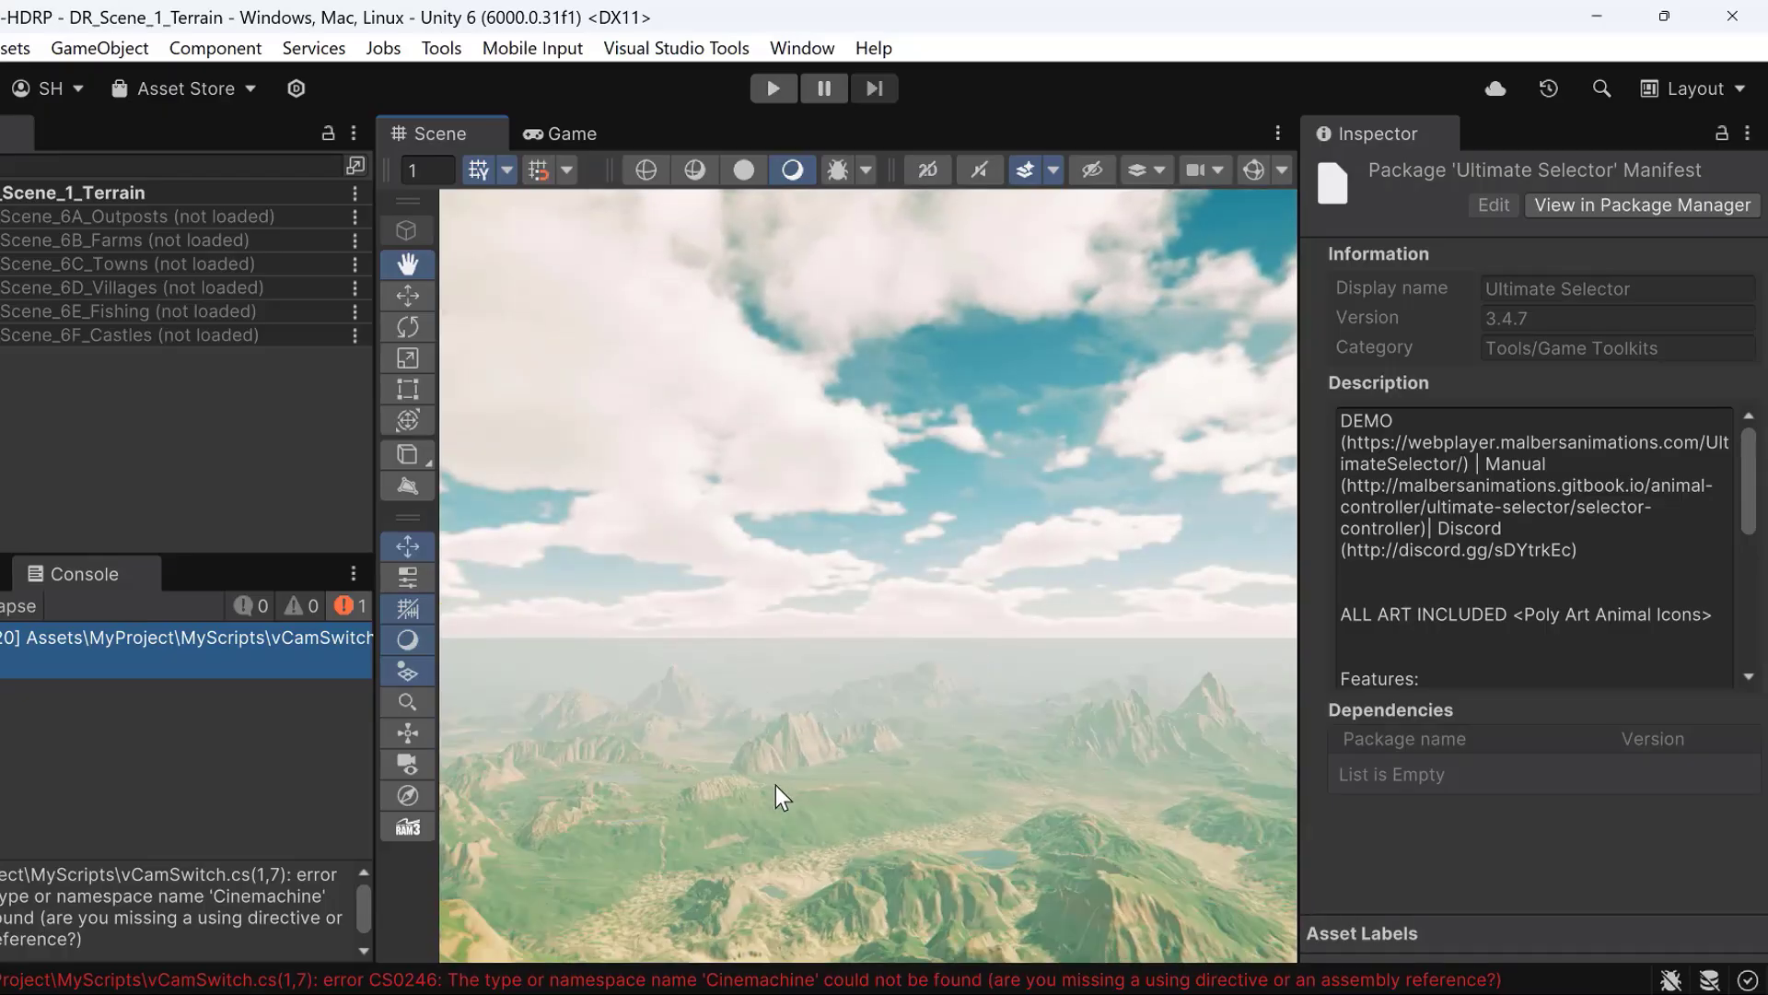
pyautogui.moveTo(776, 784); pyautogui.dragTo(696, 780)
pyautogui.press('w')
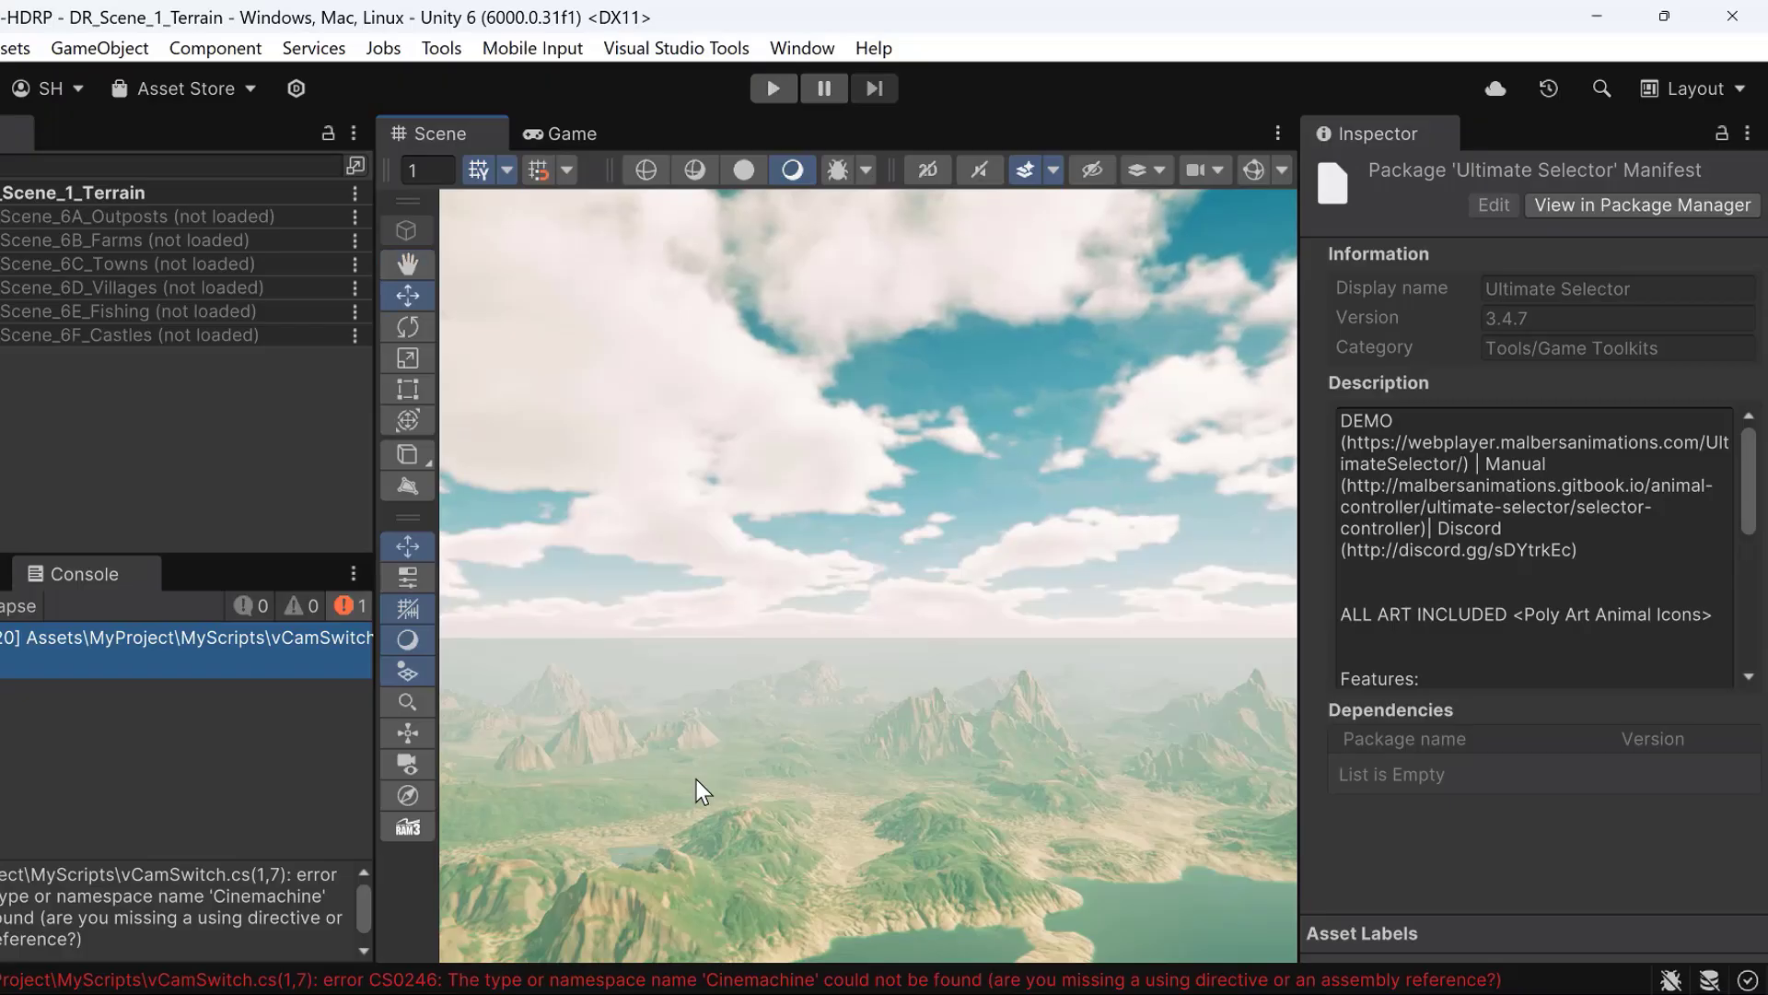
pyautogui.moveTo(697, 779); pyautogui.dragTo(1151, 801, button='right')
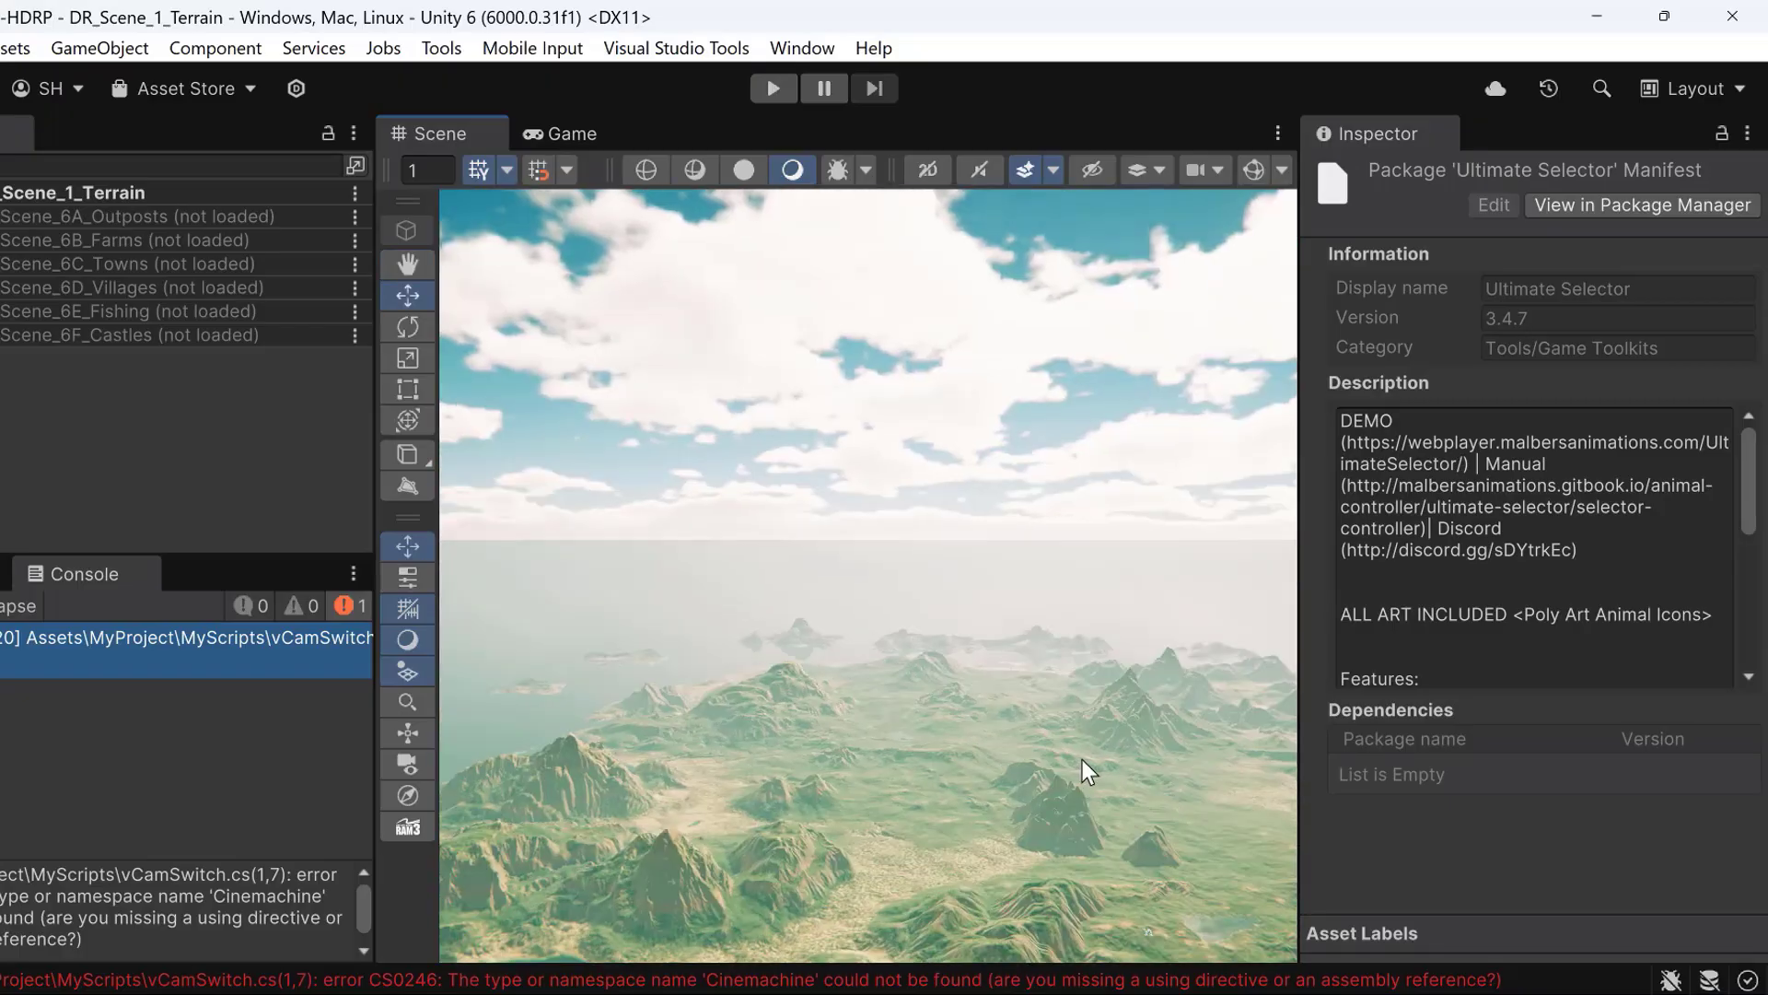
# Step: Save the DR_Scene_1_Terrain scene
pyautogui.click(0, 48)
pyautogui.click(0, 186)
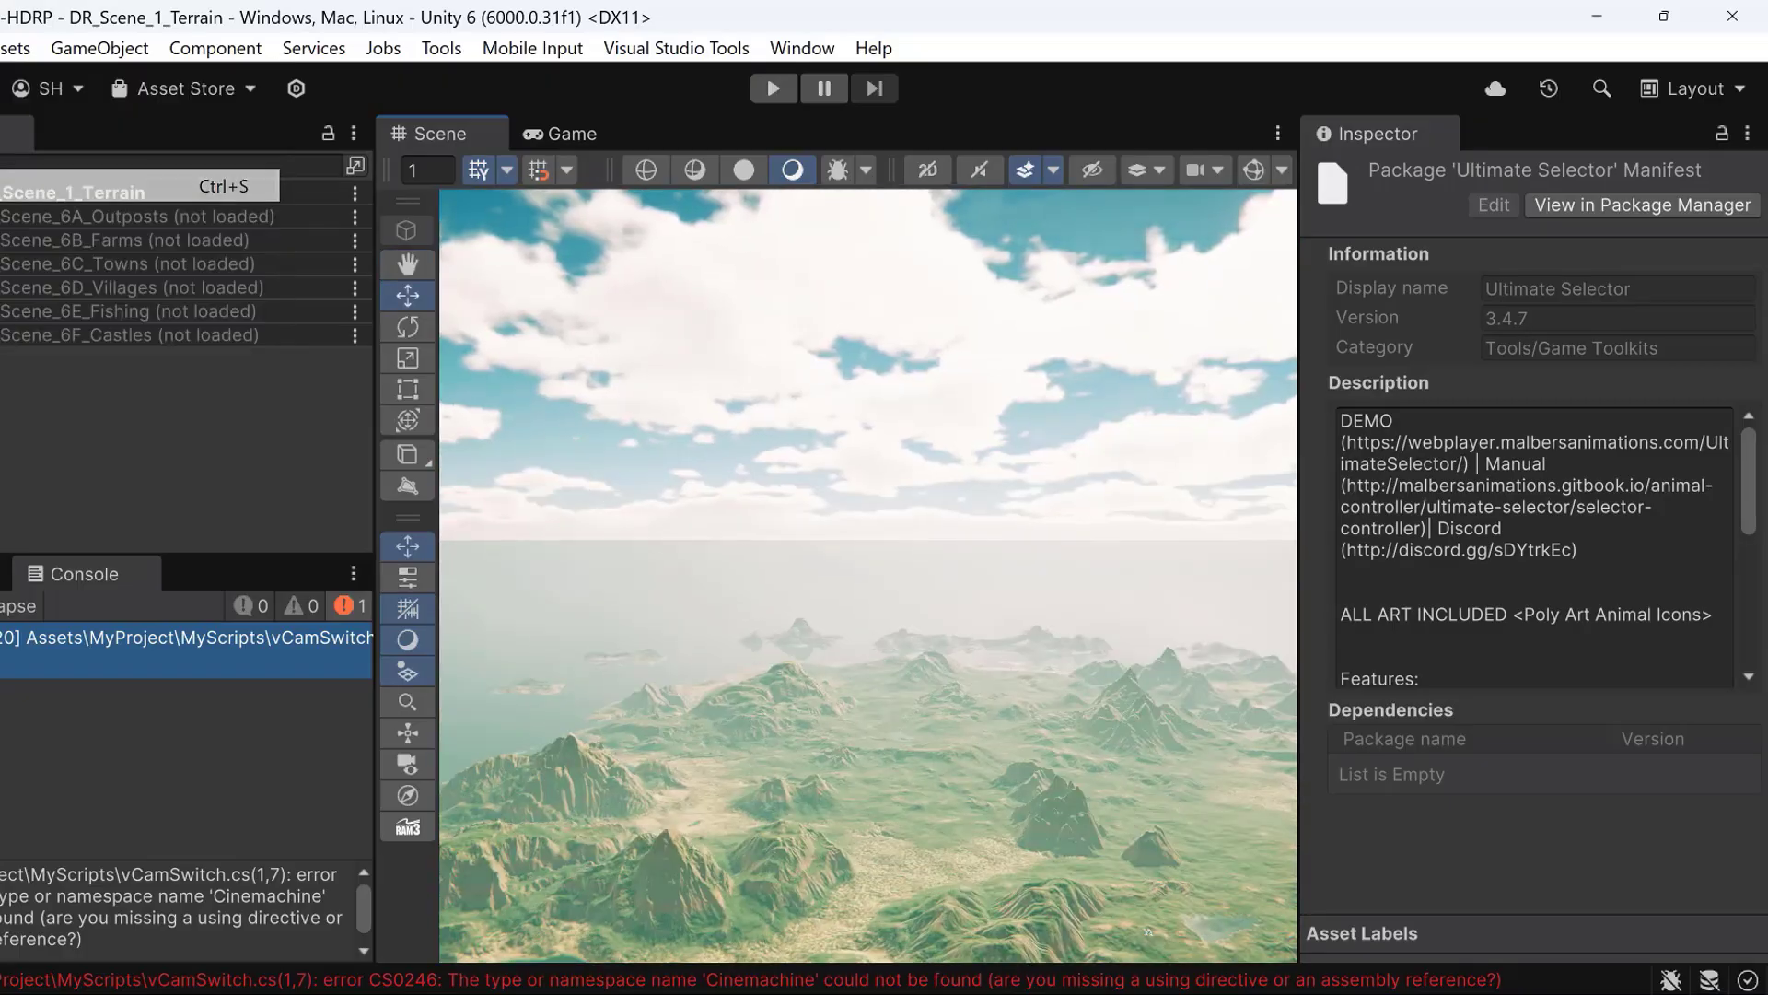